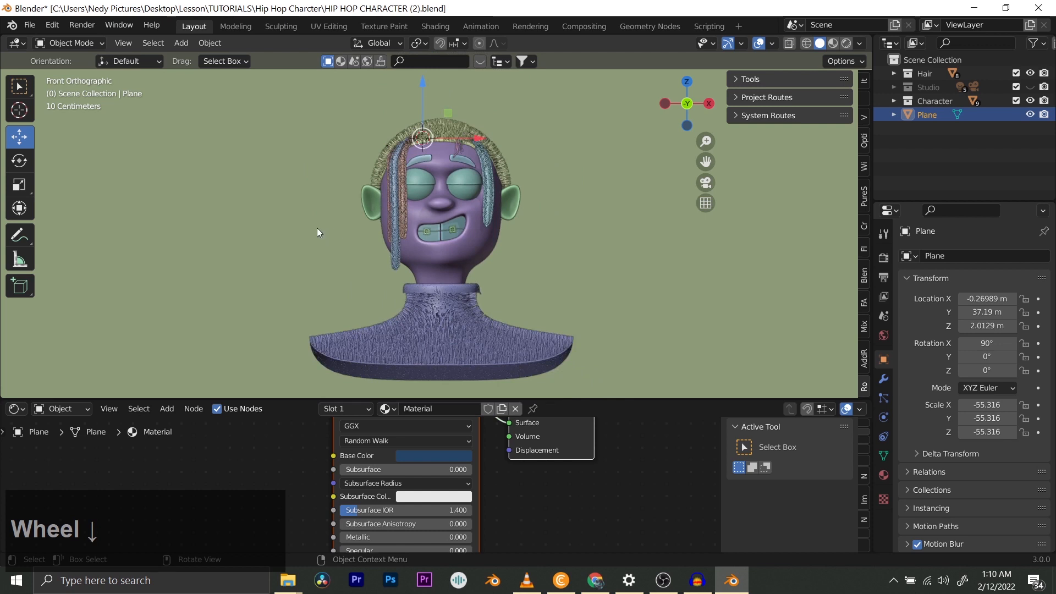
scroll(317, 227, "down", 2)
left_click(905, 75)
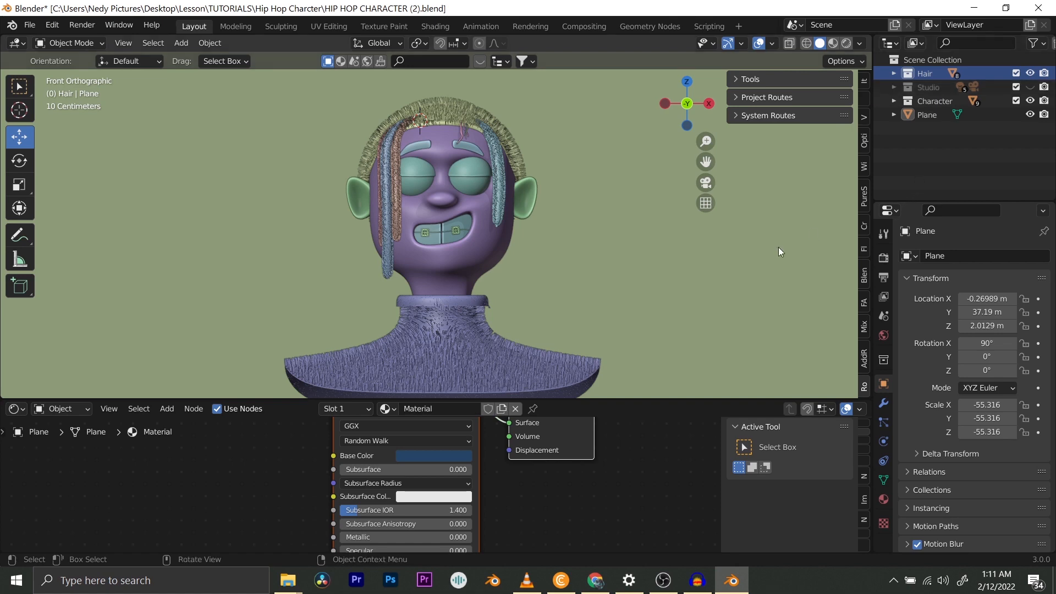
- Switch to Chrome and review the FZRandomizer 2 add-on page on Gumroad, including its price and description
left_click(596, 582)
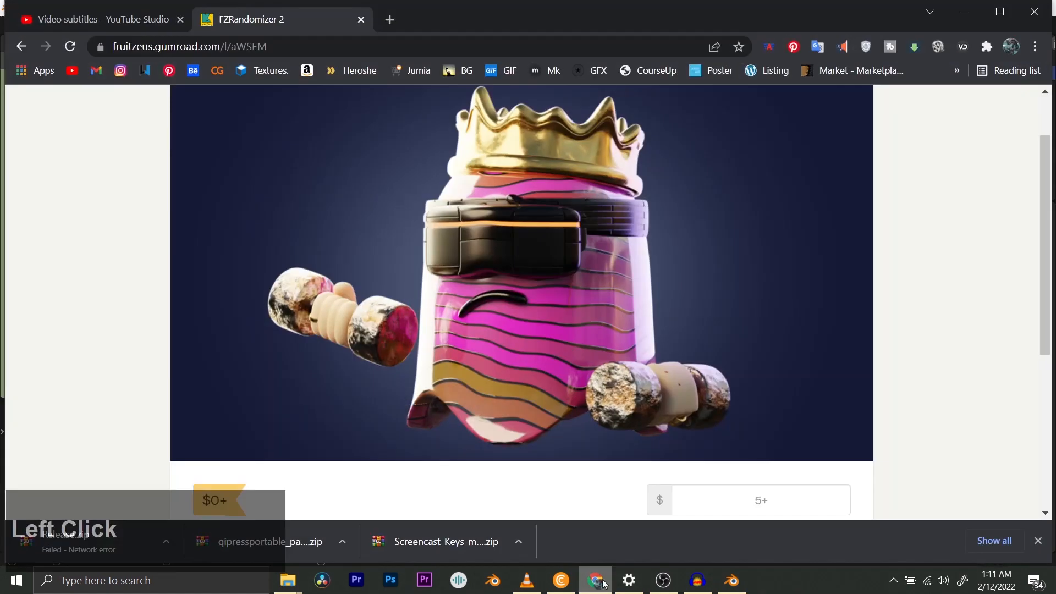
scroll(662, 229, "down", 5)
scroll(382, 315, "up", 1)
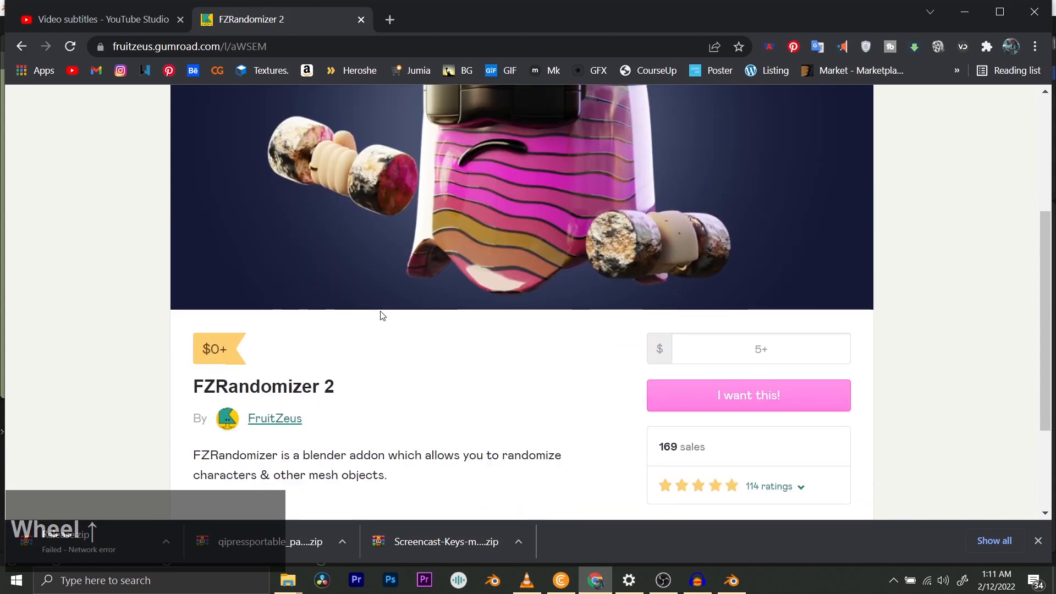
scroll(569, 321, "down", 2)
scroll(566, 321, "up", 3)
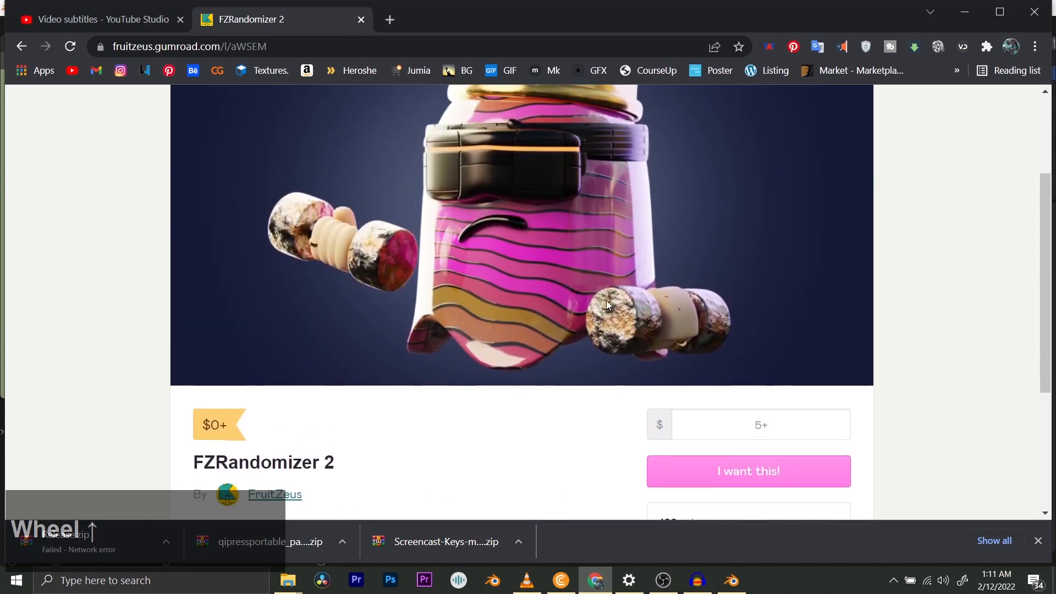
scroll(658, 317, "down", 1)
- Enter 10000000 as the amount to pay for the FZRandomizer 2 add-on
left_click(757, 344)
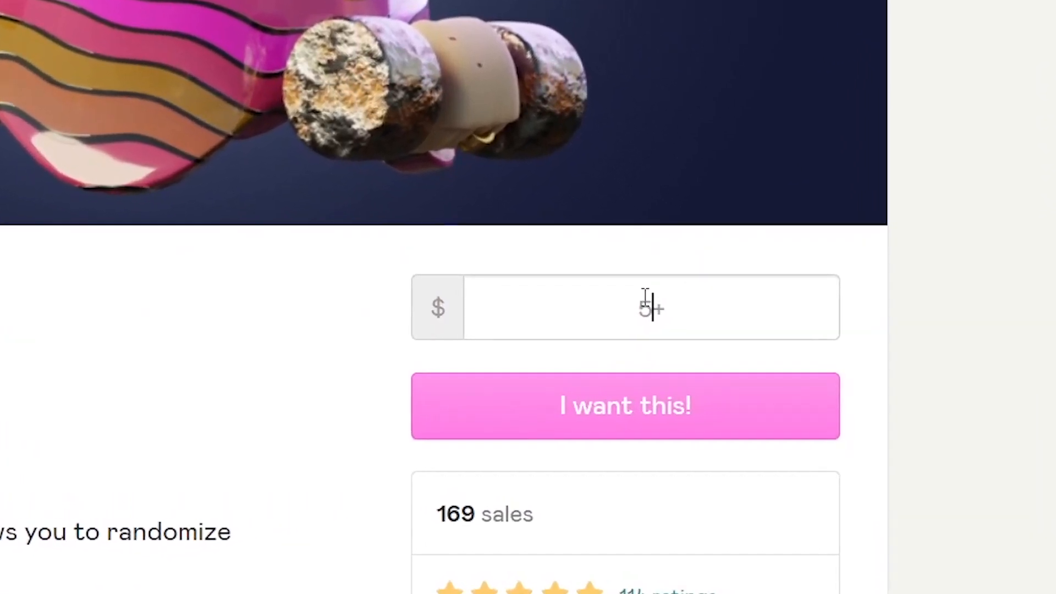
type("1")
key("BackSpace")
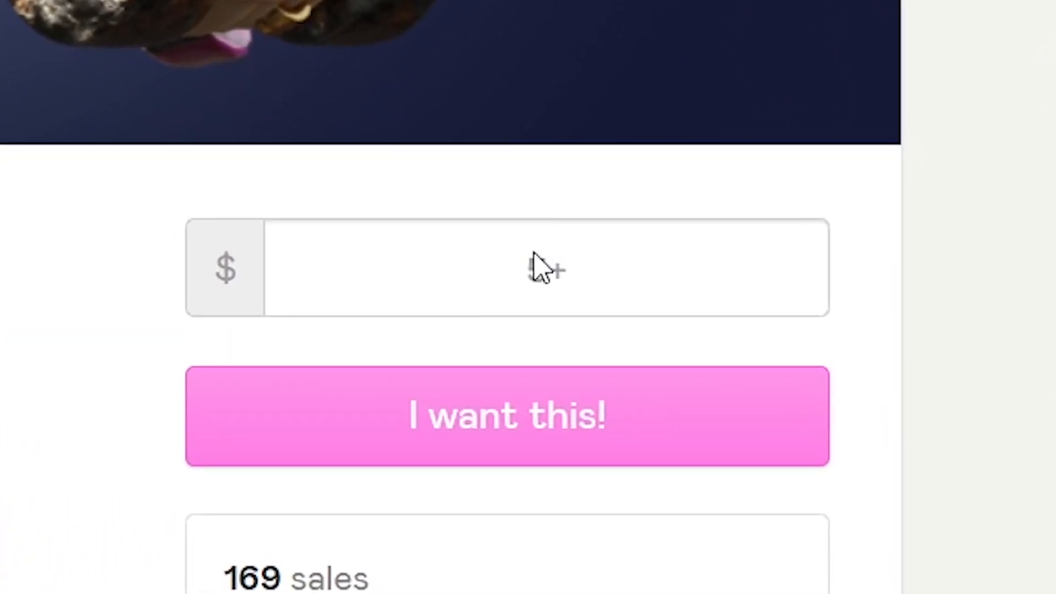
type("10000000")
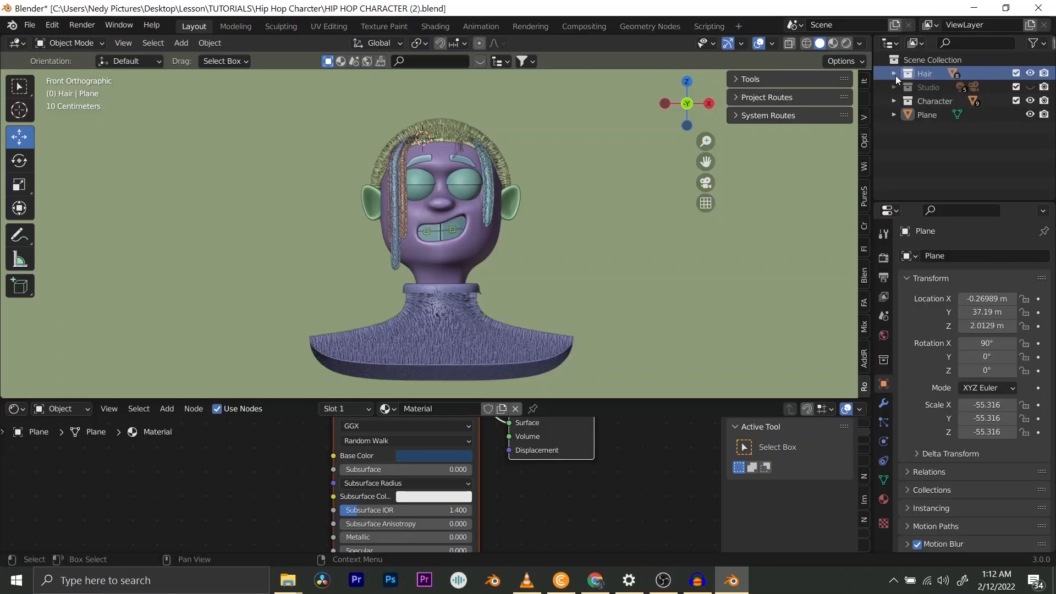
- Return to Blender, deselect the Hair collection and add seven new collections directly under the Scene Collection
left_click(895, 74)
left_click(895, 74)
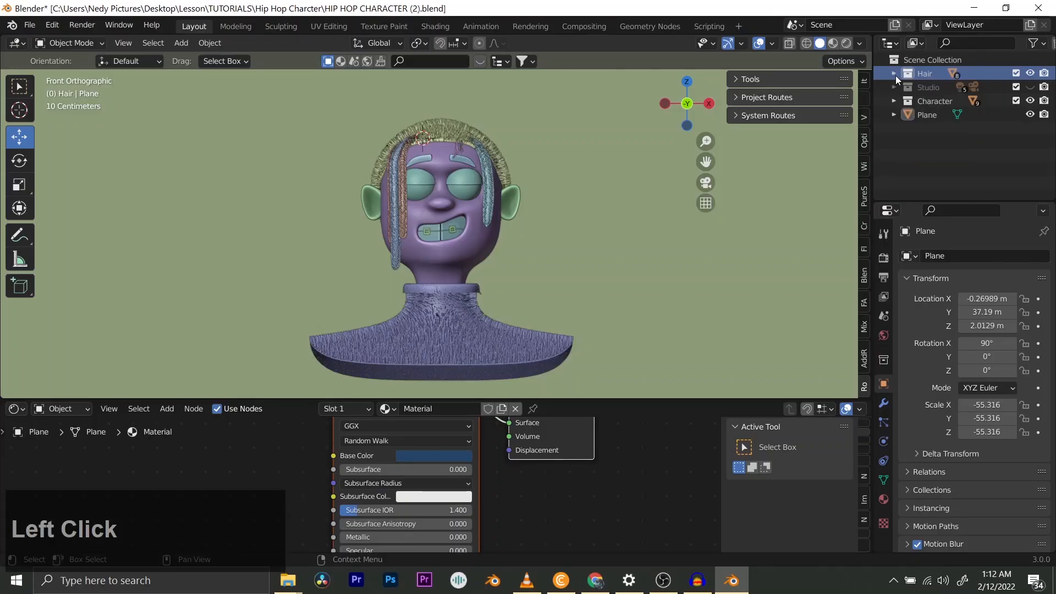
left_click(925, 180)
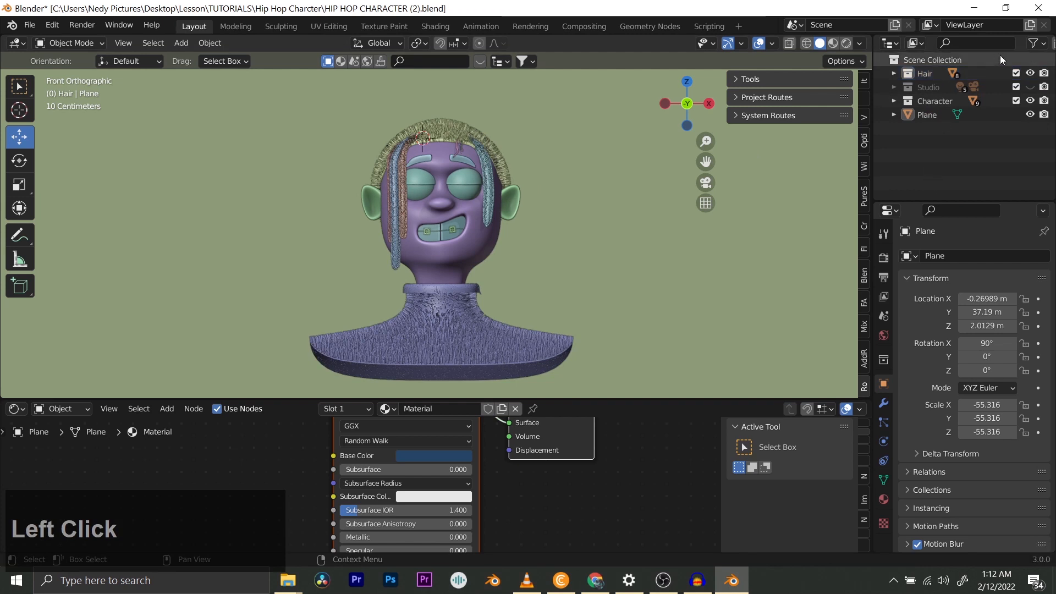
left_click(1039, 51)
scroll(1045, 51, "down", 1)
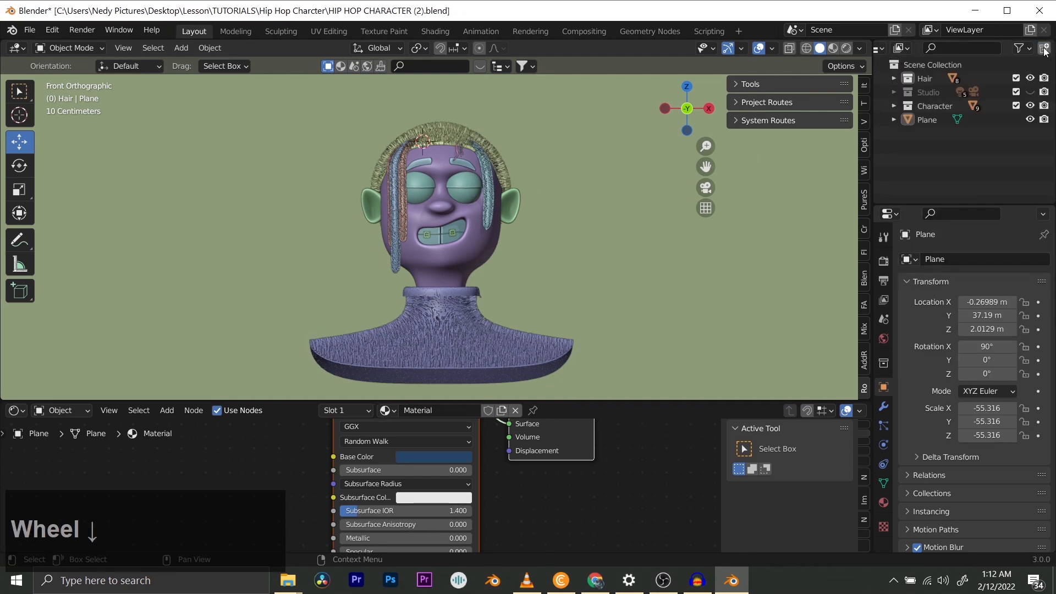
left_click(1045, 50)
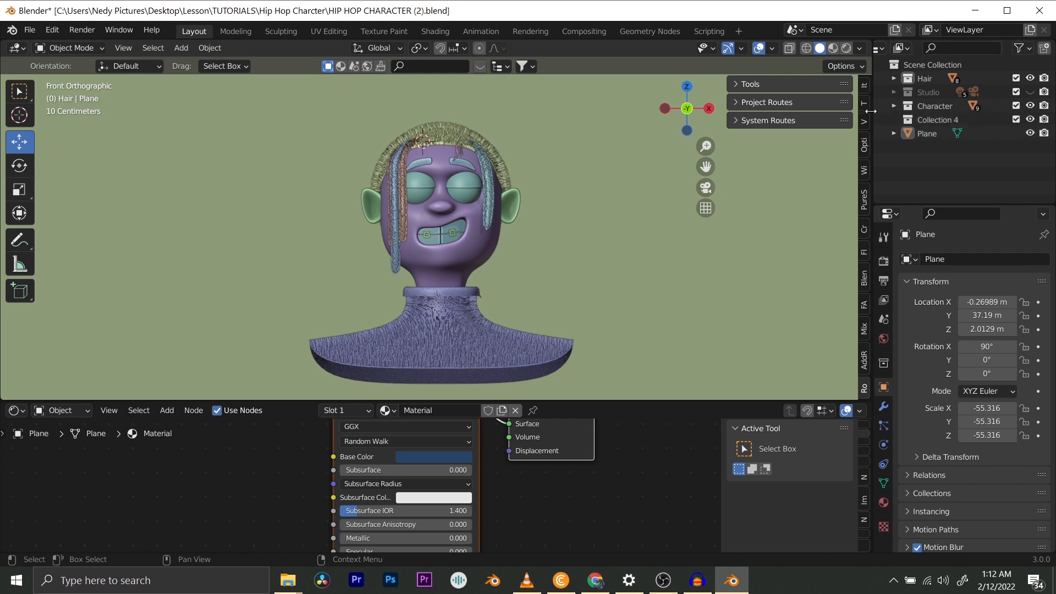
left_click(1046, 51)
left_click(1046, 50)
left_click(1045, 51)
left_click(1045, 50)
left_click(1045, 51)
scroll(979, 80, "down", 2)
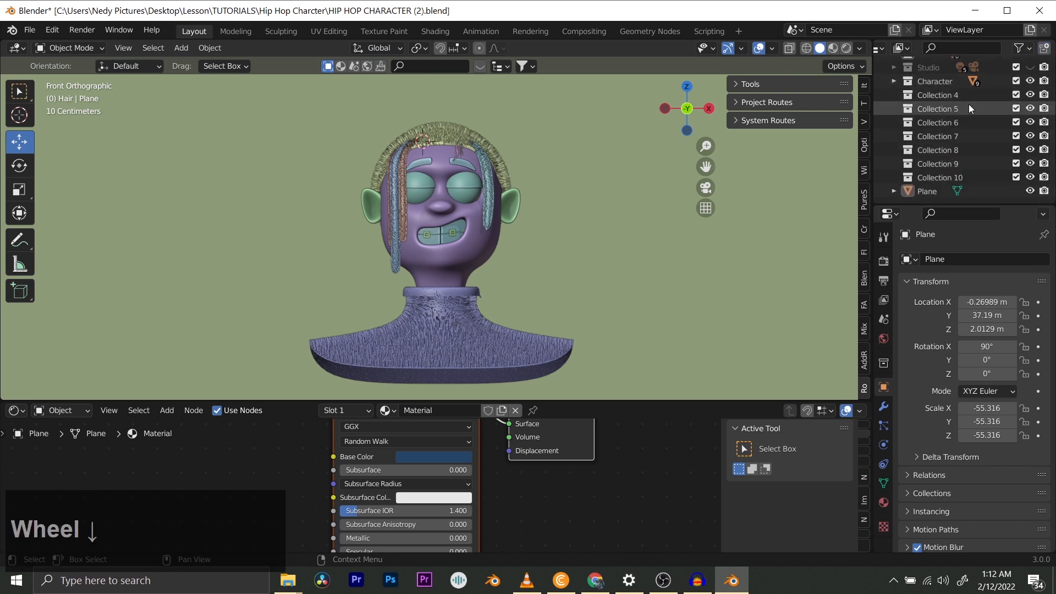
scroll(968, 88, "up", 2)
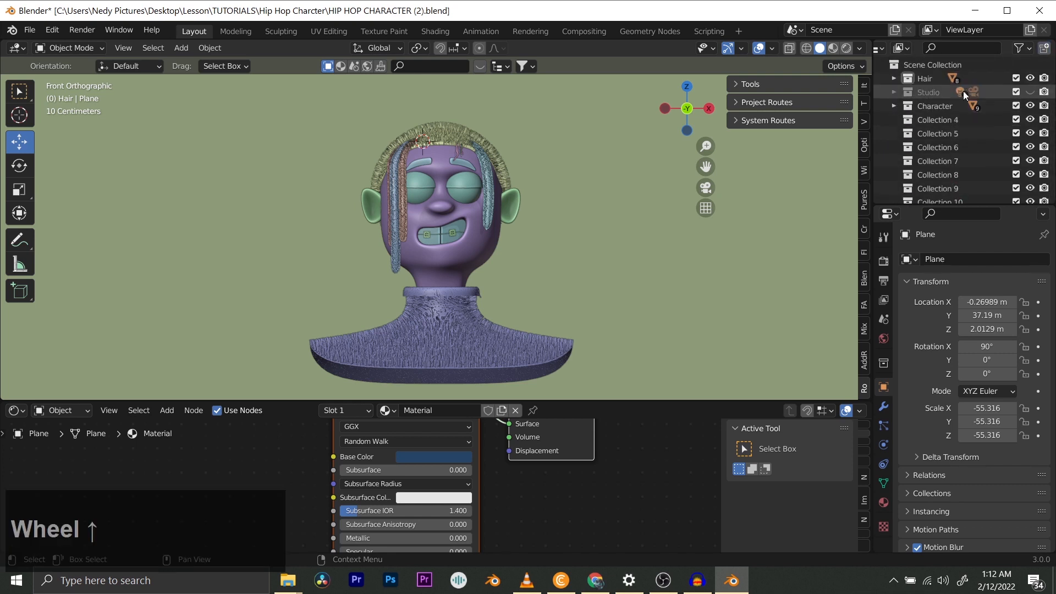
- Rename Collection 4 as NFT and move it above the Hair collection in the outliner
double_click(950, 120)
key("Caps_Lock")
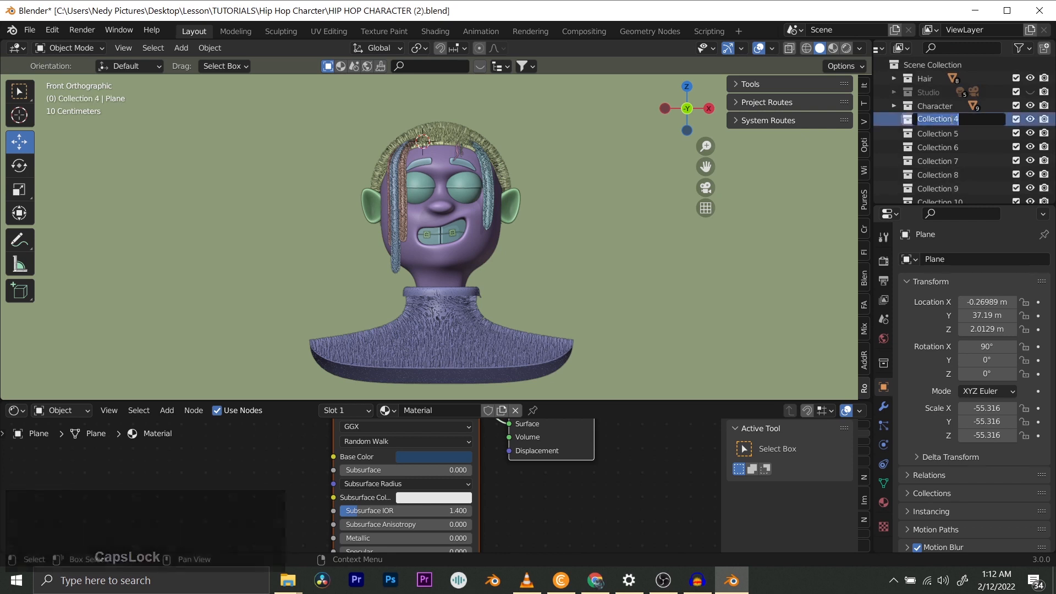
type("NFT")
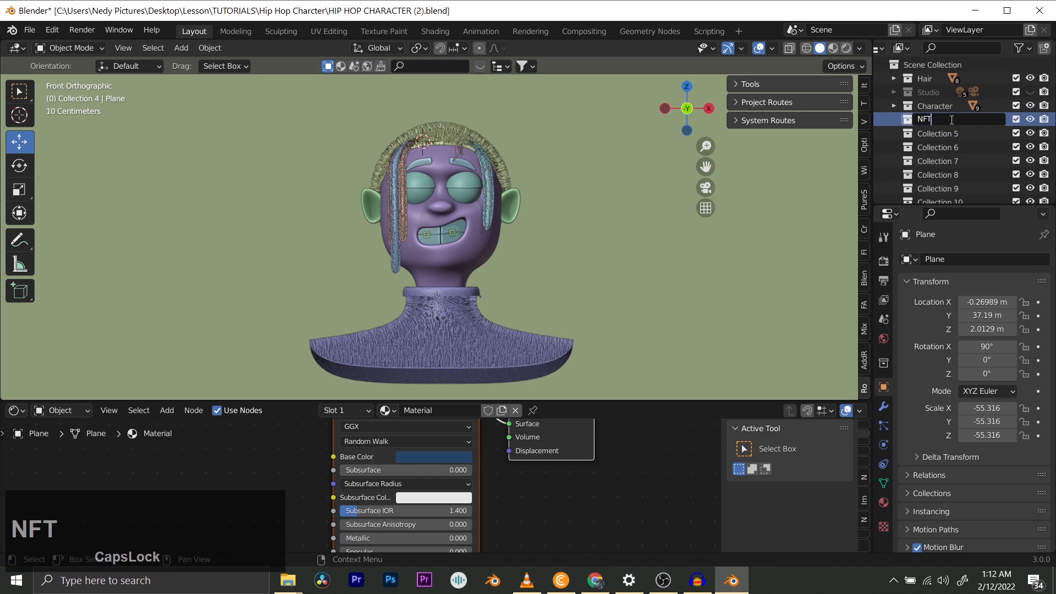
key("Return")
left_click_drag(950, 119, 929, 77)
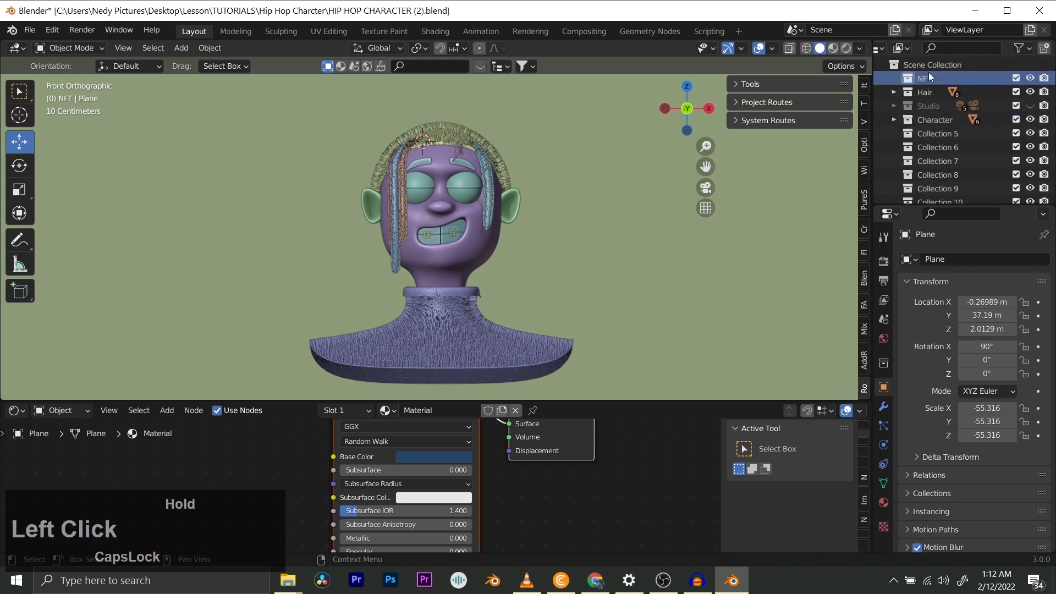
- Nest all collections from Hair through Collection 10 inside the NFT collection
scroll(930, 92, "down", 2)
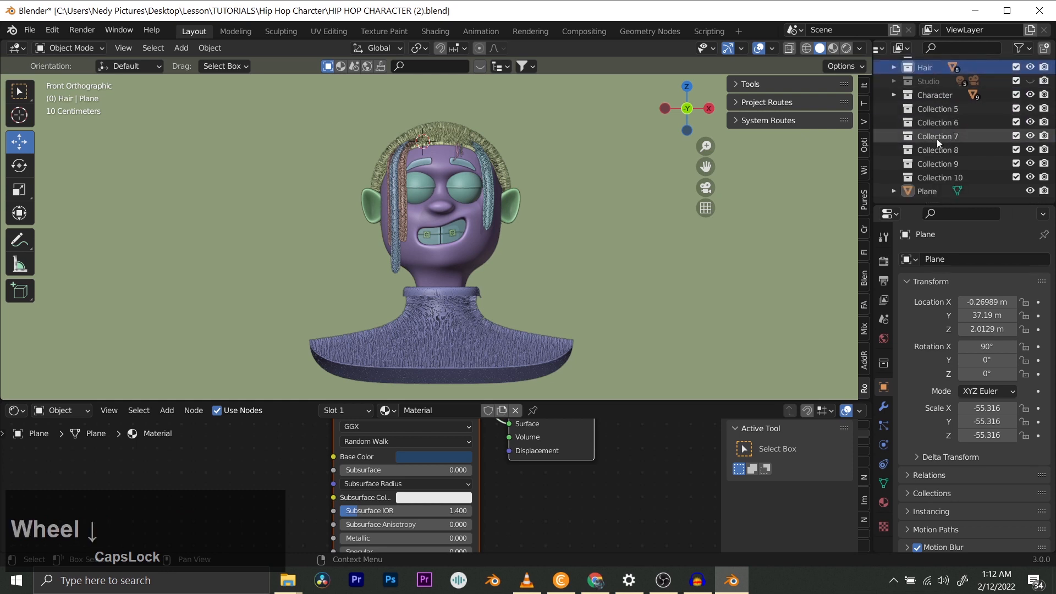
left_click(939, 176, "shift")
scroll(934, 139, "up", 2)
left_click_drag(928, 92, 930, 78)
left_click(935, 80)
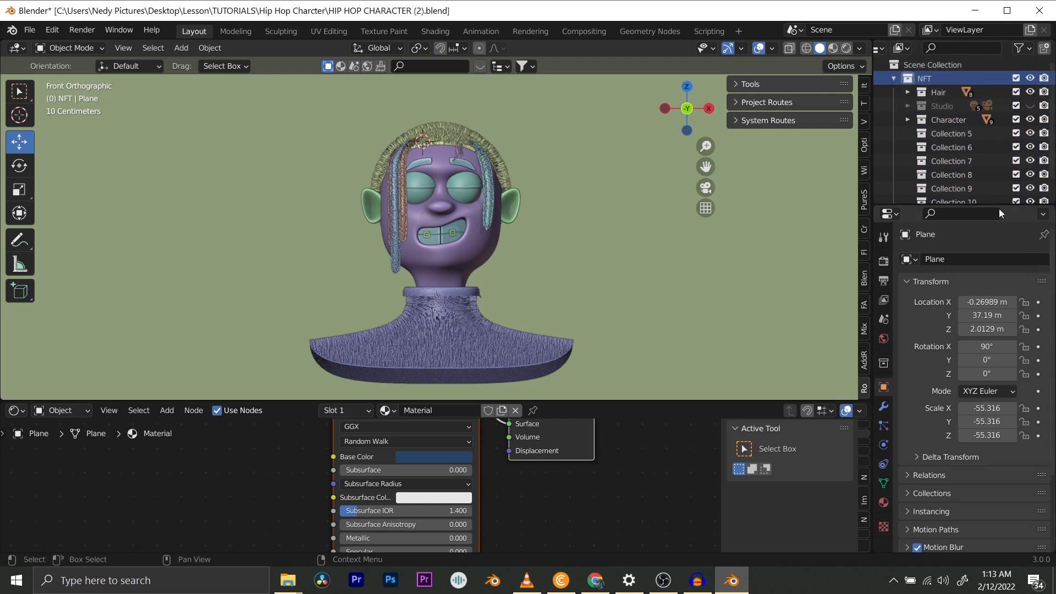
- Show the hidden Studio collection in the viewport and expand its contents
left_click(949, 93)
left_click(951, 107)
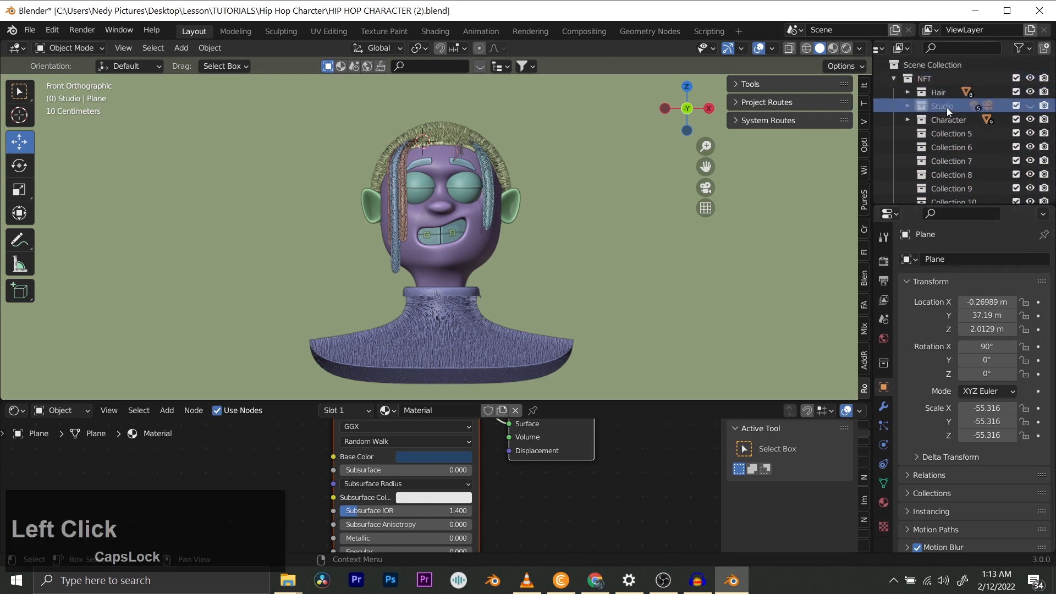
left_click(1031, 105)
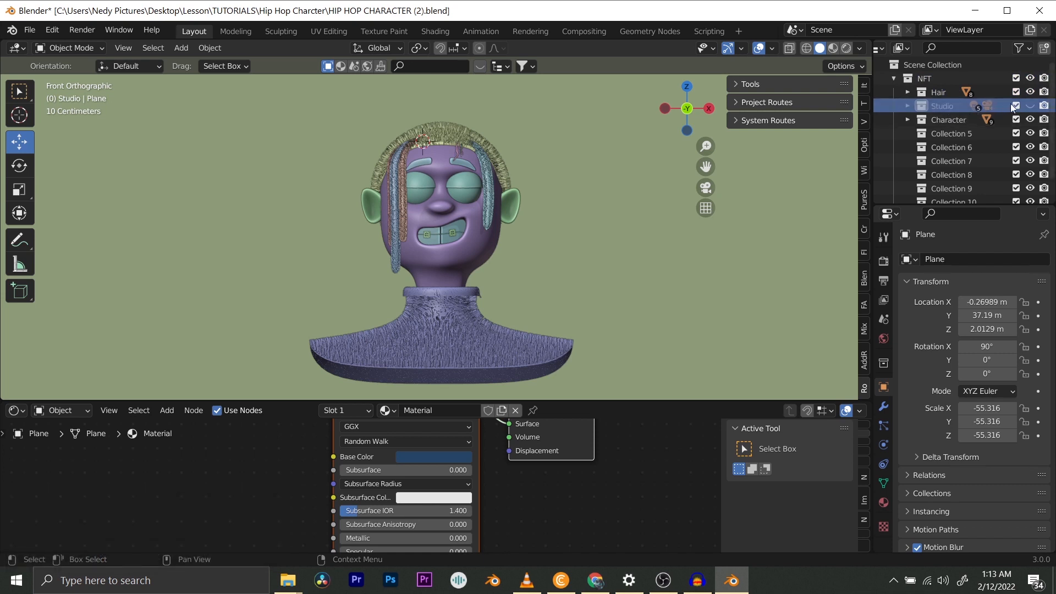
left_click(908, 106)
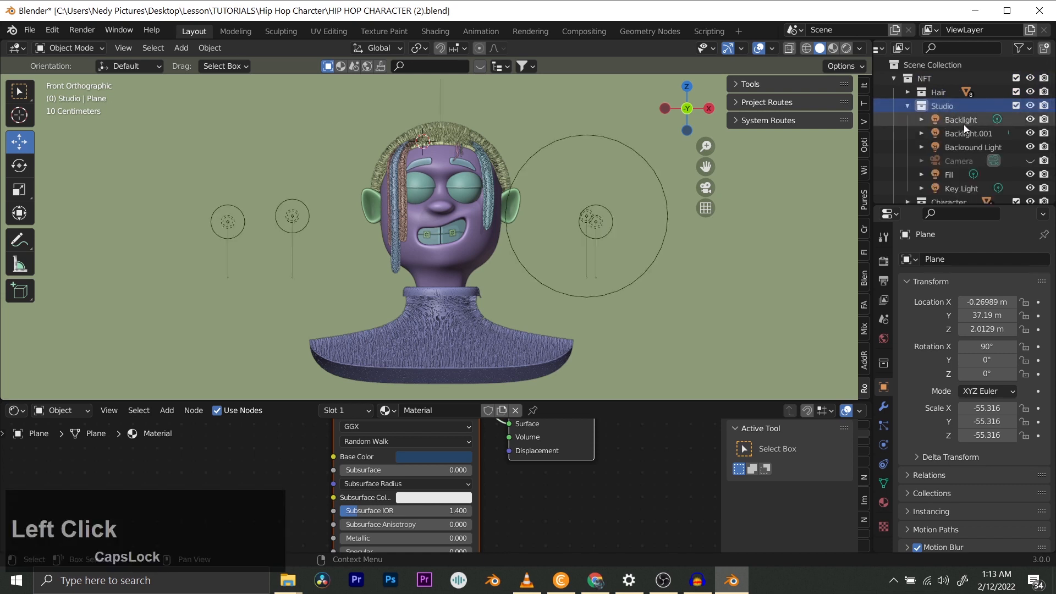
- Examine the studio lights and the background plane around the character from several angles, selecting them in the scene
scroll(943, 115, "down", 5)
scroll(951, 103, "up", 2)
scroll(511, 193, "down", 5)
middle_click_drag(510, 193, 570, 209)
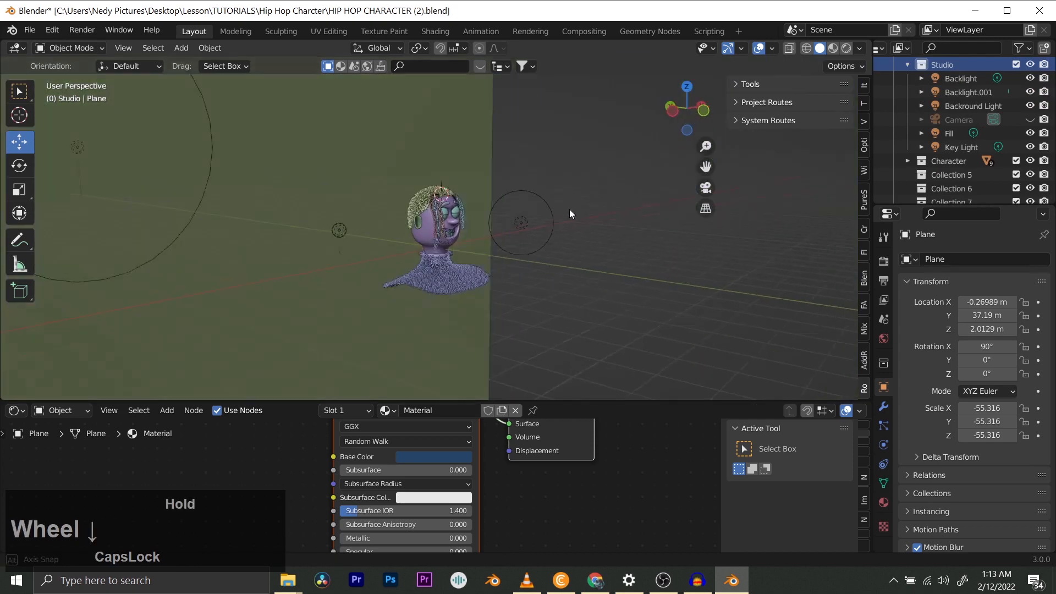
scroll(523, 213, "up", 2)
left_click(533, 218)
left_click(462, 246)
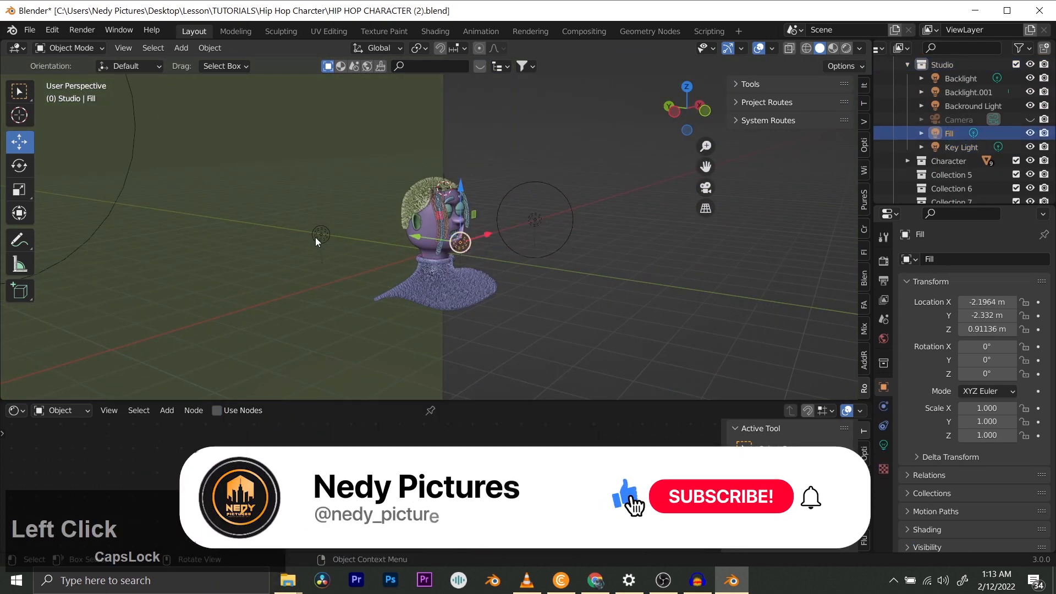
left_click(319, 236)
scroll(319, 234, "down", 2)
middle_click_drag(318, 231, 298, 229)
left_click(184, 142)
scroll(190, 151, "down", 2)
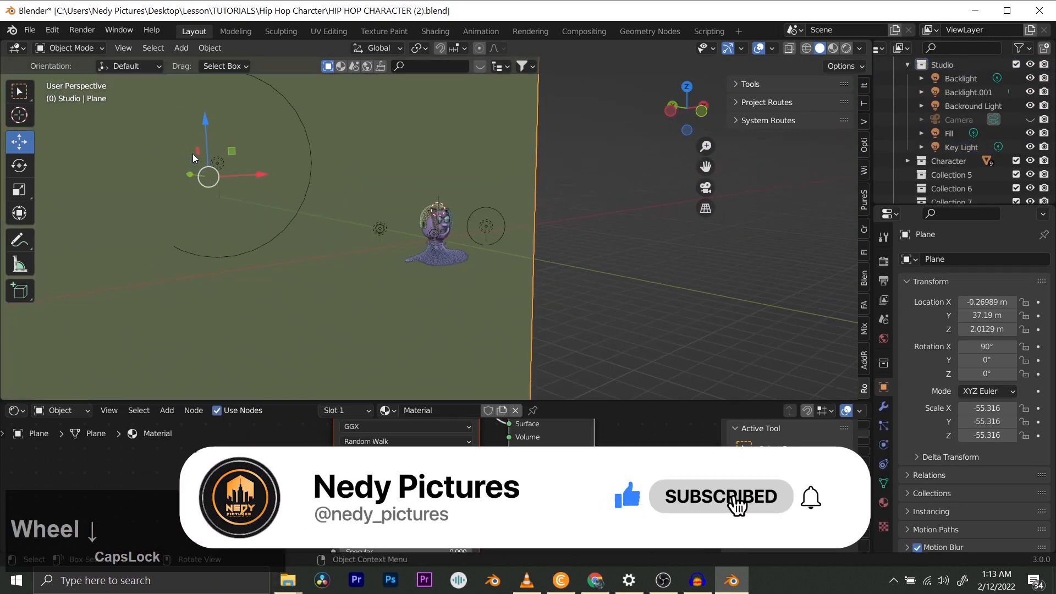
middle_click_drag(196, 158, 220, 165)
left_click(507, 231)
middle_click_drag(507, 231, 502, 217)
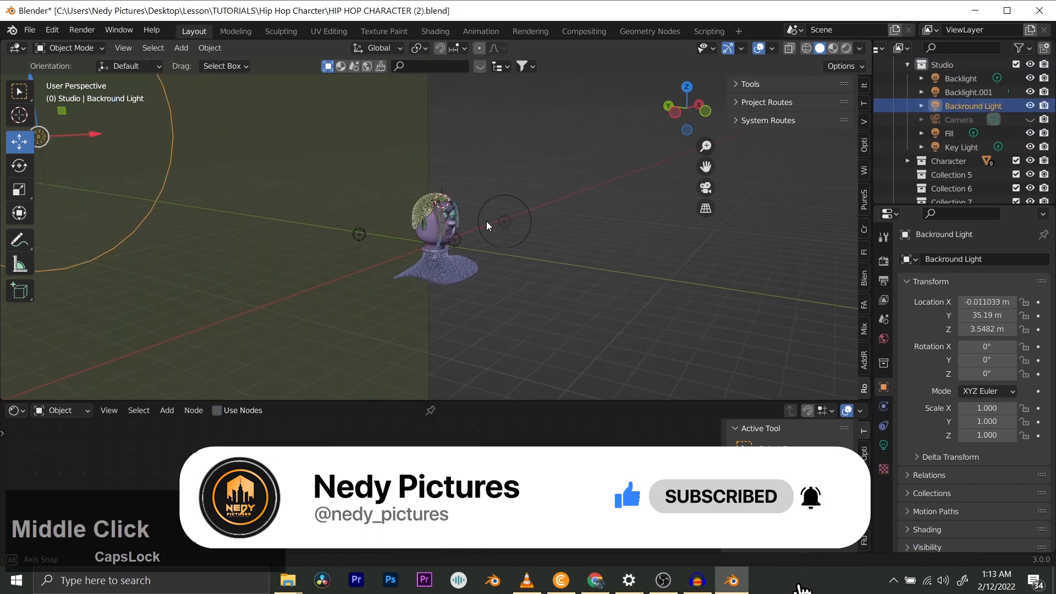
scroll(498, 218, "up", 2)
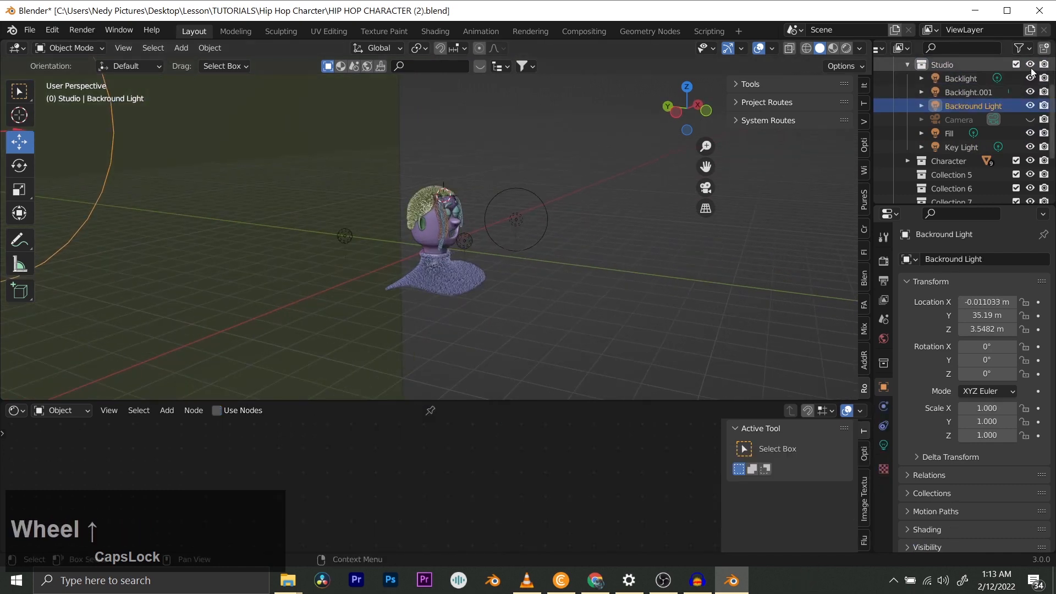
- Make the hidden Camera inside the Studio collection visible in the viewport
left_click(1029, 67)
left_click(1029, 66)
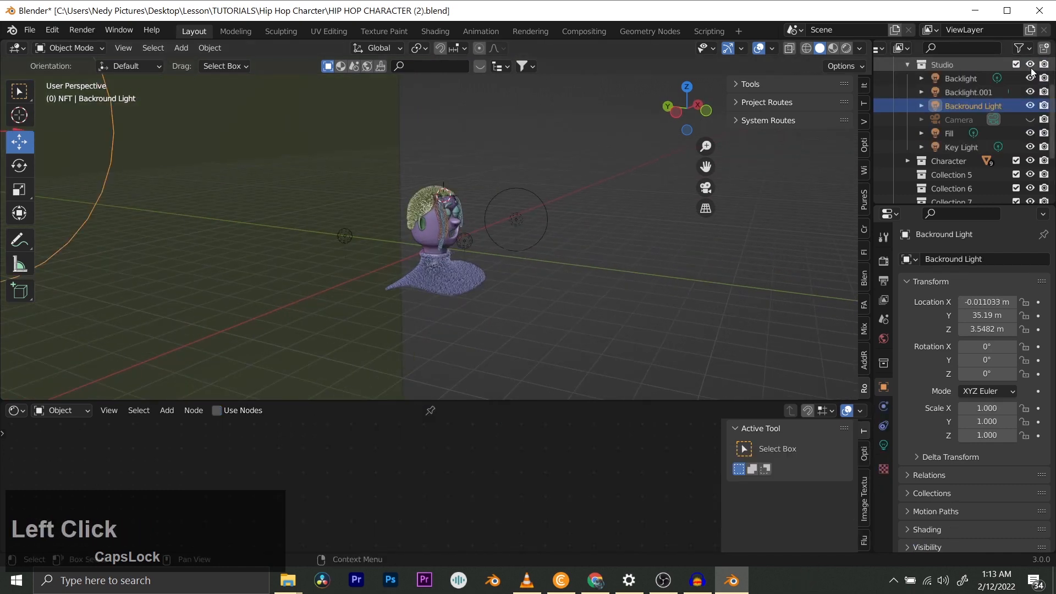
left_click(1031, 121)
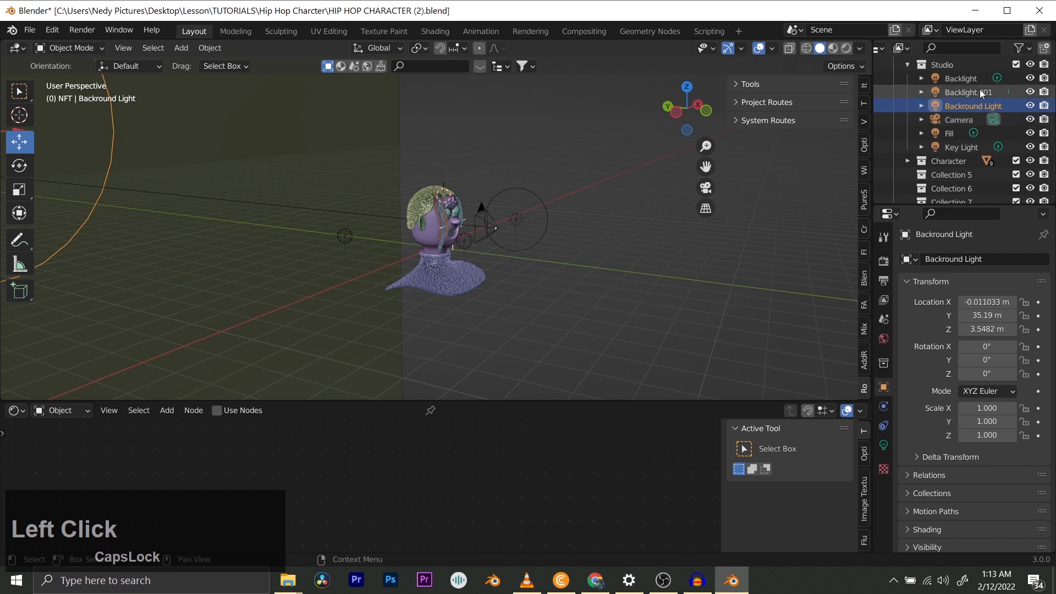
- Move the Studio collection out of NFT into the Scene Collection and collapse the NFT collection
left_click(942, 67)
scroll(940, 74, "up", 2)
scroll(506, 225, "down", 4)
middle_click_drag(505, 224, 496, 215)
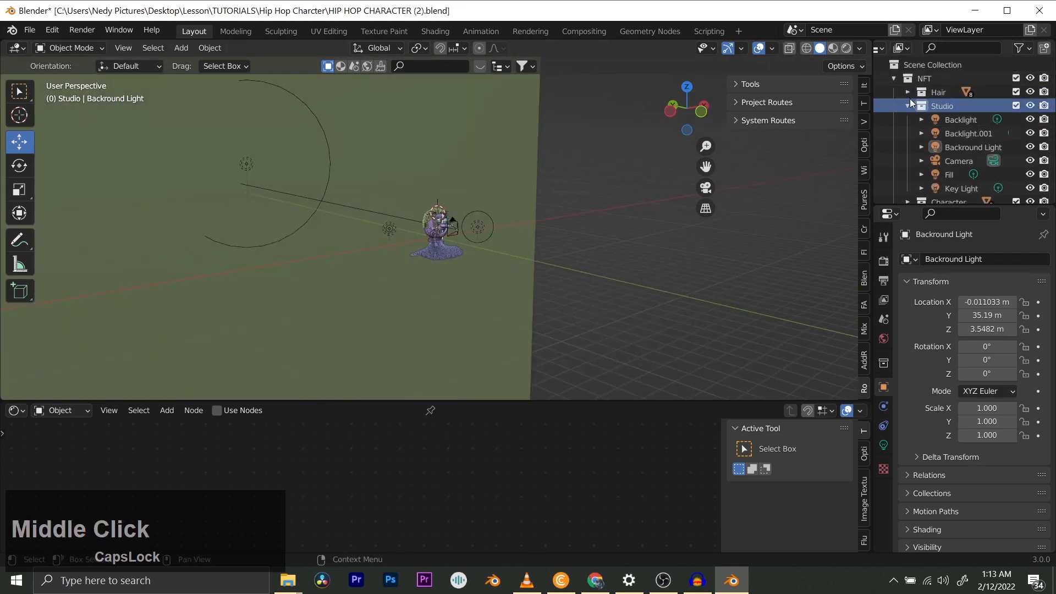
left_click(908, 106)
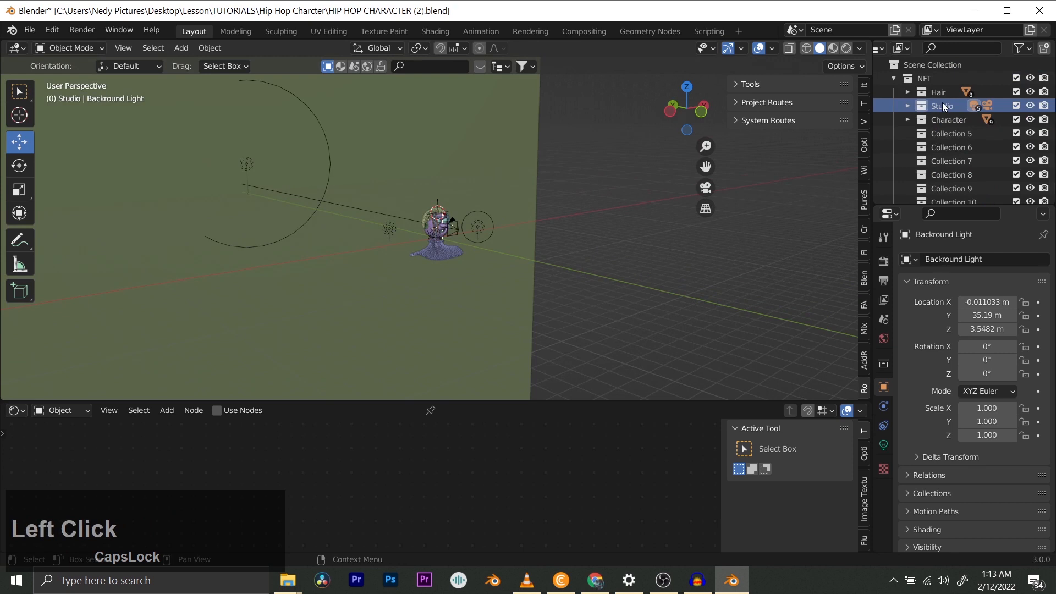
left_click_drag(944, 108, 916, 99)
left_click(895, 92)
left_click(911, 81)
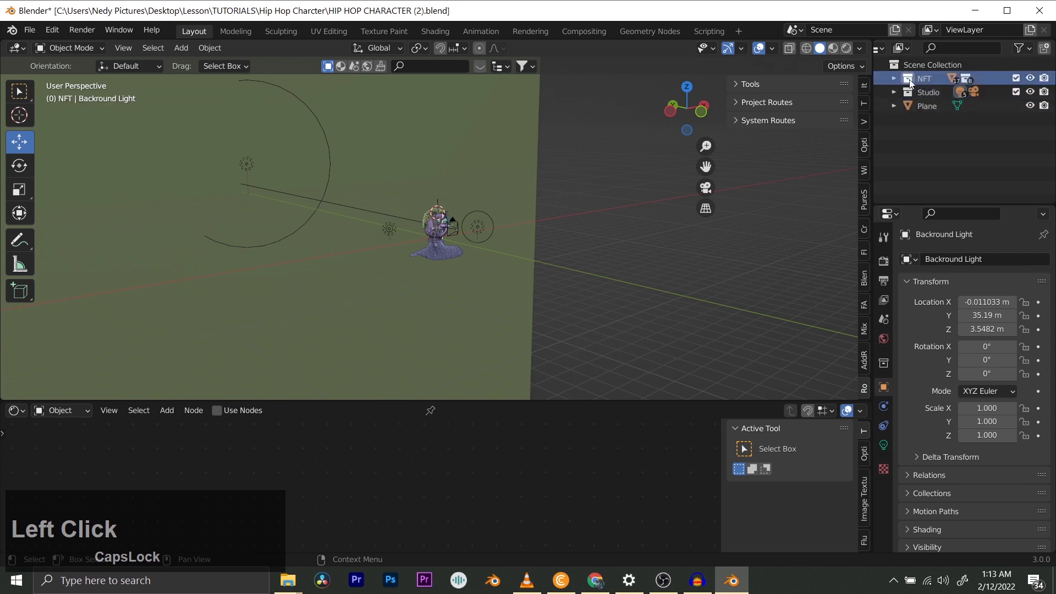
- Expand the NFT and Hair collections and inspect the hair strands on the head, selecting Cube.002 and Cube.010
left_click(894, 79)
left_click(935, 94)
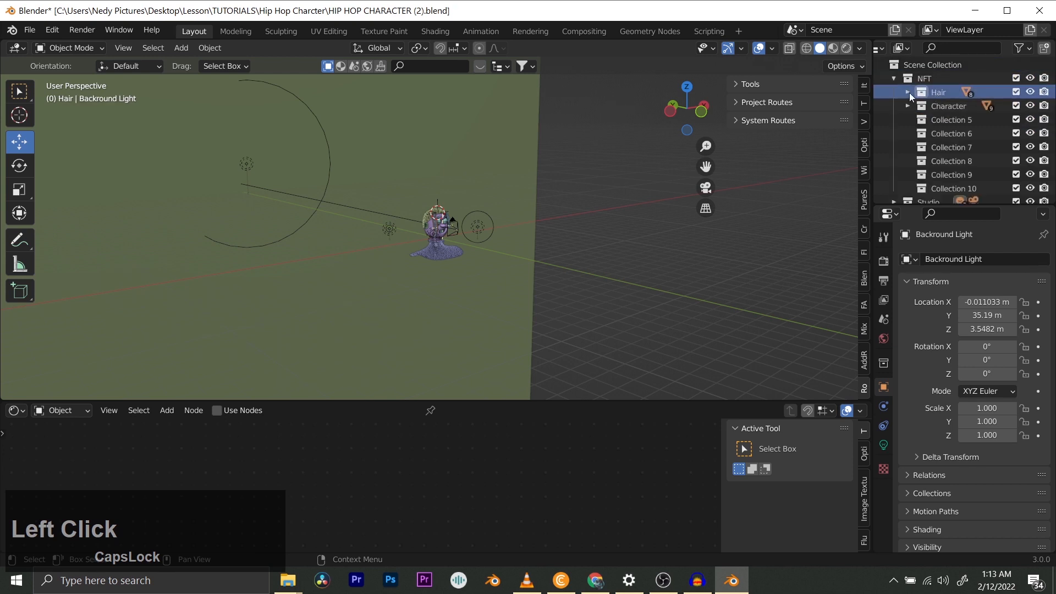
left_click(908, 92)
left_click(946, 104)
scroll(448, 237, "up", 2)
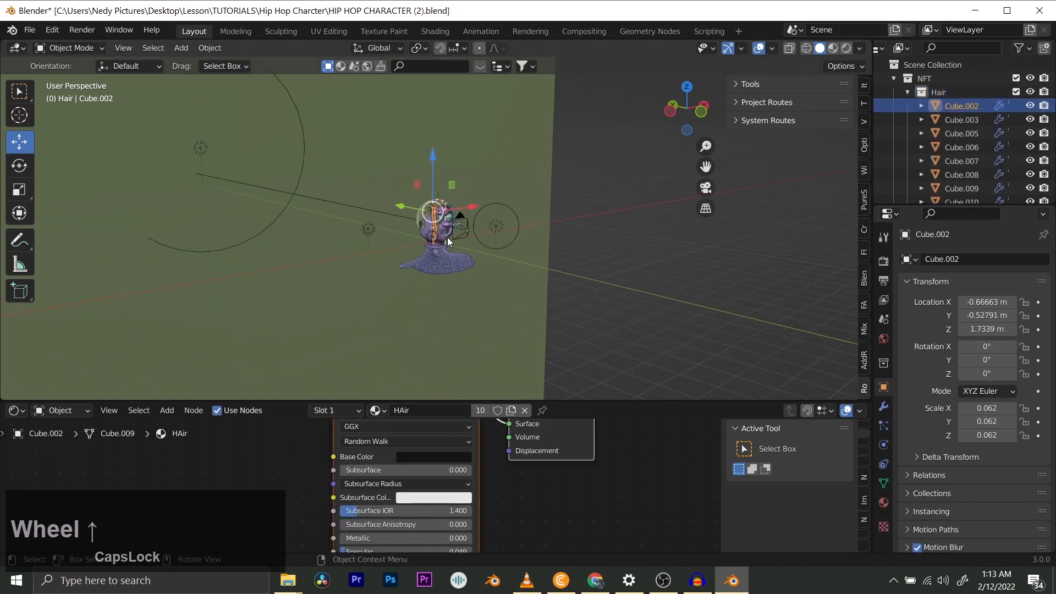
scroll(447, 236, "up", 3)
middle_click_drag(439, 197, 501, 198)
scroll(468, 247, "up", 3)
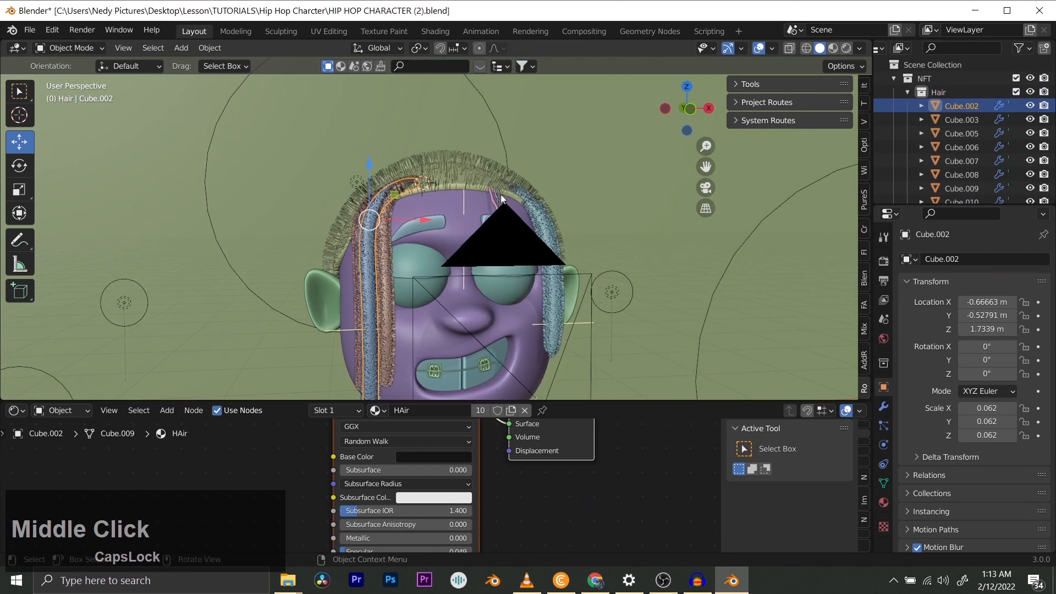
left_click(498, 195)
left_click(511, 208)
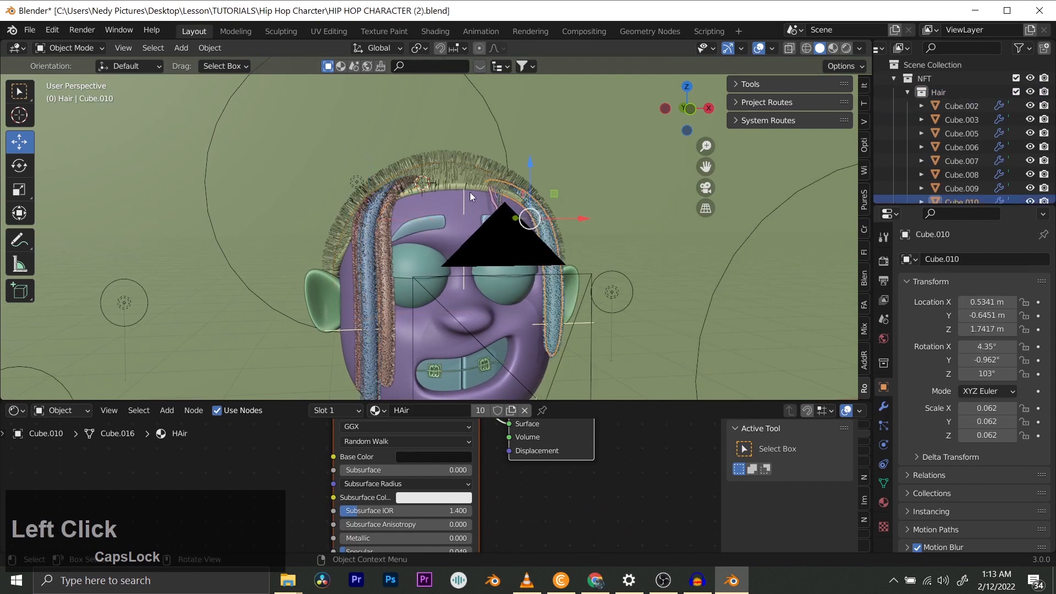
- Examine the separate hair strands in the Hair collection by selecting Cube.002, Cube.003, Cube.005 and Cube.007 one after another
scroll(390, 191, "up", 1)
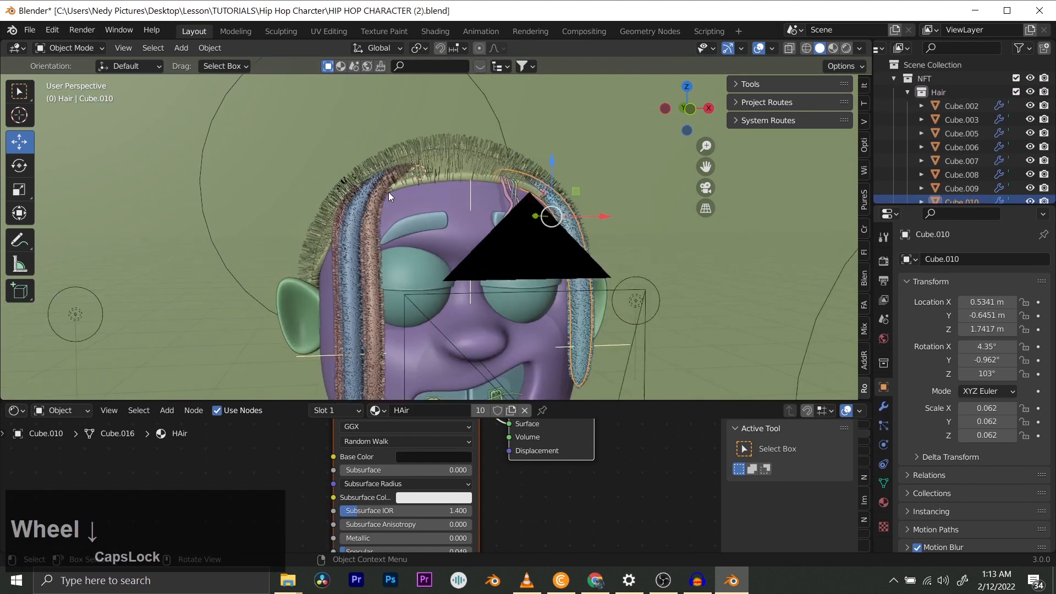
scroll(421, 190, "down", 1)
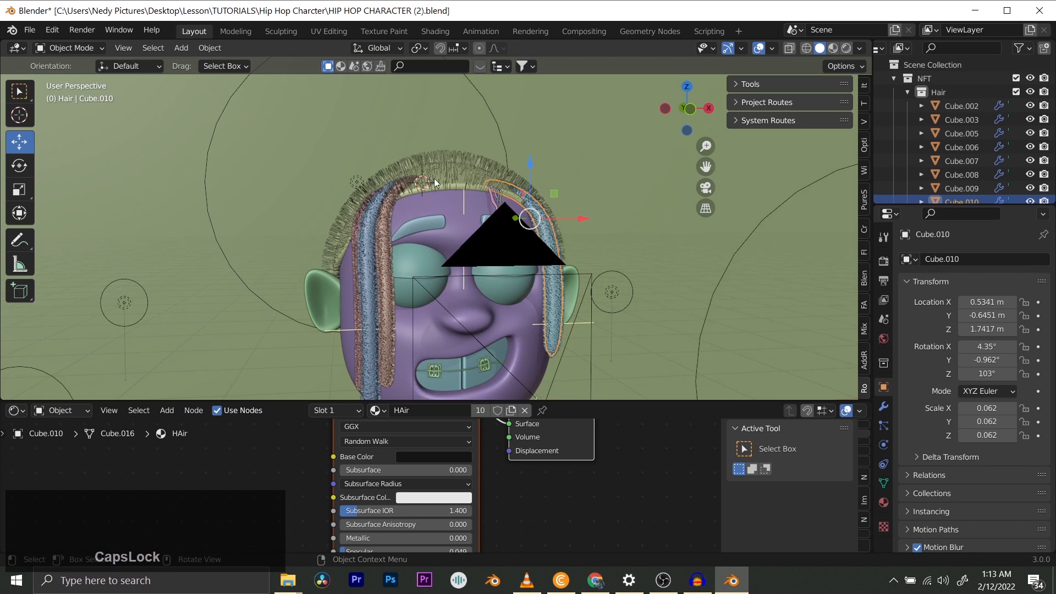
left_click(947, 104)
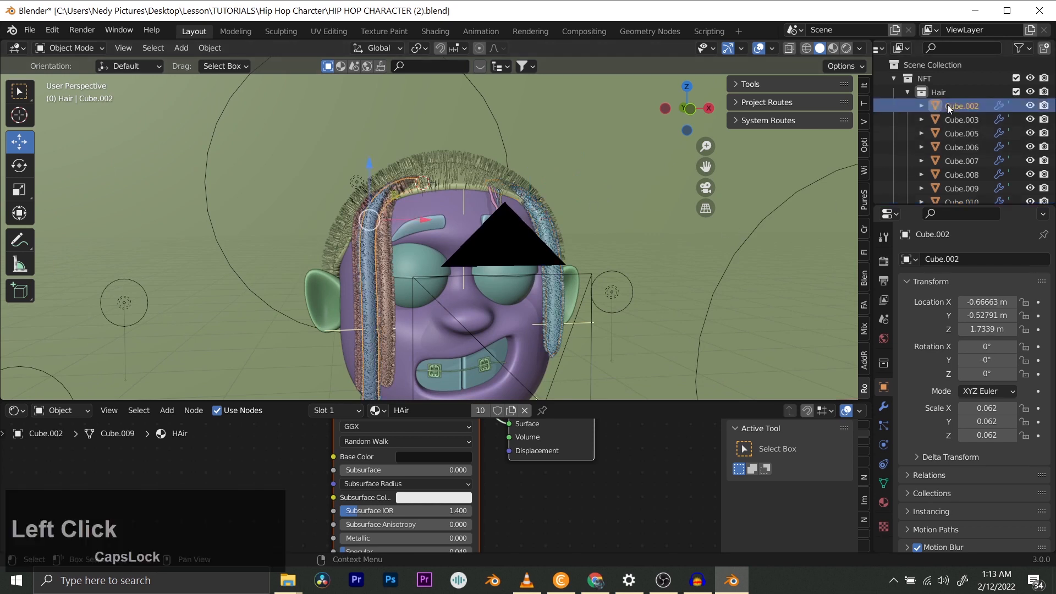
left_click(952, 119)
left_click(955, 133)
left_click(957, 161)
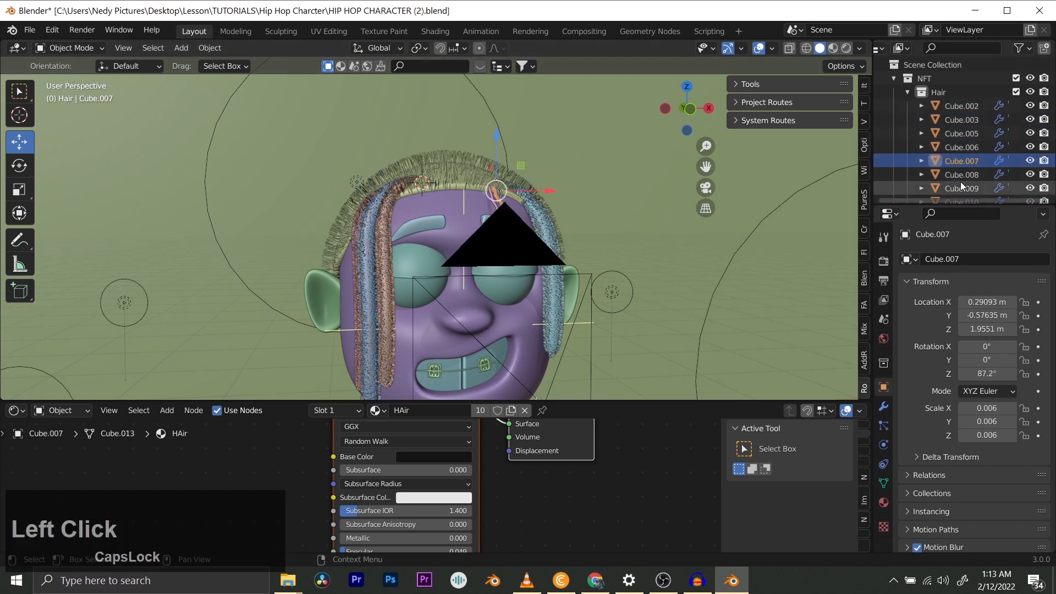
left_click(957, 119)
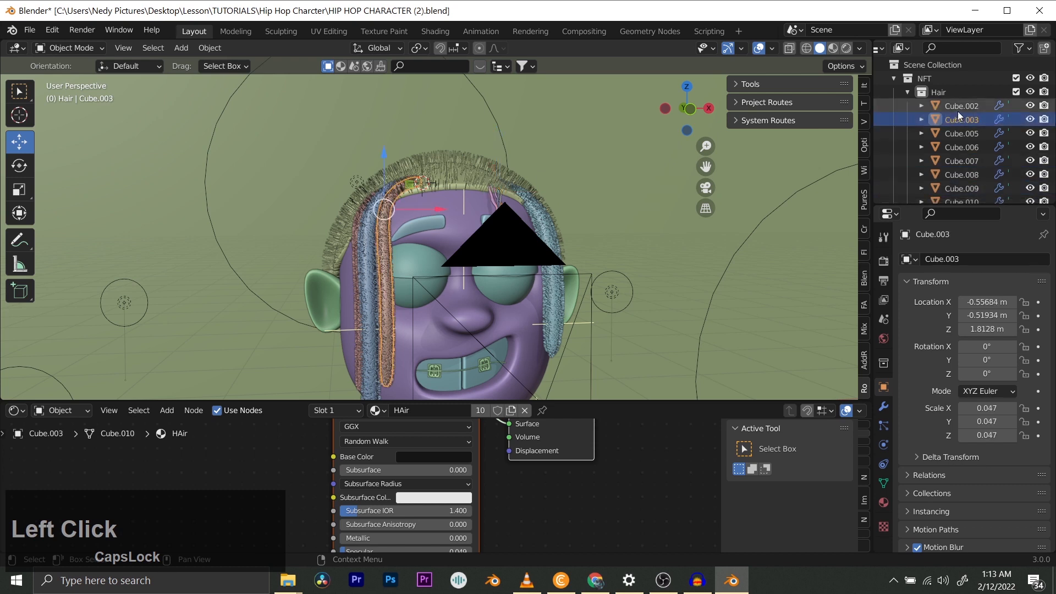
- Join all the hair strands from Cube.002 through Cube.010 in the Hair collection into one object
left_click(958, 110)
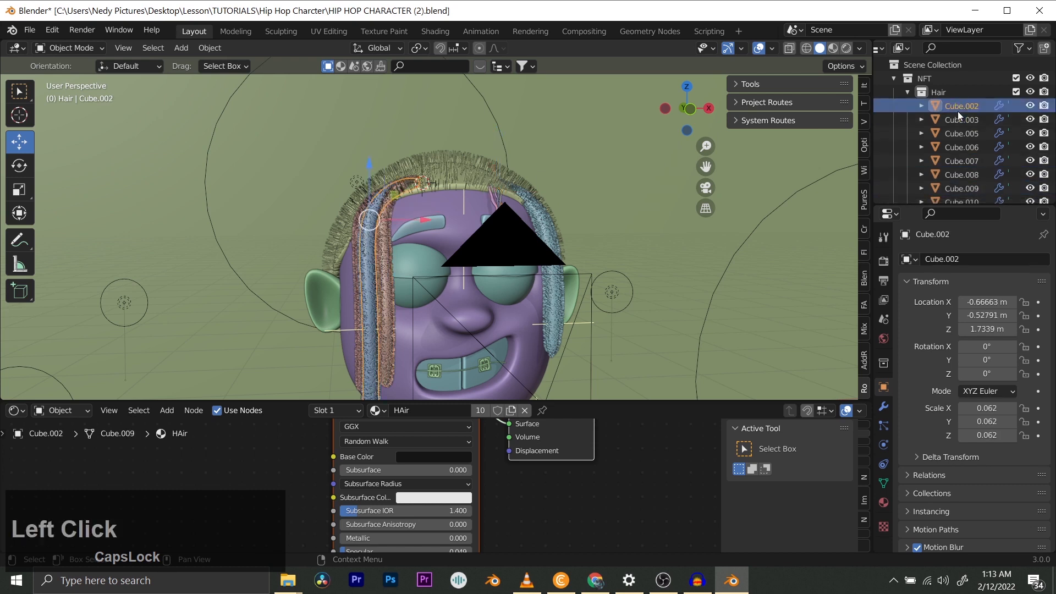
scroll(961, 123, "down", 3)
left_click(962, 114, "shift")
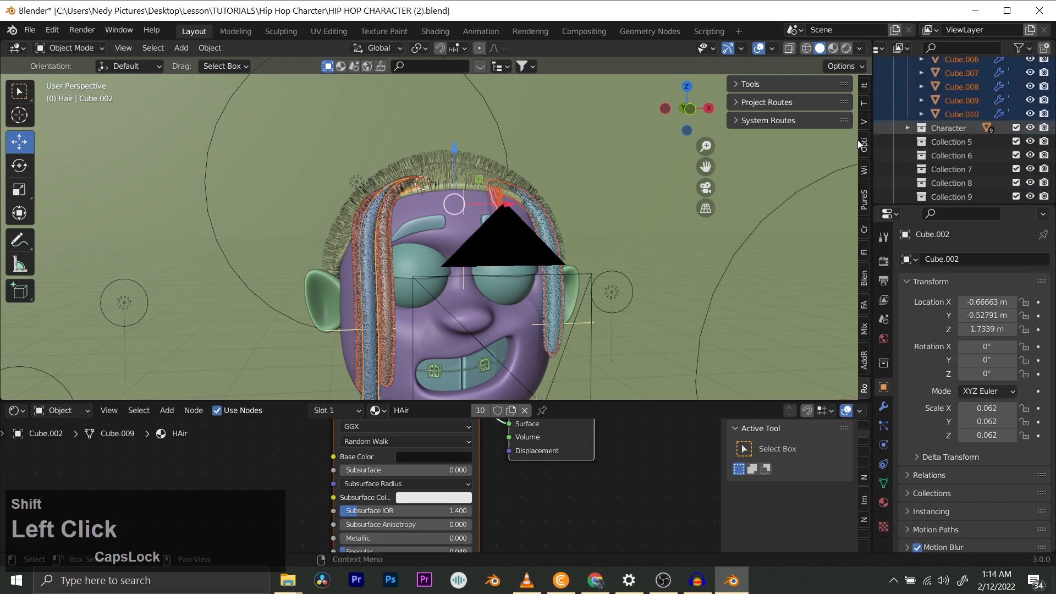
scroll(408, 172, "down", 3)
middle_click_drag(409, 176, 423, 226)
scroll(458, 258, "up", 3)
key("ctrl+j")
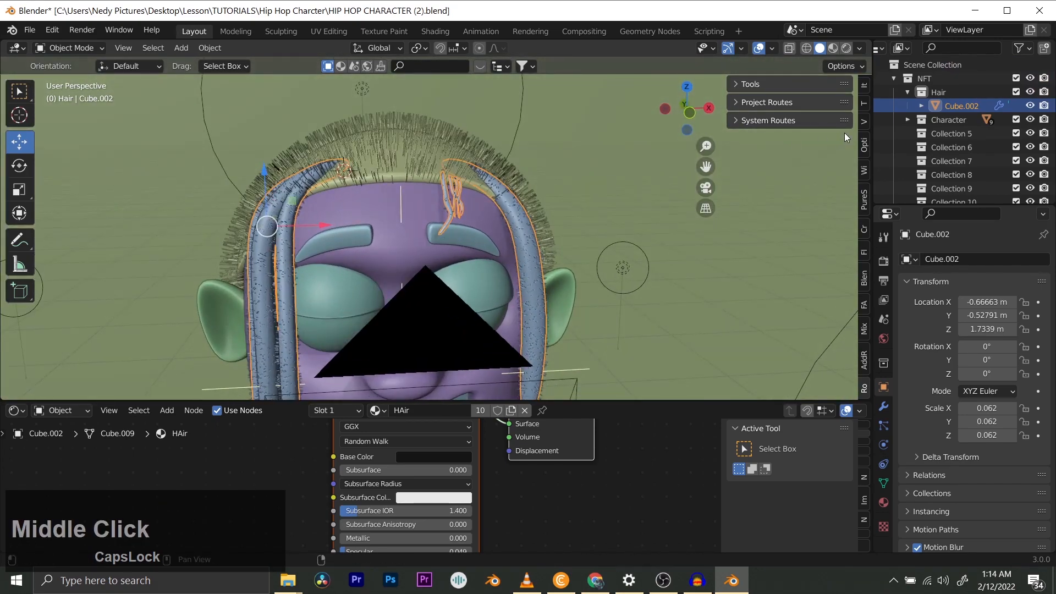
- Try to join the Hair cap on the head with the Cube.002 strands, and undo the join
left_click(397, 147)
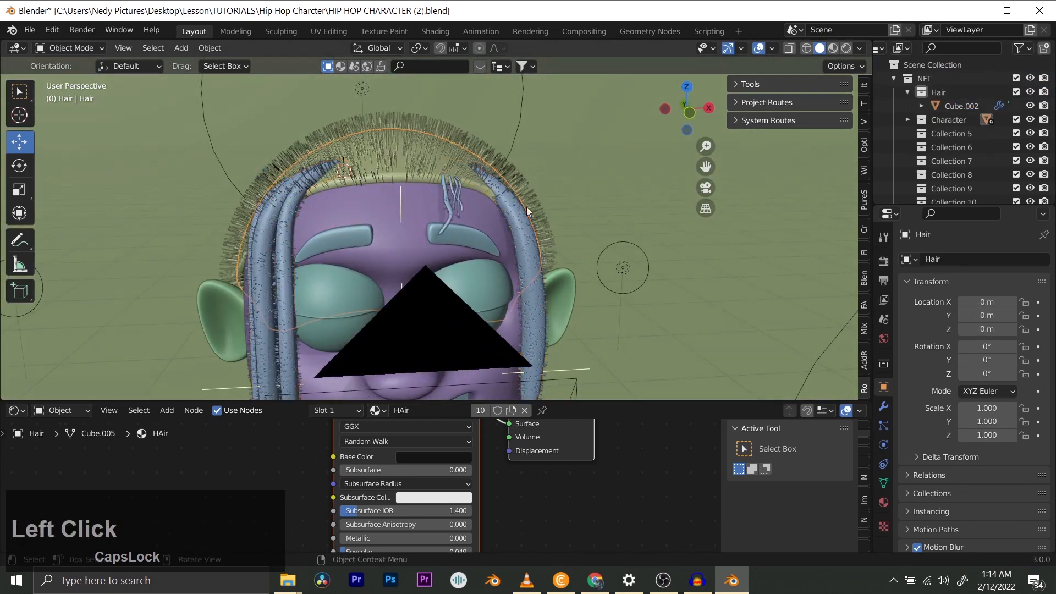
left_click(525, 230, "shift")
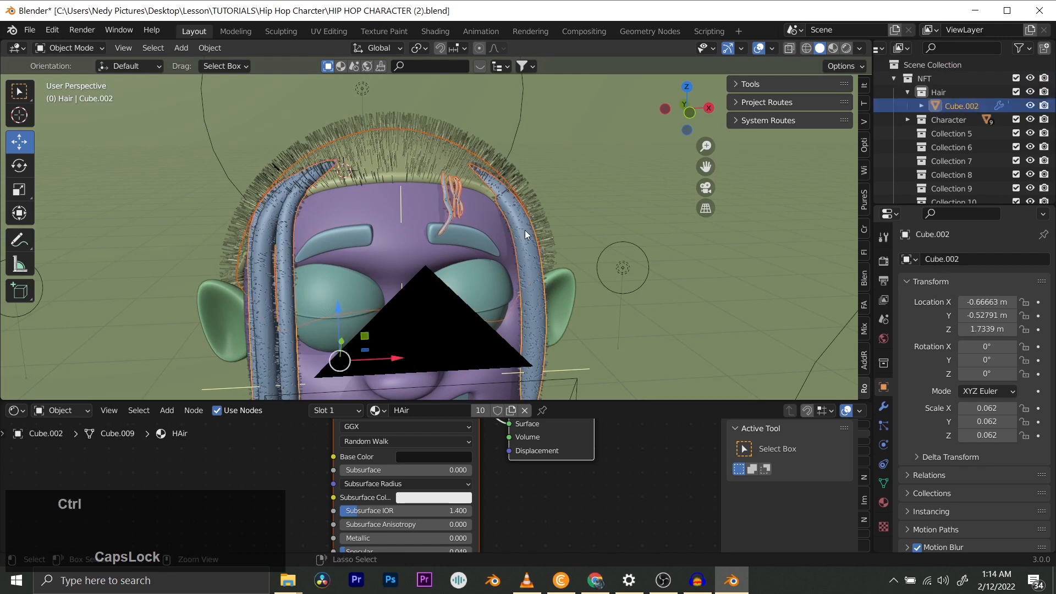
key("ctrl+j")
middle_click_drag(515, 200, 513, 183)
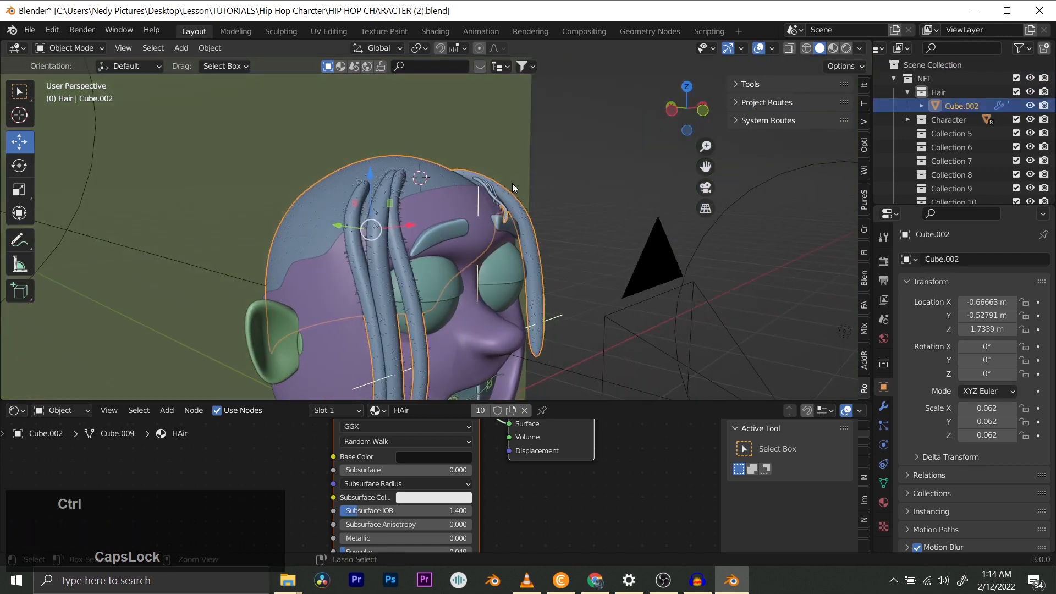
key("ctrl+z")
- Try applying the particle system modifier on the Hair cap, inspect its Solidify settings, and undo the change
left_click(414, 168)
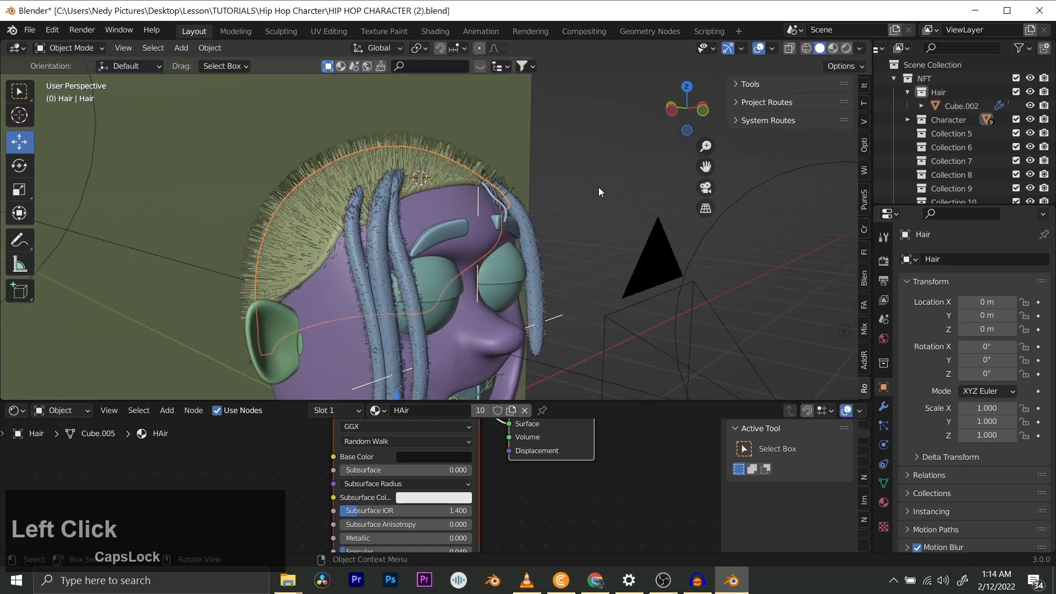
left_click(883, 426)
scroll(948, 349, "up", 1)
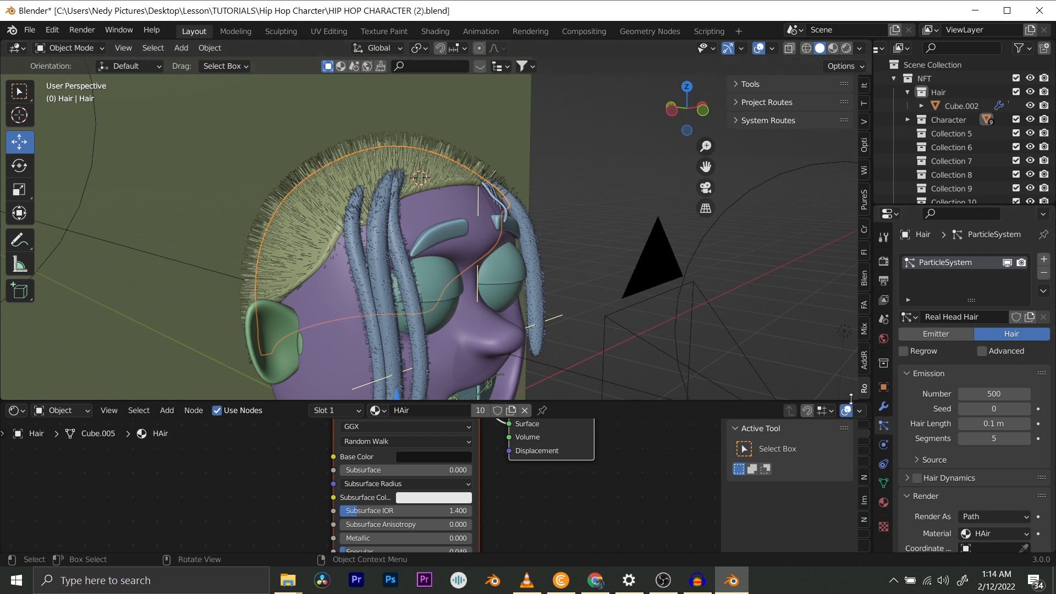
left_click(885, 407)
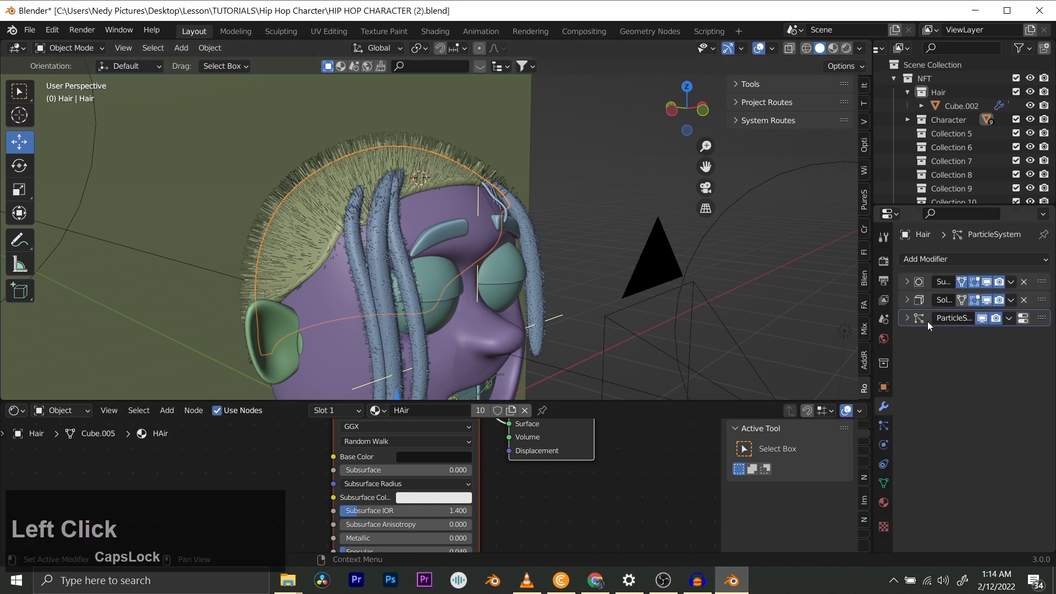
key("ctrl+a")
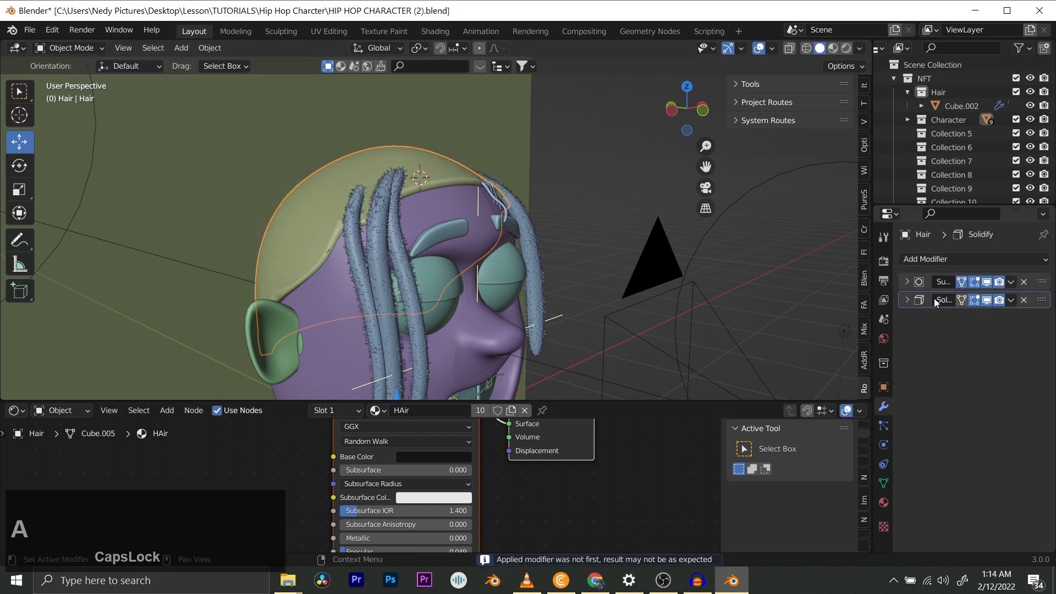
left_click(907, 300)
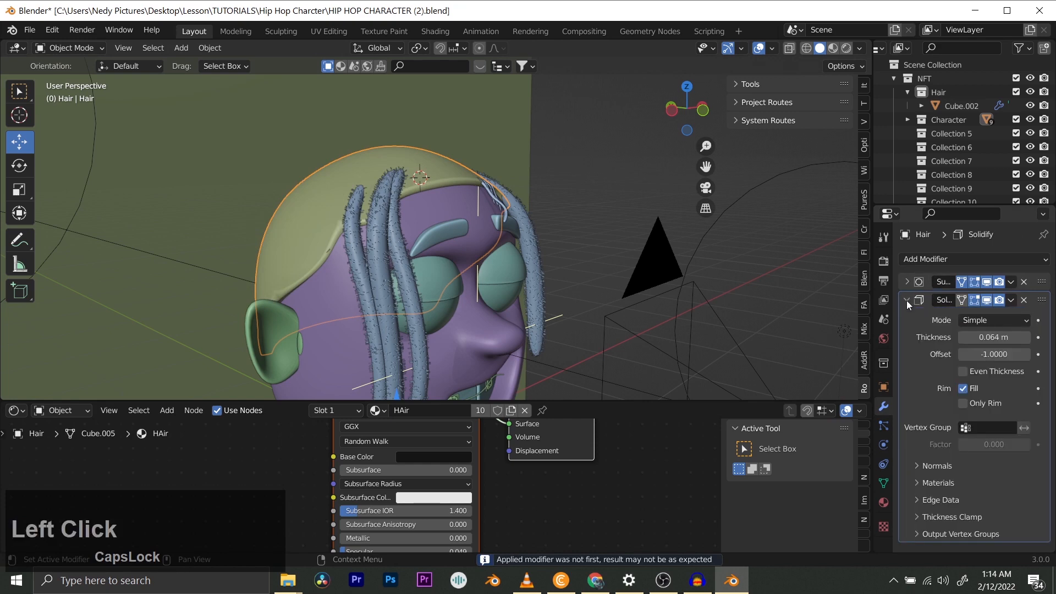
key("ctrl+z")
key("ctrl+z")
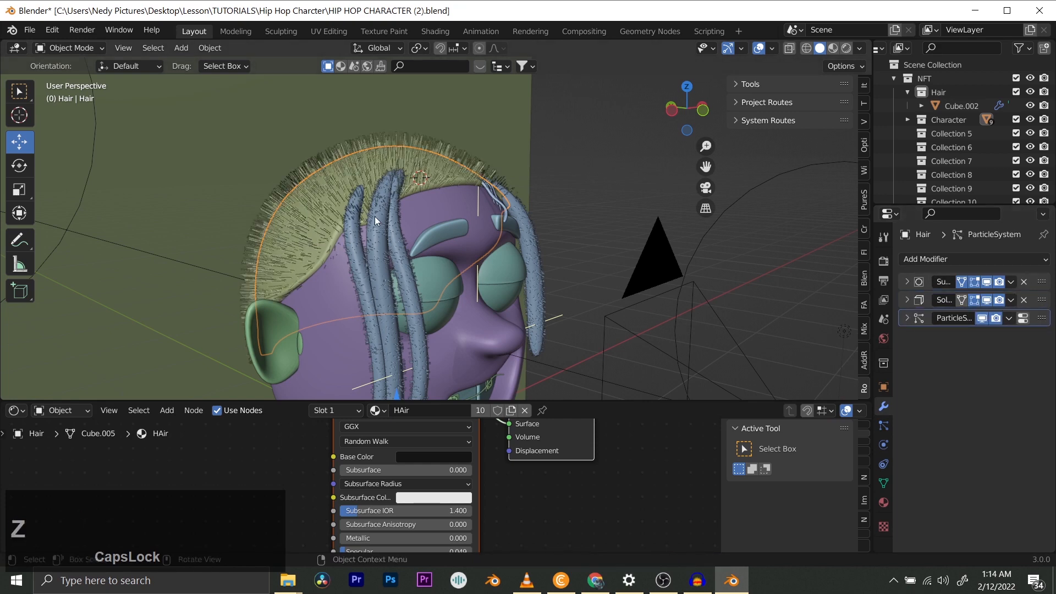
- Try to join the Cube.002 strands into the Hair cap as the active object, and undo the join
middle_click_drag(375, 216, 524, 262)
scroll(409, 231, "up", 3)
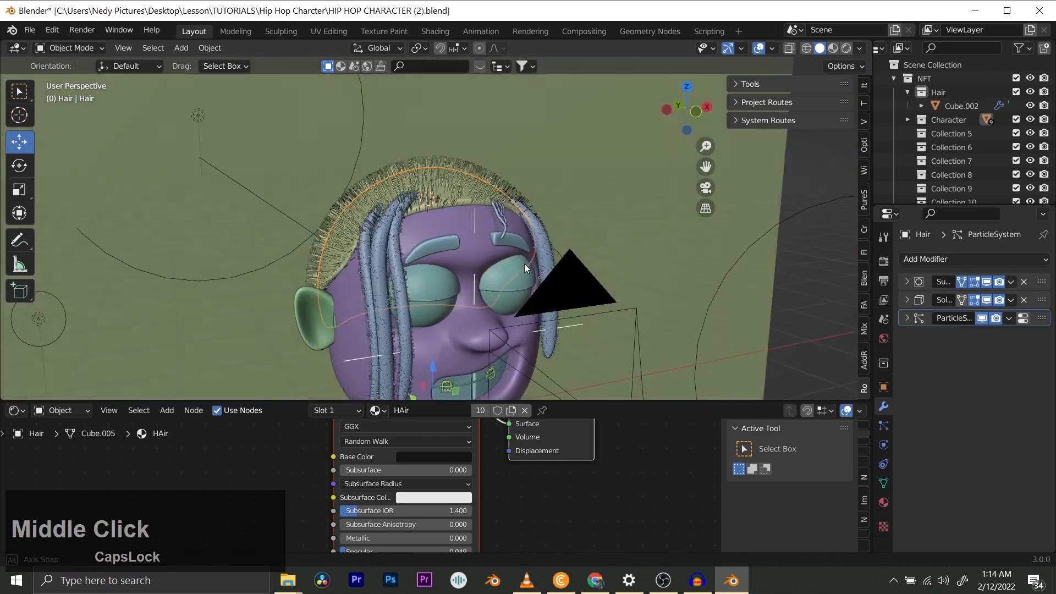
left_click(495, 216)
left_click(449, 186, "shift")
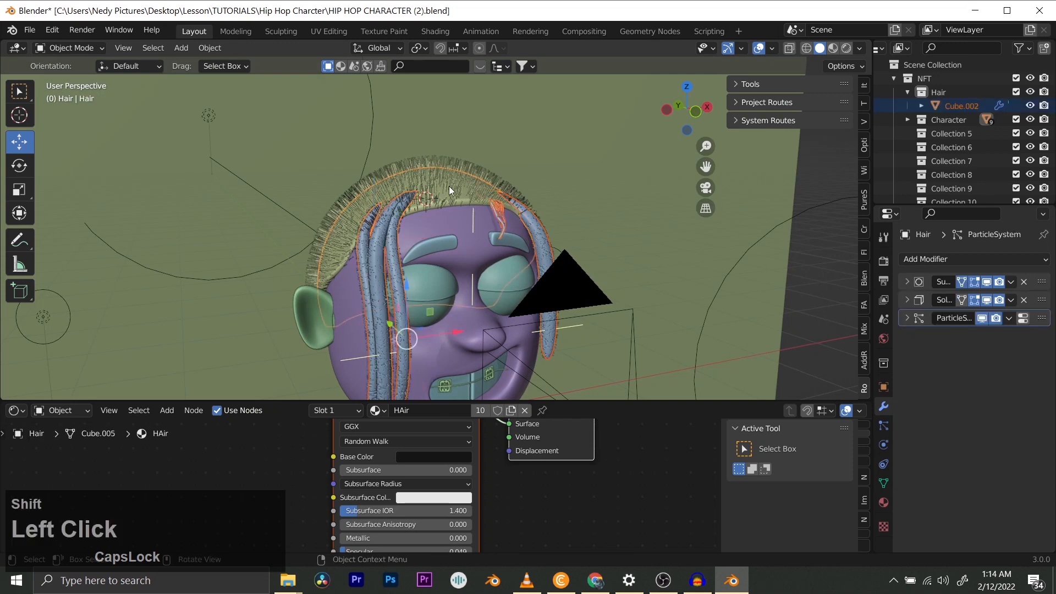
middle_click_drag(449, 186, 466, 200)
key("ctrl+j")
key("ctrl+z")
- Apply the particle system and Subdivision modifiers on the Cube.002 hair strands
left_click(481, 211)
left_click(480, 212)
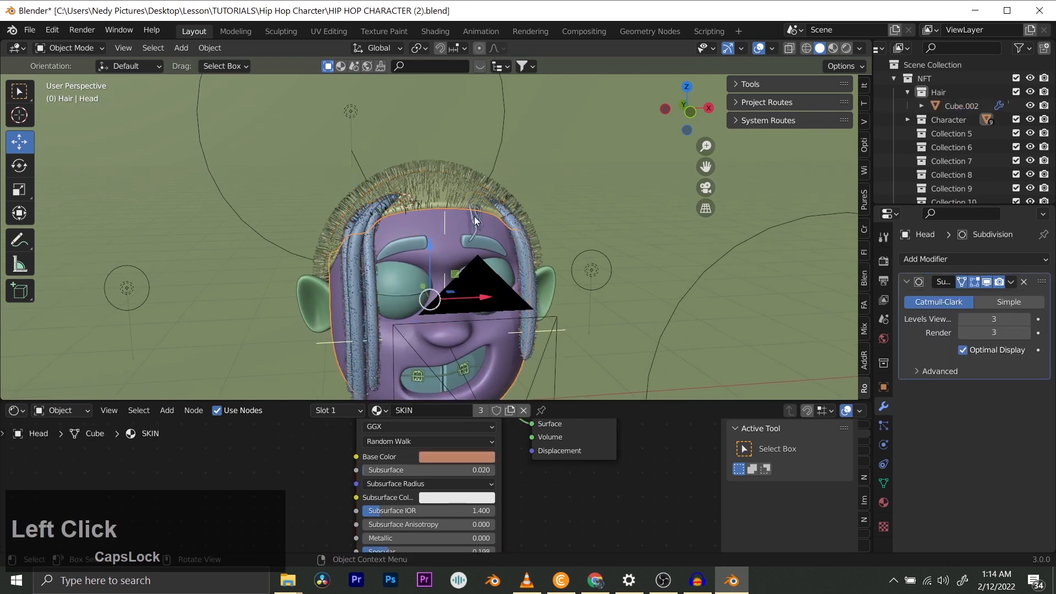
left_click(474, 215)
scroll(913, 404, "down", 1)
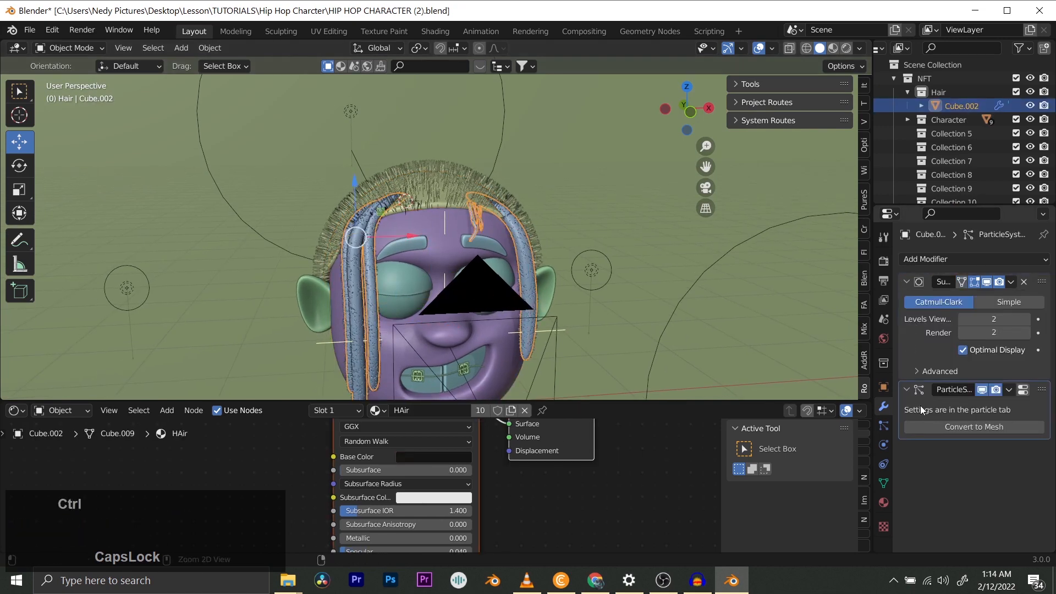
key("ctrl+a")
key("ctrl+a")
middle_click_drag(440, 236, 489, 192, "ctrl")
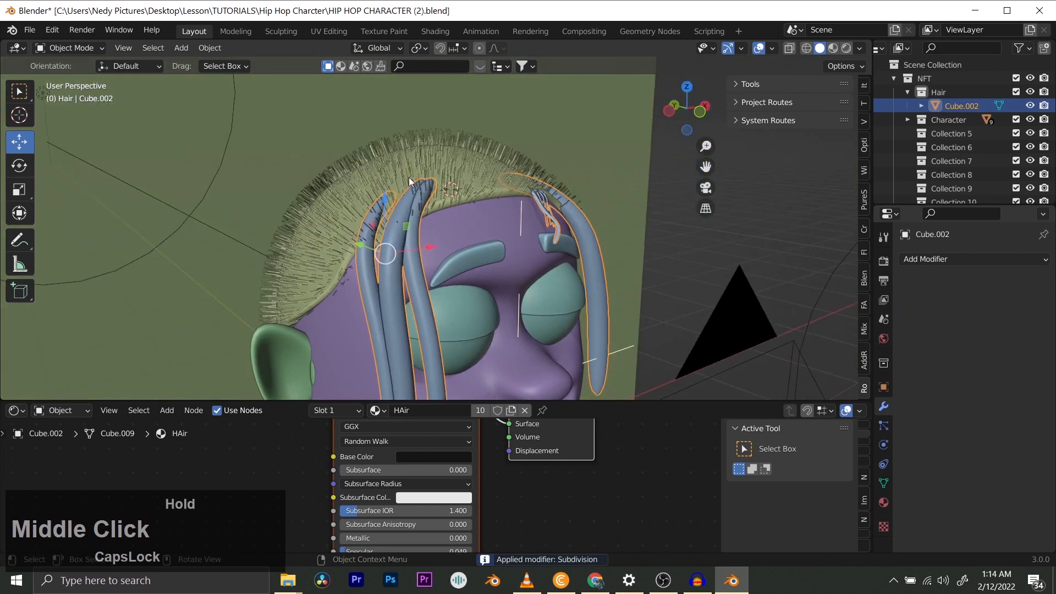
left_click(490, 171)
key("ctrl+z")
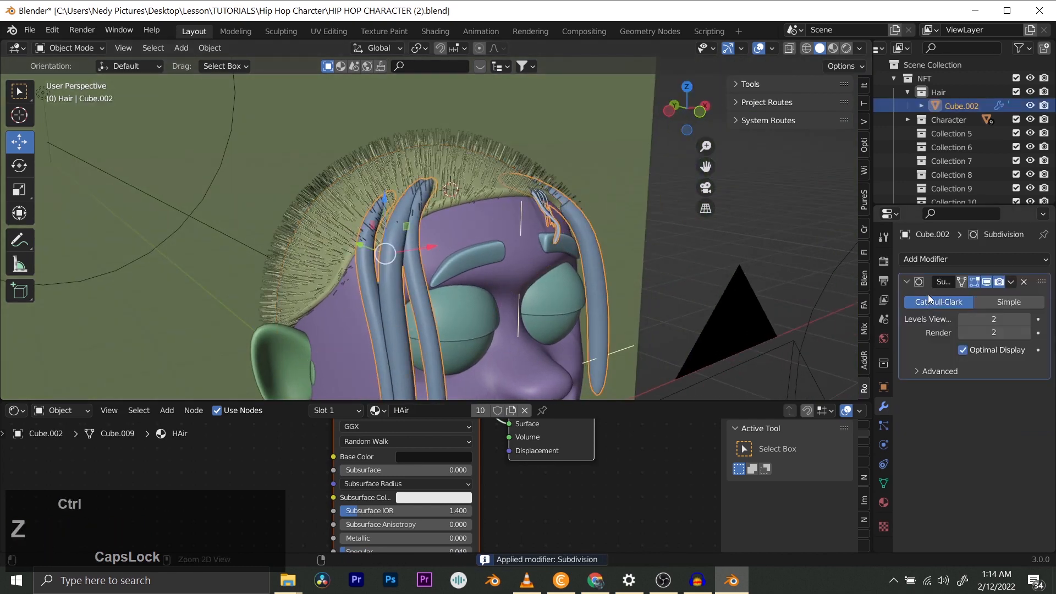
key("ctrl+a")
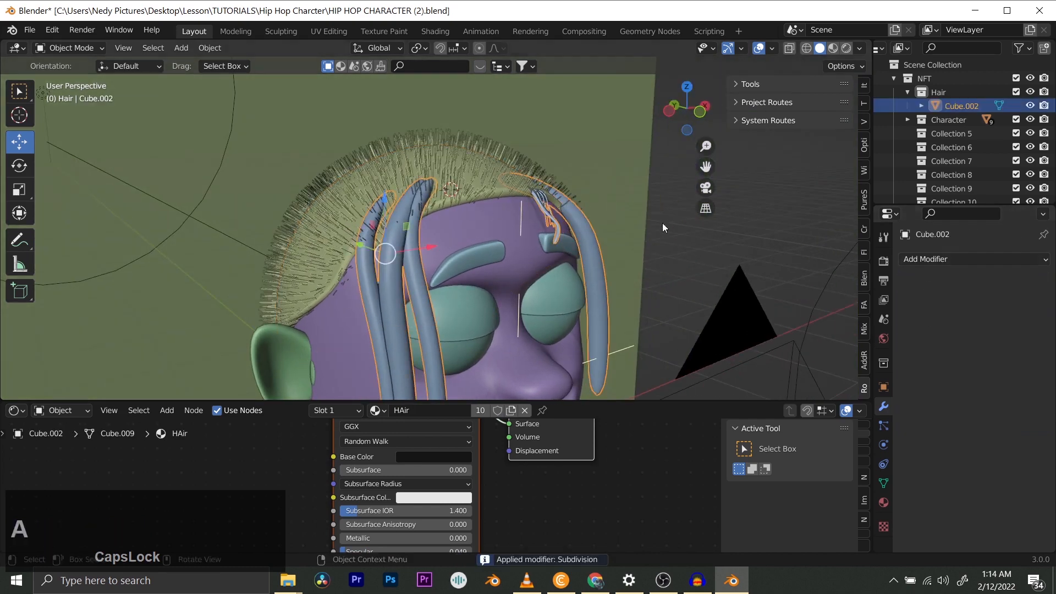
- Apply the particle system, Solidify and Subdivision modifiers on the Hair cap
left_click(401, 163)
key("ctrl+a")
key("ctrl+a")
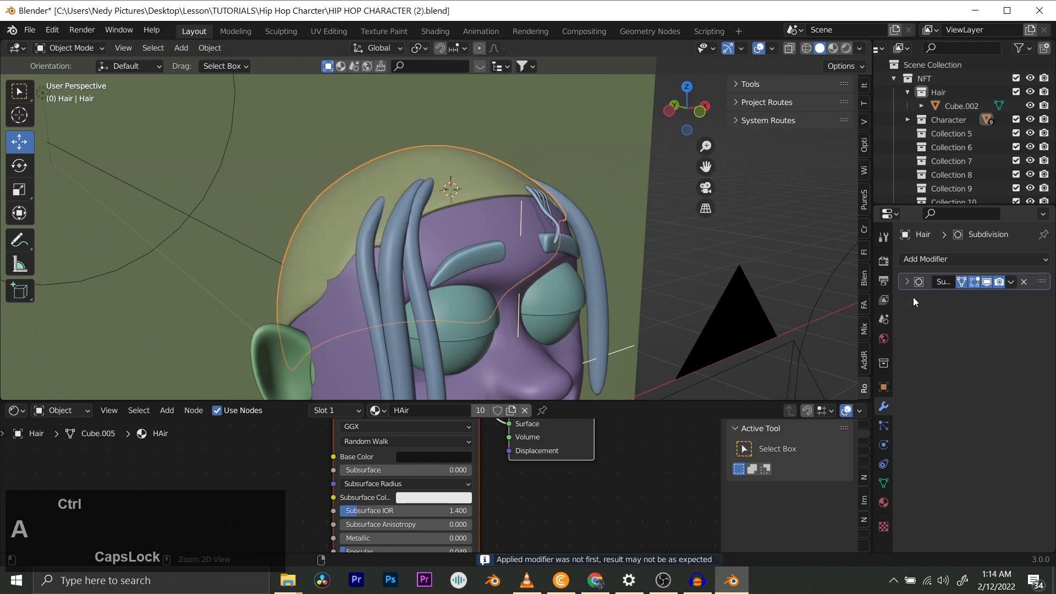
key("ctrl+a")
- Join the Hair cap with the strands, keeping Cube.002 as the active object
middle_click_drag(446, 203, 269, 192)
left_click(379, 247)
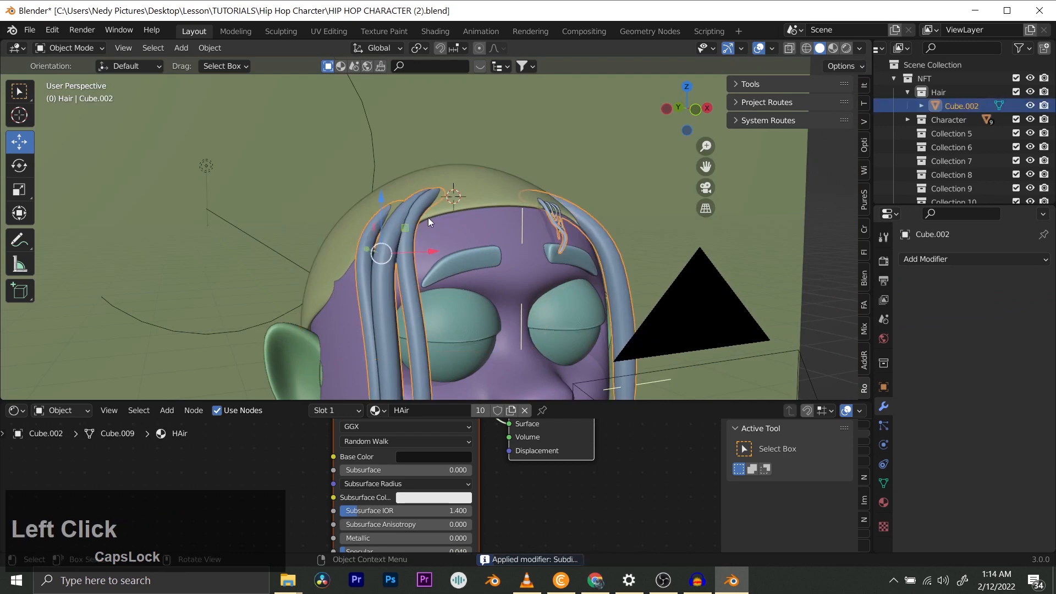
left_click(447, 189)
left_click(401, 219, "shift")
key("ctrl+j")
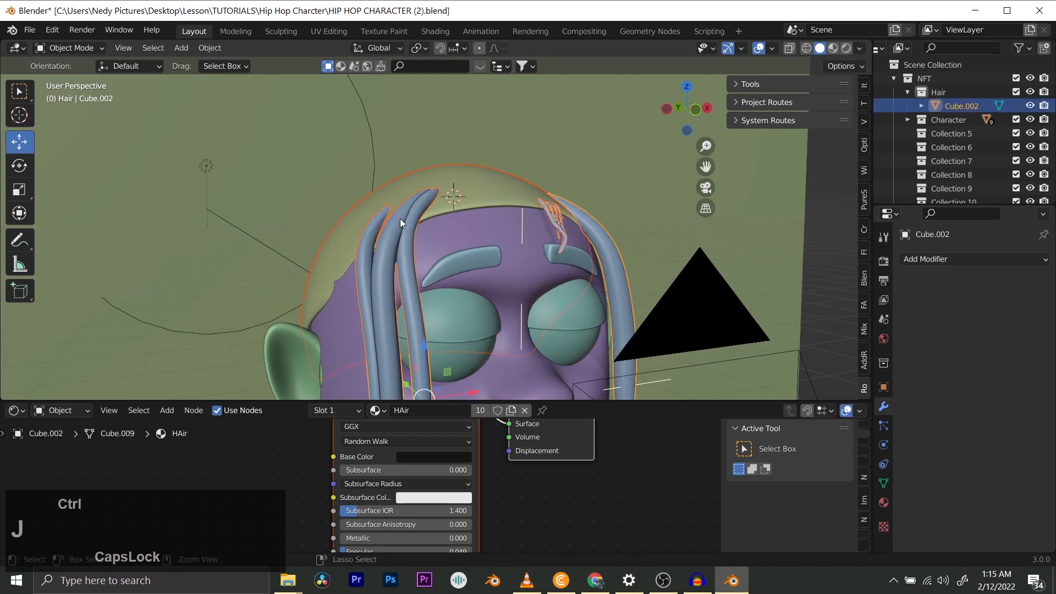
middle_click_drag(446, 226, 396, 250)
left_click(430, 210)
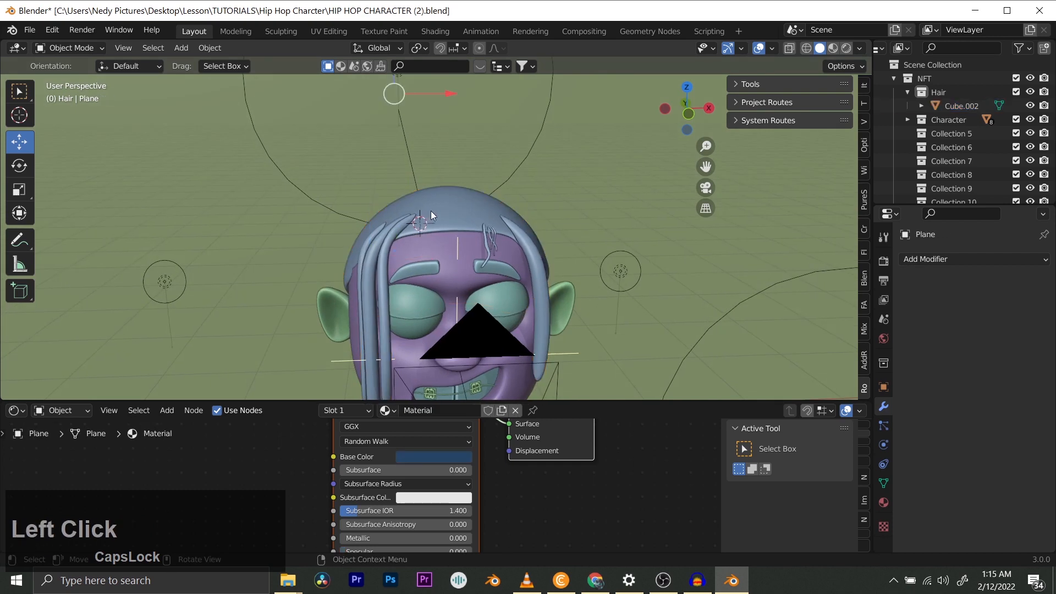
- Isolate the joined hair Cube.002 in local view and toggle its visibility off and on to check it
middle_click_drag(431, 210, 308, 174)
left_click(483, 205)
key("slash")
left_click(1031, 106)
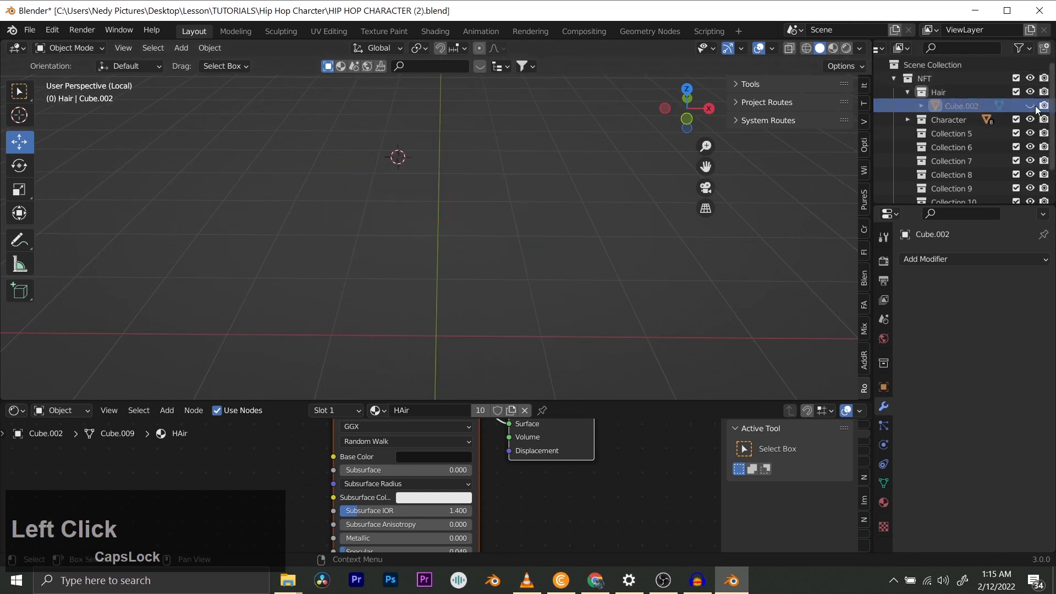
left_click(1031, 106)
left_click(1030, 106)
left_click(1031, 106)
- Rename the joined hair object Cube.002 as "Hair 1"
double_click(961, 105)
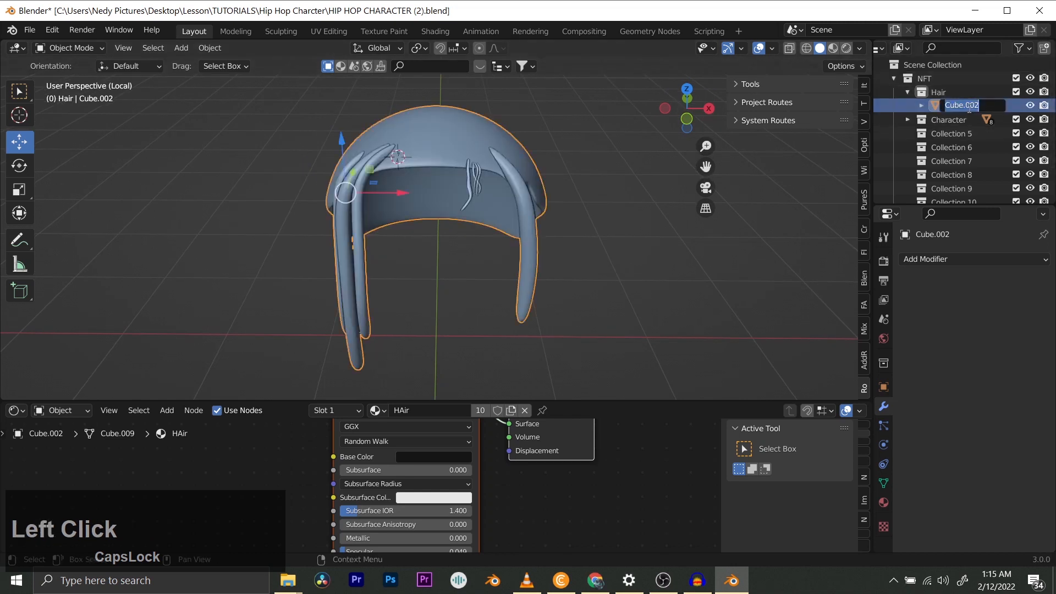
key("Caps_Lock")
type("Hair")
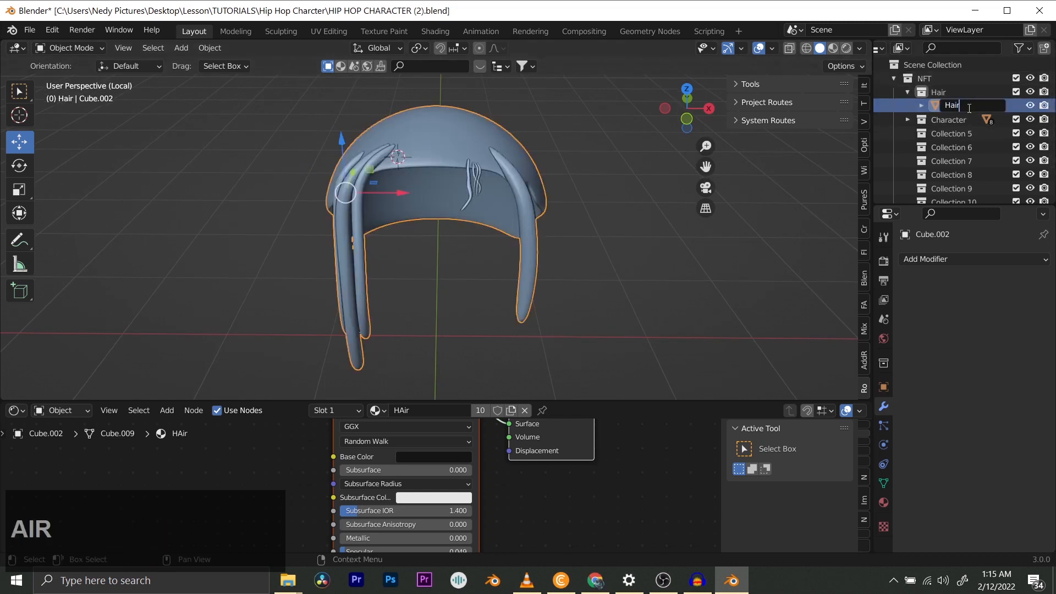
type(" 1")
key("Return")
- Enlarge the shader editor to view the HAir material's nodes, and save the file
middle_click_drag(401, 168, 473, 161)
scroll(473, 160, "up", 3)
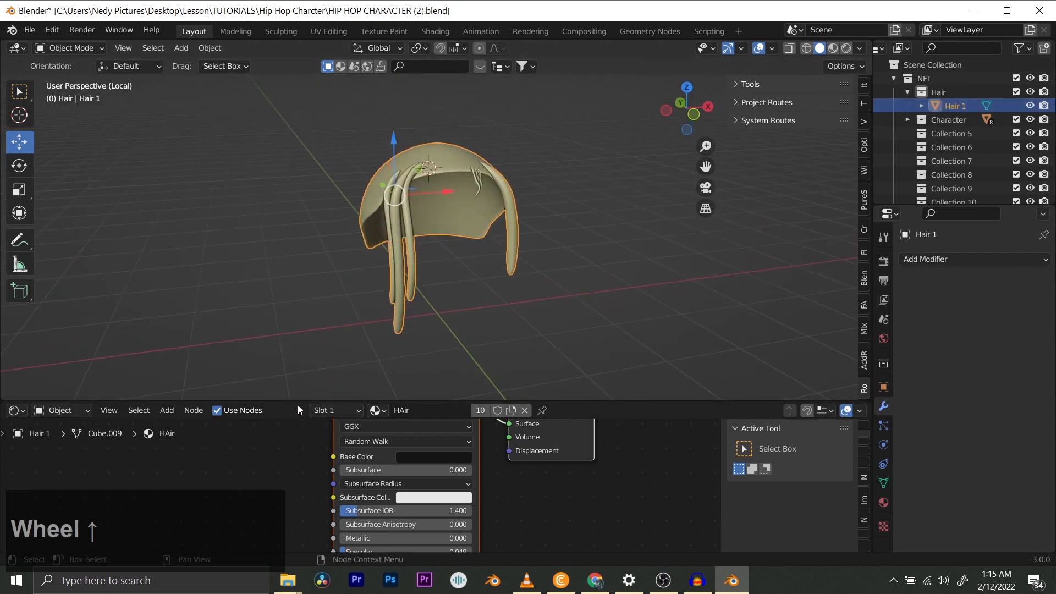
left_click_drag(298, 405, 298, 186)
middle_click_drag(503, 314, 451, 331, "shift")
scroll(518, 344, "up", 2)
scroll(462, 323, "up", 1)
key("ctrl+s")
scroll(537, 223, "down", 1)
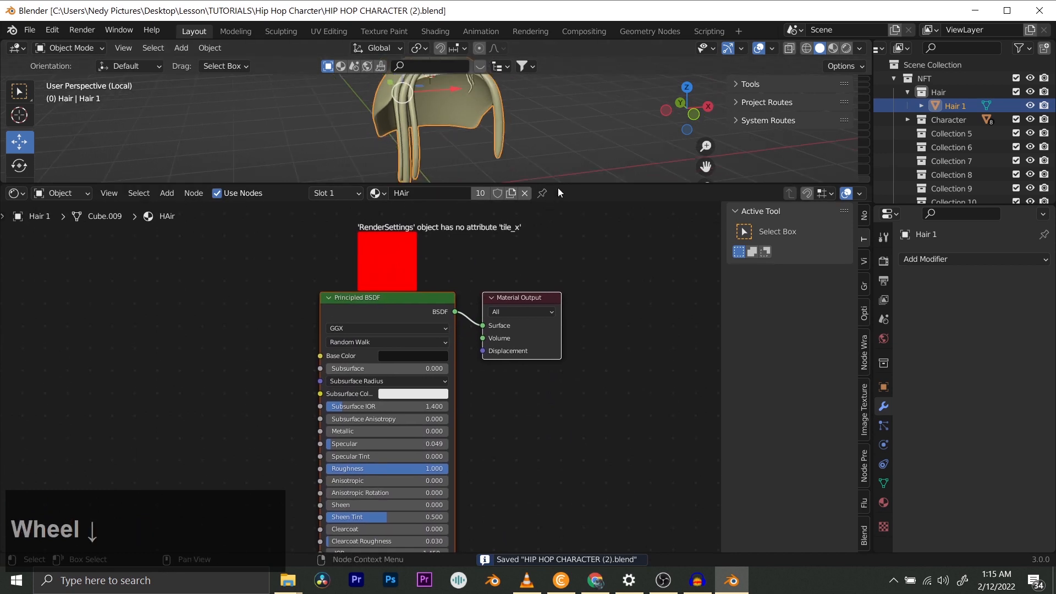
- Reduce the shader editor to enlarge the 3D viewport, and duplicate Hair 1 in place
left_click_drag(559, 184, 554, 349)
scroll(467, 207, "up", 1)
middle_click_drag(440, 170, 435, 199, "shift")
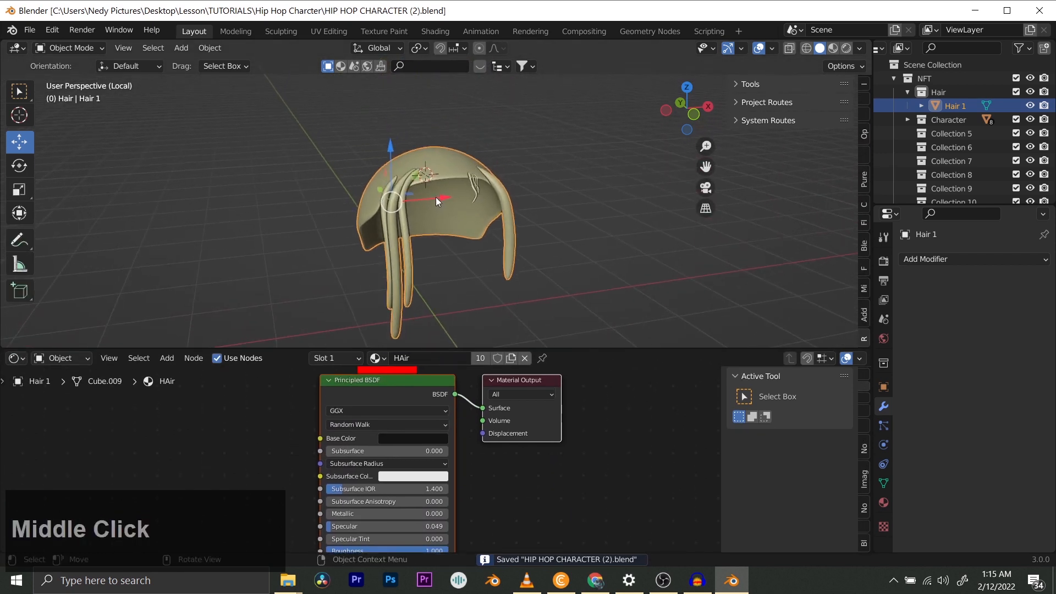
key("shift+d")
right_click(476, 166)
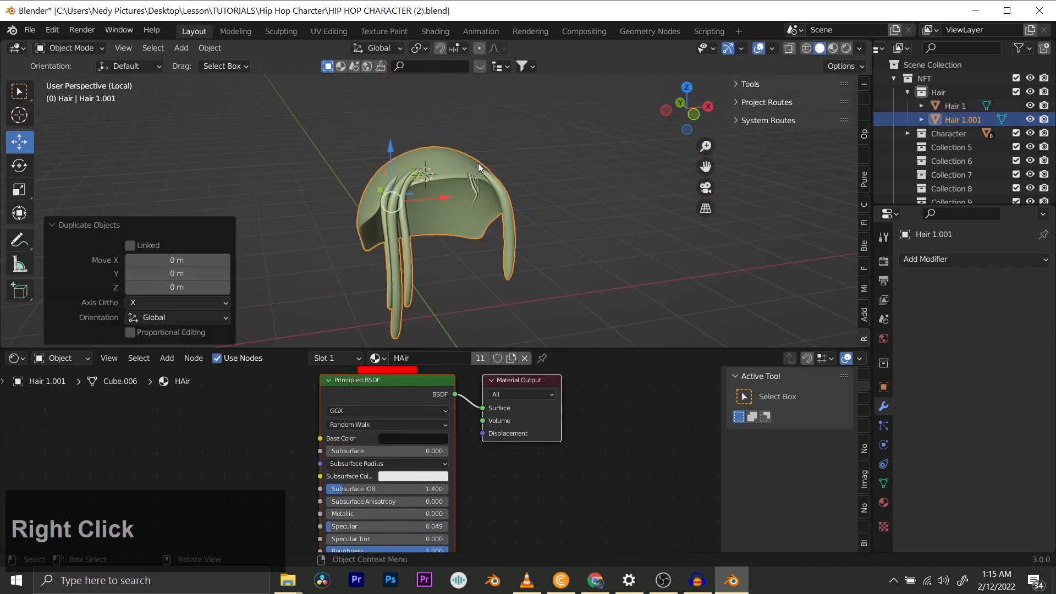
- Hide Hair 1 and make the HAir material on the duplicate Hair 1.001 a single-user copy
left_click(1030, 105)
scroll(395, 341, "up", 1)
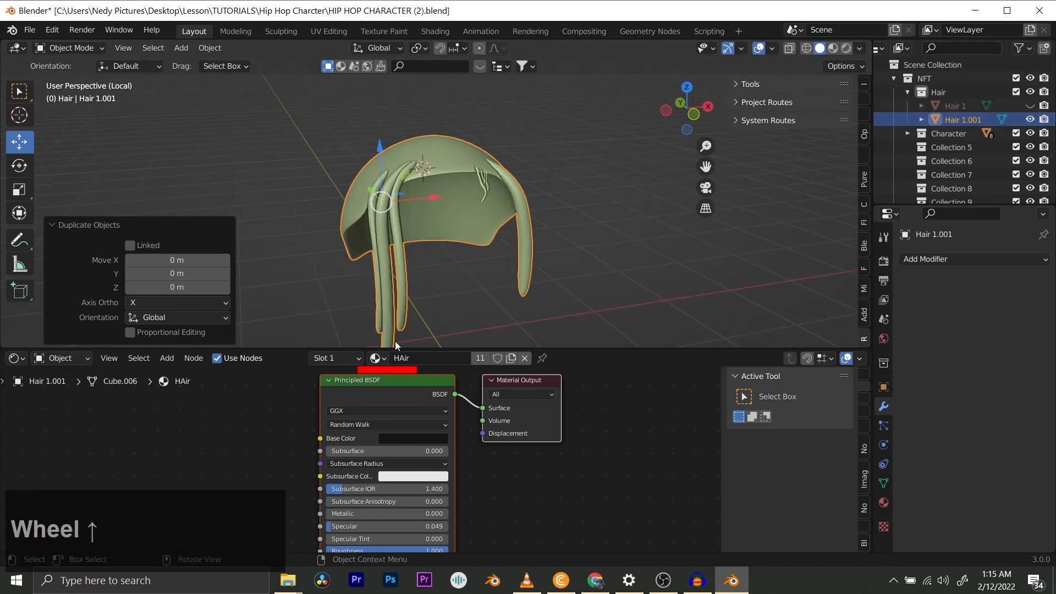
scroll(411, 393, "up", 1)
middle_click_drag(414, 409, 385, 426, "shift")
scroll(448, 443, "up", 2)
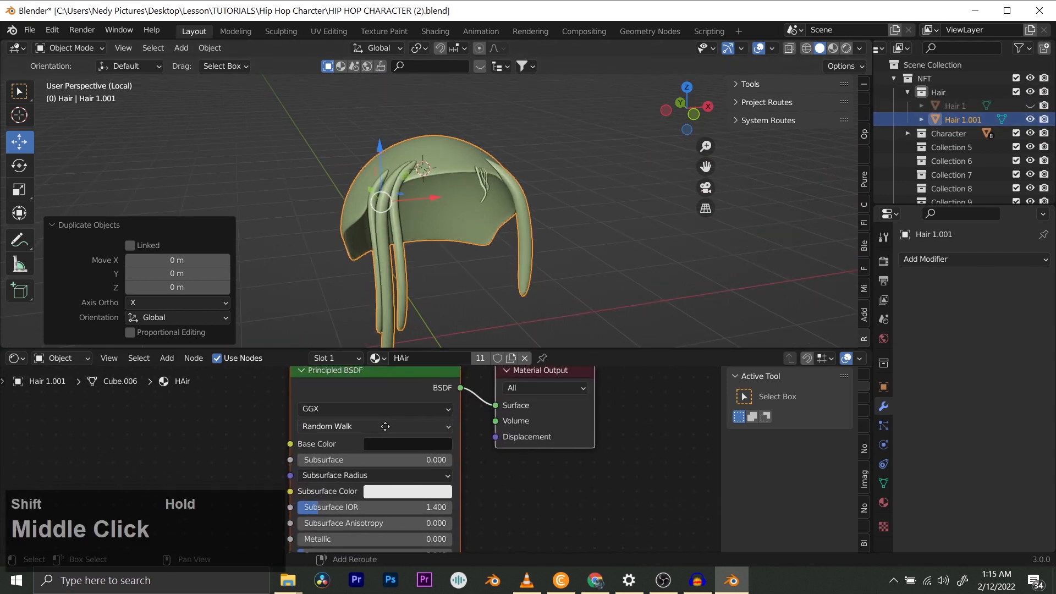
left_click(482, 358)
scroll(406, 415, "down", 1)
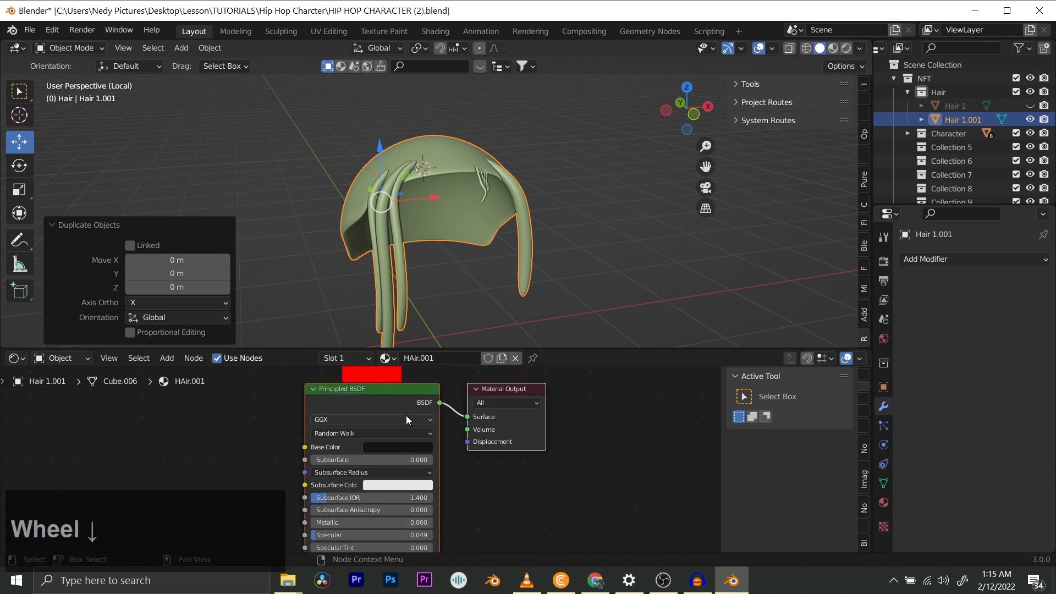
- Set the HAir.001 base color to magenta and switch the 3D viewport to material preview shading
middle_click_drag(406, 415, 418, 458, "shift")
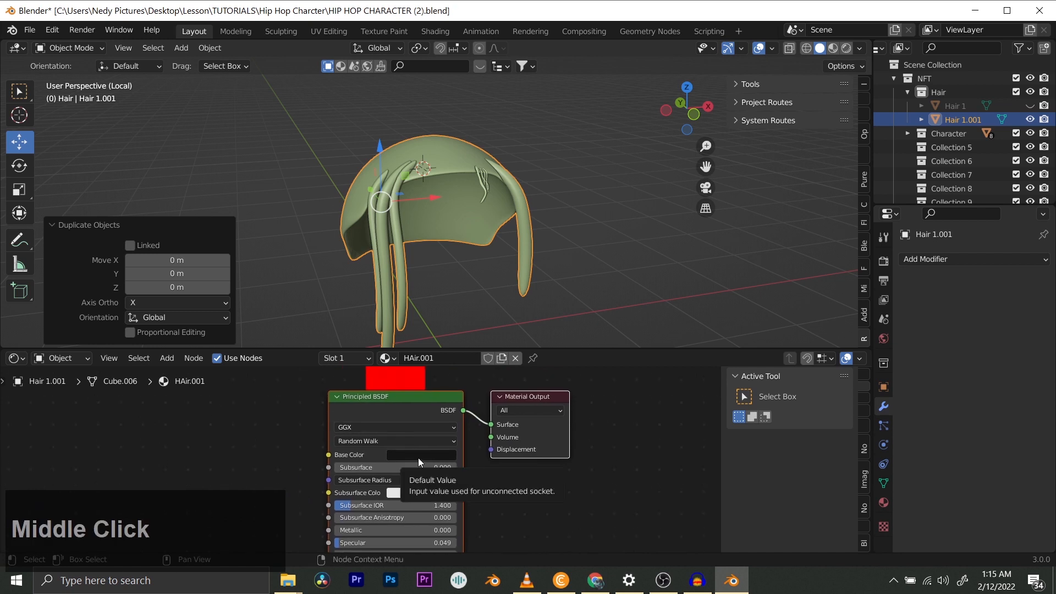
left_click(418, 458)
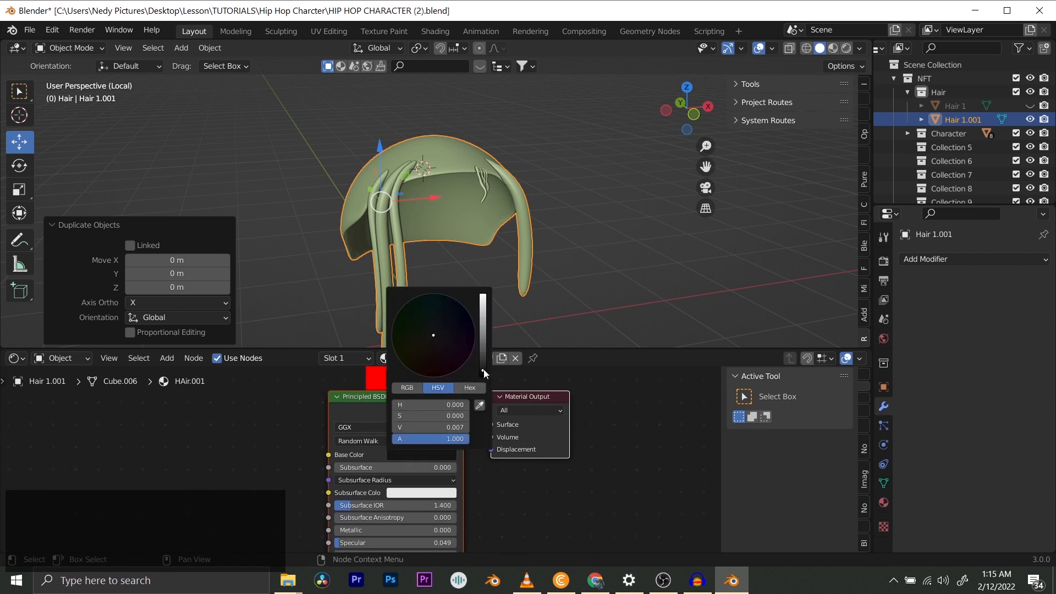
left_click_drag(483, 370, 456, 353)
left_click(833, 48)
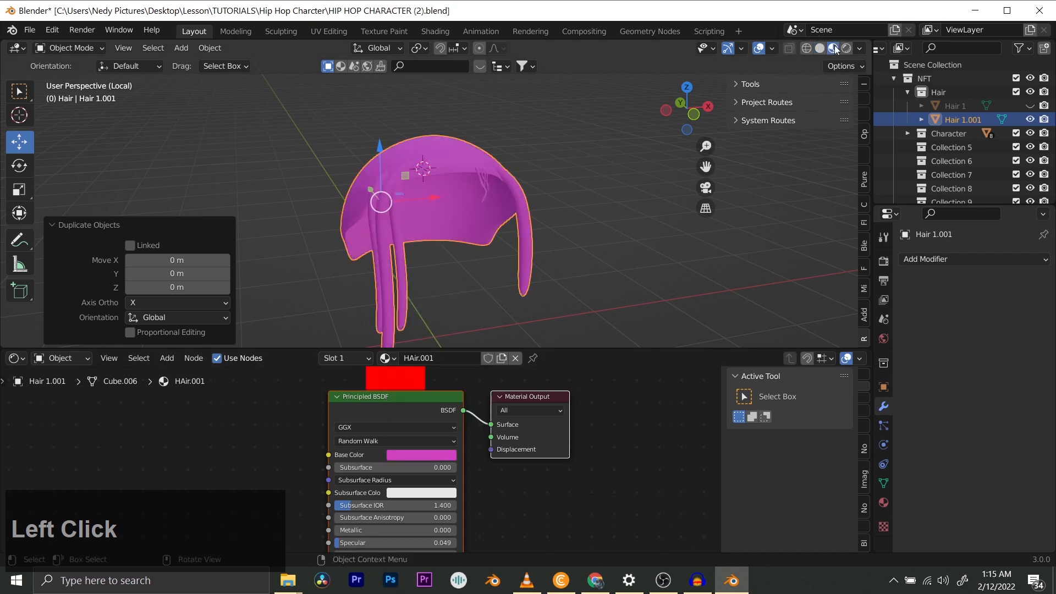
middle_click_drag(316, 258, 451, 217)
scroll(425, 453, "up", 3)
- Change the HAir.001 base color to a light grey-white
left_click(425, 454)
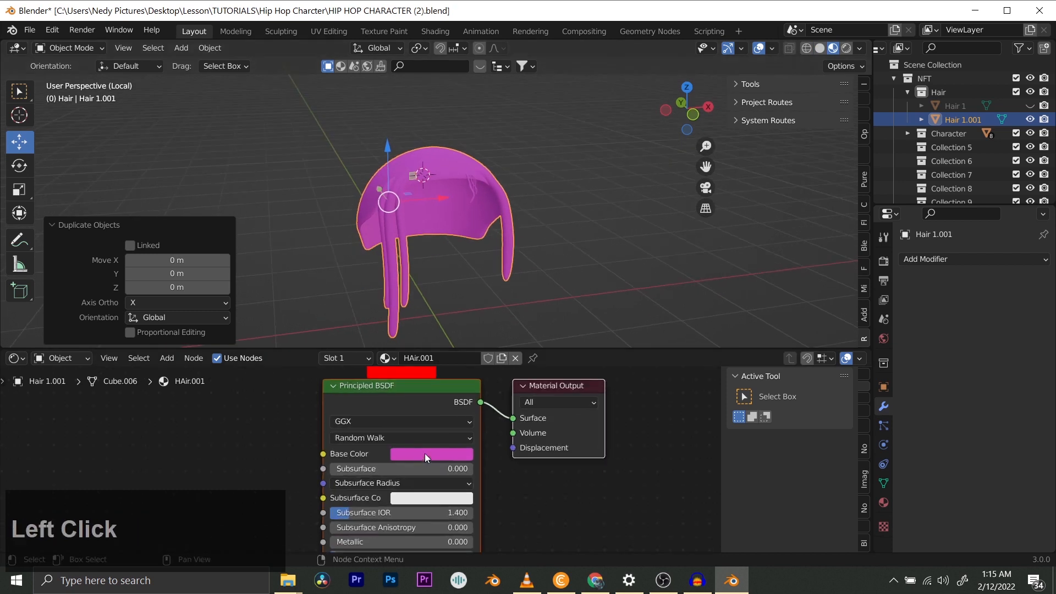
mouse_move(450, 312)
left_mouse_down()
mouse_move(417, 299)
mouse_move(440, 285)
mouse_move(456, 290)
mouse_move(446, 312)
left_mouse_up()
scroll(507, 511, "down", 4)
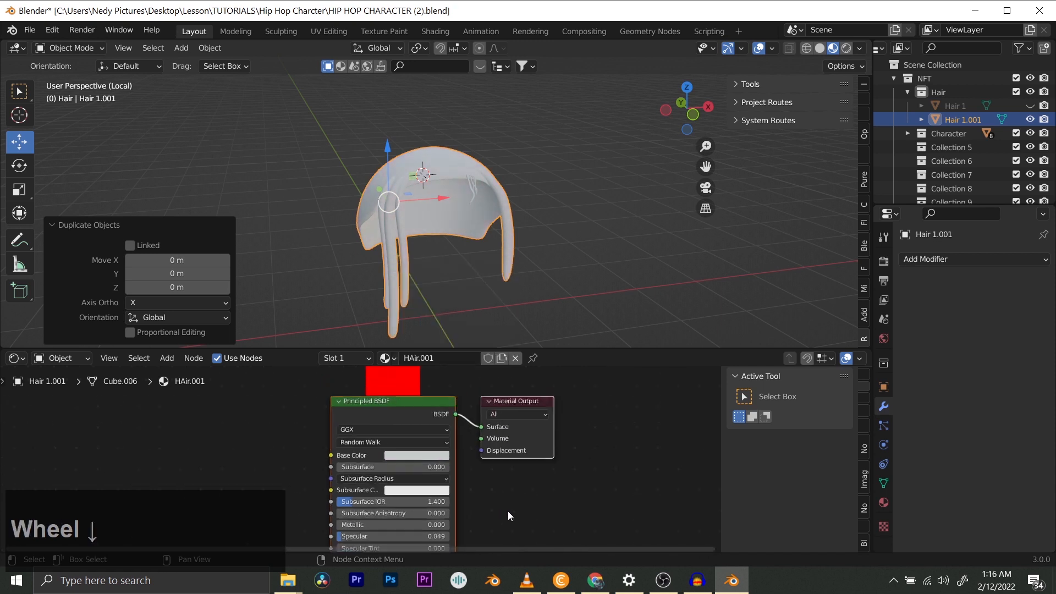
- Set the HAir.001 material's Specular to 0.213 and Roughness to 0.796, and save the file
middle_click_drag(507, 529, 494, 459, "shift")
scroll(490, 488, "up", 2)
scroll(461, 477, "up", 2)
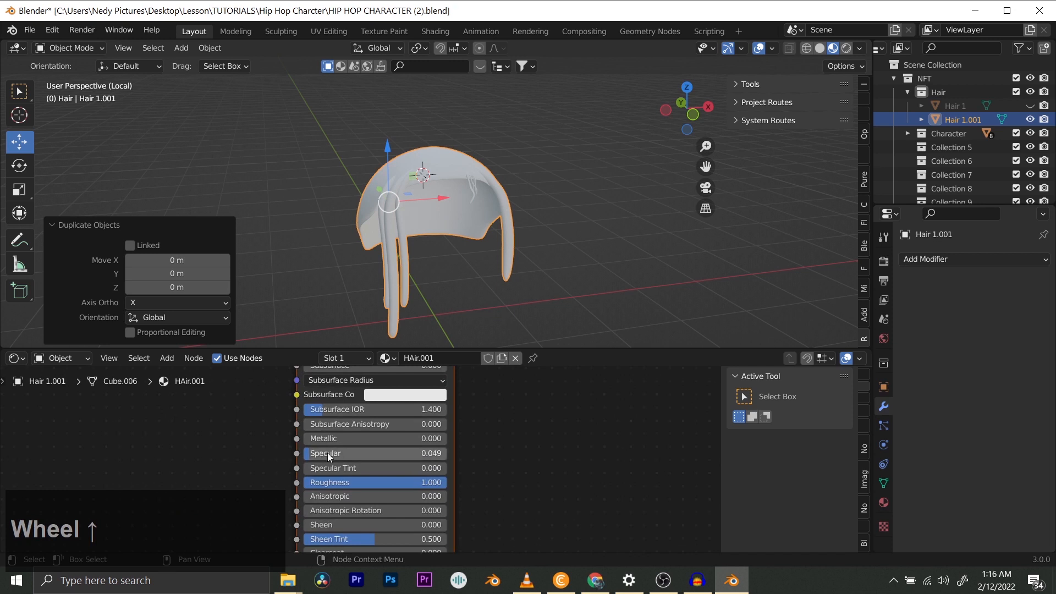
left_click_drag(328, 453, 417, 483)
scroll(444, 252, "up", 3)
key("ctrl+s")
middle_click_drag(479, 187, 446, 204)
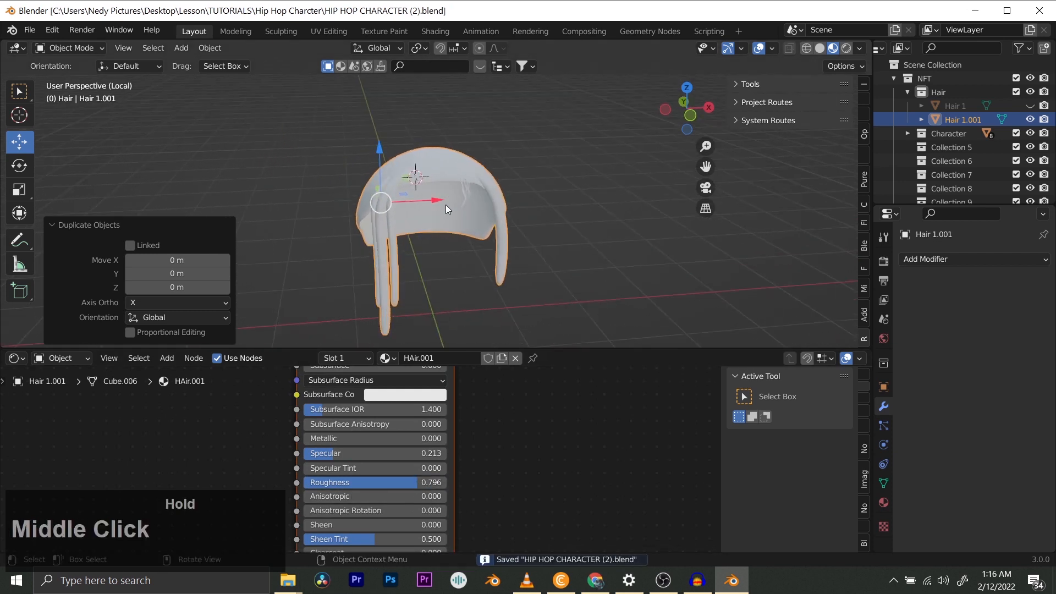
- Toggle the visibility of Hair 1 and Hair 1.001 to compare the two variants, leaving only Hair 1.001 shown
left_click(1031, 106)
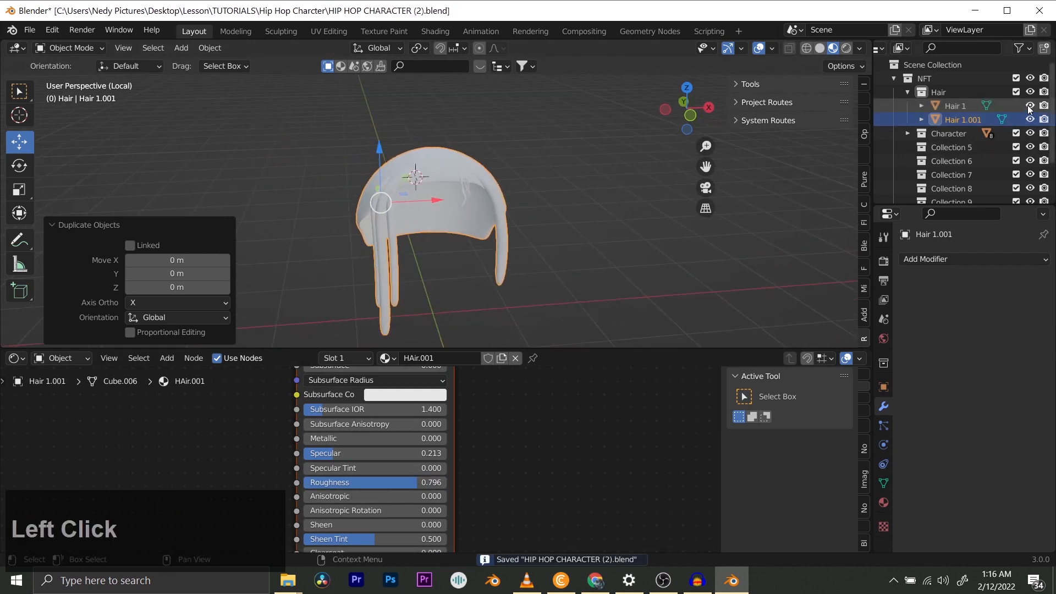
left_click(1031, 120)
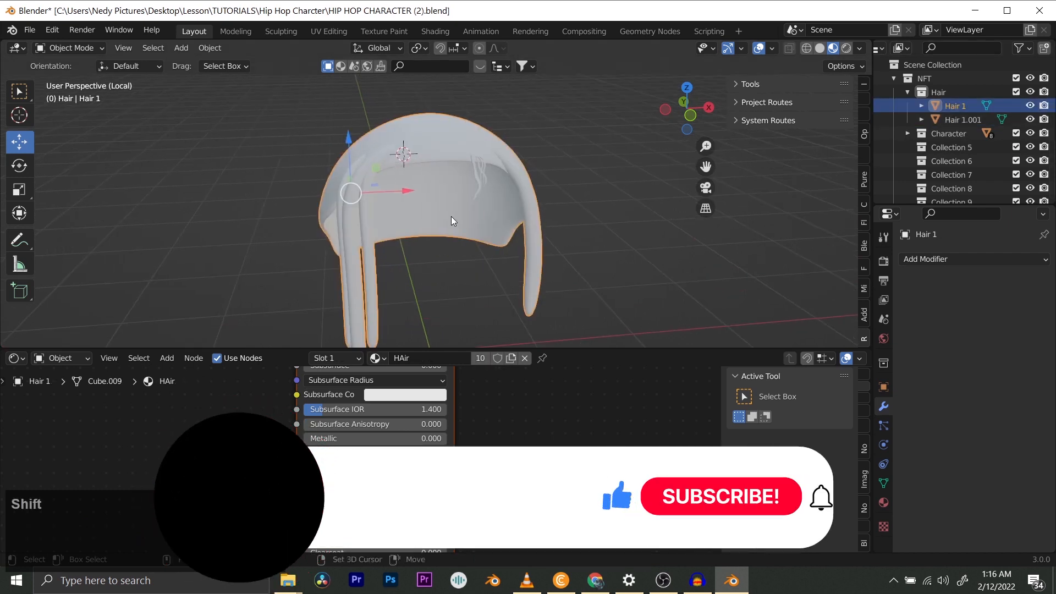
middle_click_drag(451, 216, 464, 205)
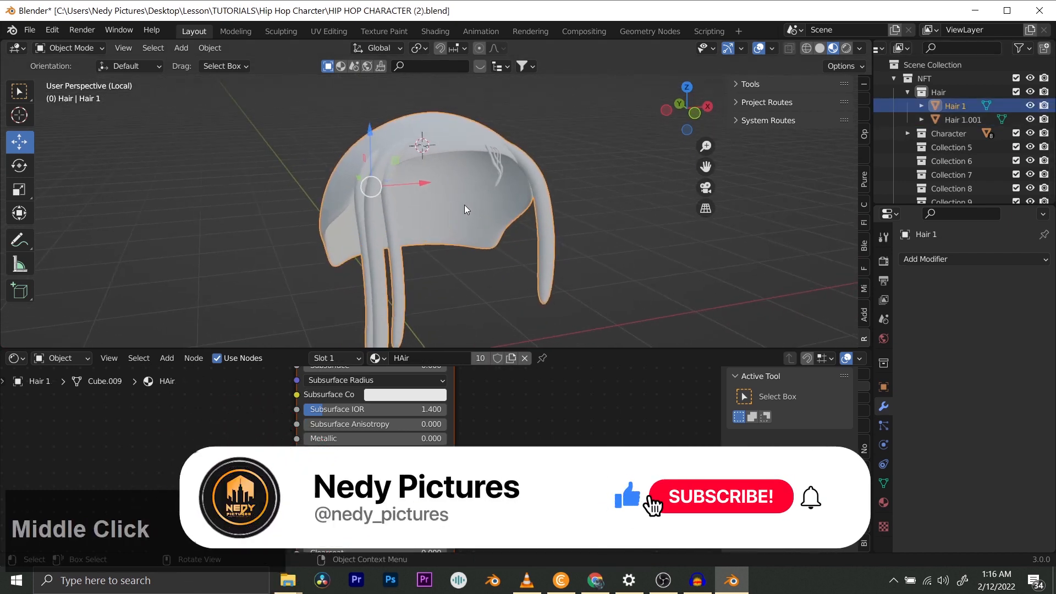
left_click(1031, 120)
left_click(963, 119)
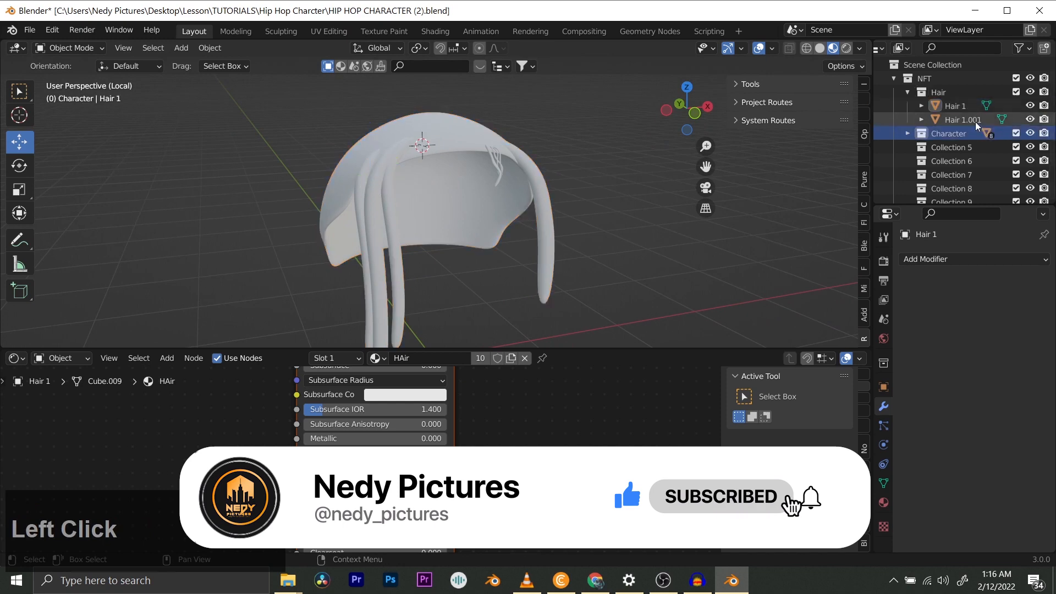
left_click(1031, 106)
- Duplicate Hair 1.001 in place and hide the original, keeping the new copy selected
scroll(453, 208, "up", 3)
middle_click_drag(454, 208, 481, 220, "shift")
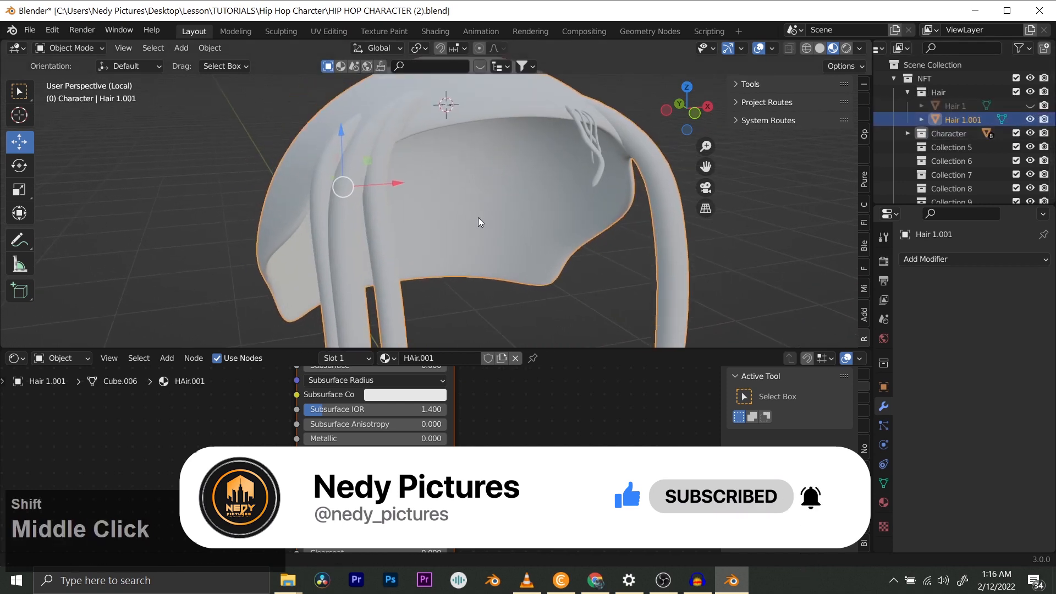
scroll(480, 220, "down", 5)
key("shift+d")
right_click(497, 219)
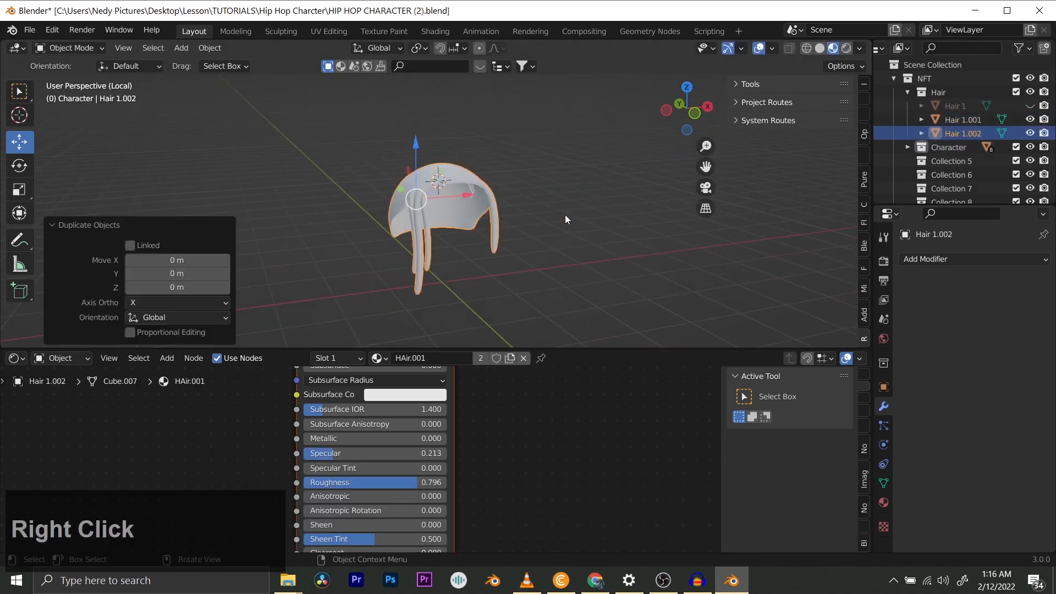
left_click(1031, 120)
left_click(962, 133)
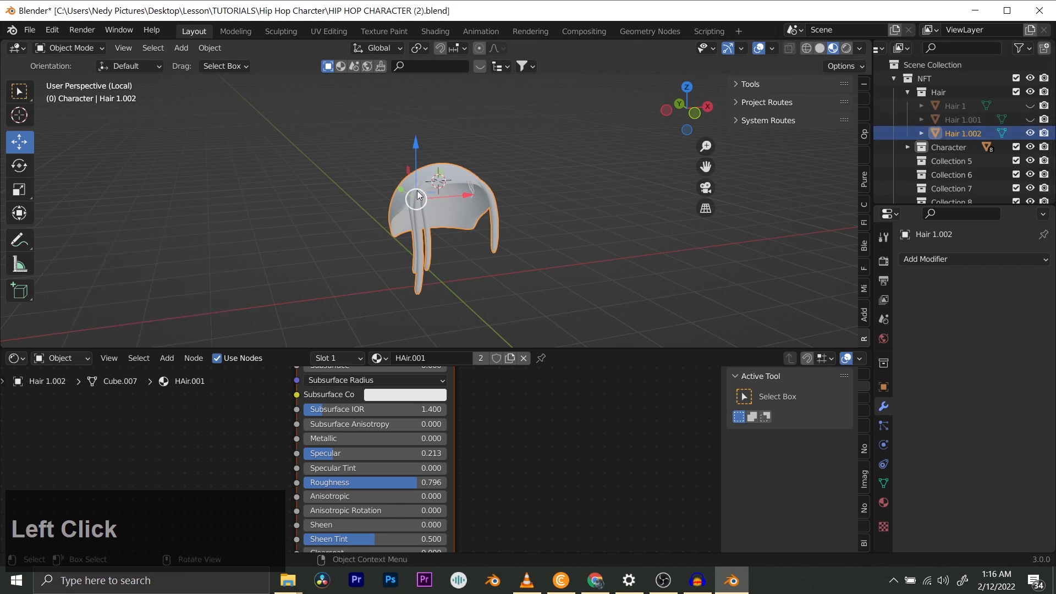
- Delete all mesh faces of Hair 1.002 in Edit Mode, keeping it as an empty object, and return to Object Mode
scroll(510, 201, "up", 3)
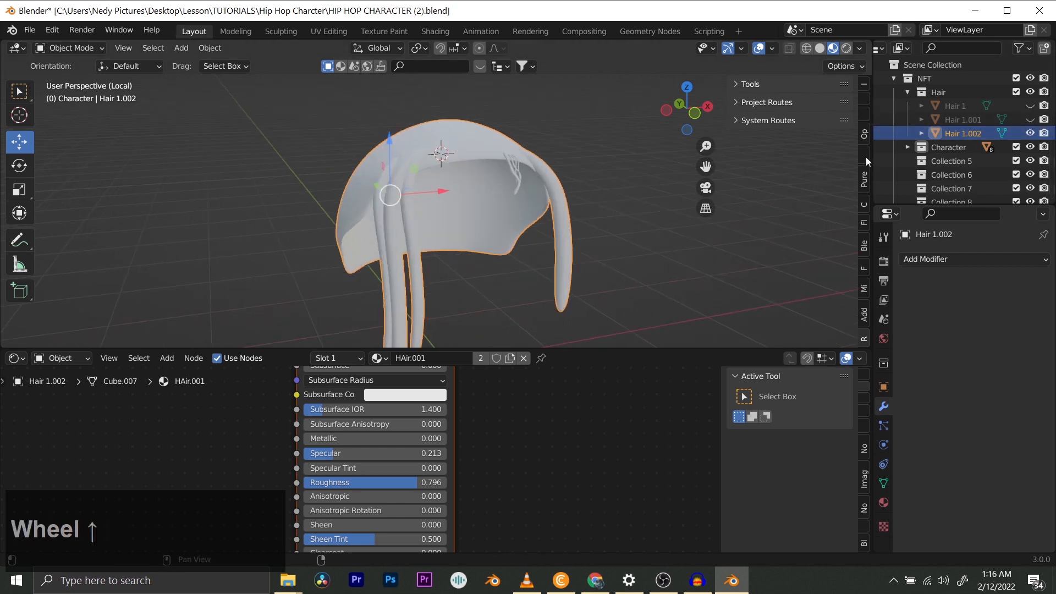
middle_click_drag(443, 187, 466, 184)
scroll(412, 186, "up", 2)
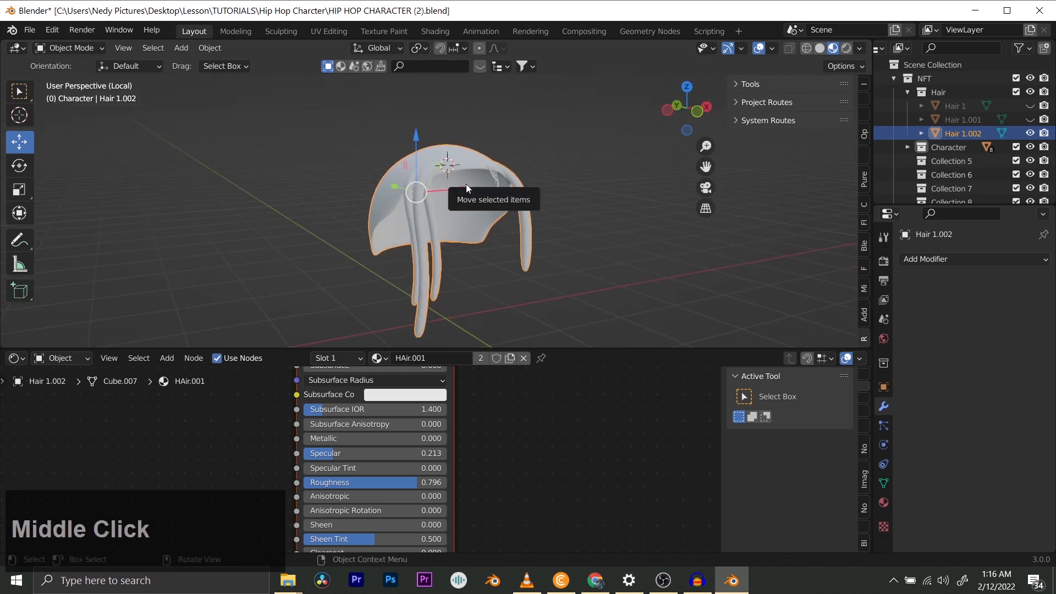
key("Tab")
middle_click_drag(492, 200, 476, 204)
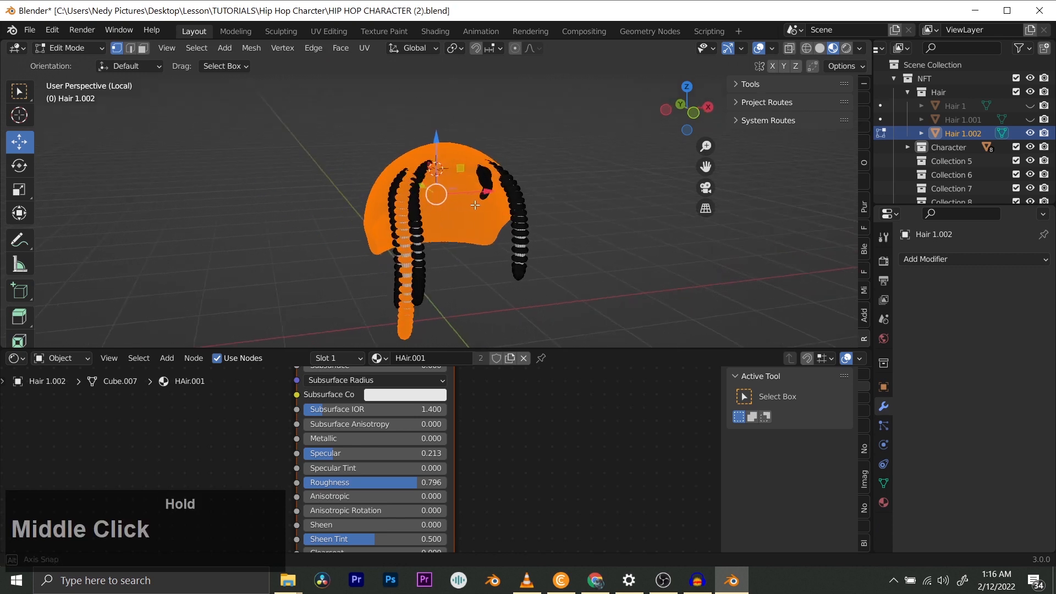
key("a")
key("x")
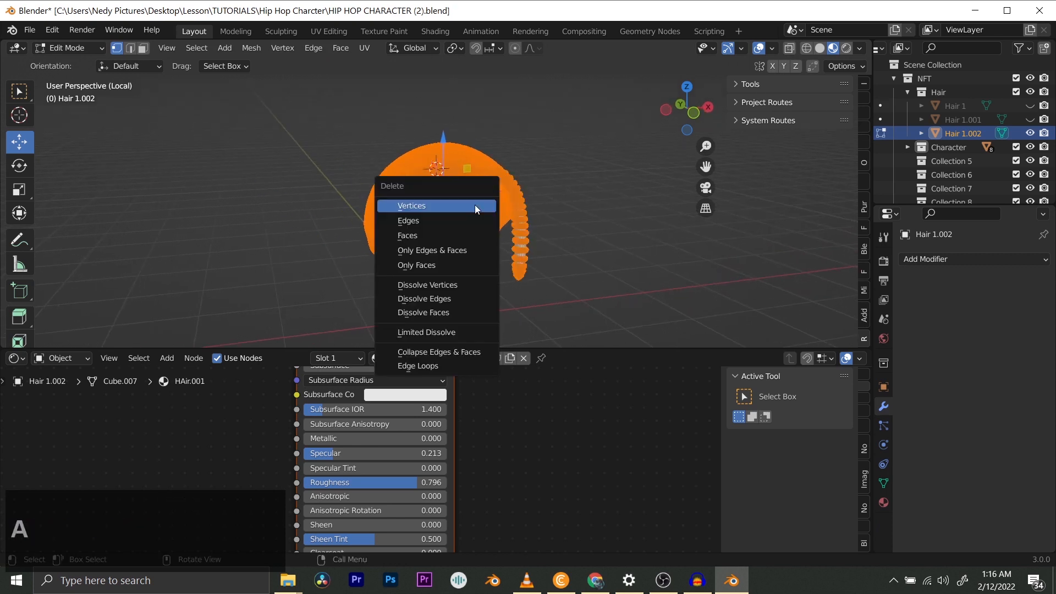
left_click(470, 235)
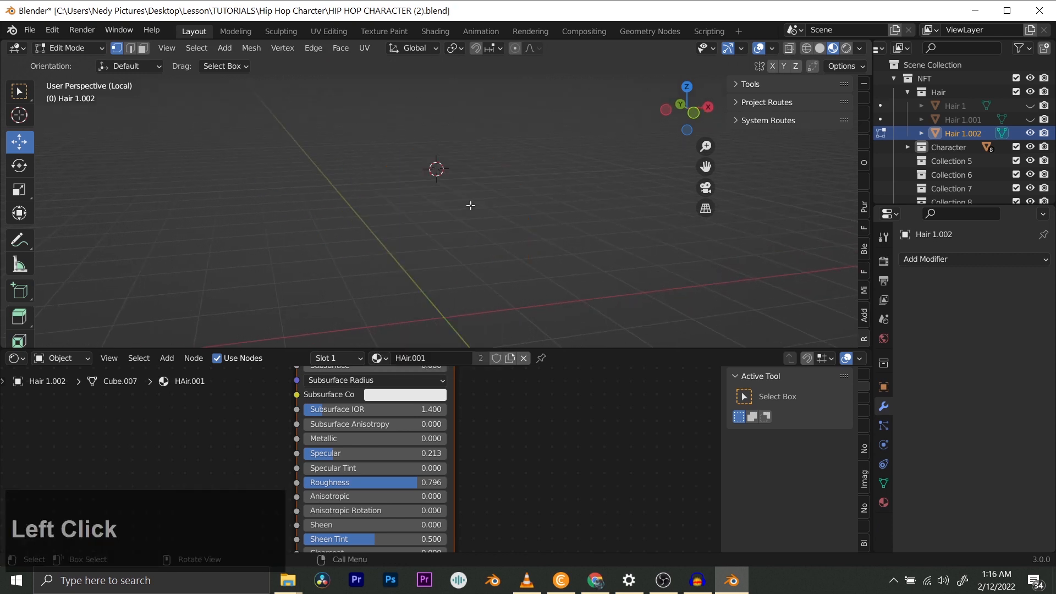
key("Tab")
scroll(472, 203, "up", 1)
scroll(465, 198, "down", 1)
middle_click(457, 197)
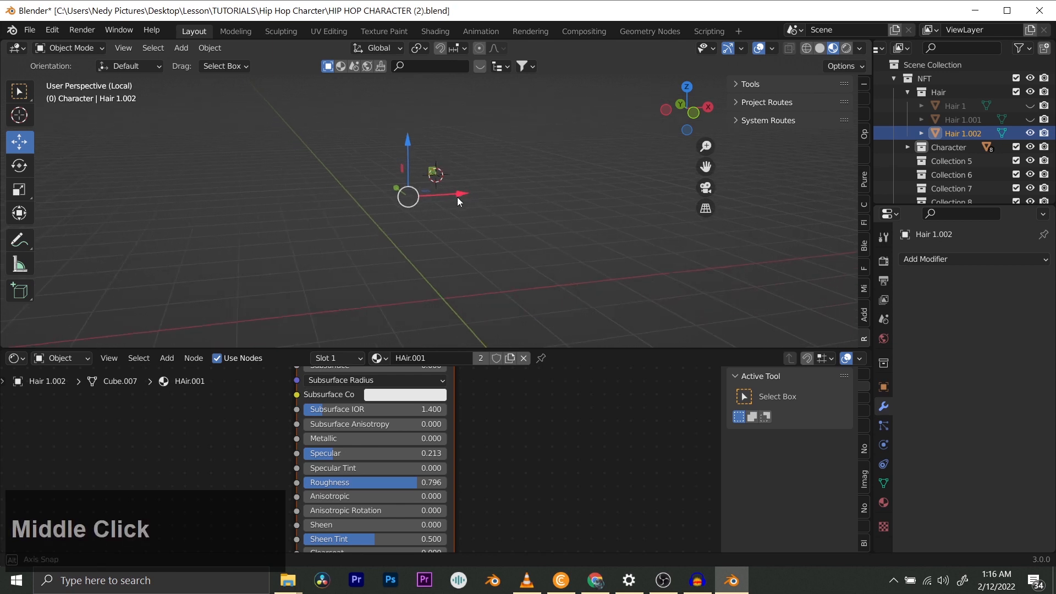
mouse_move(457, 197)
middle_mouse_down()
mouse_move(553, 206)
mouse_move(470, 205)
middle_mouse_up()
scroll(470, 204, "up", 2)
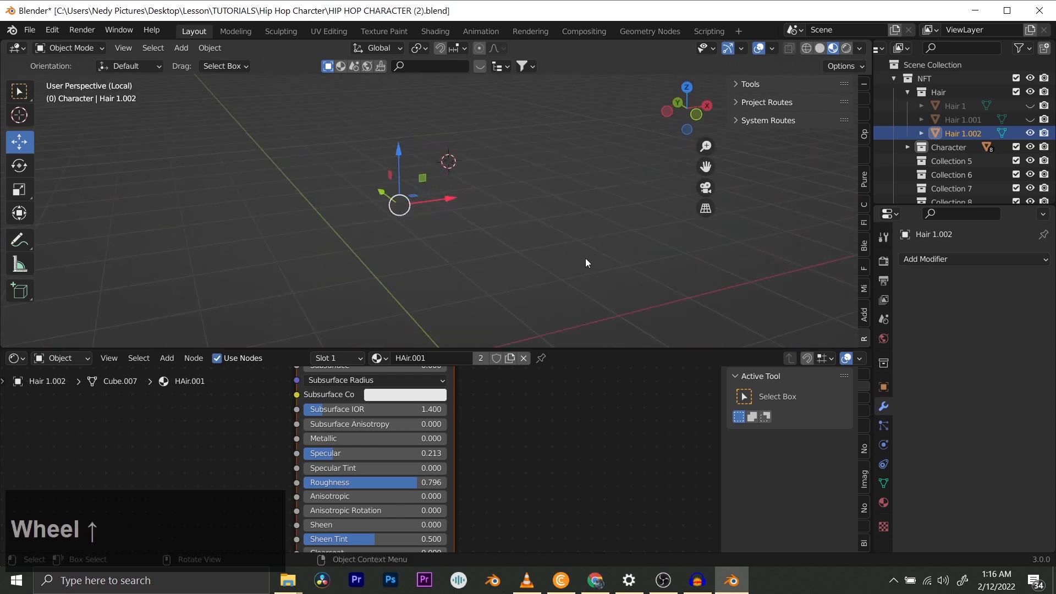
scroll(472, 206, "down", 1)
mouse_move(484, 197)
middle_mouse_down()
mouse_move(438, 199)
mouse_move(478, 196)
middle_mouse_up()
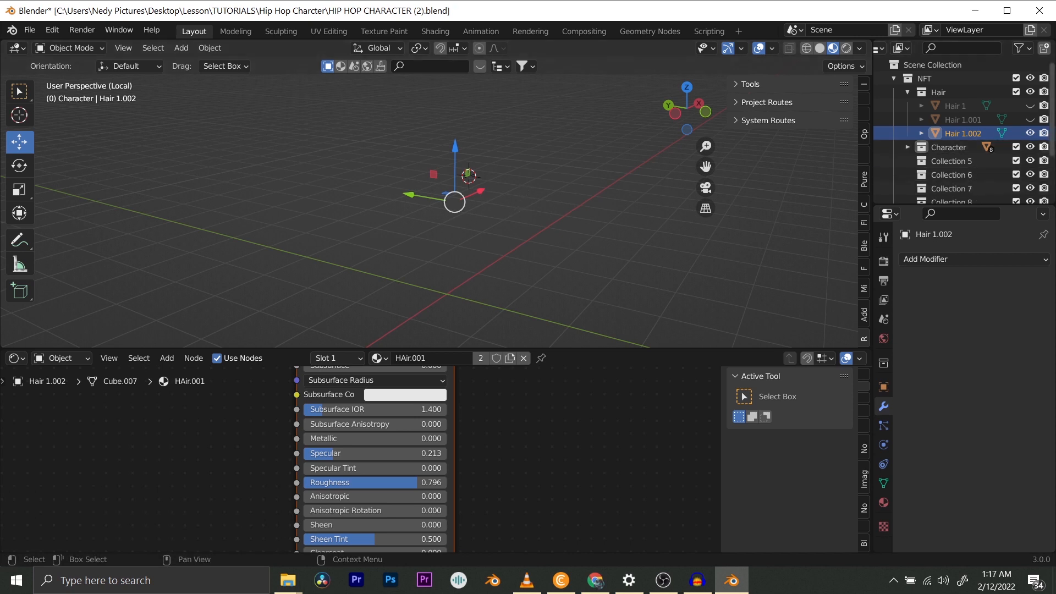
- Unhide Hair 1 and Hair 1.001, and collapse the Hair collection in the outliner
left_click(1030, 120)
left_click_drag(1030, 120, 1030, 105)
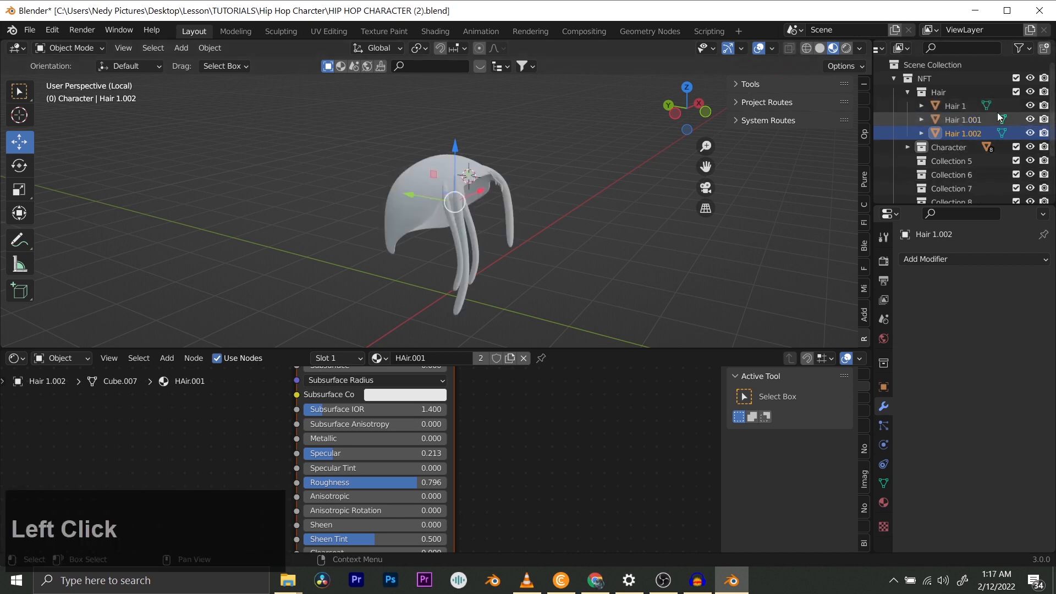
left_click(954, 106)
left_click(949, 93)
scroll(474, 187, "up", 2)
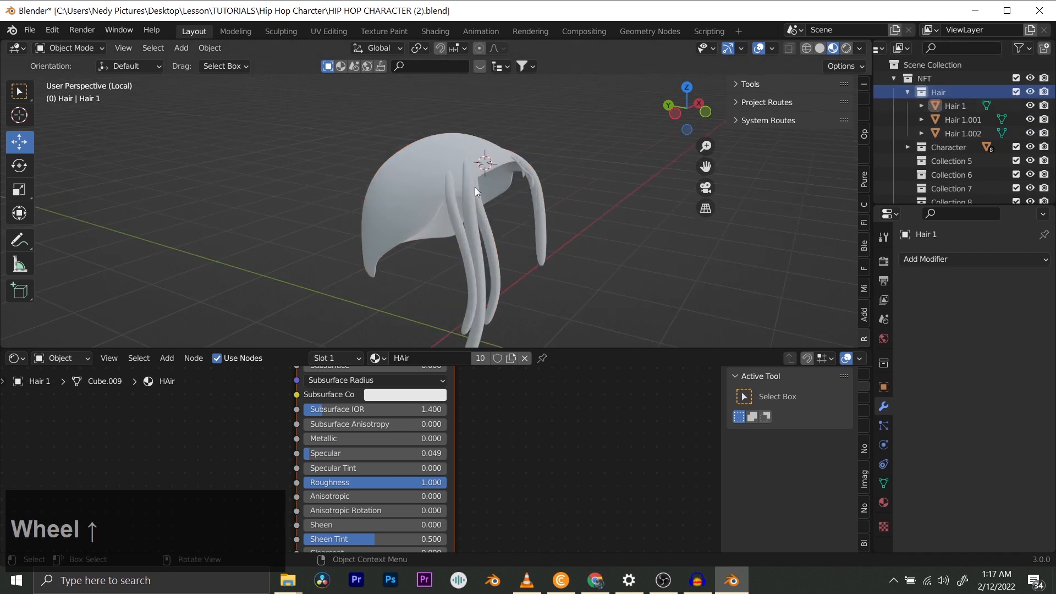
middle_click_drag(474, 187, 977, 171)
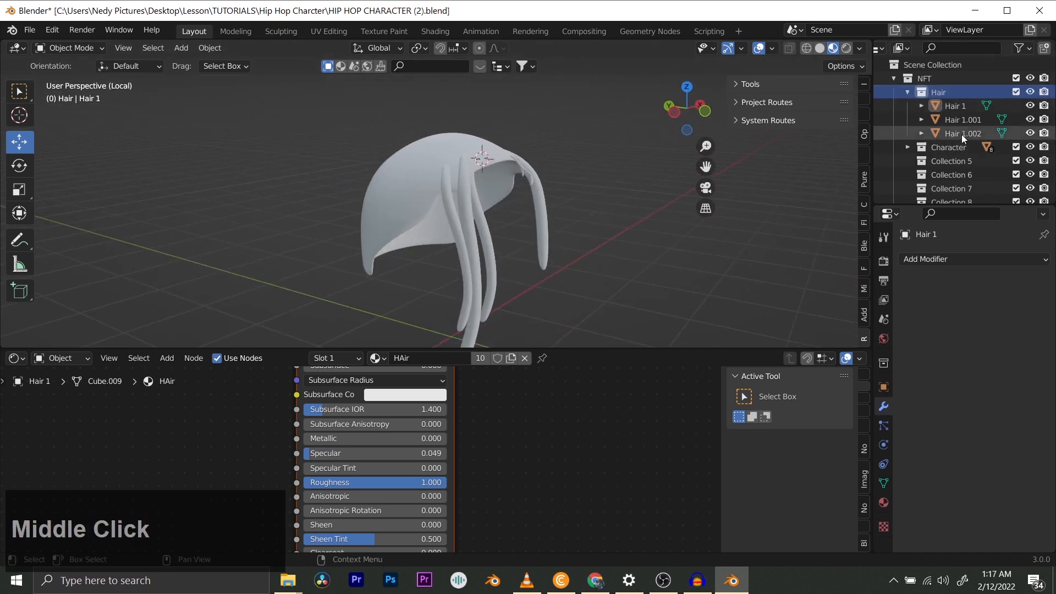
left_click(909, 92)
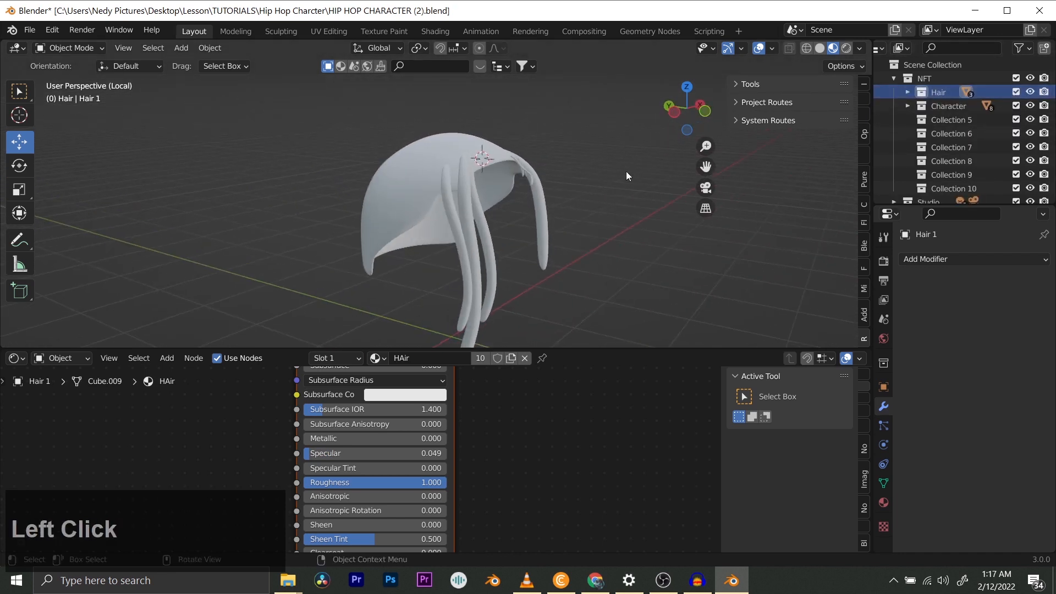
- Exit local view to show the whole character with its hair
key("KP_Divide")
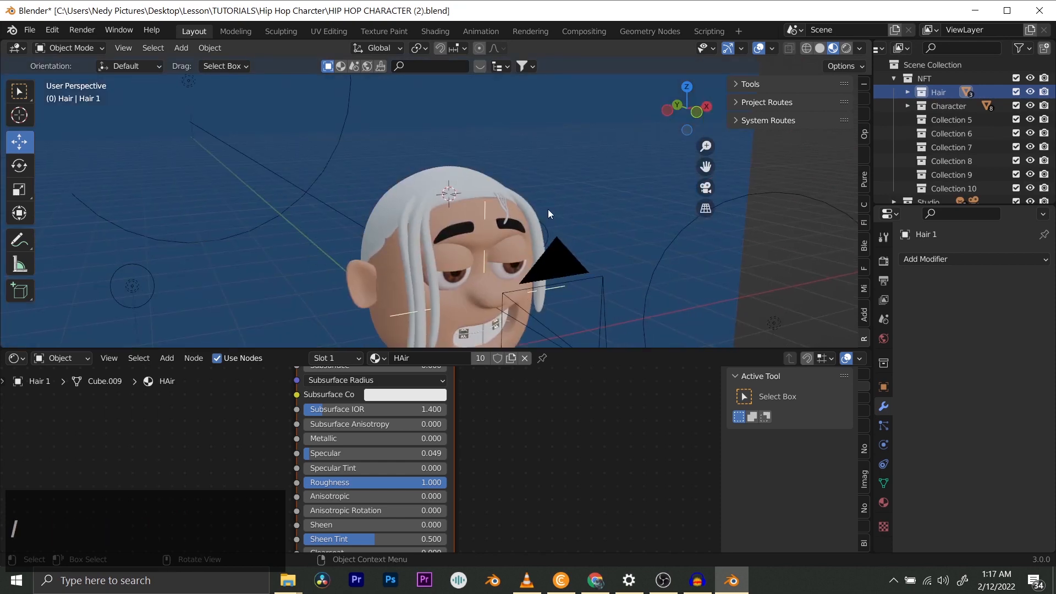
middle_click_drag(547, 209, 448, 219, "shift")
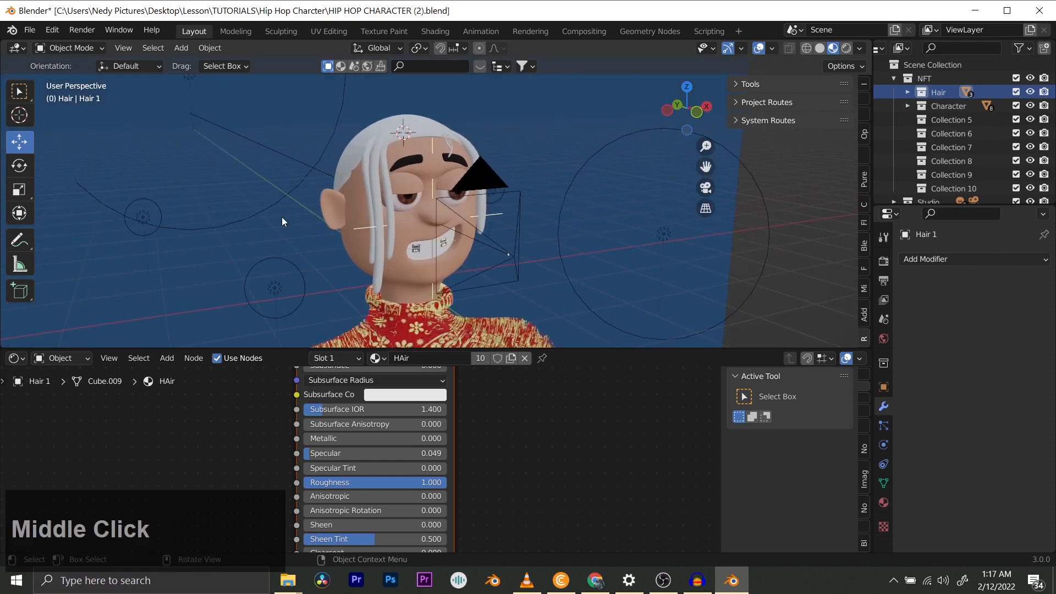
middle_click_drag(281, 216, 453, 194)
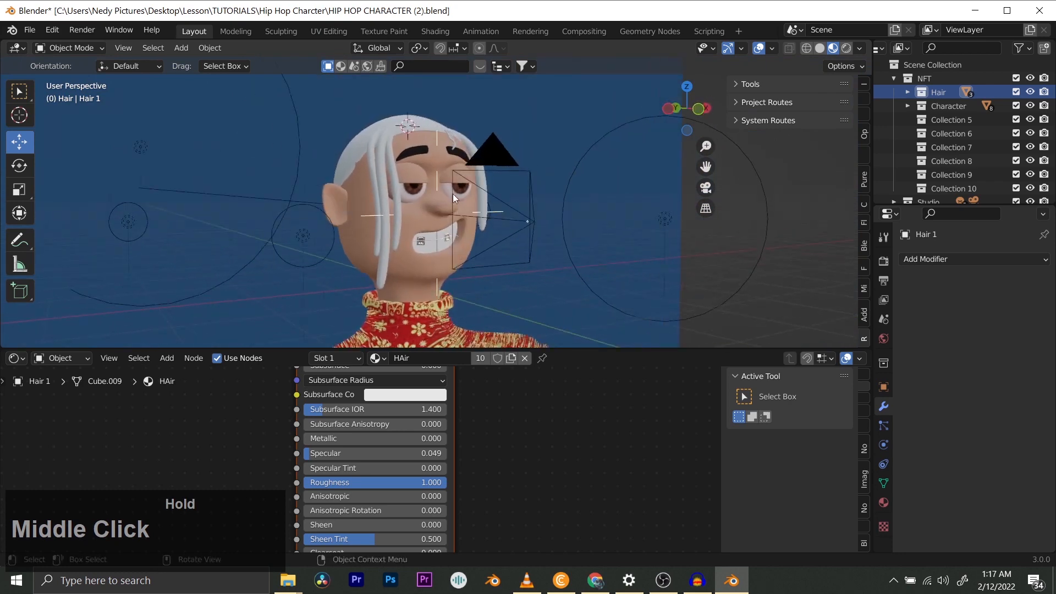
- Select the character's eyes and expand the Character collection to locate the Eye object
scroll(480, 180, "up", 5)
left_click(515, 166)
scroll(514, 164, "down", 4)
middle_click_drag(514, 165, 485, 187)
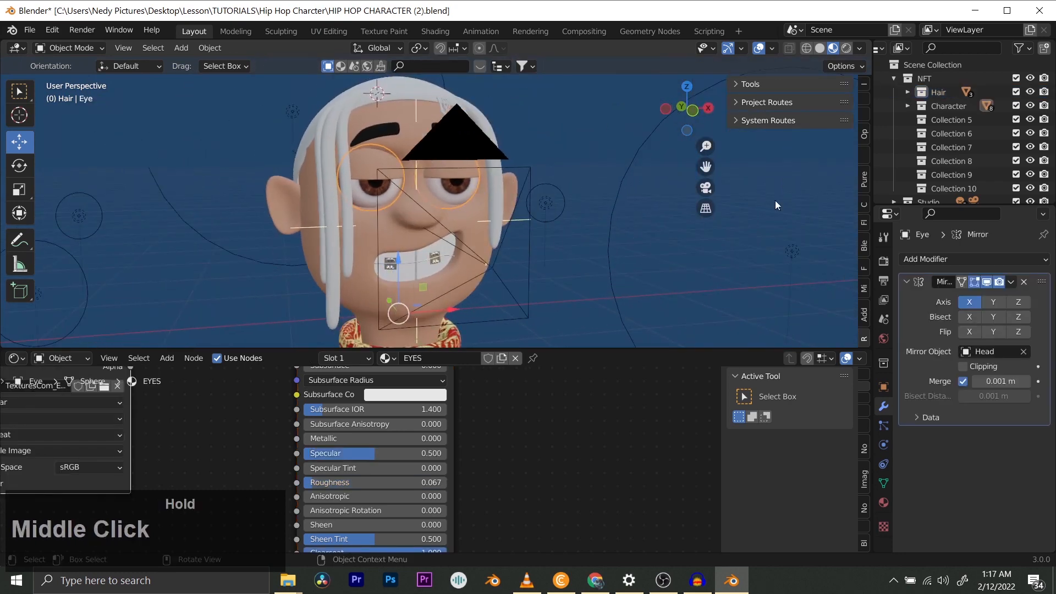
scroll(972, 163, "down", 3)
scroll(933, 171, "up", 3)
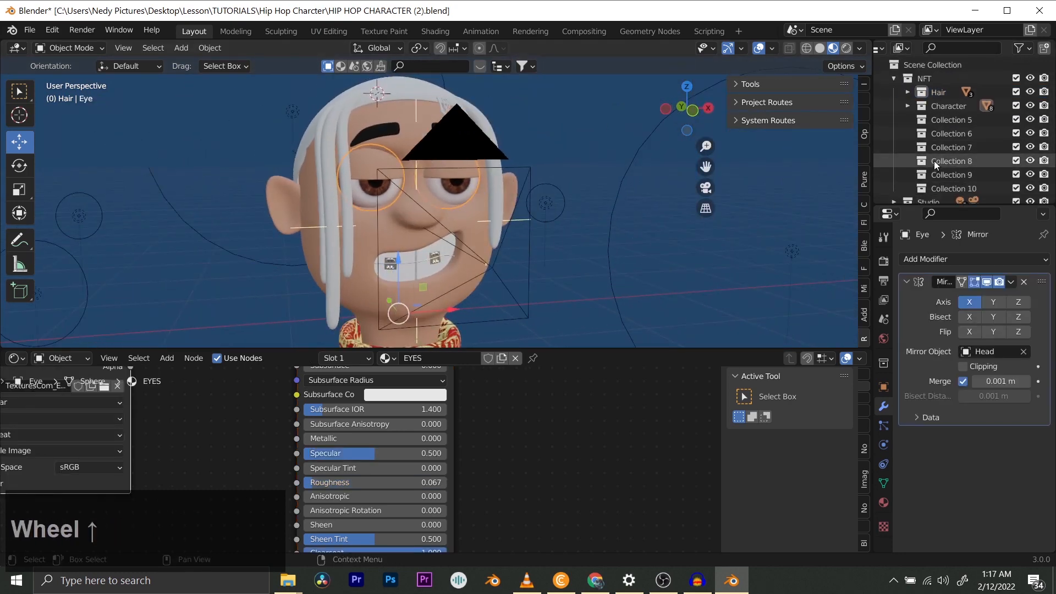
left_click(907, 106)
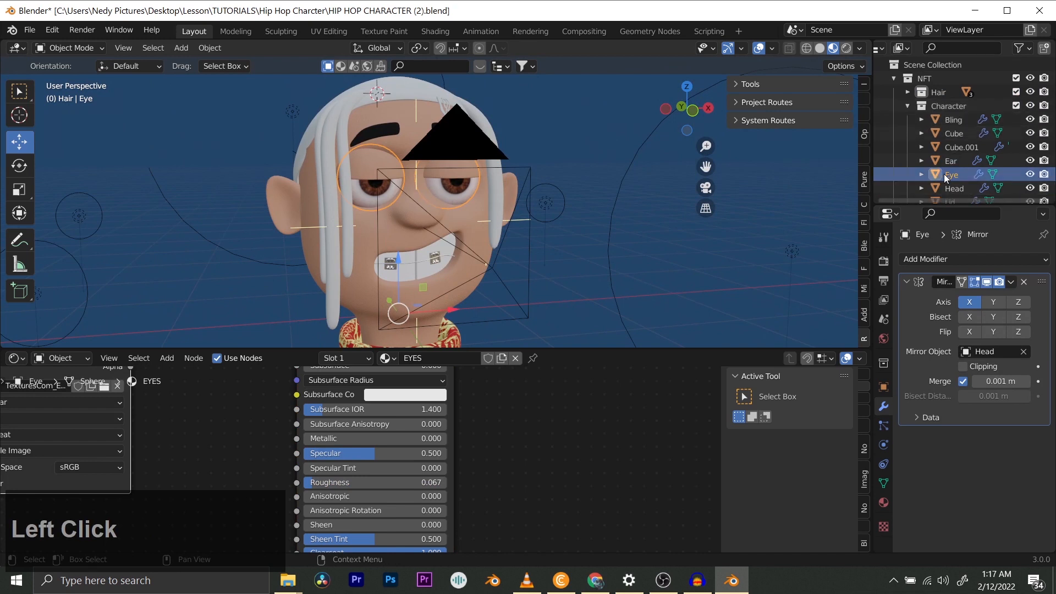
- Move the Eye object out of the Character collection and into Collection 10
left_click(953, 109)
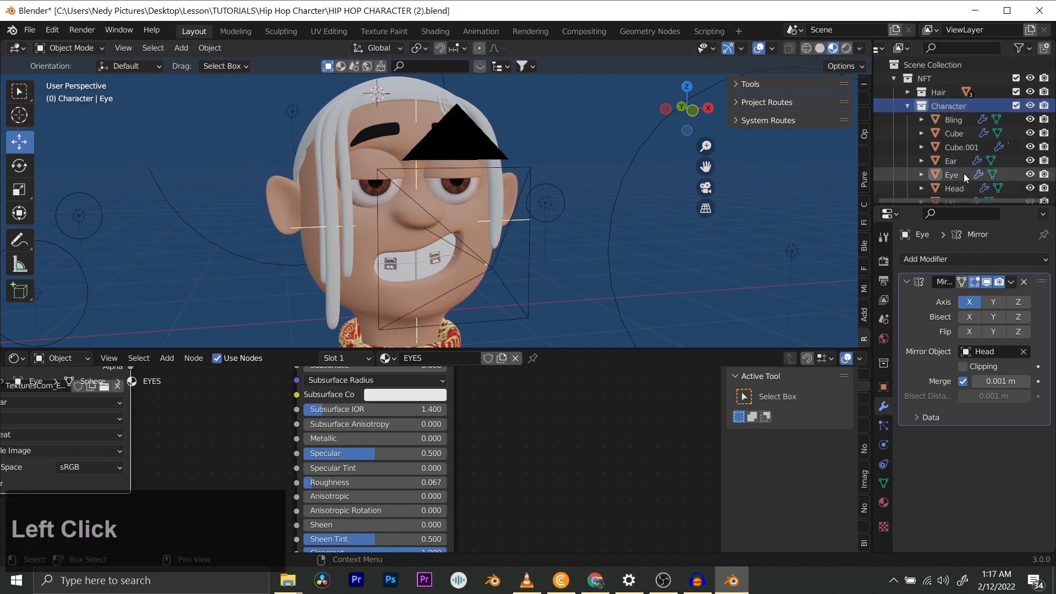
left_click_drag(964, 174, 940, 78)
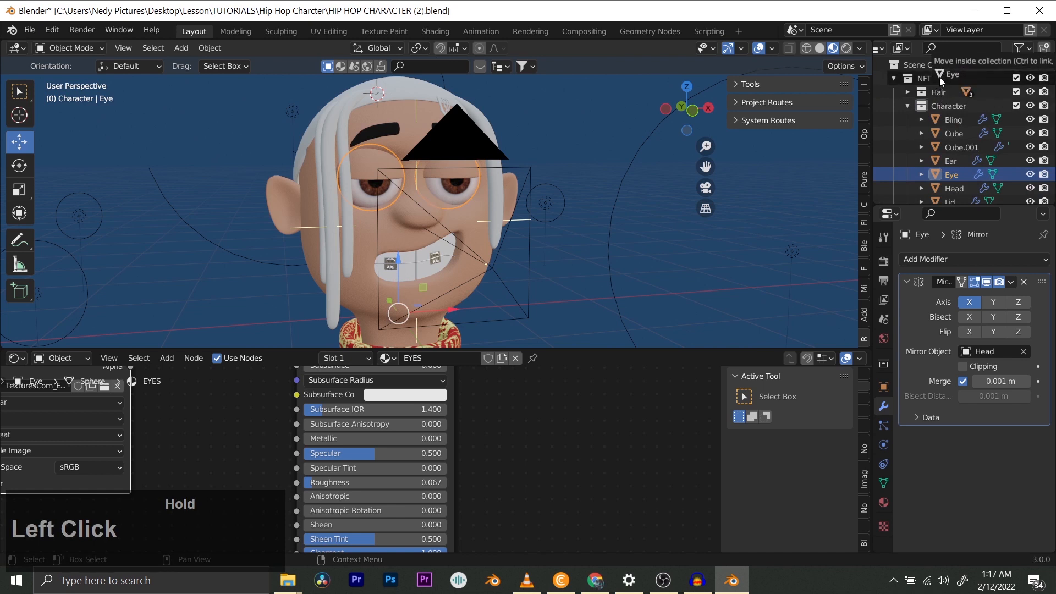
left_click(908, 104)
scroll(916, 168, "down", 2)
left_click_drag(935, 165, 935, 150)
- Rename Collection 10, which holds the Eye object, as Eyes
double_click(951, 150)
key("Caps_Lock")
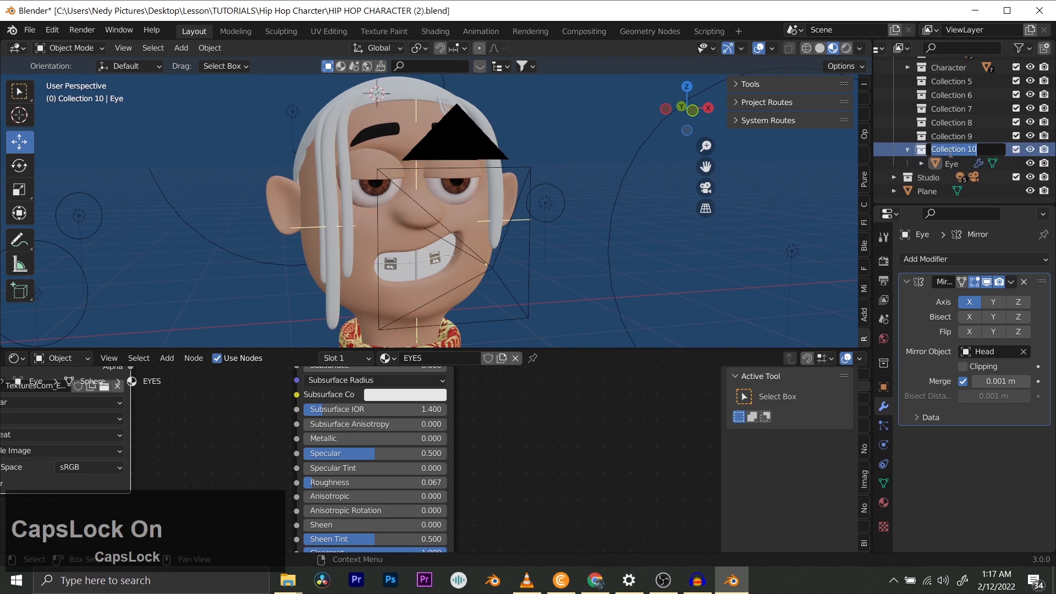
type("E")
key("Caps_Lock")
type("yes")
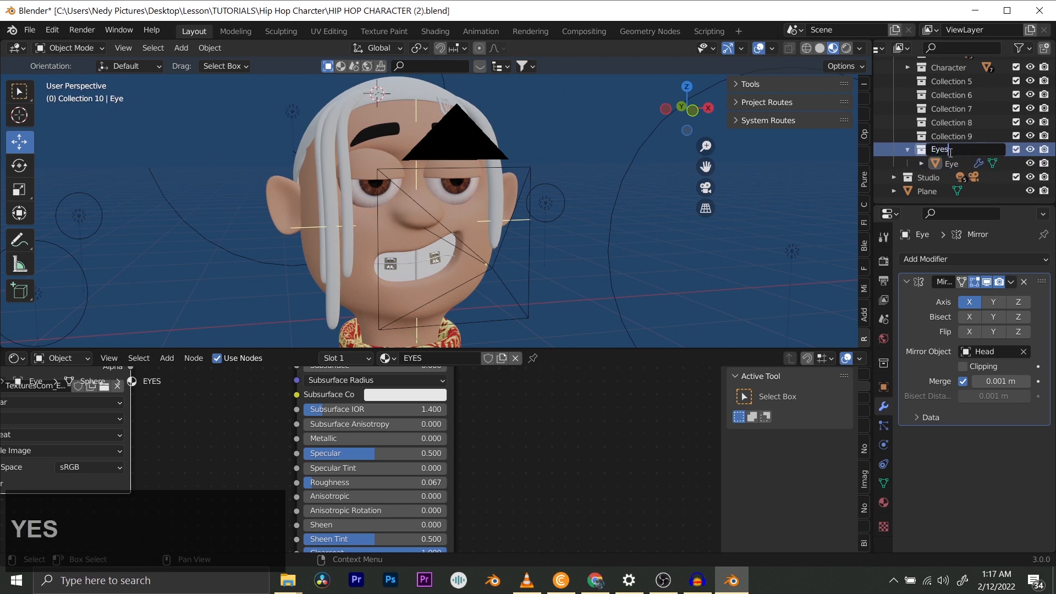
key("Return")
- Duplicate the Eye object in place, leaving the copy at its original position
left_click(952, 163)
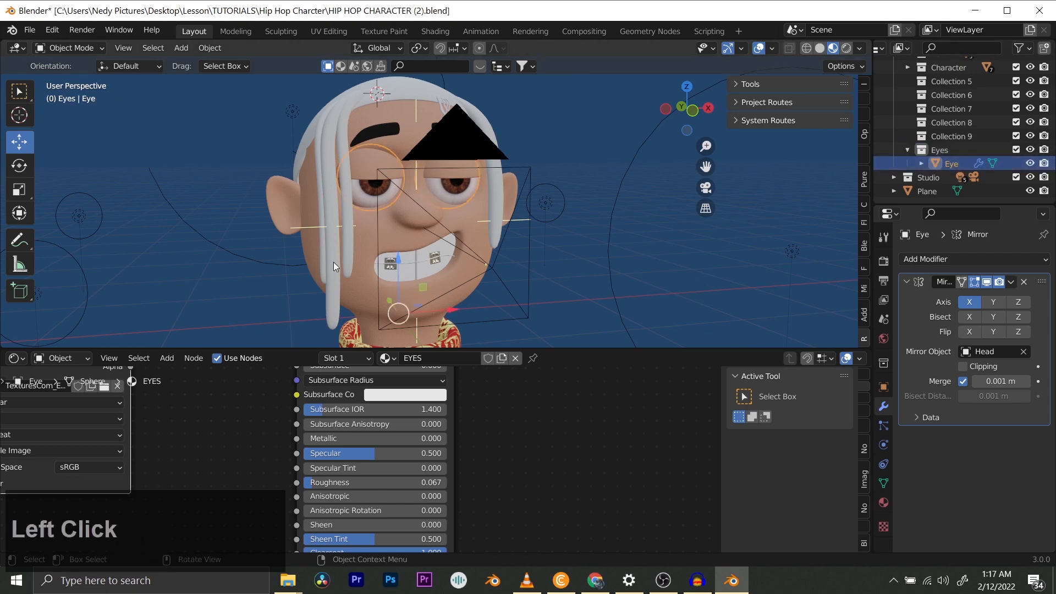
scroll(392, 188, "up", 3)
scroll(418, 203, "down", 3)
middle_click_drag(418, 203, 491, 184)
scroll(461, 199, "up", 2)
scroll(424, 179, "down", 2)
scroll(424, 180, "up", 3)
scroll(499, 180, "down", 3)
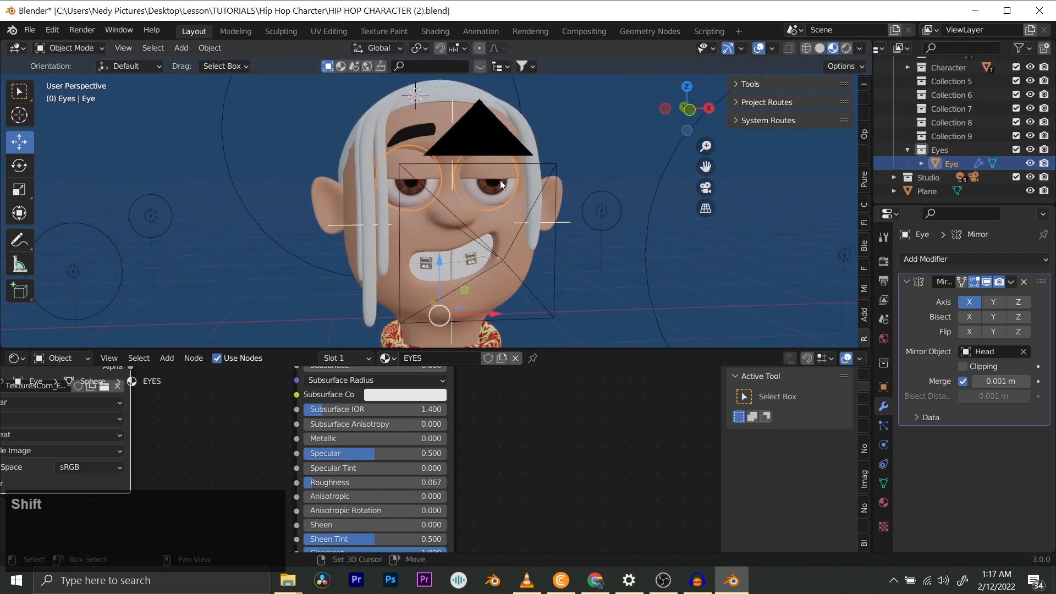
key("shift+d")
right_click(532, 170)
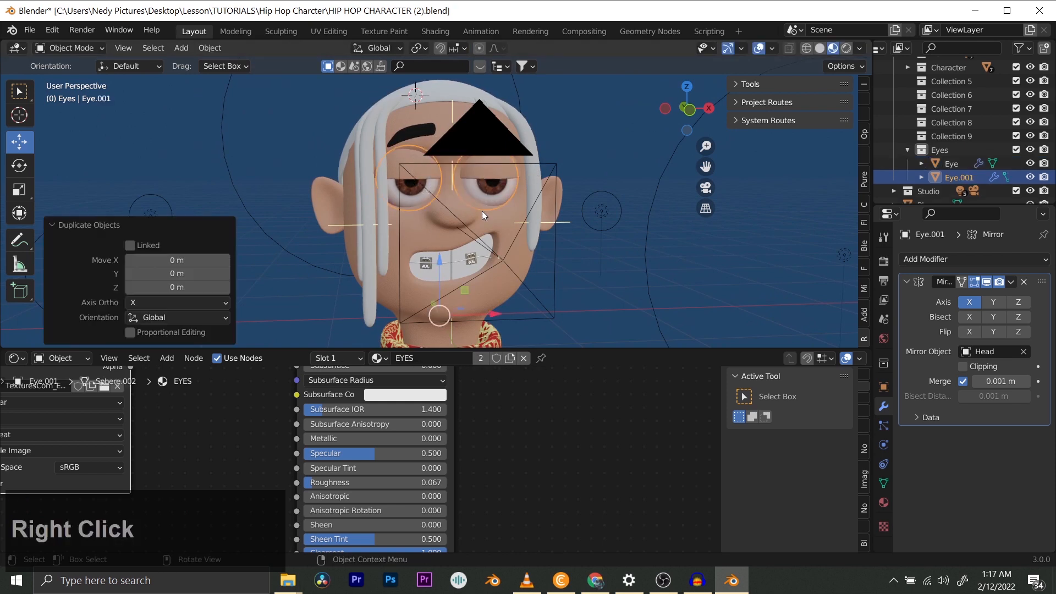
- Isolate the duplicated eyes in local view and hide the original Eye object
key("slash")
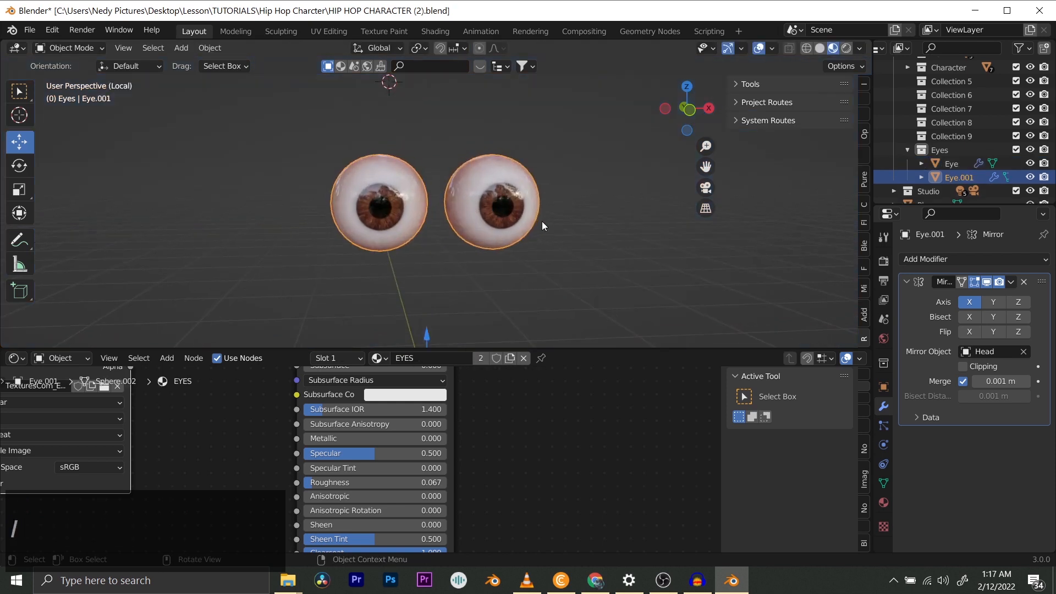
left_click(1029, 164)
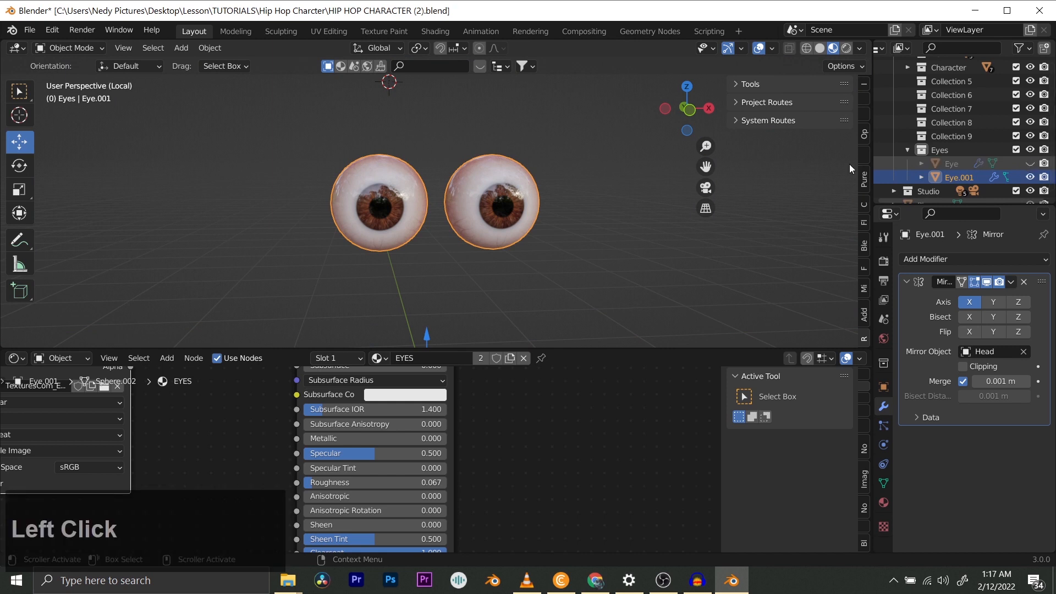
scroll(533, 186, "down", 2)
mouse_move(503, 197)
middle_mouse_down()
mouse_move(521, 177)
mouse_move(498, 177)
mouse_move(504, 200)
middle_mouse_up()
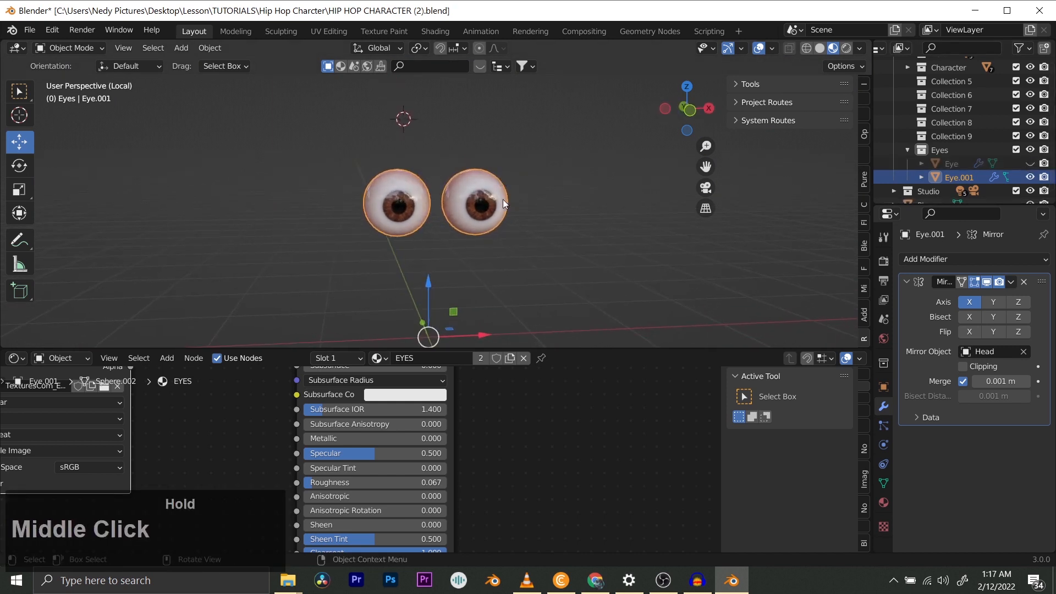
scroll(504, 201, "up", 2)
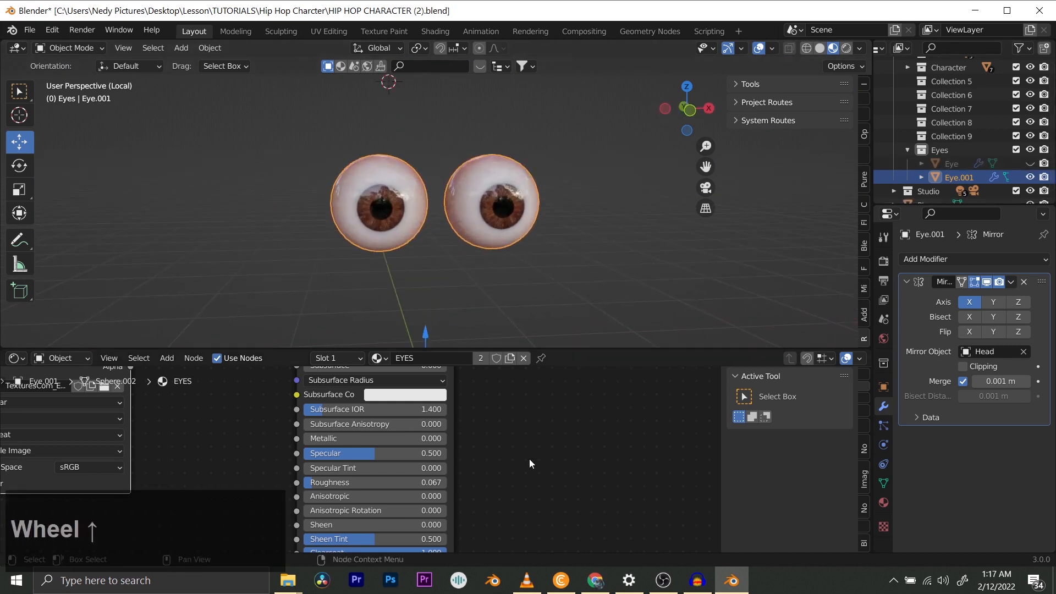
- Make the EYES material on Eye.001 a single-user copy and inspect the irises up close
left_click(481, 359)
middle_click_drag(486, 372, 511, 390, "shift")
scroll(446, 240, "up", 1)
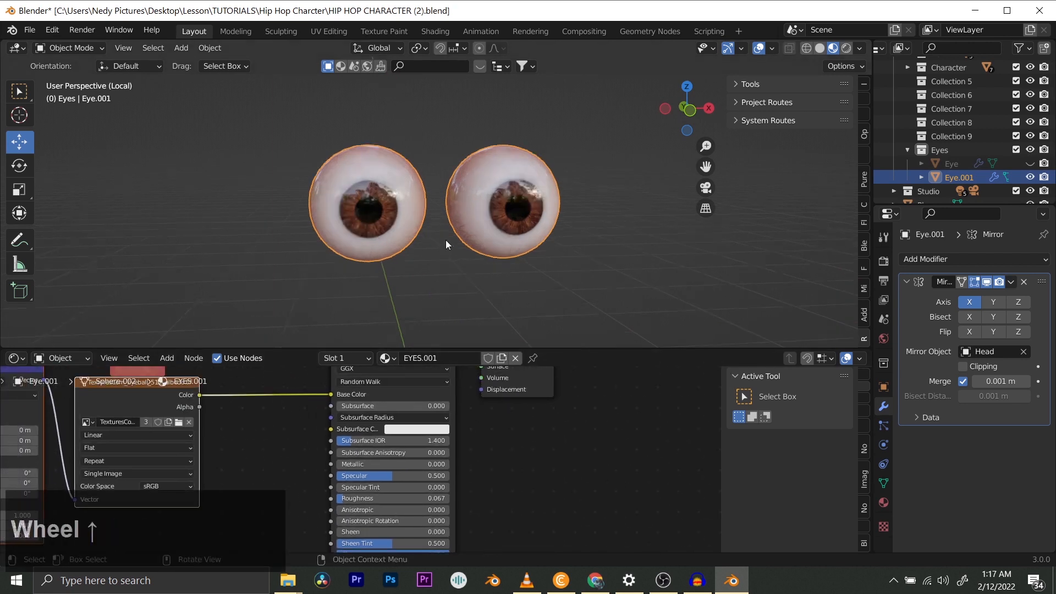
scroll(521, 210, "up", 6)
scroll(600, 183, "down", 3)
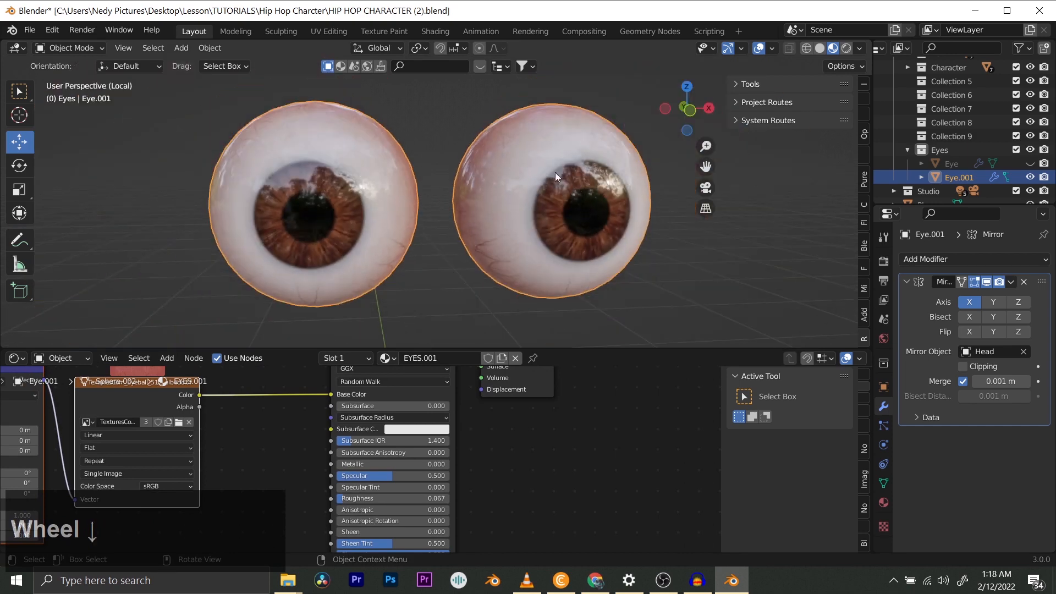
- Add a Hue/Saturation node between the eyeball image texture and the Principled BSDF's base color
scroll(220, 407, "down", 3)
middle_click_drag(325, 428, 340, 434, "shift")
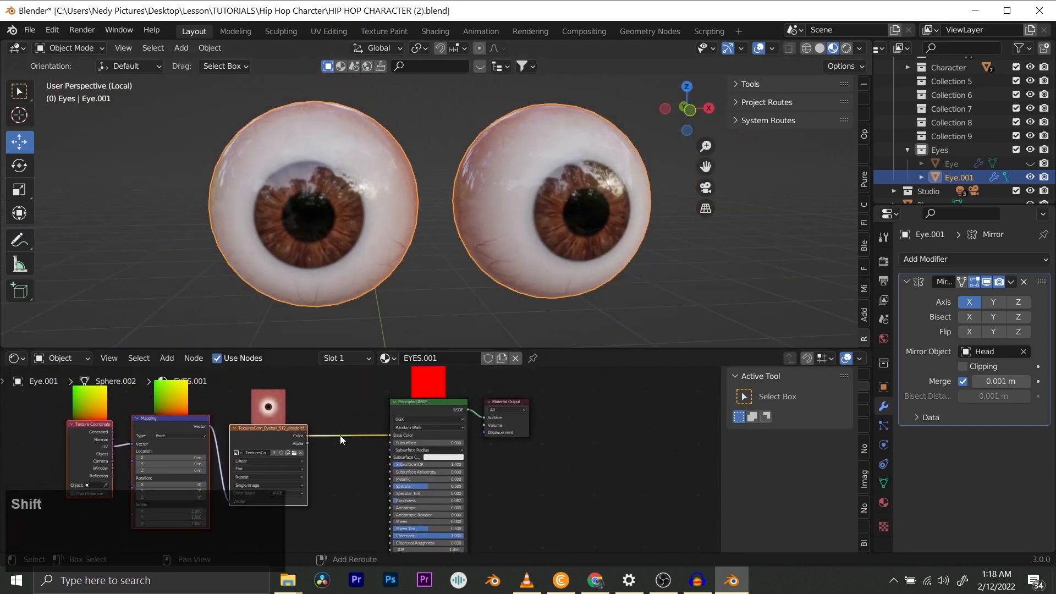
key("shift+a")
left_click(336, 406)
key("Caps_Lock")
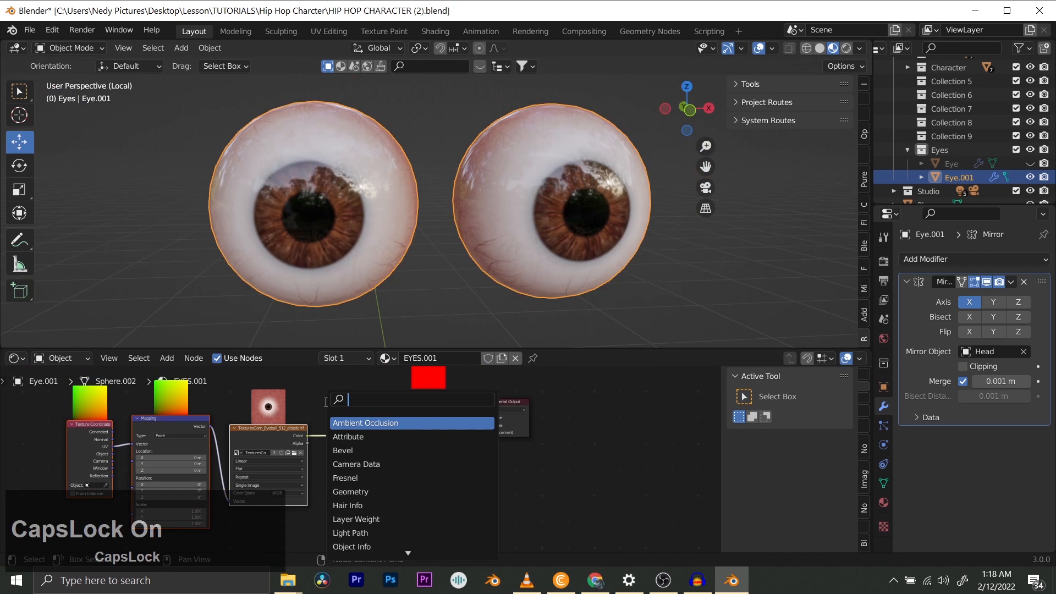
type("Hue")
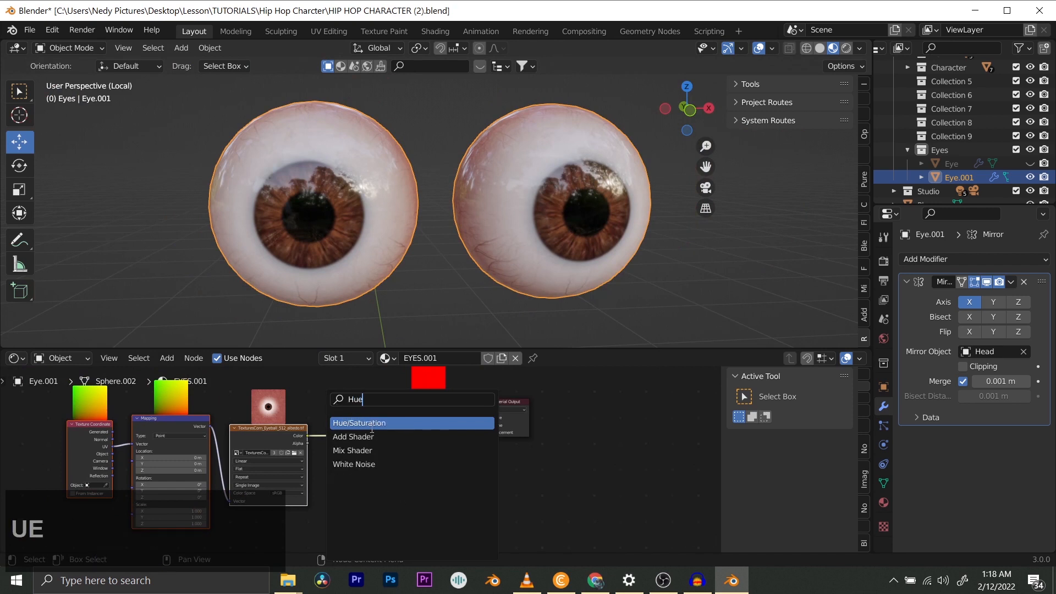
left_click(372, 423)
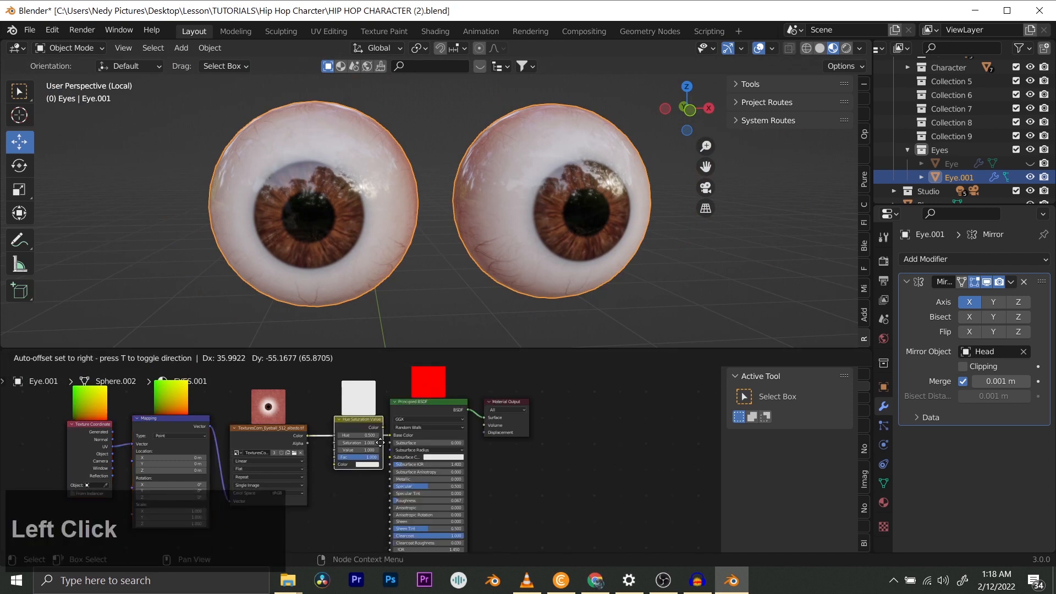
left_click(380, 443)
- Set the Hue Saturation Value node's hue to 0.8 and its saturation to 2
scroll(384, 441, "up", 2)
middle_click_drag(384, 407, 384, 451, "shift")
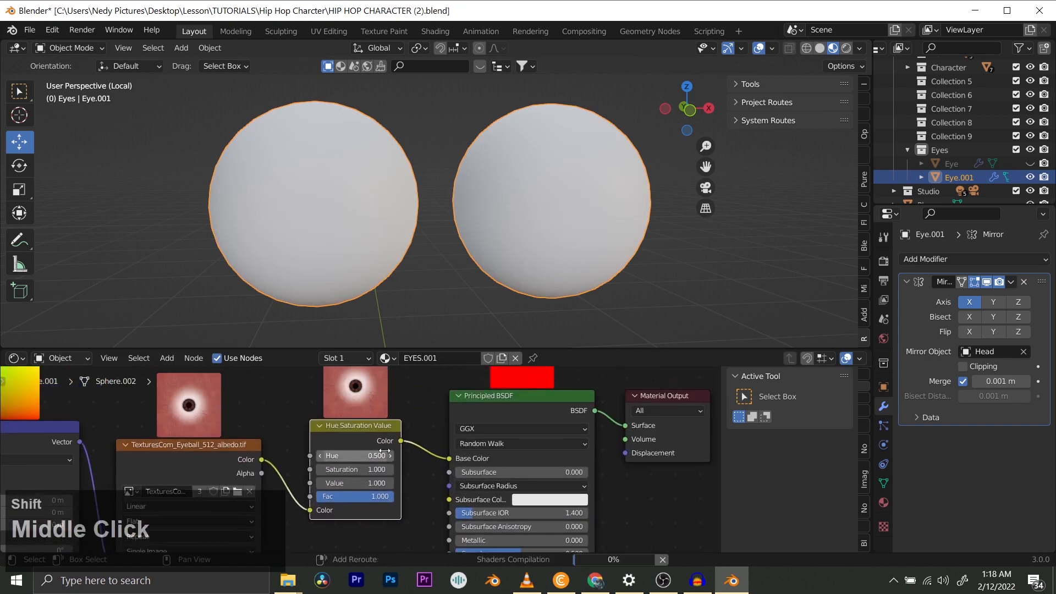
scroll(379, 455, "up", 3)
left_click(382, 457)
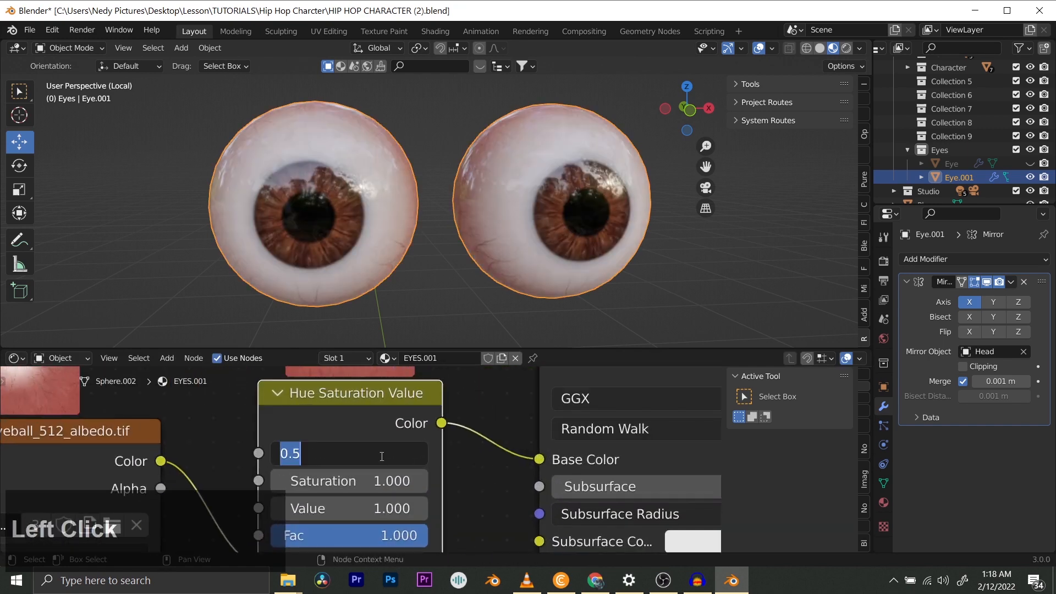
type(".8")
key("Return")
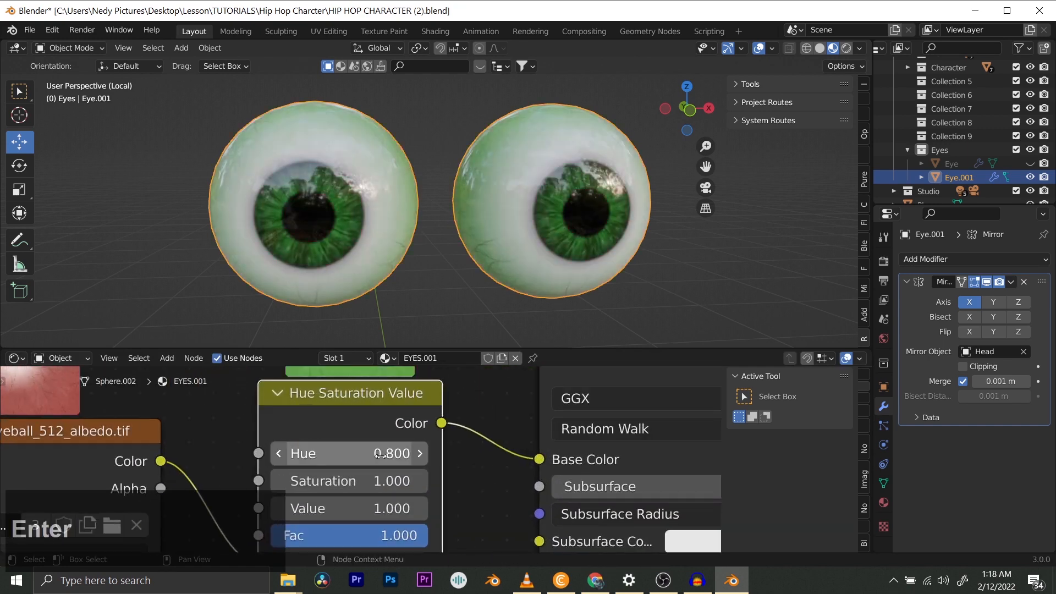
scroll(454, 183, "down", 5)
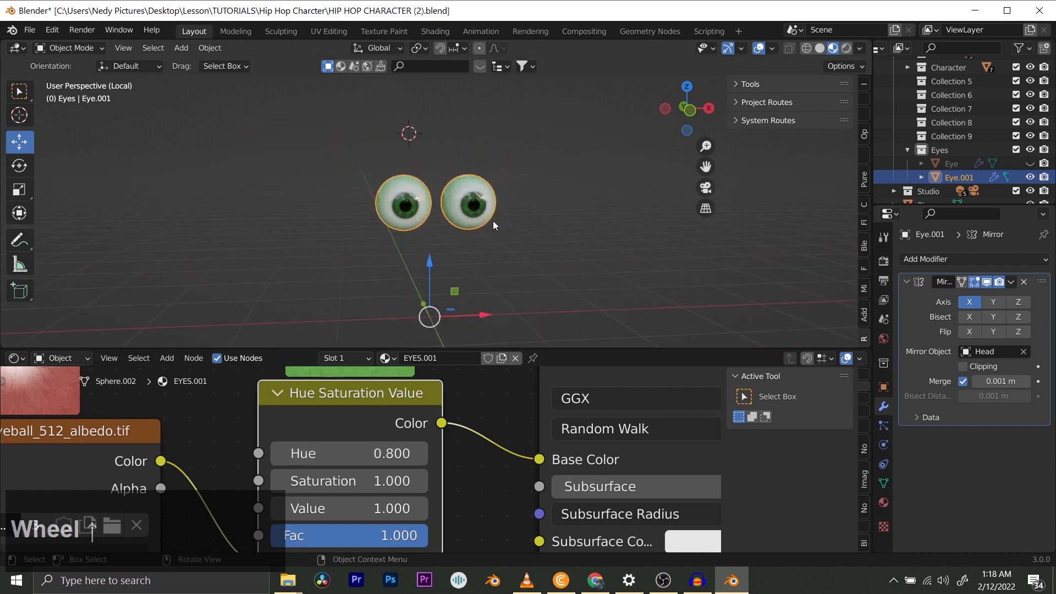
scroll(468, 213, "up", 3)
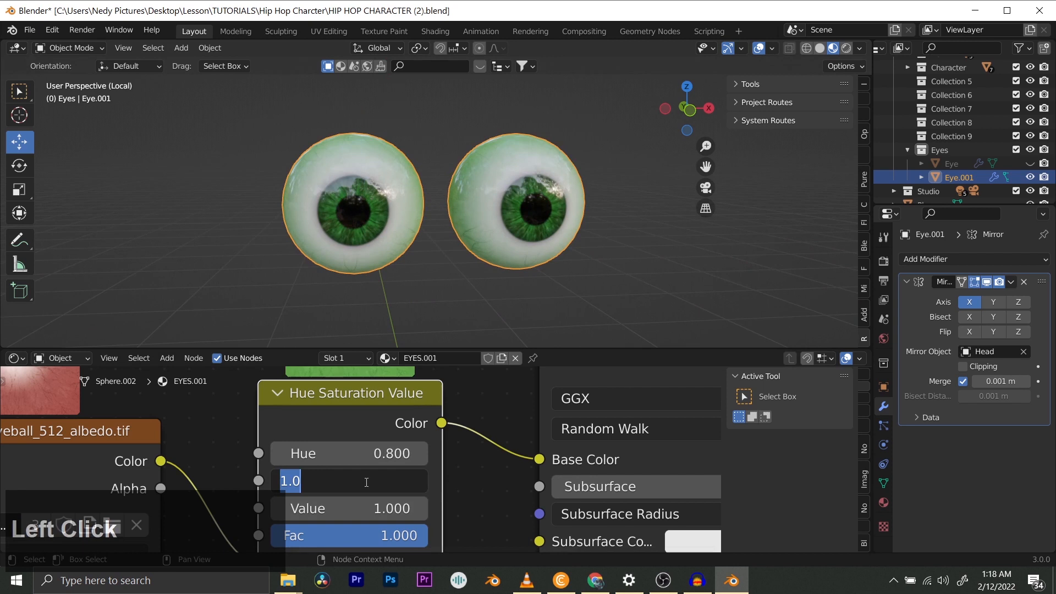
type("2")
key("Return")
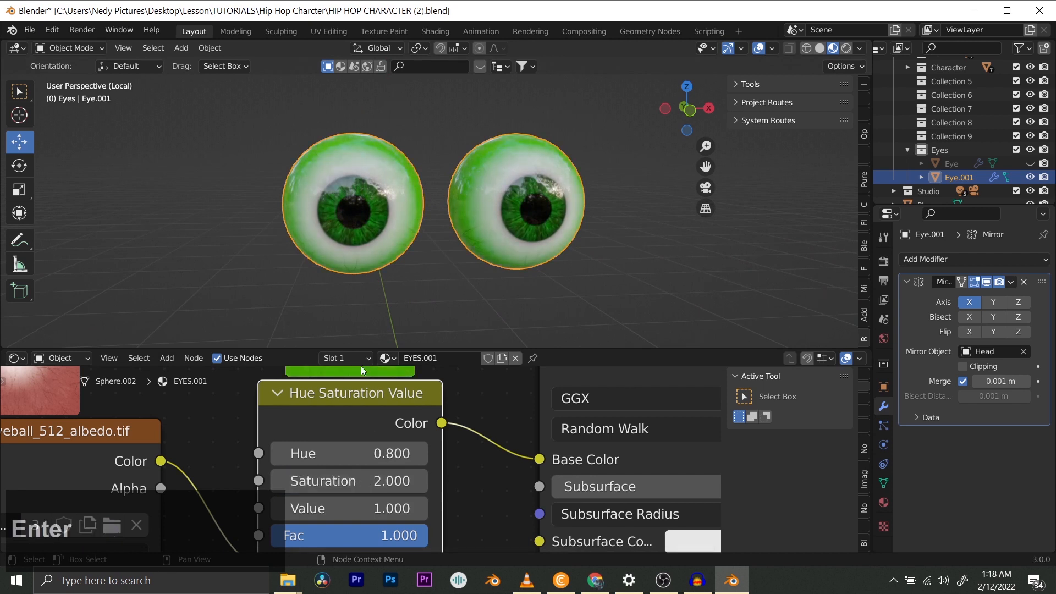
- Duplicate the green eyes in place as a third variant and hide Eye.001
scroll(444, 179, "down", 6)
middle_click_drag(486, 182, 424, 181)
scroll(486, 176, "up", 4)
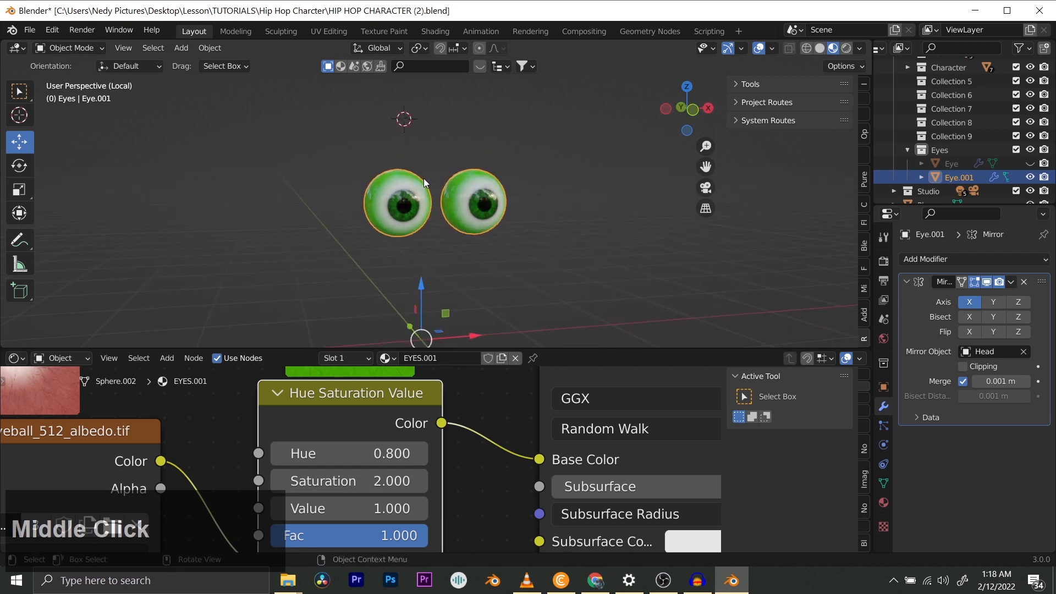
key("shift+d")
right_click(437, 160)
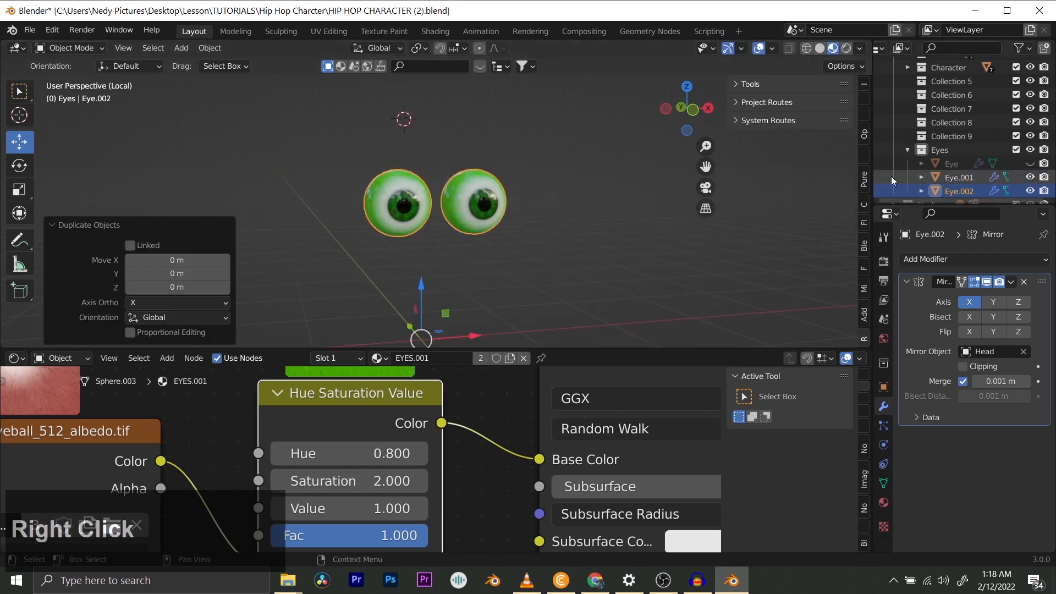
left_click(1031, 177)
scroll(461, 194, "up", 3)
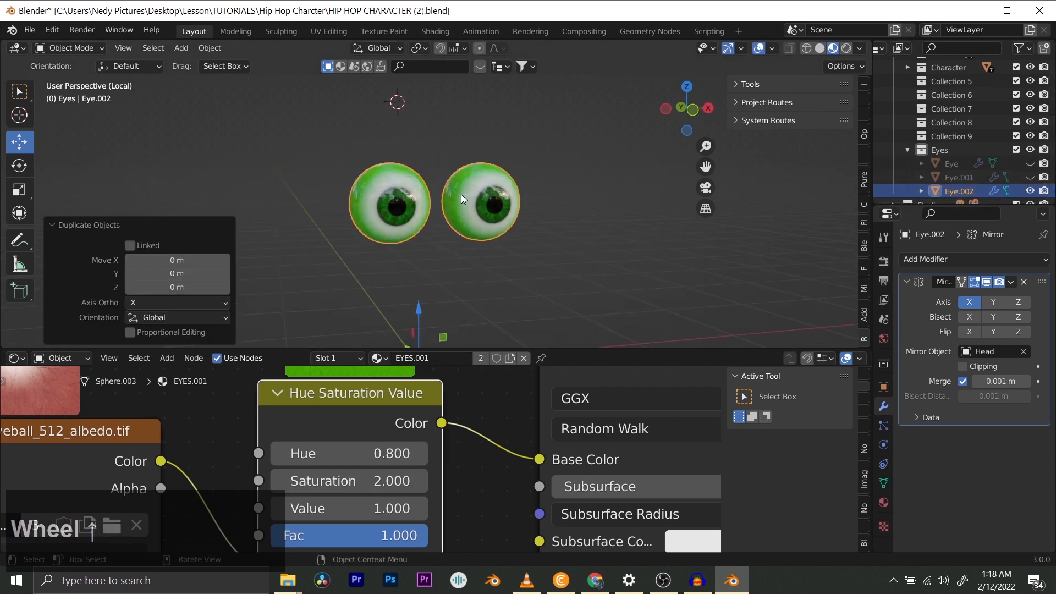
scroll(451, 475, "down", 3)
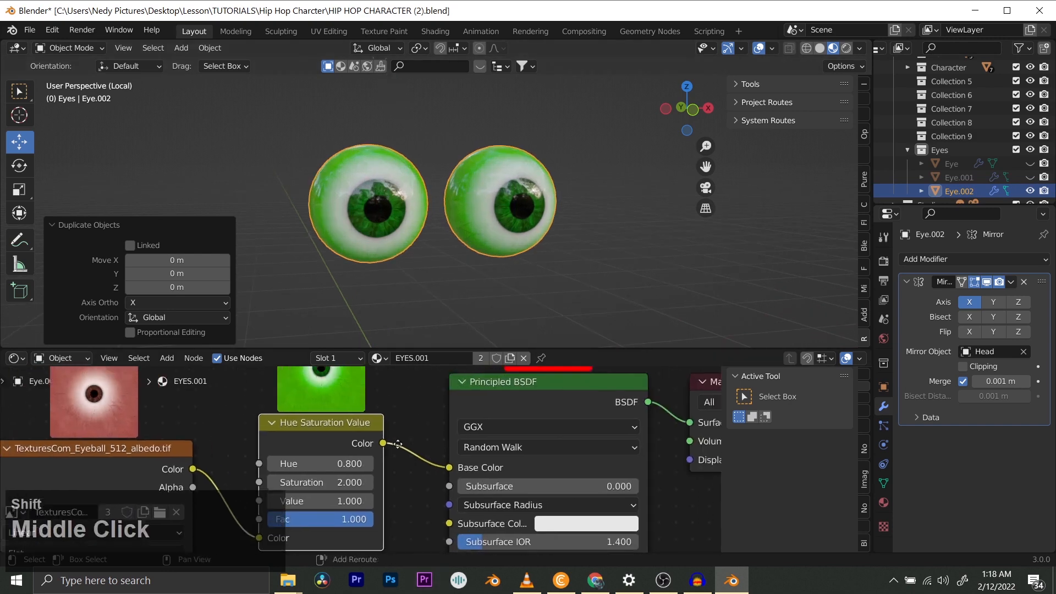
- Make the material on Eye.002 a single-user copy and save the file
middle_click_drag(385, 435, 352, 440)
scroll(351, 442, "down", 2)
scroll(352, 434, "down", 1)
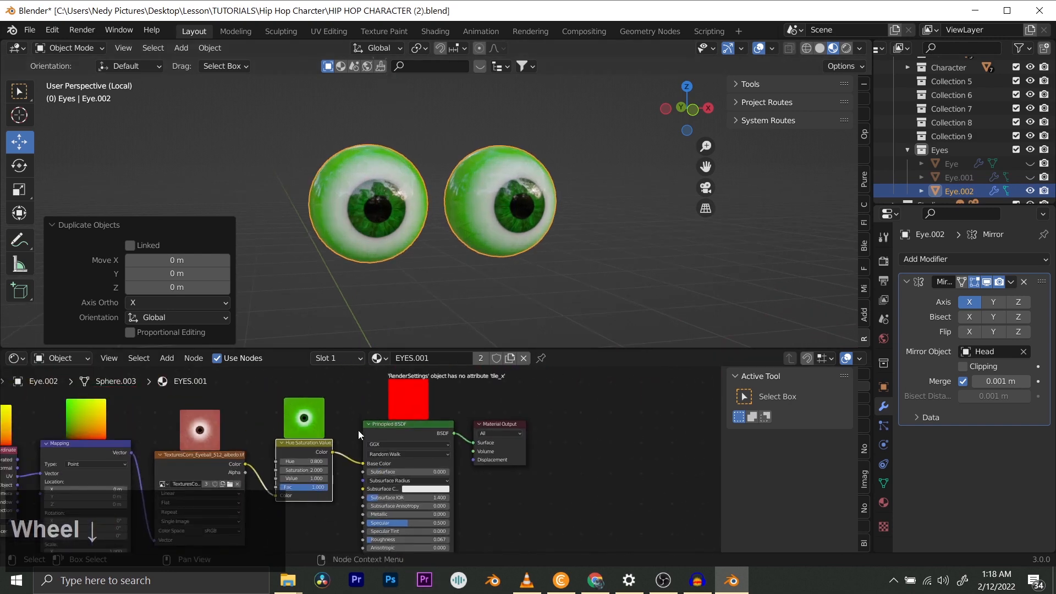
left_click(479, 357)
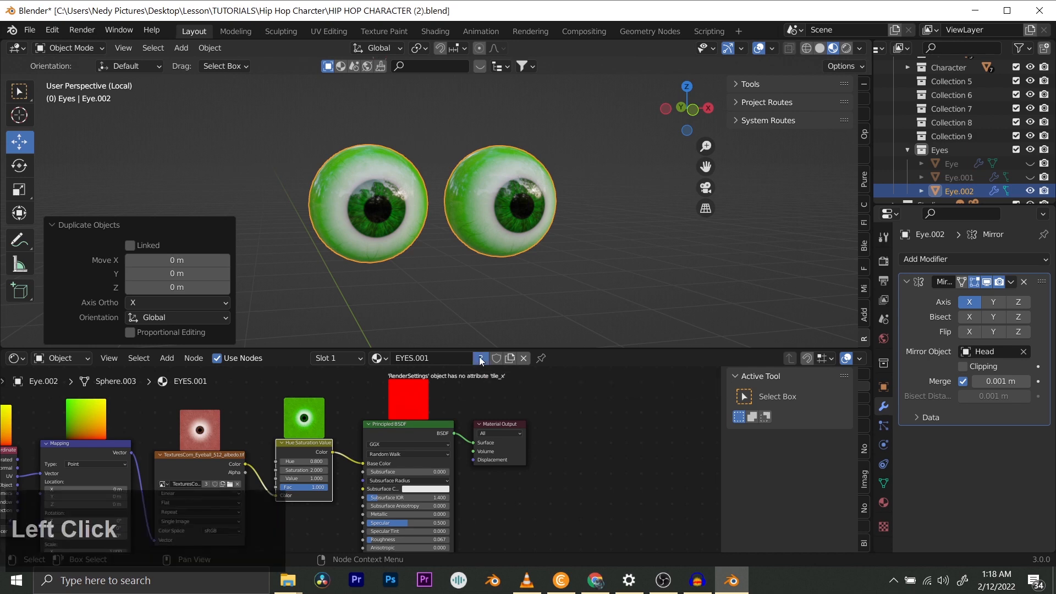
scroll(404, 456, "down", 1)
key("ctrl+s")
scroll(342, 451, "up", 3)
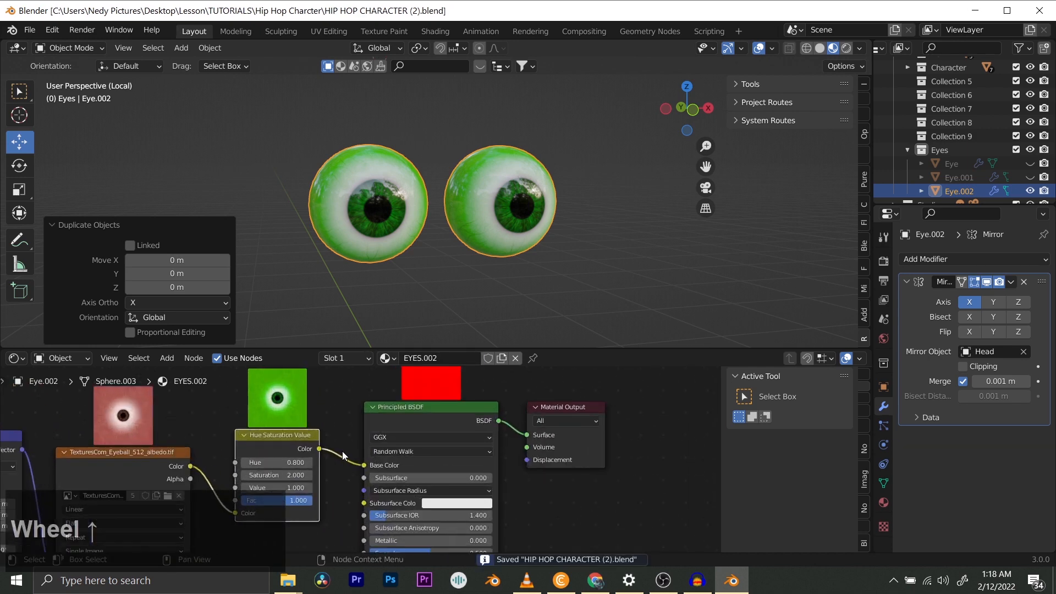
- Delete the Hue Saturation Value node from EYES.002 and link the eyeball texture's color directly to the base color
scroll(342, 440, "down", 2)
left_click(312, 447)
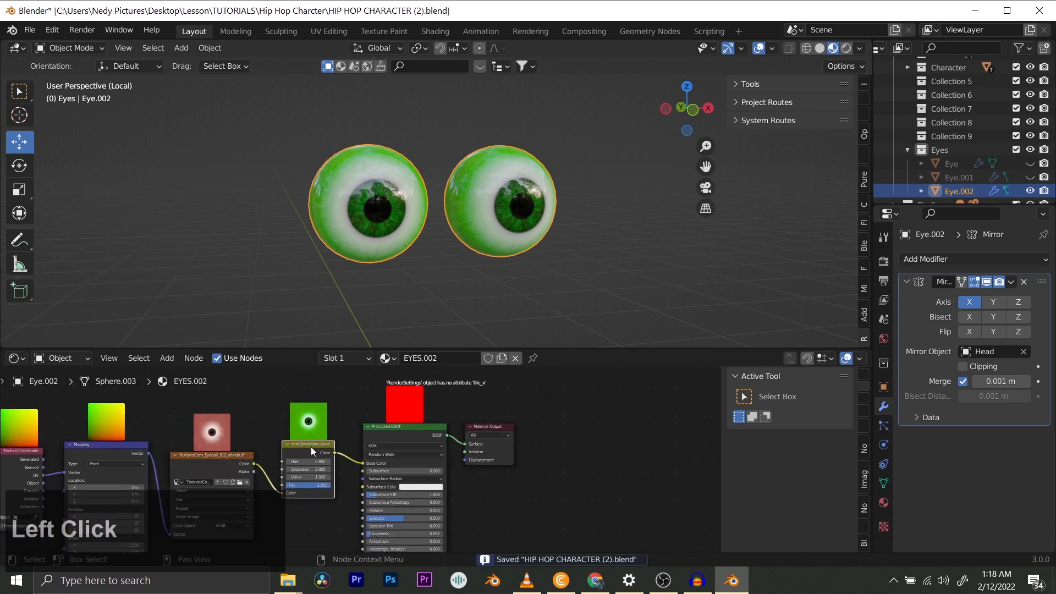
key("x")
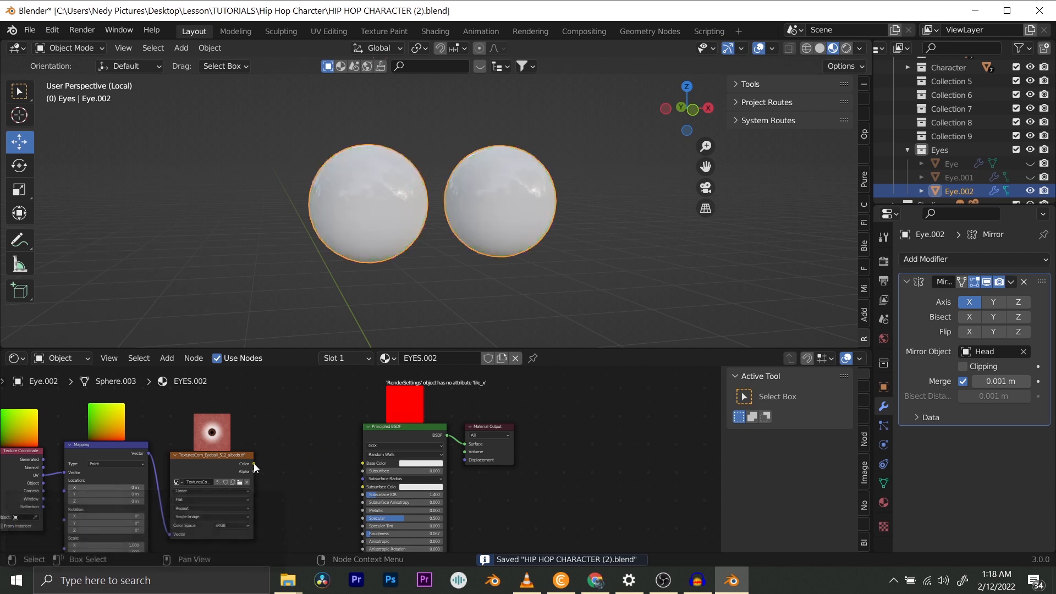
left_click_drag(253, 463, 363, 464)
scroll(330, 456, "down", 2)
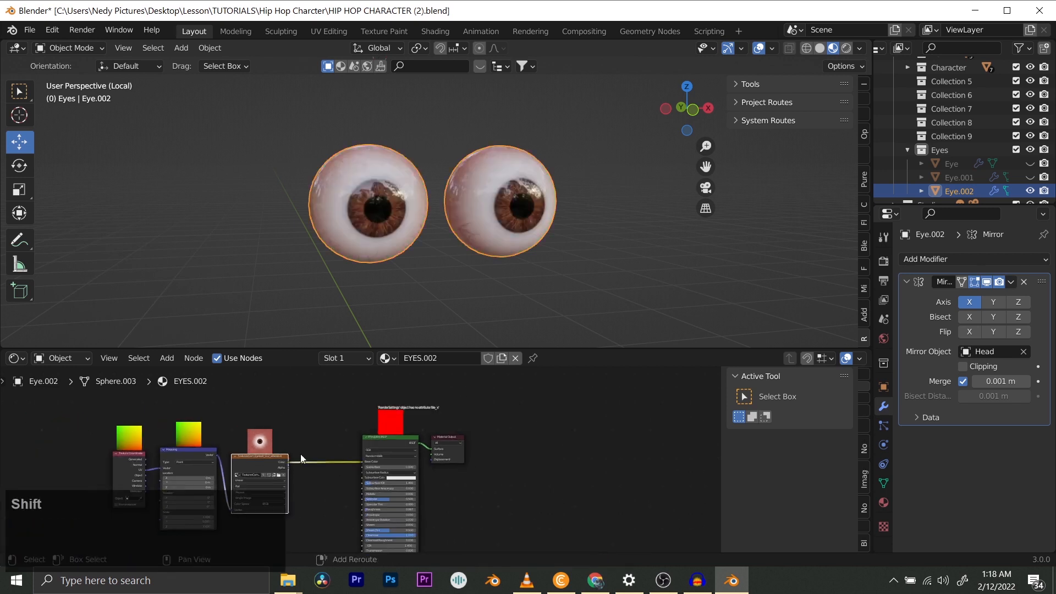
- Disconnect the base color in EYES.002 and delete the Texture Coordinate, Mapping and eyeball image texture nodes
middle_click_drag(300, 453, 328, 425, "shift")
scroll(375, 450, "up", 1)
middle_click_drag(375, 450, 565, 451, "shift")
scroll(566, 450, "up", 1, "shift")
left_click_drag(550, 457, 314, 439)
left_click_drag(236, 435, 489, 483)
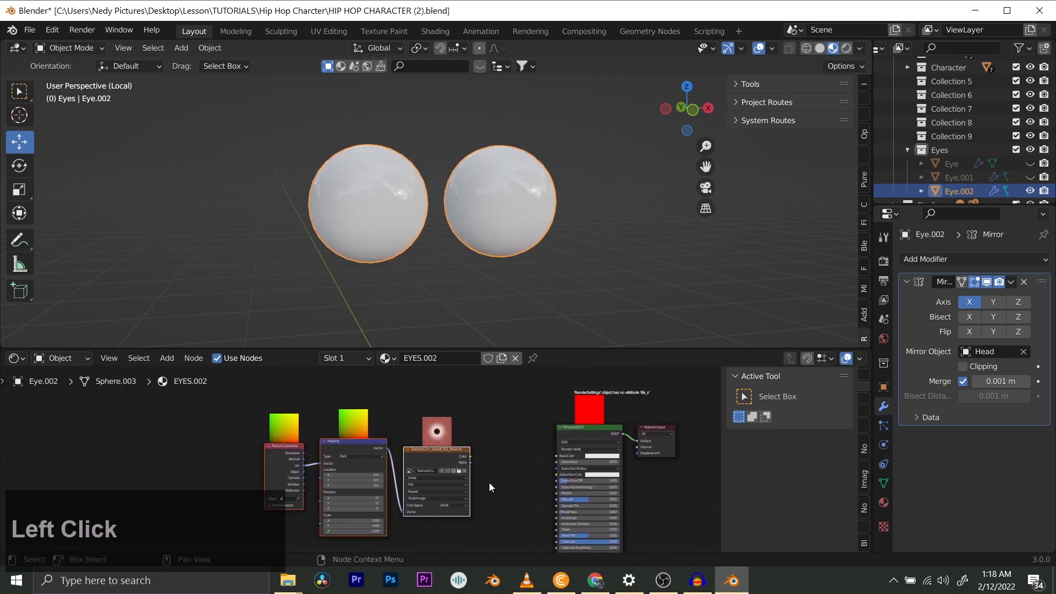
key("x")
- Brighten the emission color of the EYES.002 material to near white, with a value of about 0.76
scroll(491, 473, "down", 2)
middle_click_drag(491, 463, 356, 450, "shift")
scroll(378, 457, "up", 1)
scroll(377, 457, "up", 4)
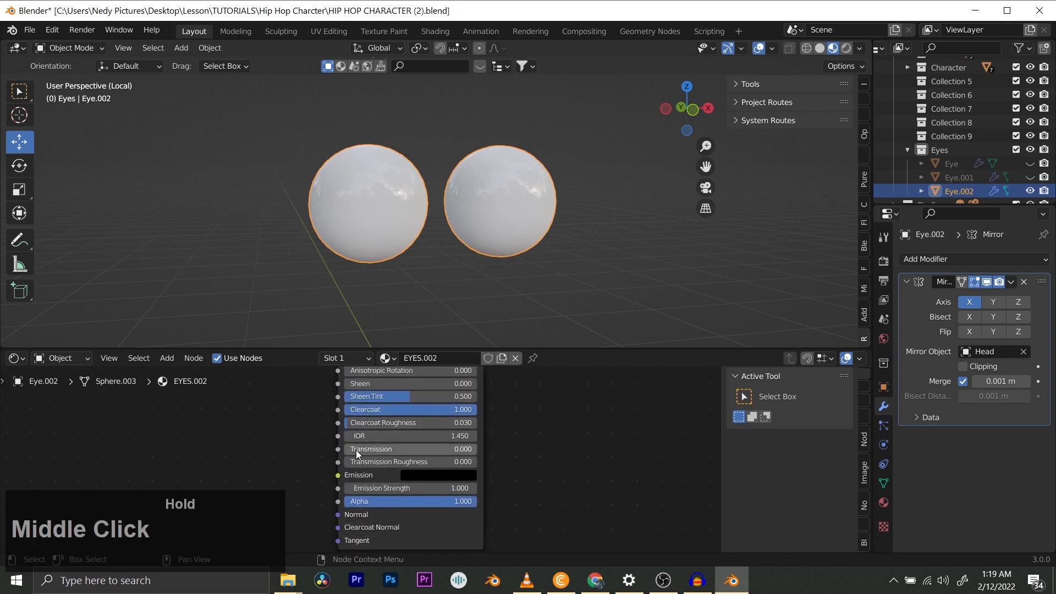
scroll(375, 493, "up", 1)
left_click(455, 476)
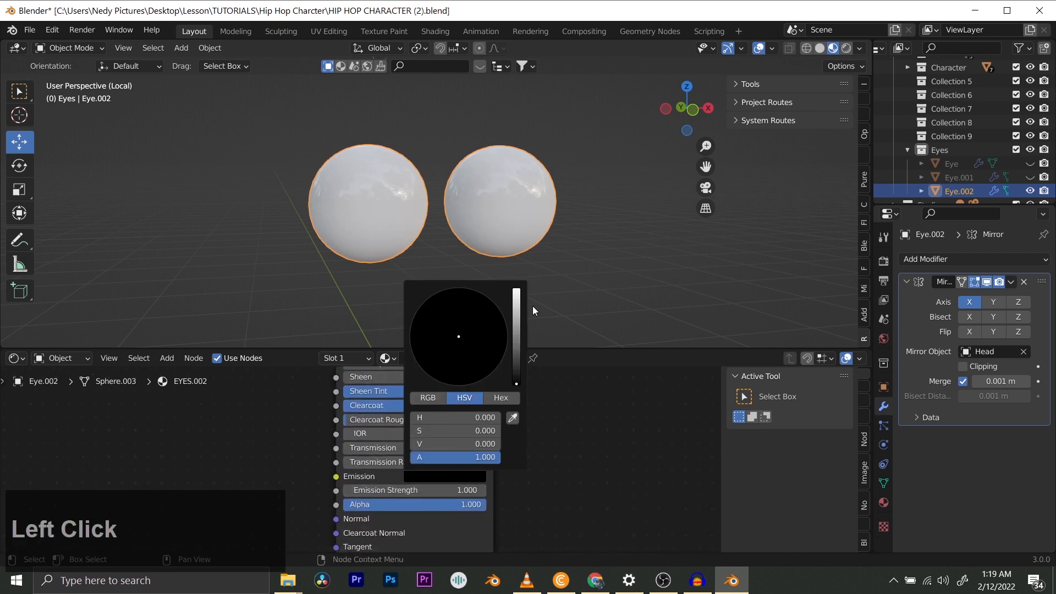
left_click_drag(510, 355, 516, 300)
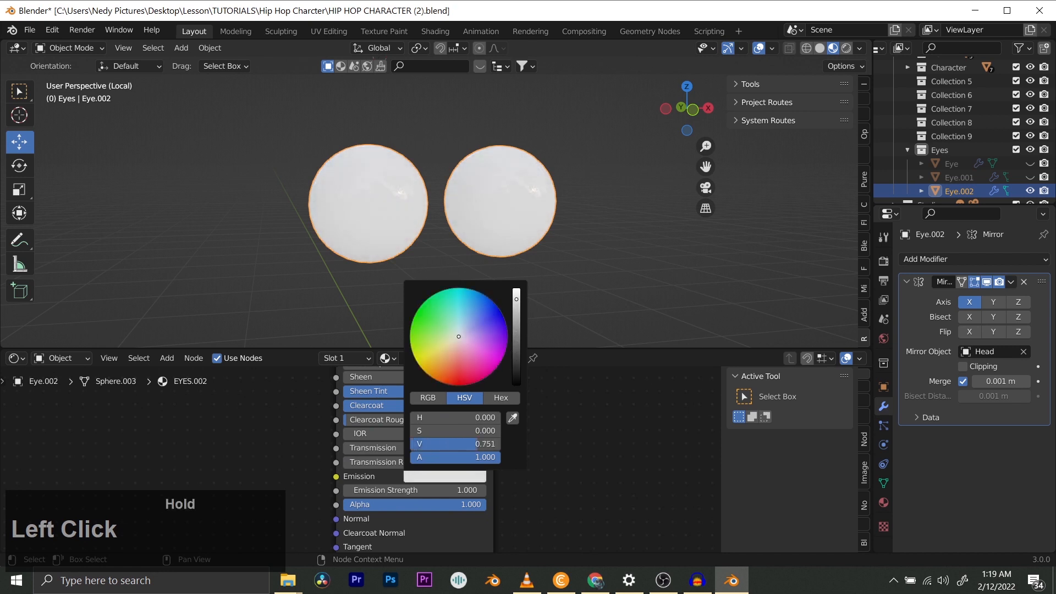
- Set the emission strength of EYES.002 to 5 and save the file
scroll(471, 477, "down", 1)
scroll(471, 481, "up", 1)
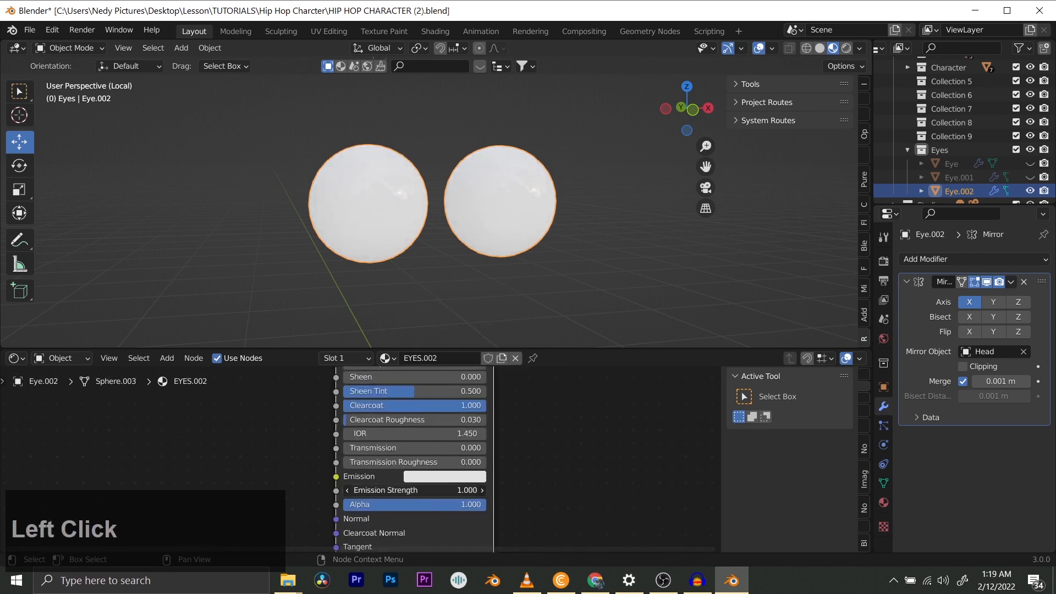
type("5")
key("Return")
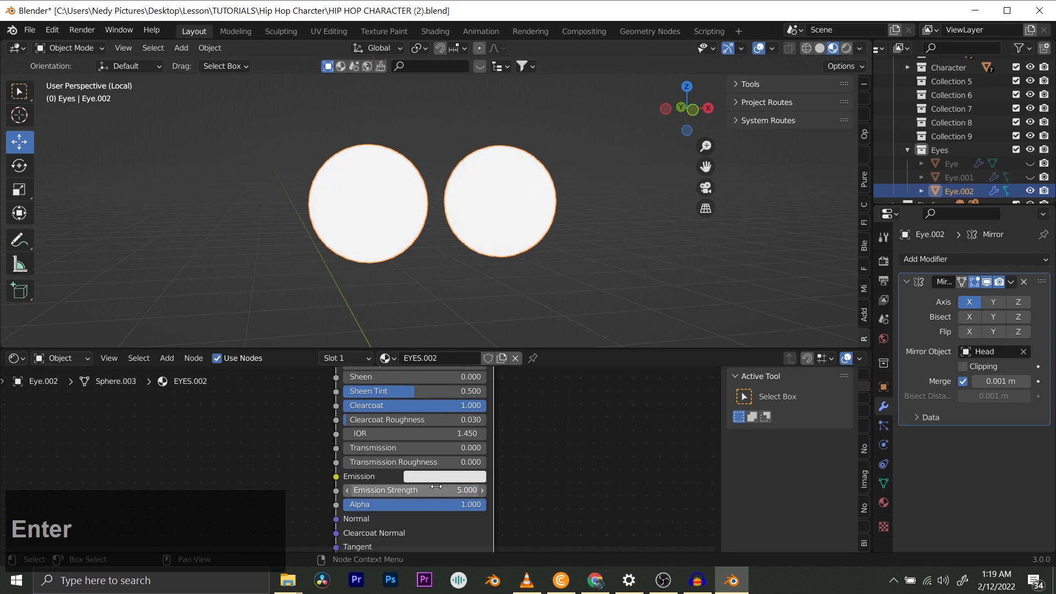
key("ctrl+s")
- Change the emission color of the EYES.002 material to a saturated blue
left_click(440, 477)
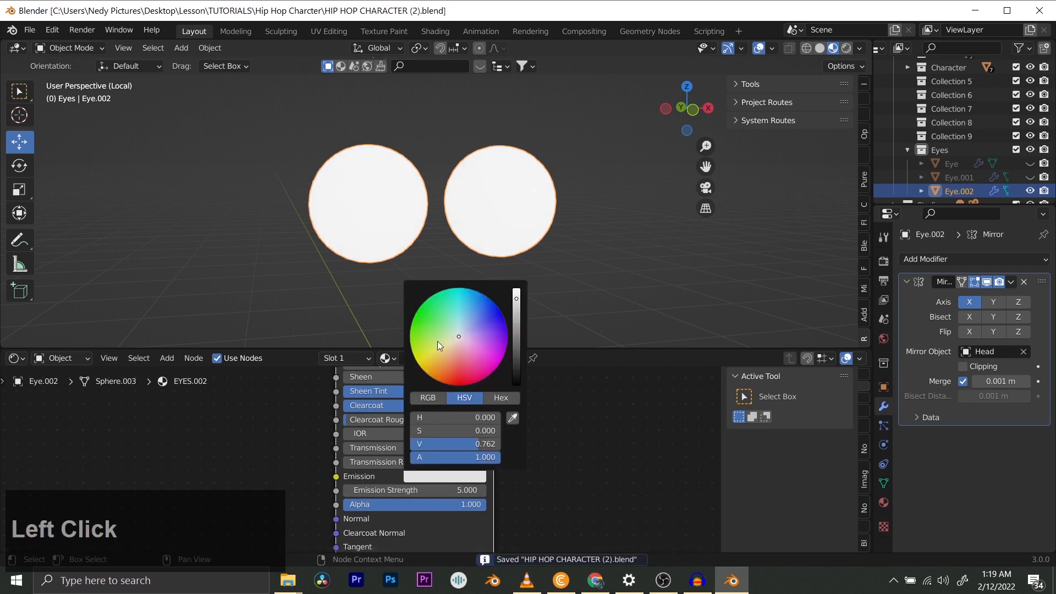
mouse_move(457, 336)
left_mouse_down()
mouse_move(441, 376)
mouse_move(498, 361)
mouse_move(506, 333)
mouse_move(483, 302)
left_mouse_up()
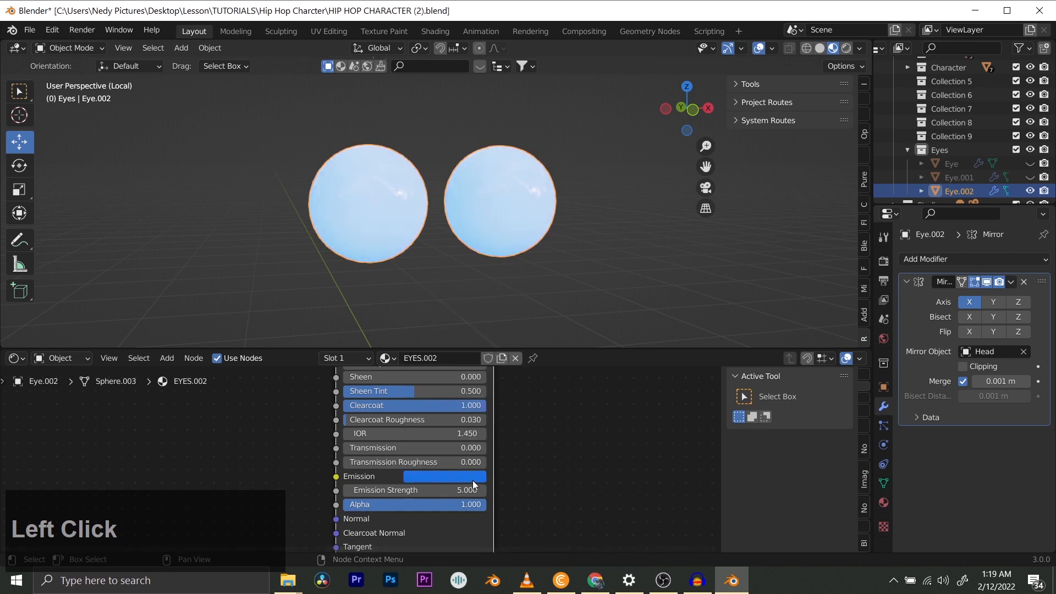
scroll(540, 440, "down", 2)
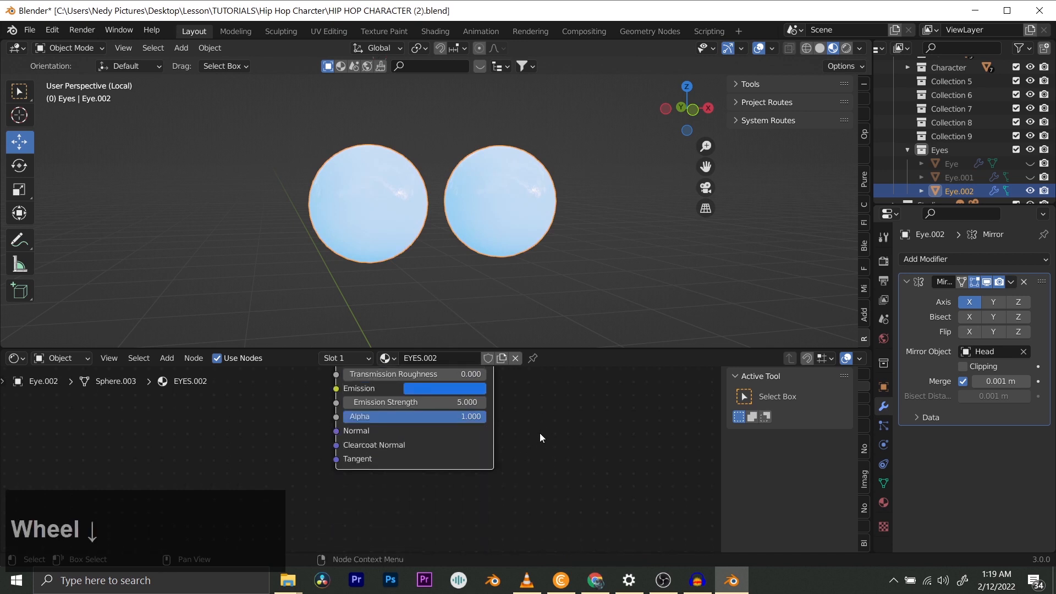
scroll(542, 436, "up", 3)
scroll(550, 432, "down", 4)
middle_click_drag(558, 417, 544, 465)
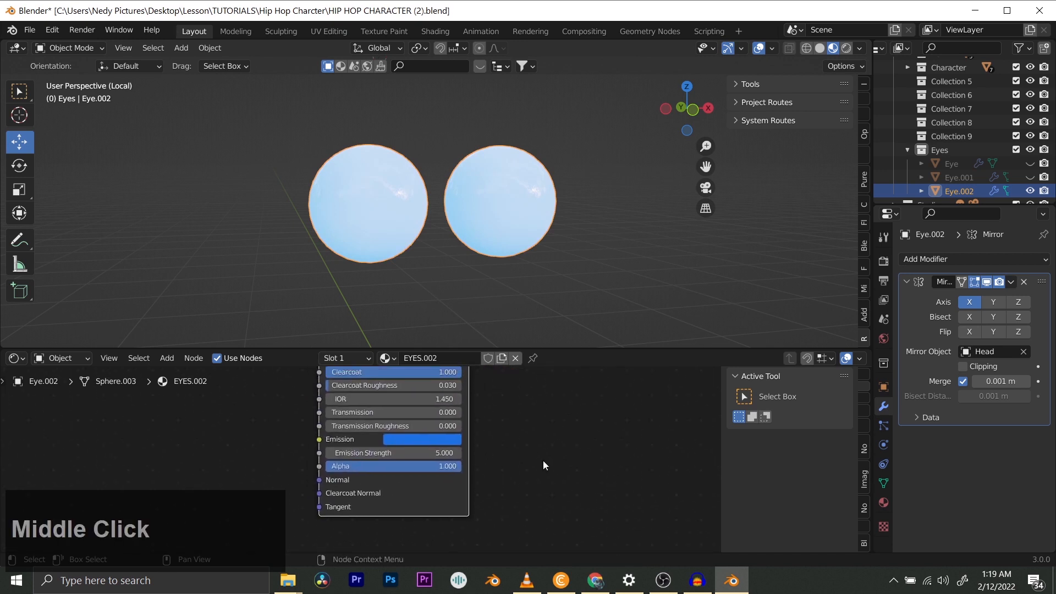
- Light the viewport with Scene World and leave local view to check the glowing blue eyes on the face
left_click(859, 48)
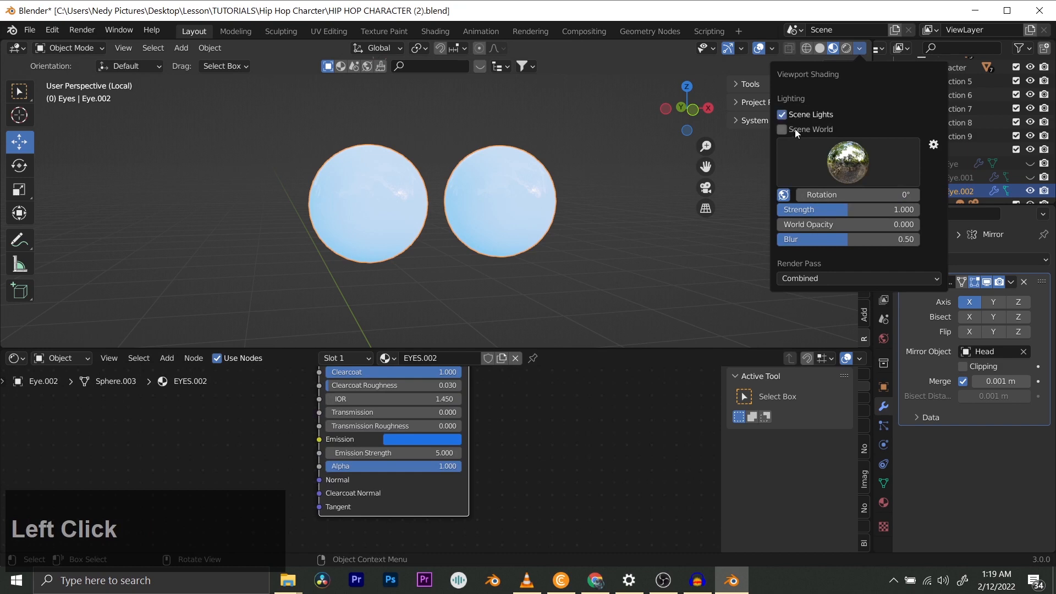
left_click(795, 129)
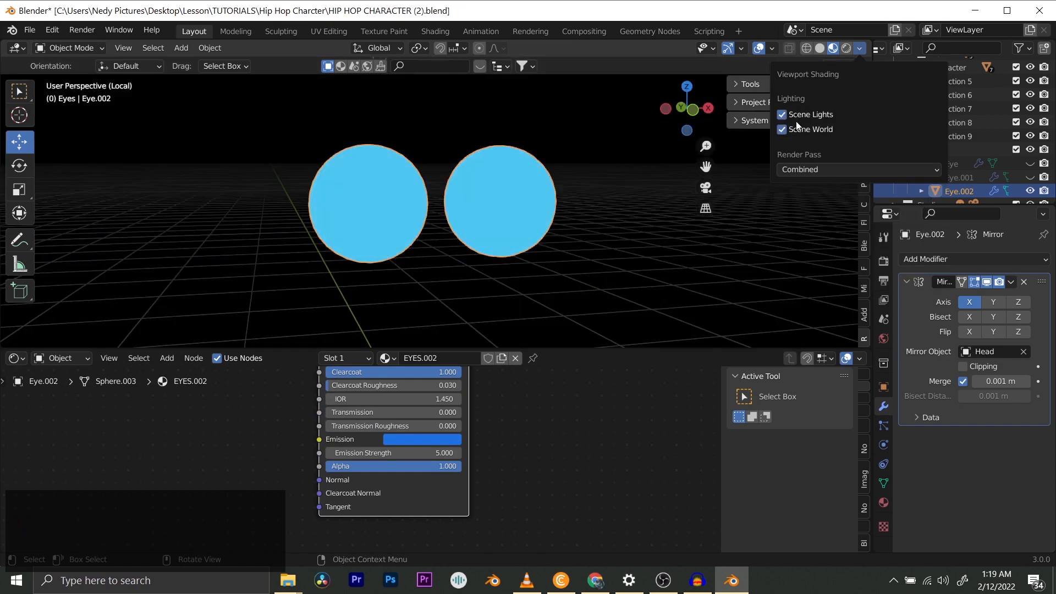
key("KP_Divide")
scroll(519, 226, "up", 4)
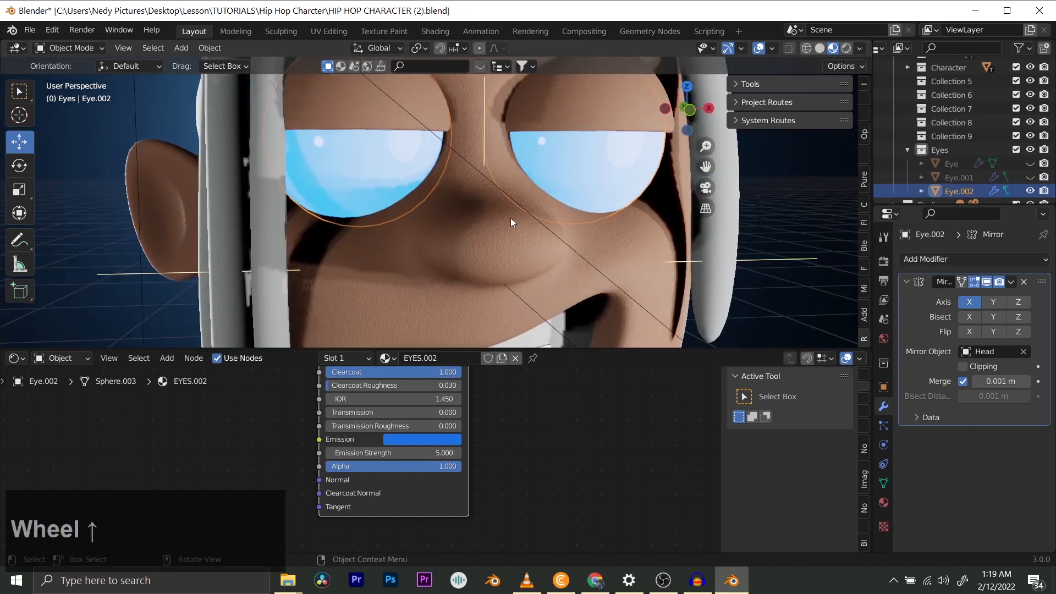
middle_click_drag(510, 218, 539, 192)
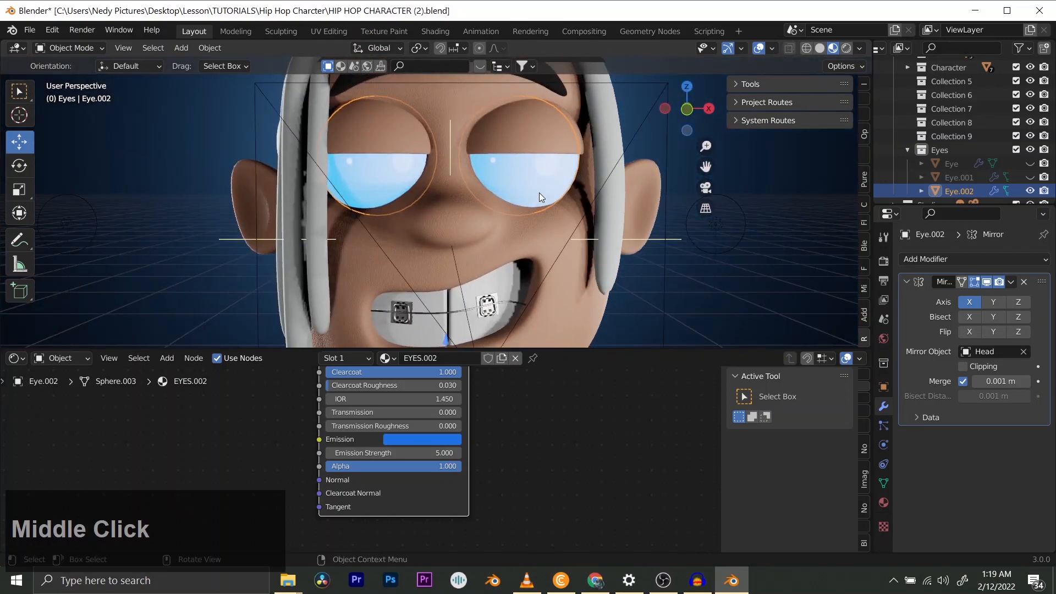
- Hide and unhide Eye, Eye.001 and Eye.002 in turn to compare the variants, and save the file
left_click(1029, 190)
left_click(1031, 178)
left_click(1032, 177)
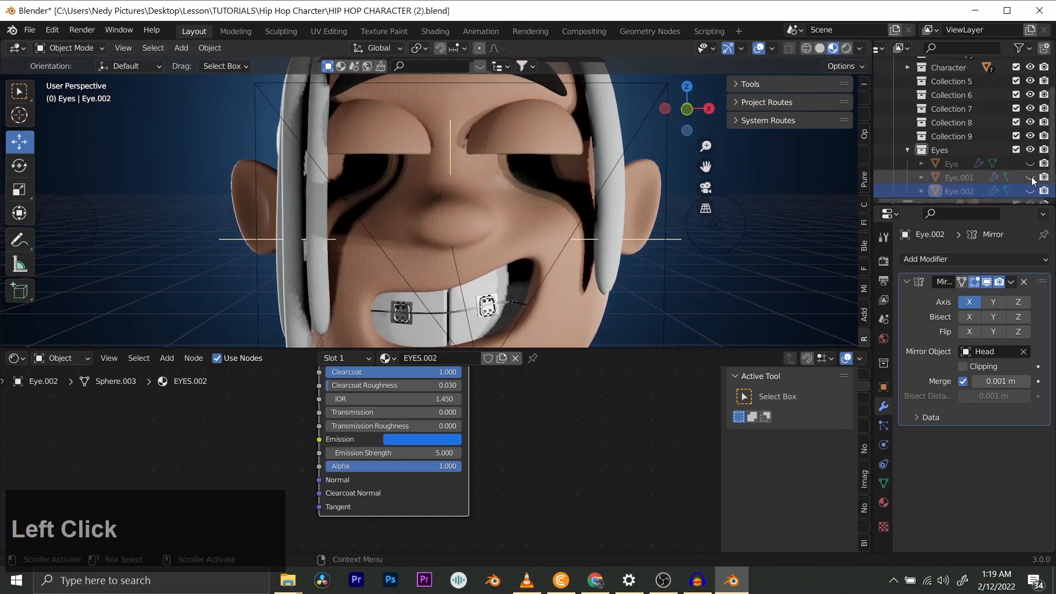
left_click(1030, 163)
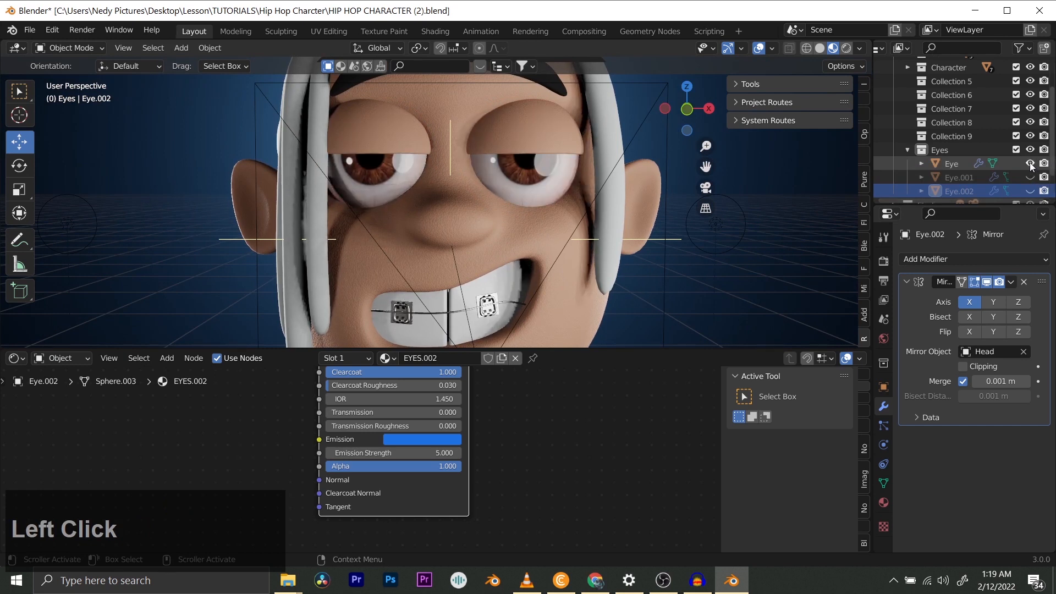
left_click(1029, 177)
left_click(1030, 190)
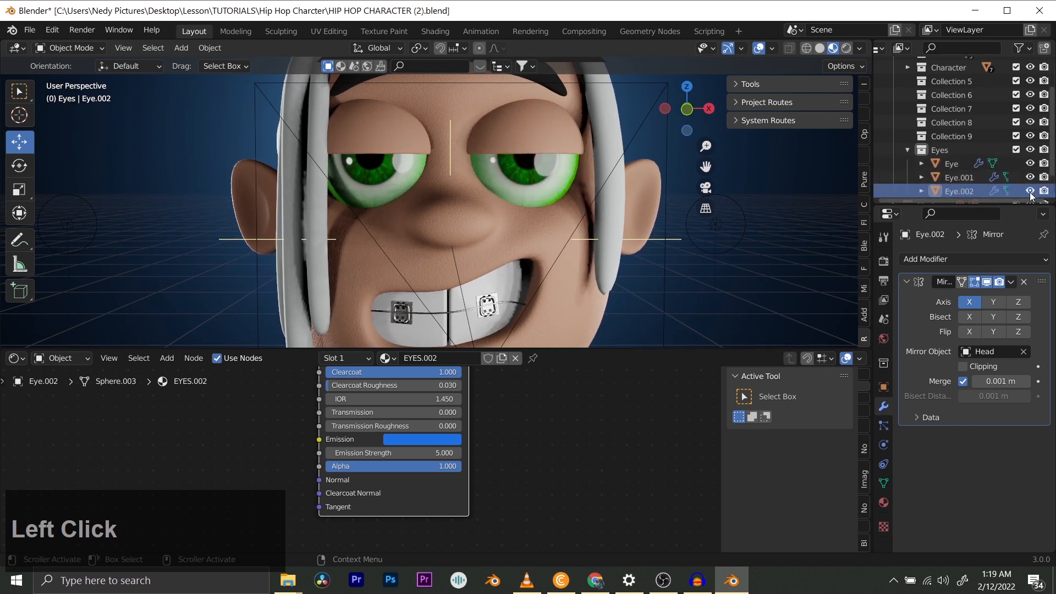
left_click(1030, 178)
left_click(1030, 163)
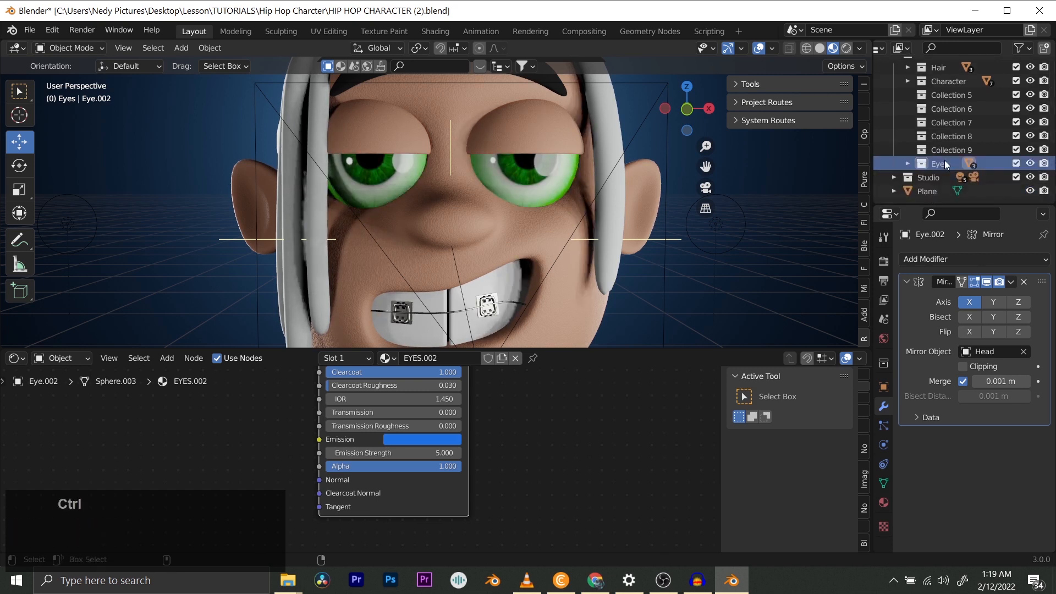
key("ctrl+s")
scroll(943, 153, "up", 1)
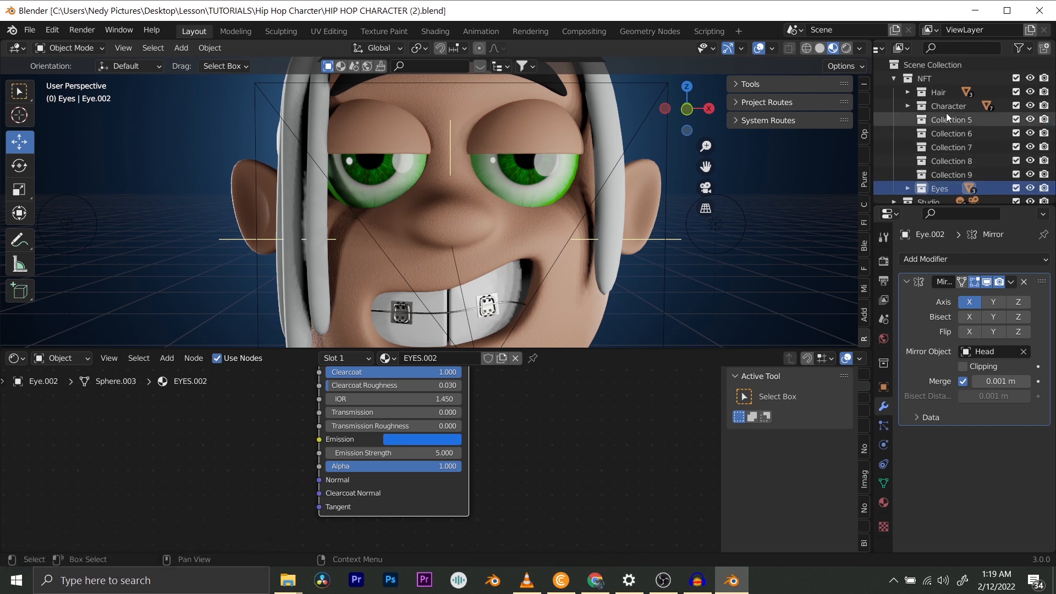
- Try solid shading, save, and return to material preview with Scene Lights and Scene World turned off
left_click(821, 50)
scroll(528, 187, "down", 3)
middle_click_drag(501, 203, 495, 182, "shift")
key("ctrl+s")
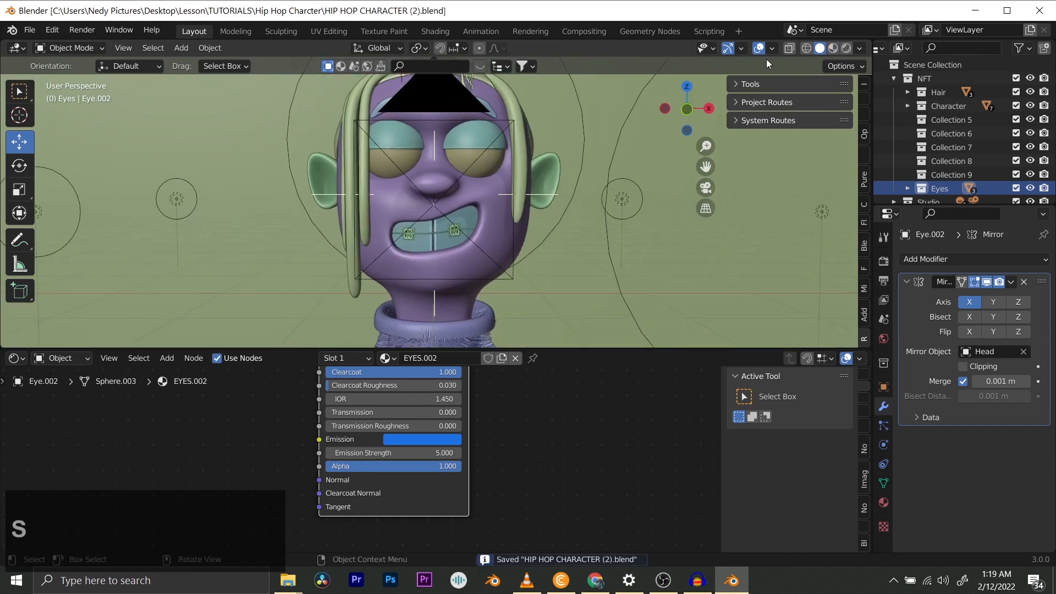
left_click(832, 49)
left_click(859, 49)
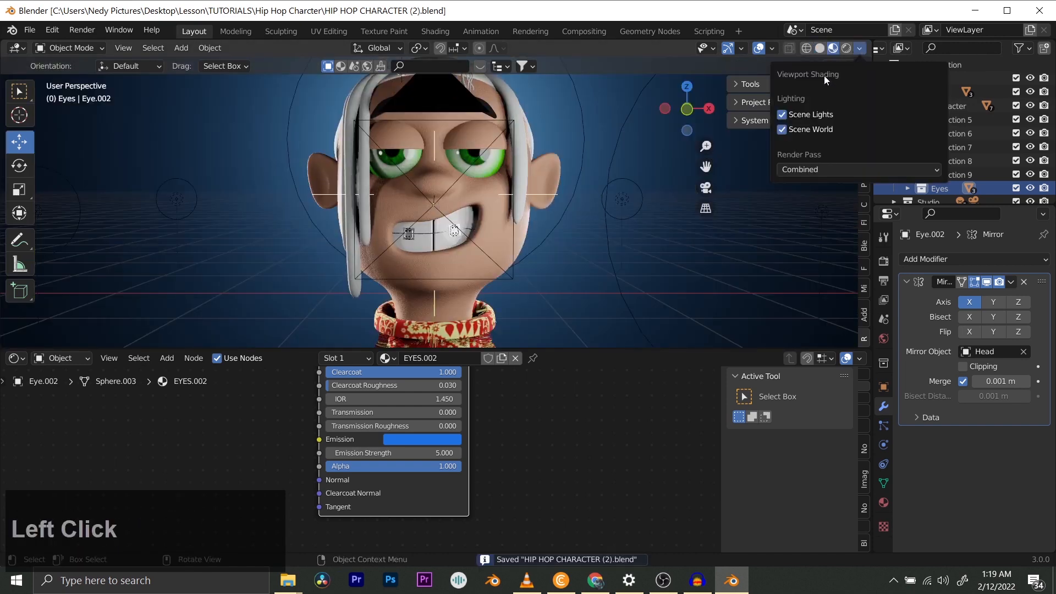
left_click(800, 115)
left_click(801, 128)
- Select the tooth mesh in the character's mouth and rename the object Teeth inside the Character collection
scroll(469, 221, "down", 5)
mouse_move(479, 213)
middle_mouse_down("shift")
mouse_move(496, 205)
mouse_move(392, 203)
mouse_move(493, 216)
mouse_move(481, 202)
middle_mouse_up("shift")
scroll(457, 204, "up", 5)
scroll(487, 213, "up", 3)
scroll(480, 202, "up", 5)
scroll(560, 188, "down", 2)
left_click(516, 203)
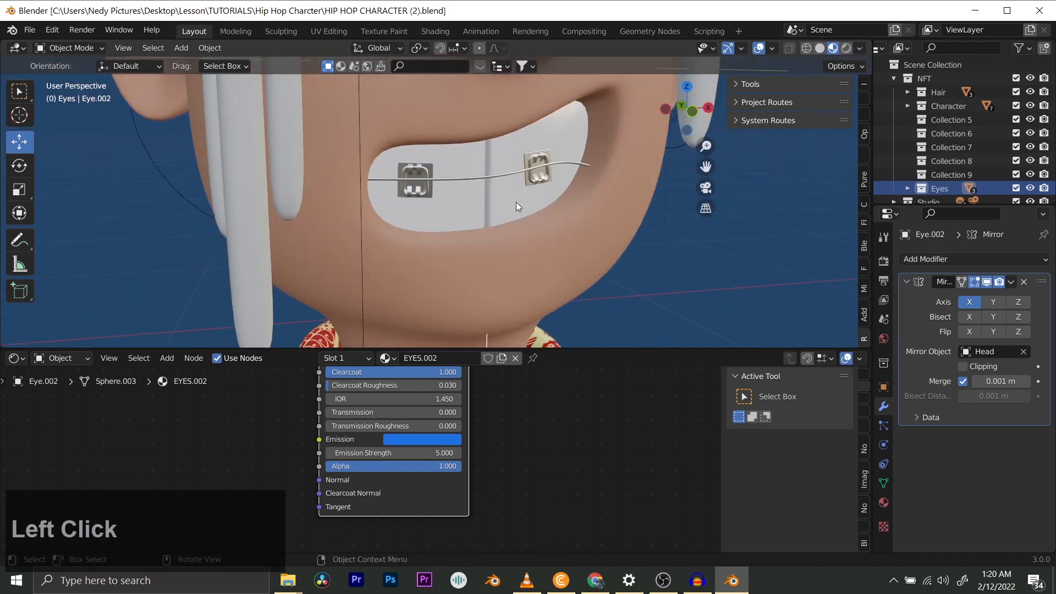
scroll(911, 144, "up", 1)
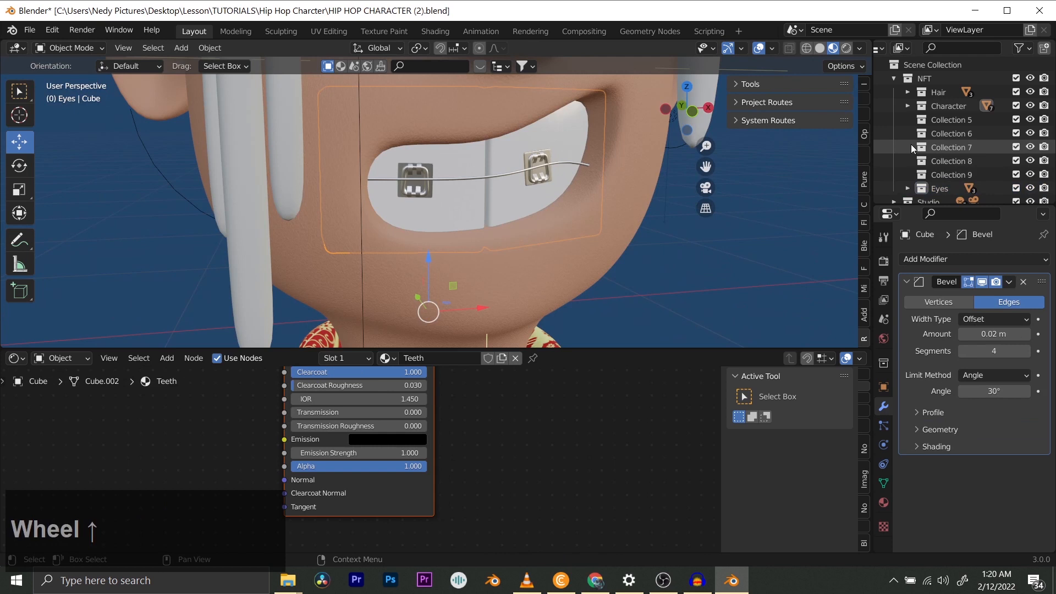
left_click(908, 106)
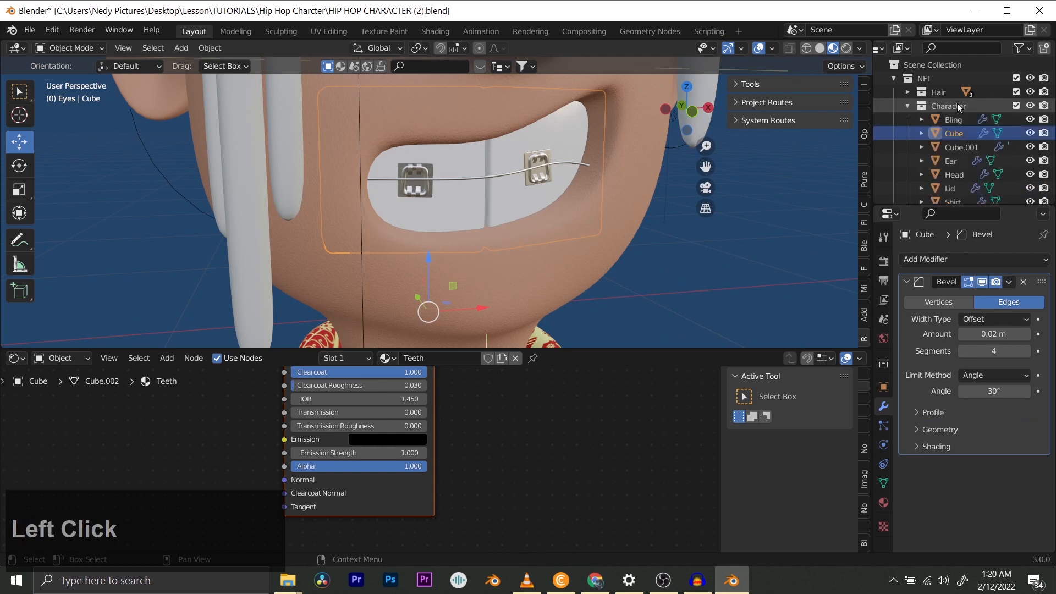
double_click(962, 133)
key("Caps_Lock")
type("T")
key("Caps_Lock")
type("eet")
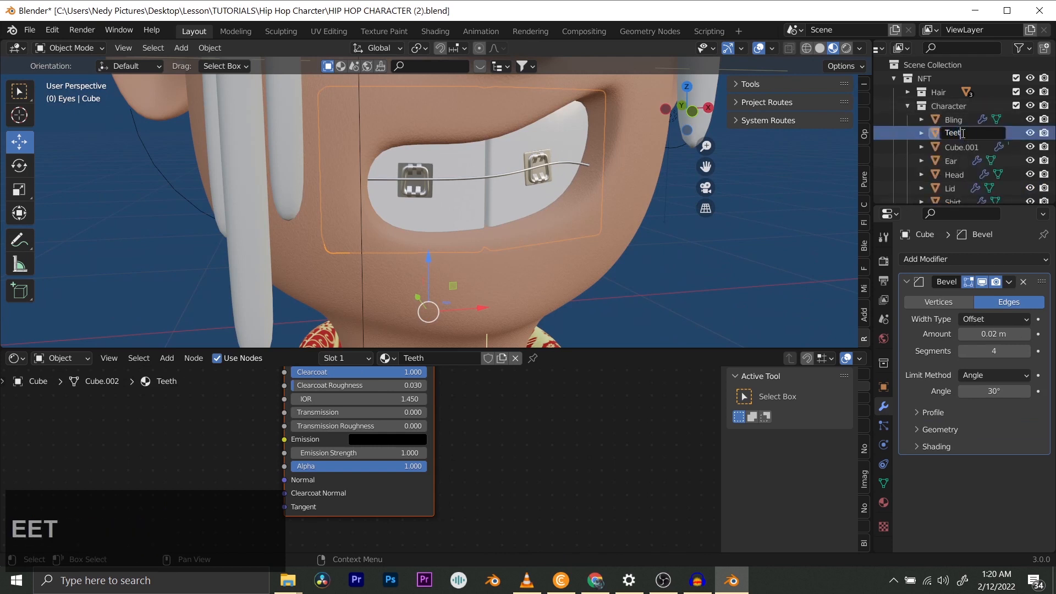
type("h")
key("Return")
- Move the Teeth object out of the Character collection and into Collection 9
scroll(942, 174, "down", 2)
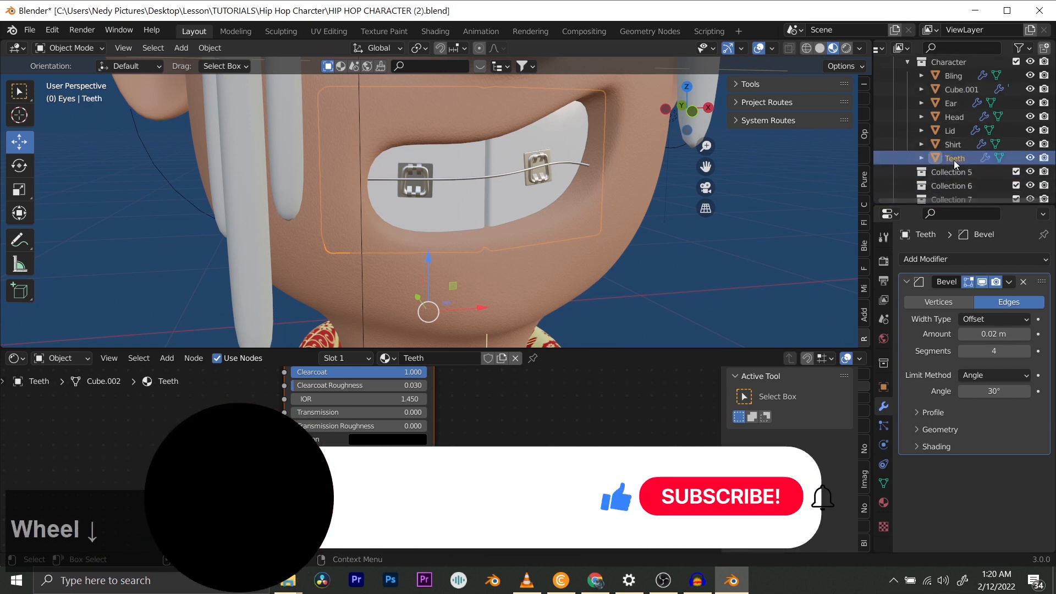
left_click_drag(955, 160, 930, 65)
left_click(893, 78)
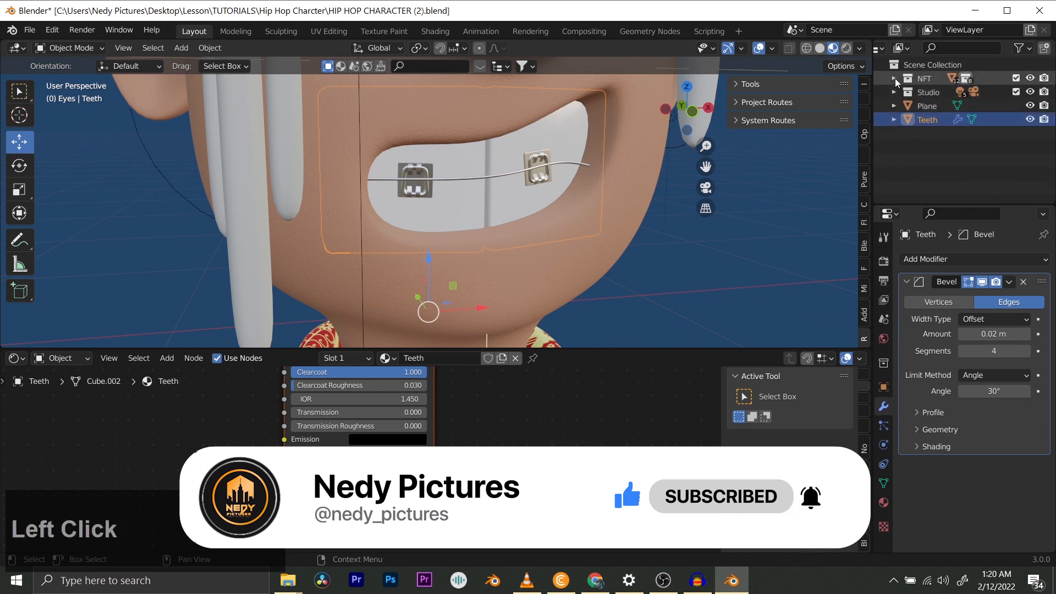
left_click(894, 78)
scroll(930, 109, "down", 4)
scroll(930, 109, "up", 3)
left_click(907, 84)
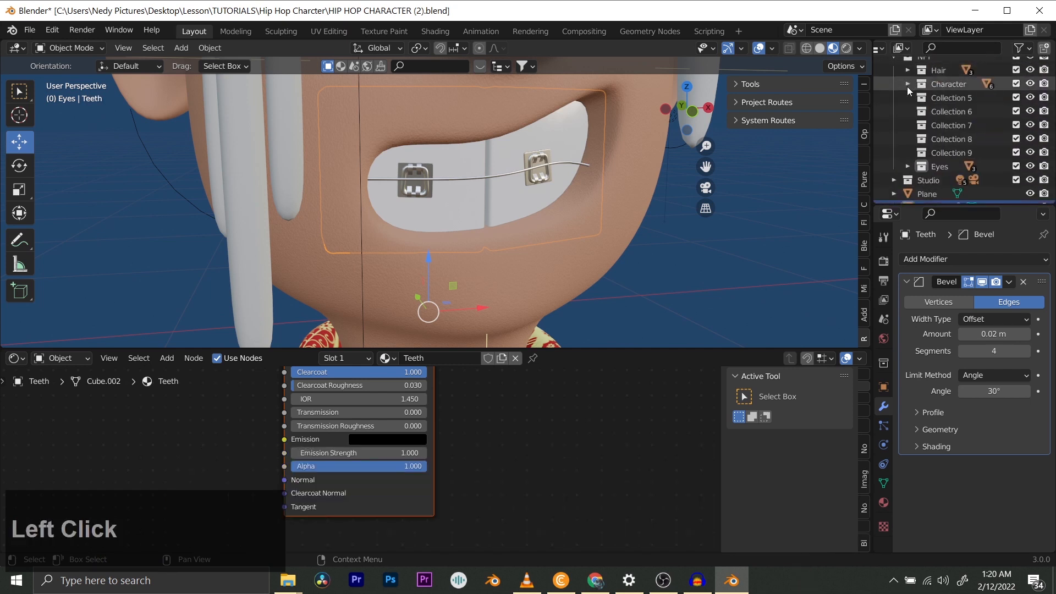
scroll(929, 138, "down", 1)
left_click_drag(927, 191, 943, 134)
- Rename Collection 9 as Teeth
double_click(950, 136)
type("T")
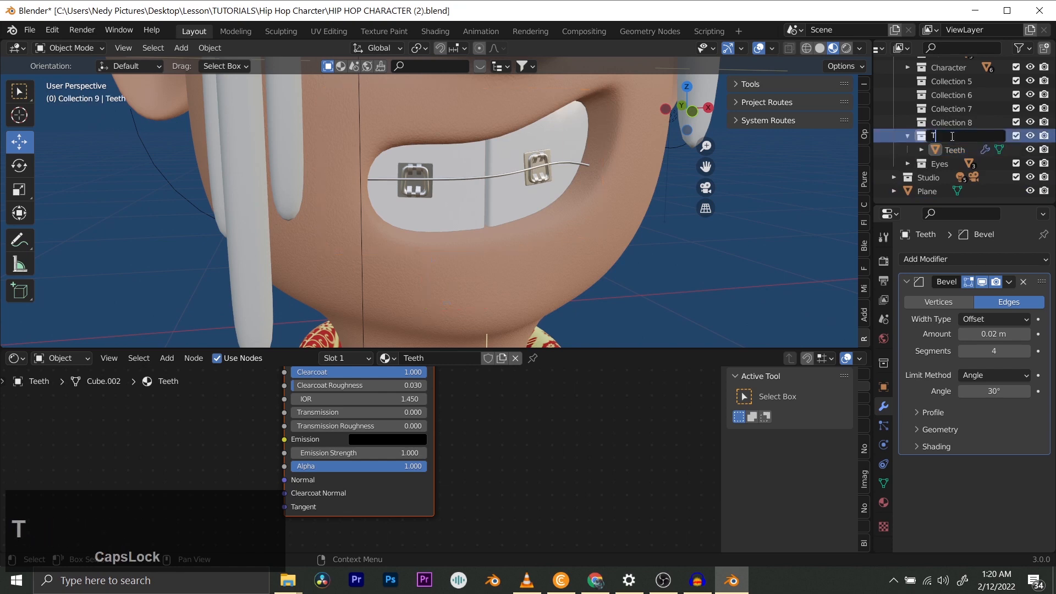
type("eeth")
key("Return")
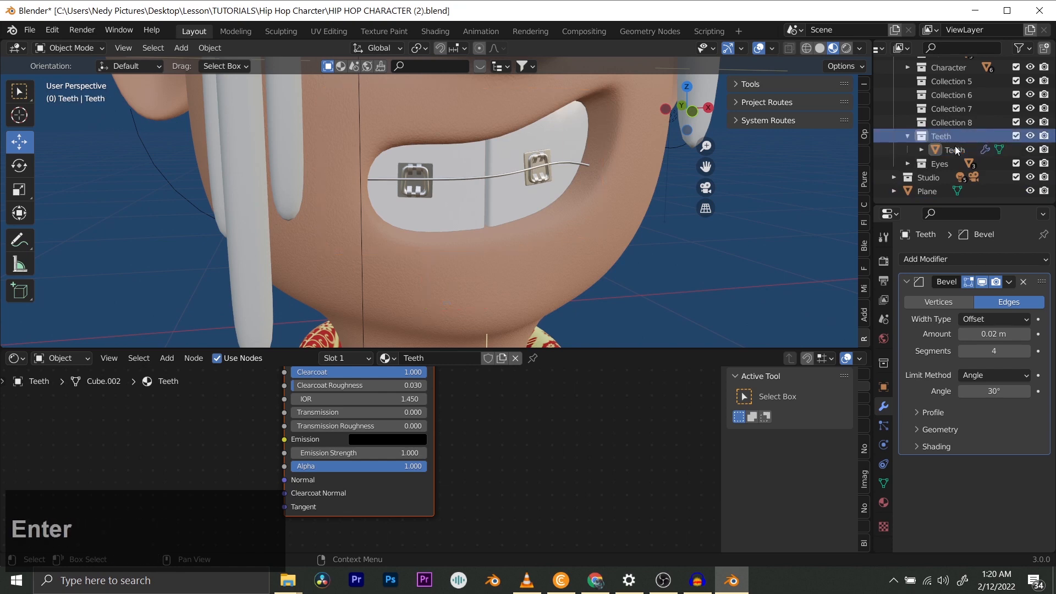
- Isolate the Teeth object in local view, duplicate it in place and hide the original
left_click(958, 150)
scroll(533, 178, "down", 3)
middle_click_drag(532, 177, 495, 198)
scroll(491, 201, "up", 3)
scroll(486, 196, "down", 1)
key("KP_Divide")
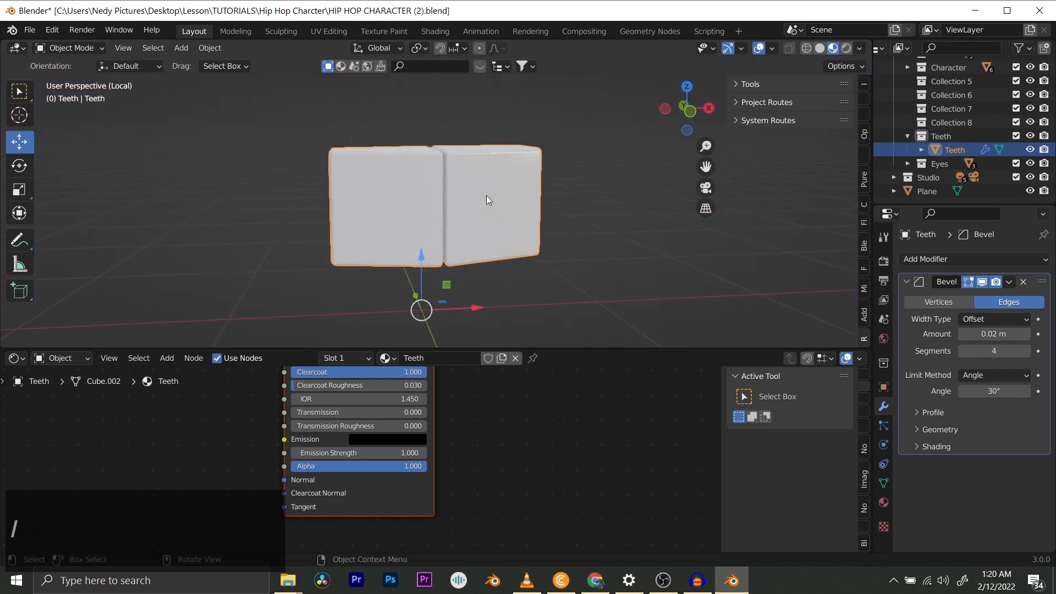
scroll(471, 189, "up", 1)
scroll(470, 190, "down", 2)
mouse_move(462, 189)
middle_mouse_down()
mouse_move(483, 193)
mouse_move(472, 192)
middle_mouse_up()
key("shift+d")
right_click(478, 193)
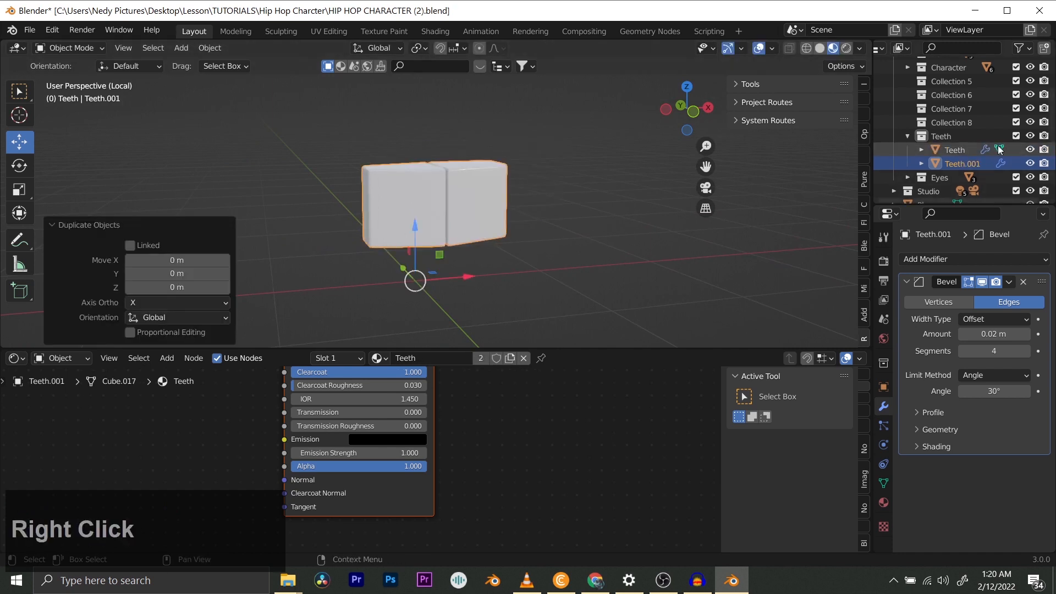
left_click(1030, 150)
- Make the material on Teeth.001 a single-user copy
scroll(477, 198, "up", 2)
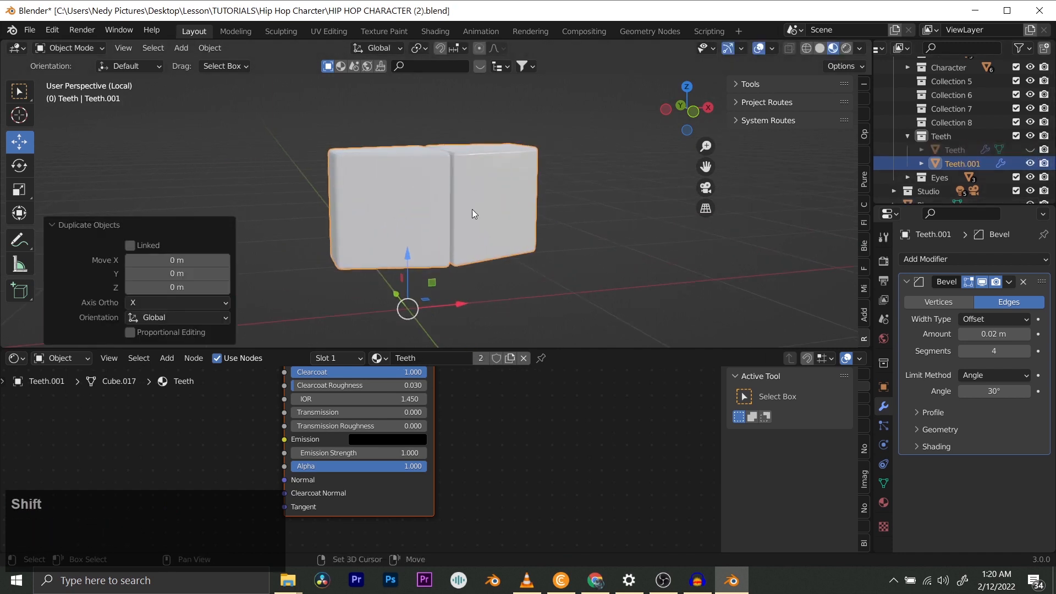
mouse_move(472, 209)
middle_mouse_down("shift")
mouse_move(496, 199)
mouse_move(482, 213)
middle_mouse_up("shift")
scroll(474, 314, "up", 2)
left_click(482, 359)
scroll(487, 206, "down", 3)
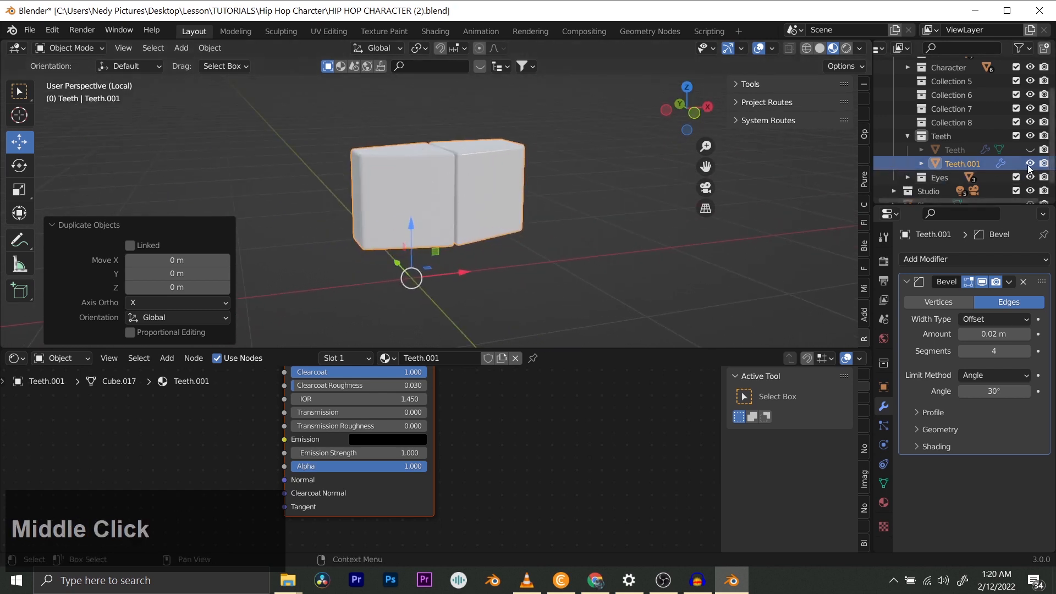
scroll(518, 225, "up", 3)
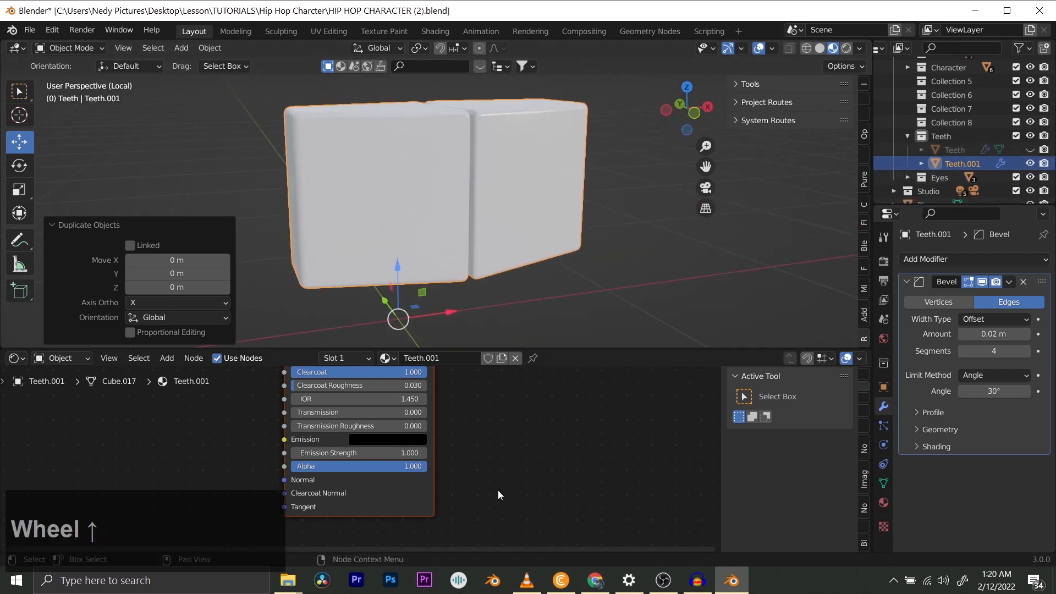
- Set the Teeth.001 material's Metallic to 1.000 and its Roughness to 0.165
scroll(495, 488, "down", 2)
middle_click_drag(426, 437, 489, 471, "shift")
scroll(484, 429, "up", 1)
middle_click_drag(484, 428, 446, 467, "shift")
scroll(452, 464, "down", 1)
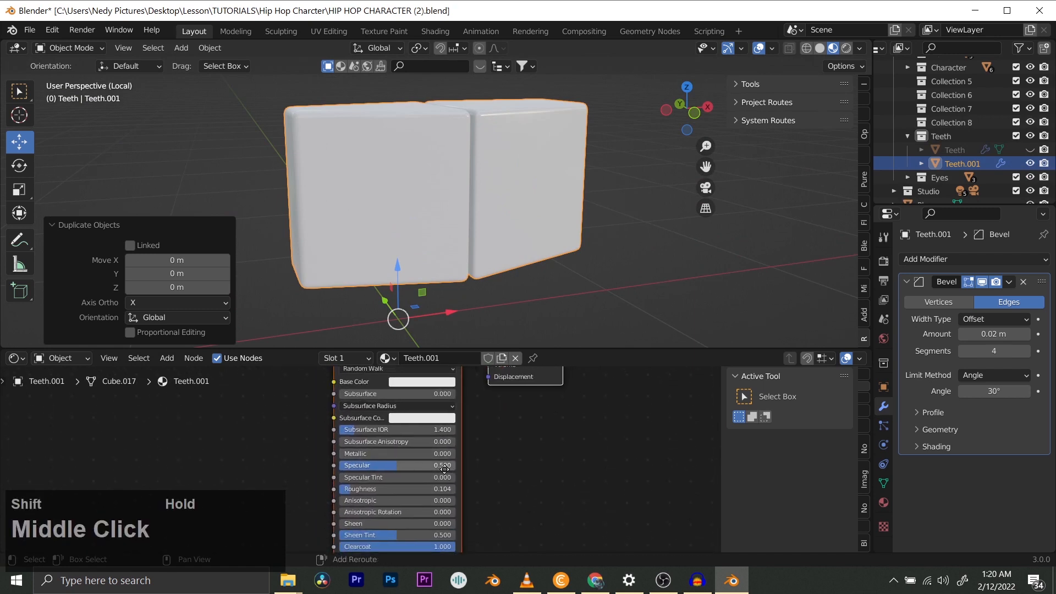
scroll(350, 457, "up", 2)
left_click_drag(347, 460, 481, 460)
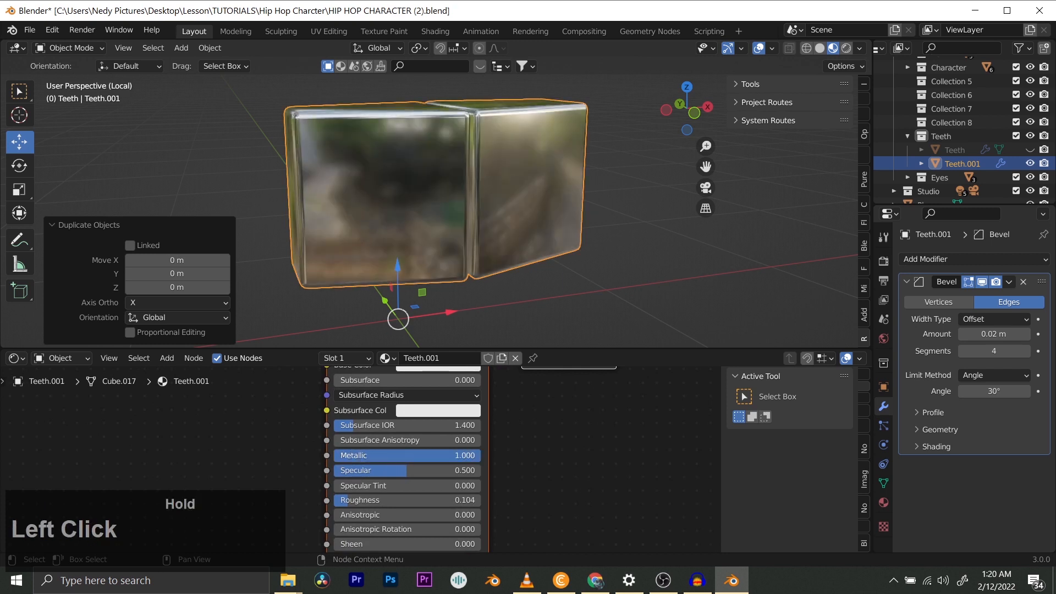
left_click_drag(390, 500, 355, 502)
scroll(458, 170, "down", 3)
mouse_move(458, 170)
middle_mouse_down()
mouse_move(487, 183)
mouse_move(585, 174)
mouse_move(418, 189)
mouse_move(441, 171)
middle_mouse_up()
scroll(335, 451, "down", 2)
- Add an Image Texture with Mapping and Texture Coordinate nodes to the Principled BSDF using Node Wrangler, and space the nodes out
middle_click_drag(334, 450, 432, 416, "shift")
left_click(428, 380)
key("ctrl+t")
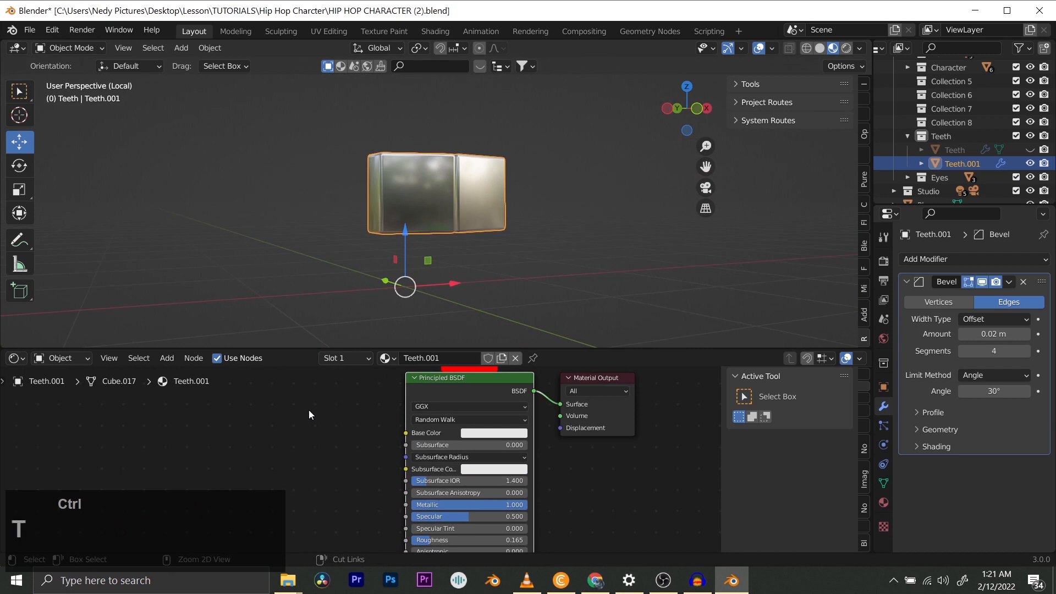
scroll(333, 462, "down", 1)
middle_click_drag(333, 462, 390, 404, "shift")
left_click_drag(374, 451, 253, 405)
middle_click_drag(388, 414, 429, 443, "shift")
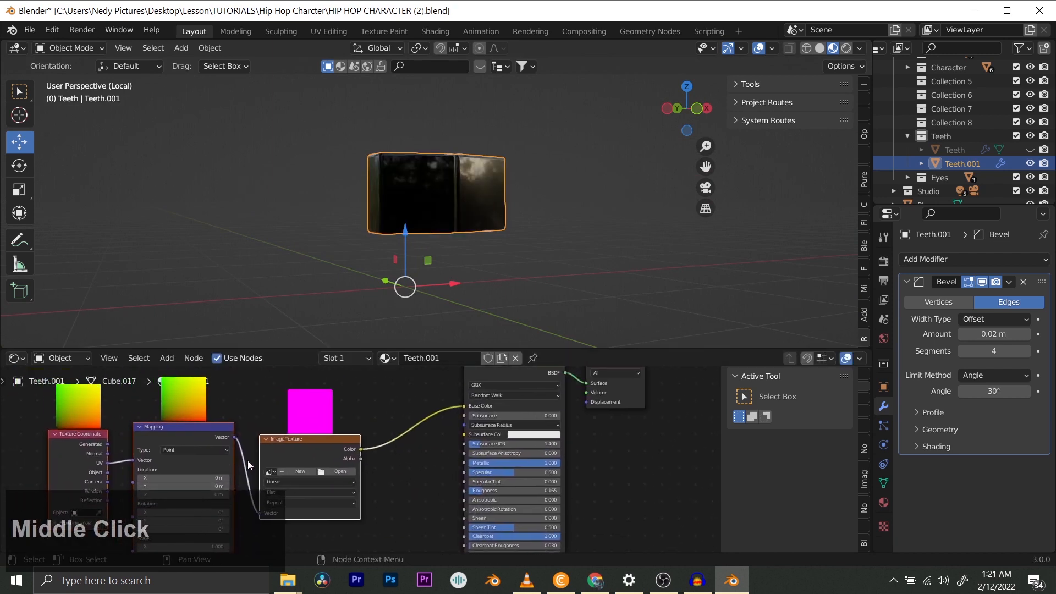
- Search the add-on preferences for "node" and close the preferences
key("BackSpace")
key("BackSpace")
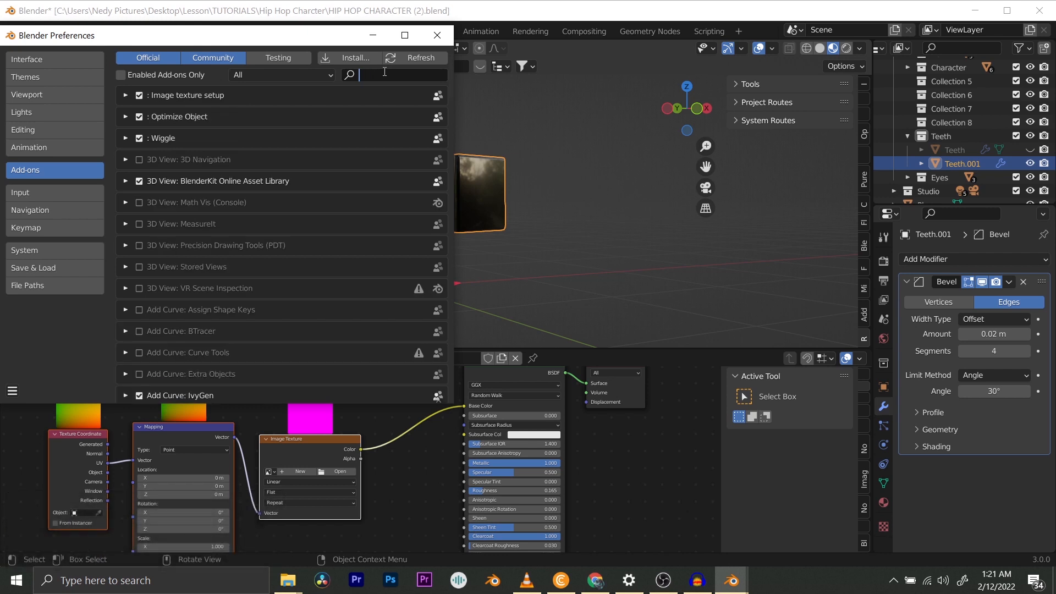
type("node")
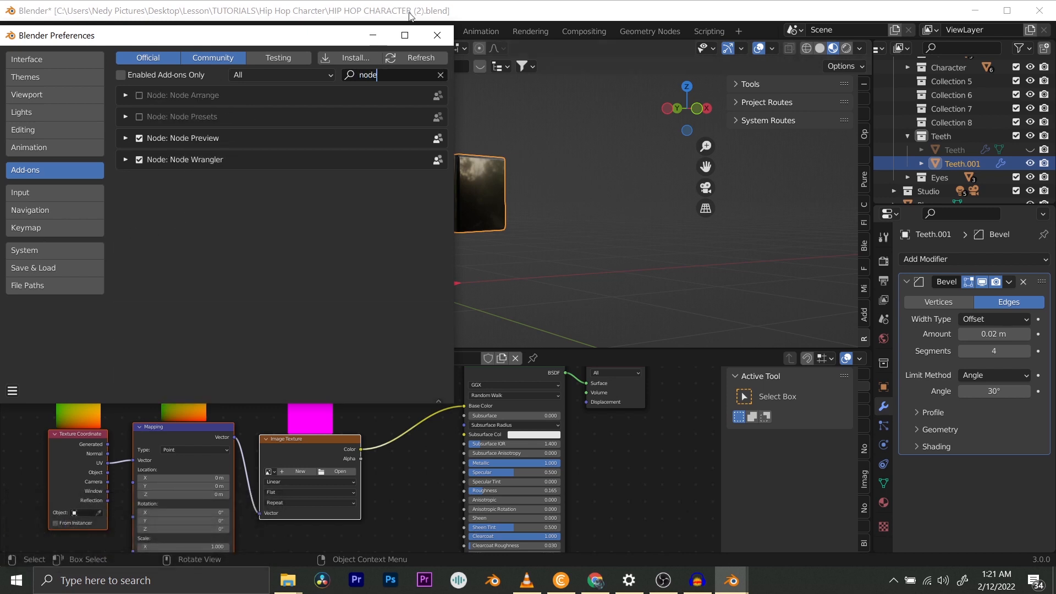
left_click(437, 35)
- Reconnect the Image Texture's Color output from Base Color to the Roughness input of the Principled BSDF
scroll(391, 448, "down", 2)
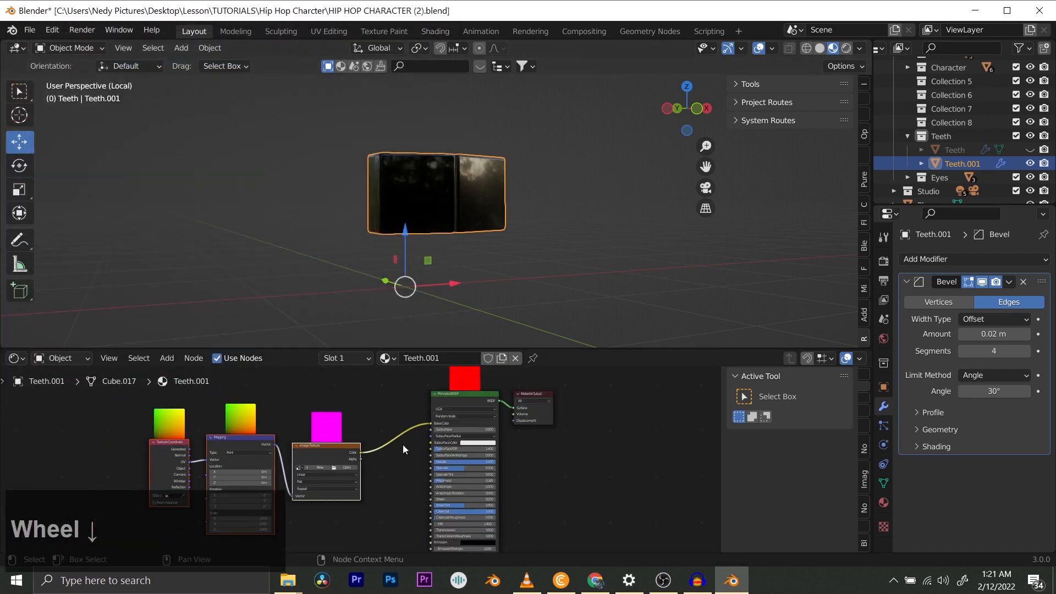
scroll(385, 460, "up", 4)
middle_click_drag(387, 458, 351, 450, "shift")
scroll(355, 454, "down", 2)
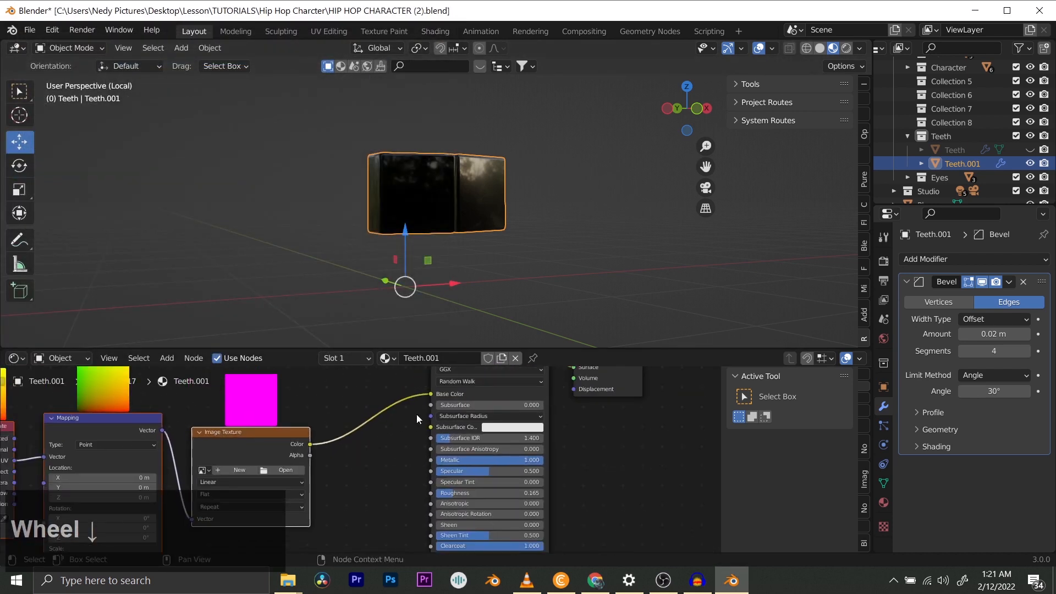
left_click_drag(429, 394, 432, 492)
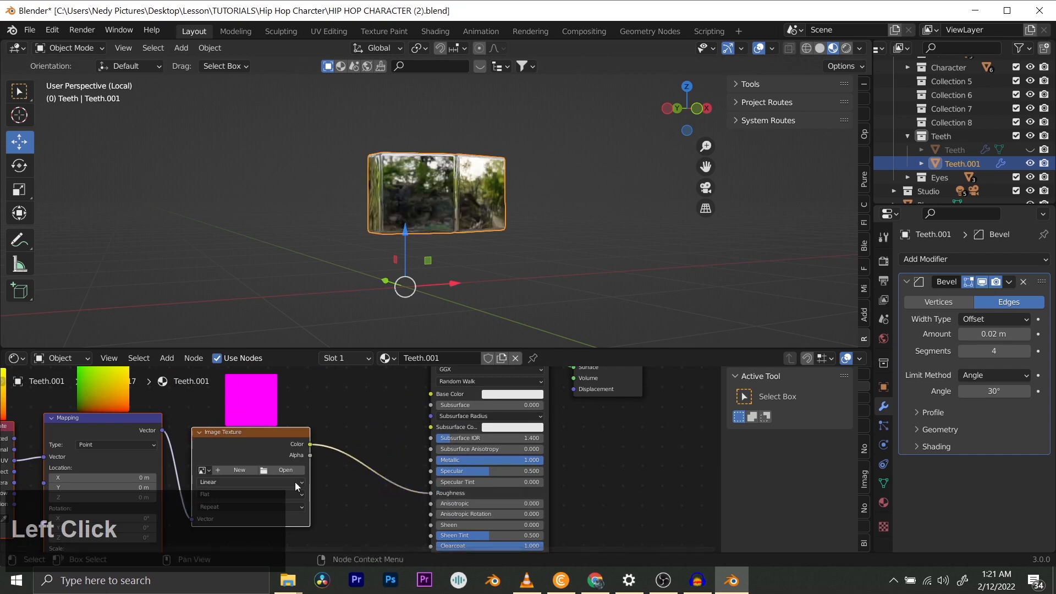
- Load the Two_lane_road_wet_01_4K_Roughness image into the Image Texture node and check it on the teeth
left_click(282, 470)
scroll(661, 291, "down", 2)
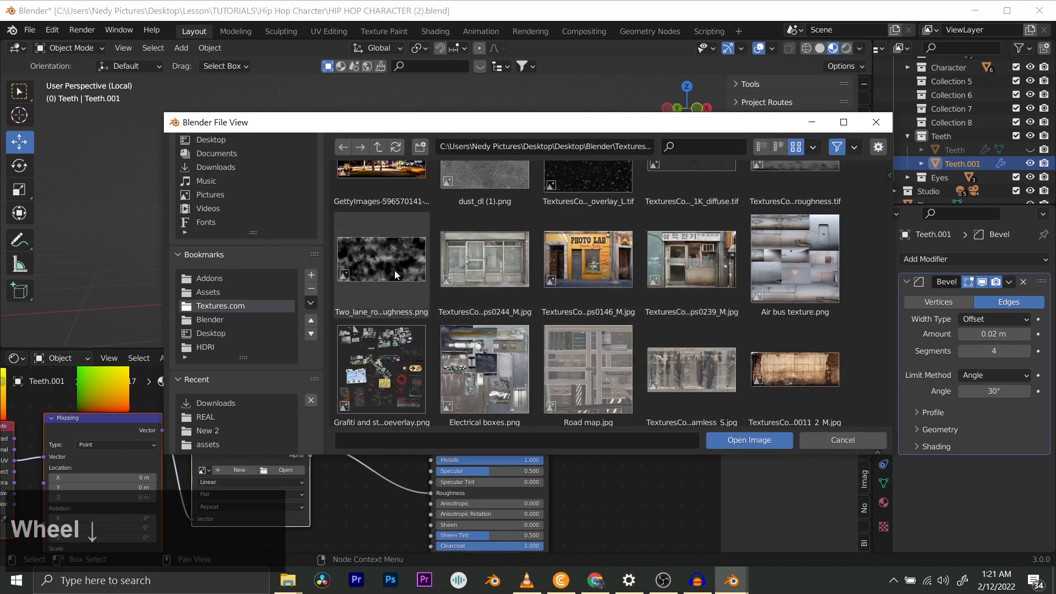
double_click(394, 270)
scroll(495, 214, "up", 6)
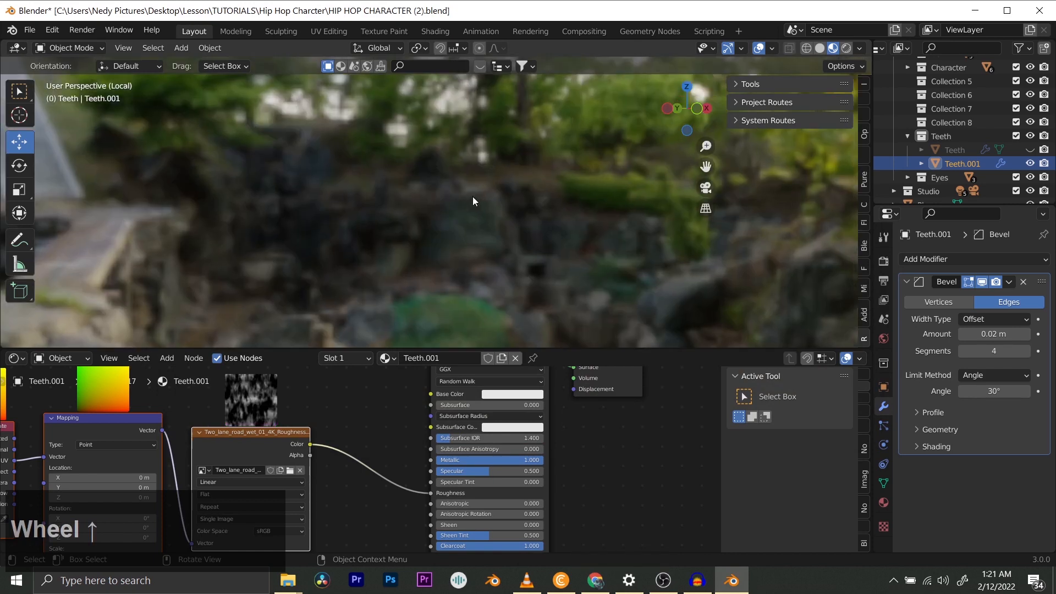
scroll(559, 222, "down", 1)
middle_click_drag(558, 223, 487, 219)
scroll(556, 219, "down", 4)
middle_click_drag(556, 219, 469, 212)
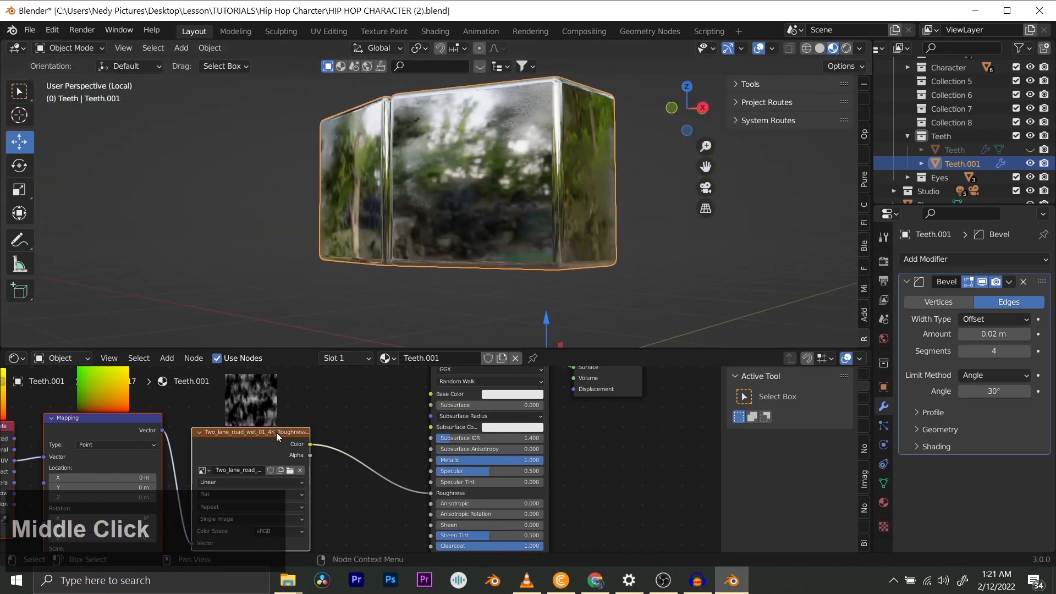
- Make room beside the roughness texture node and insert a ColorRamp node between it and the Roughness input
left_click_drag(276, 433, 239, 429)
scroll(457, 215, "up", 3)
scroll(462, 182, "down", 2)
middle_click_drag(462, 181, 396, 247)
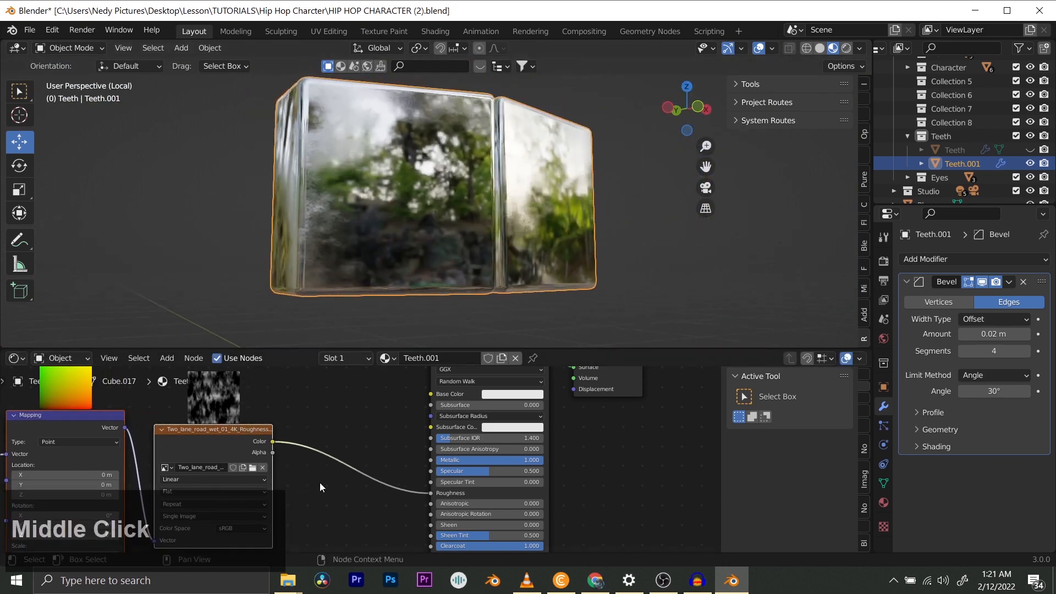
key("shift+a")
left_click(319, 406)
key("Caps_Lock")
type("C")
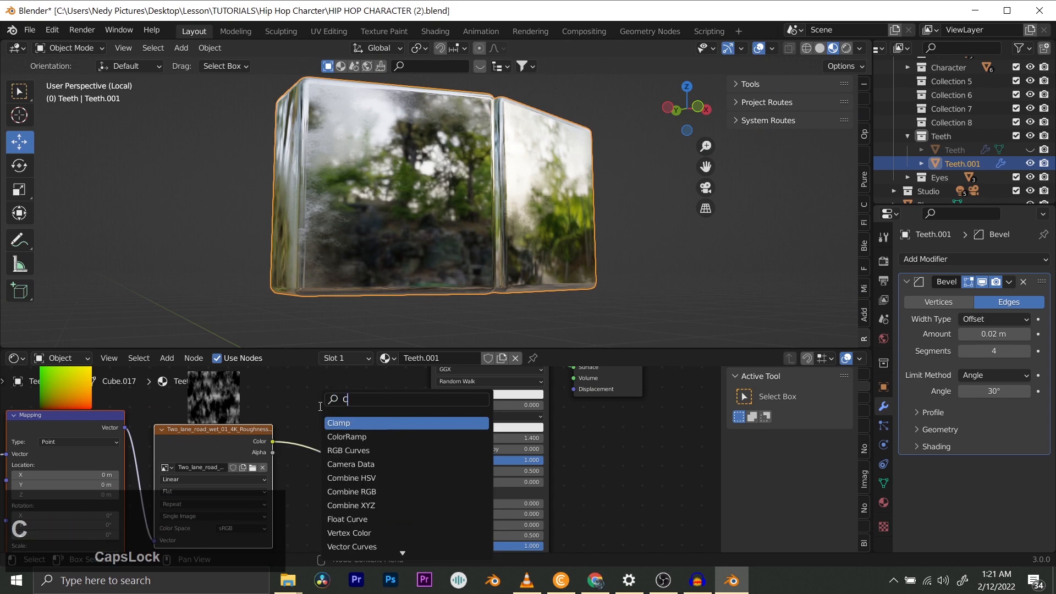
type("olor")
left_click(344, 423)
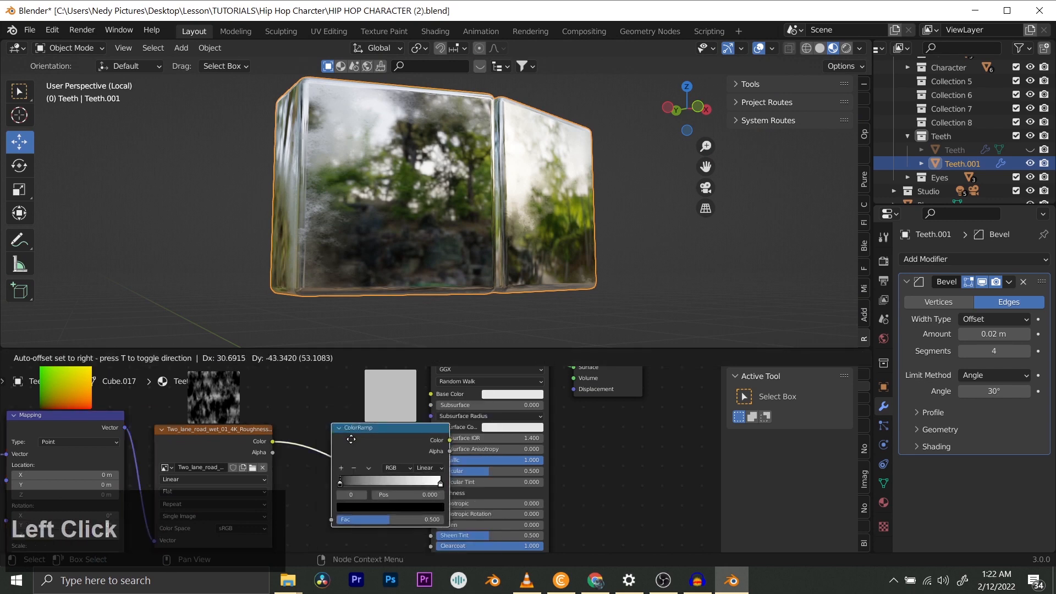
left_click(327, 438)
- Move the ColorRamp's white stop to position 0.105 and check the roughness pattern on the teeth
scroll(333, 457, "up", 3)
left_click(305, 498)
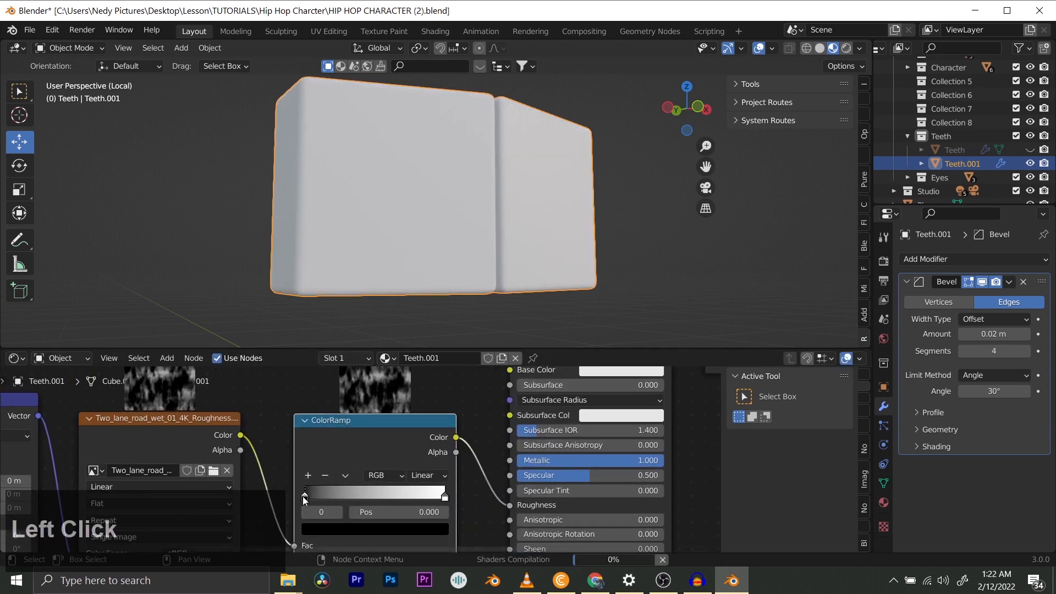
mouse_move(306, 500)
left_mouse_down()
mouse_move(362, 500)
mouse_move(306, 498)
left_mouse_up()
left_click_drag(448, 497, 346, 498)
middle_click_drag(468, 227, 527, 240)
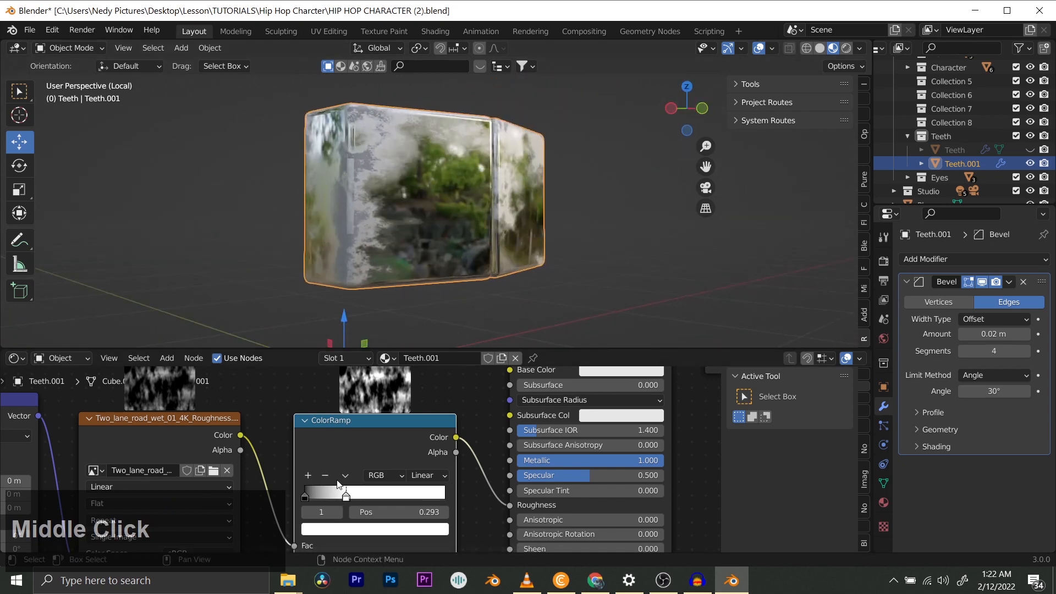
mouse_move(304, 499)
left_mouse_down()
mouse_move(330, 500)
mouse_move(320, 497)
left_mouse_up()
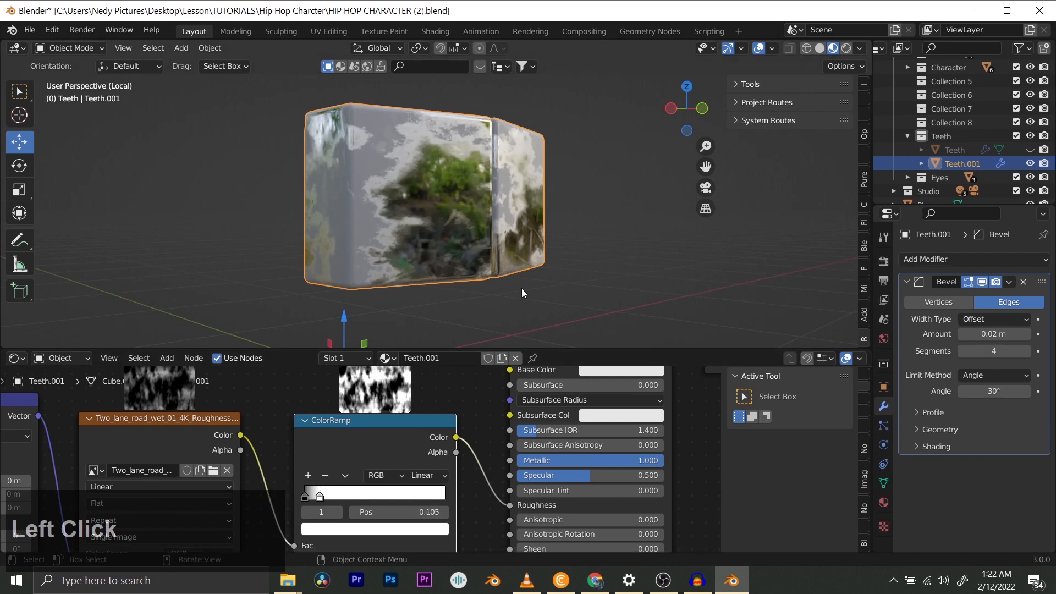
middle_click_drag(524, 294, 487, 372)
scroll(452, 422, "down", 2)
middle_click_drag(452, 421, 425, 436, "shift")
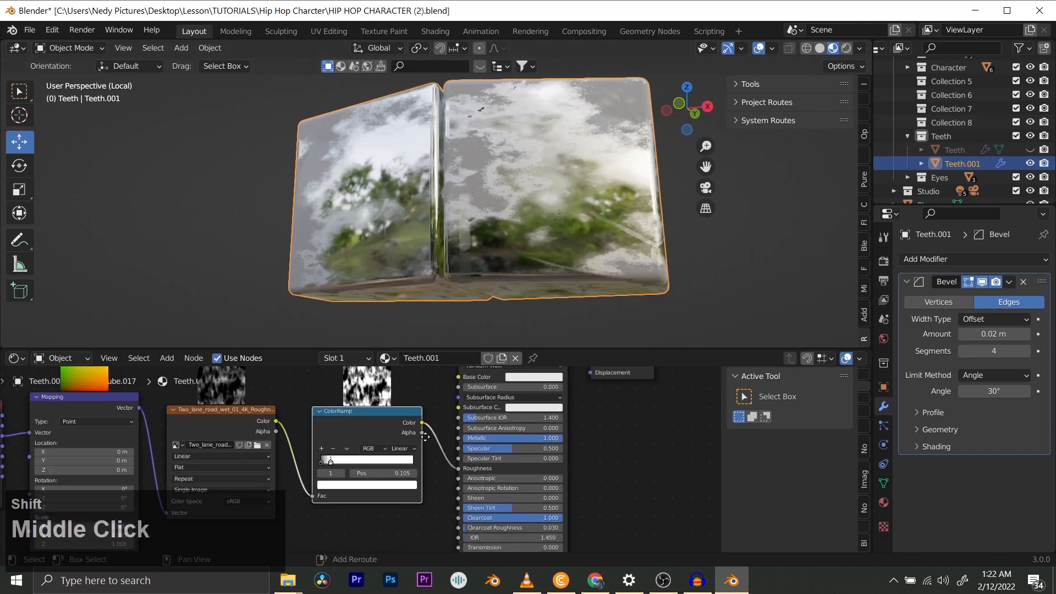
- Delete the ColorRamp and roughness Image Texture nodes from the Teeth.001 material
left_click(352, 438)
key("x")
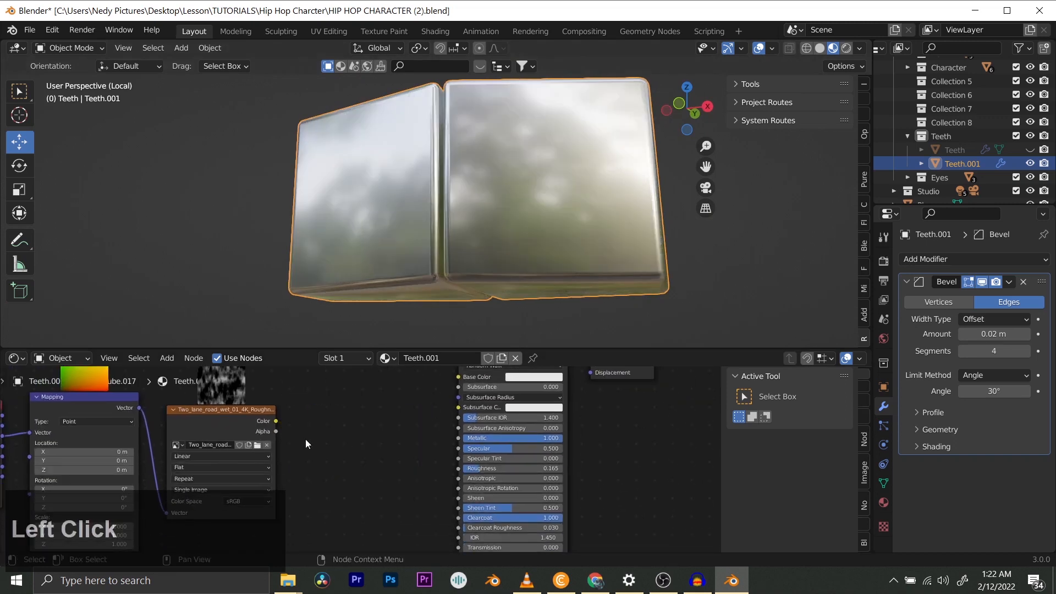
key("x")
scroll(359, 426, "down", 1)
scroll(360, 425, "up", 1)
middle_click_drag(399, 449, 360, 435, "shift")
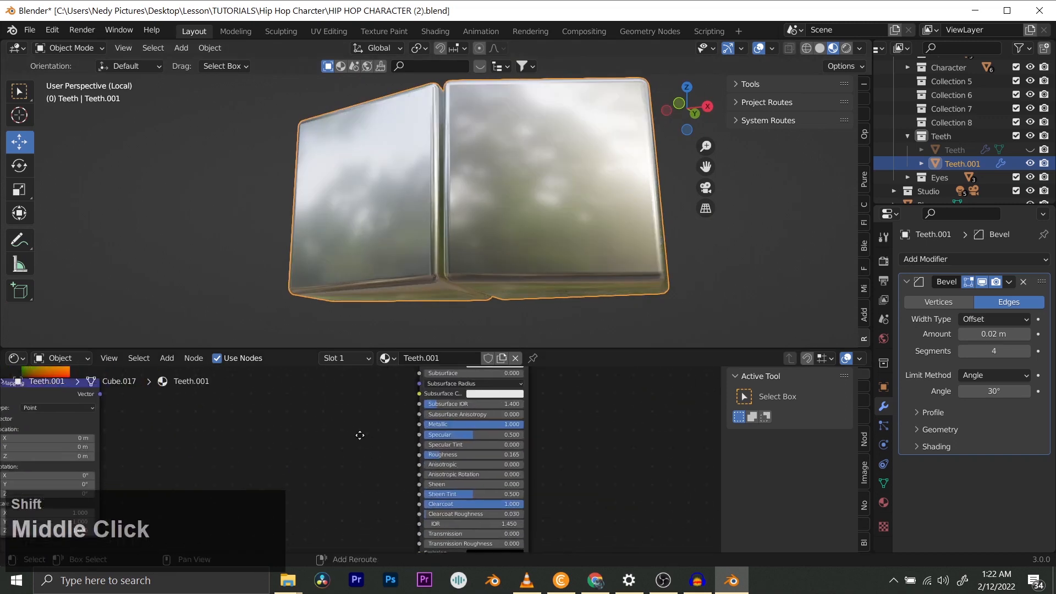
- Set the Teeth.001 material's Roughness to 0.100
left_click_drag(438, 457, 433, 457)
middle_click_drag(385, 275, 437, 266)
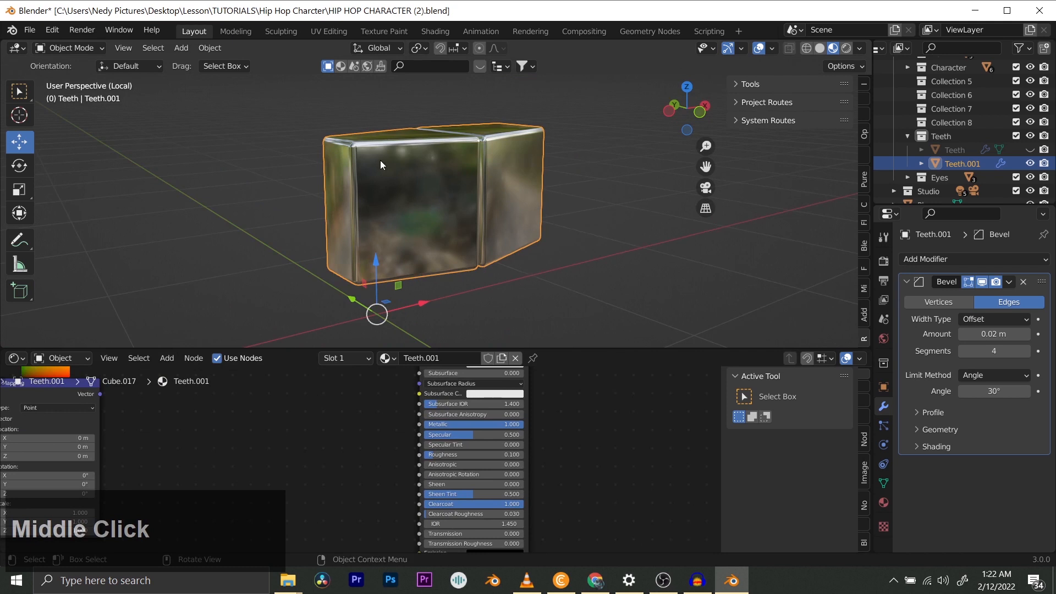
- Duplicate Teeth.001 in place and hide Teeth.001
key("shift+d")
right_click(425, 170)
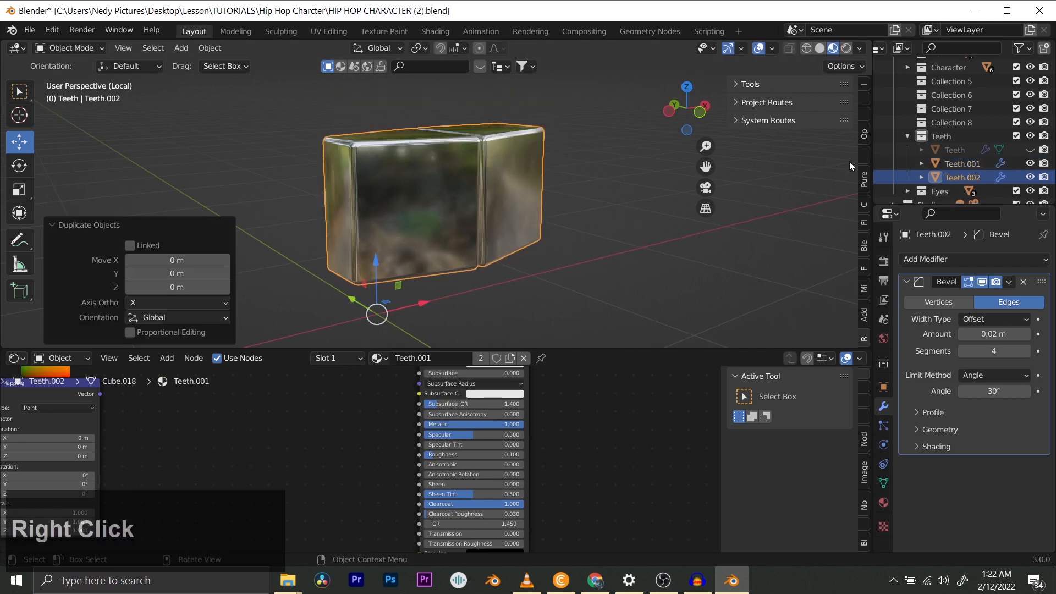
left_click(1030, 163)
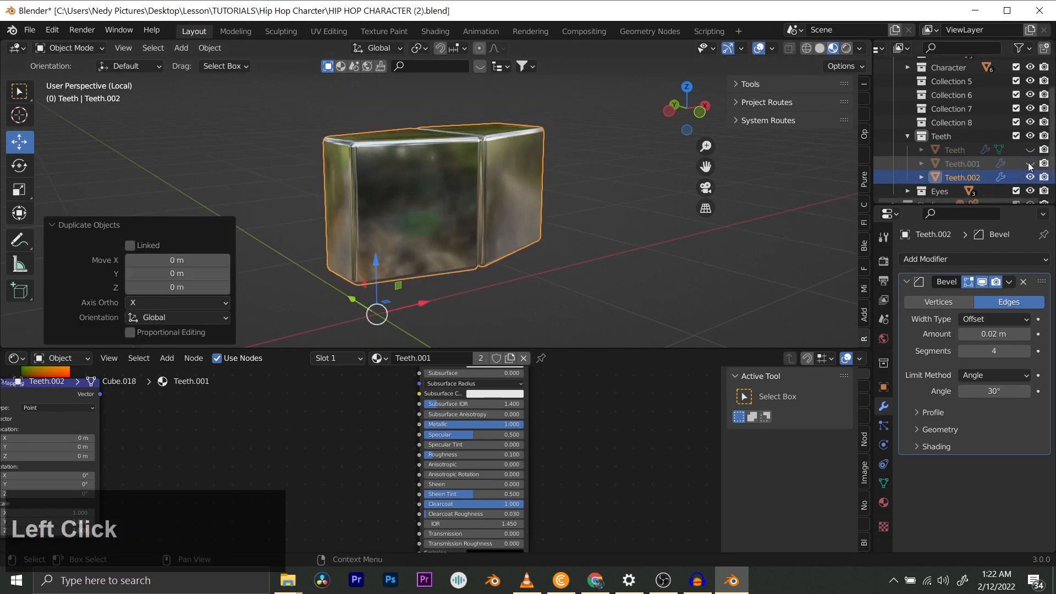
- Make the material on Teeth.002 a single-user copy and save the file
left_click(479, 361)
scroll(478, 383, "down", 5)
middle_click_drag(477, 385, 405, 444, "shift")
key("ctrl+s")
scroll(405, 448, "up", 4)
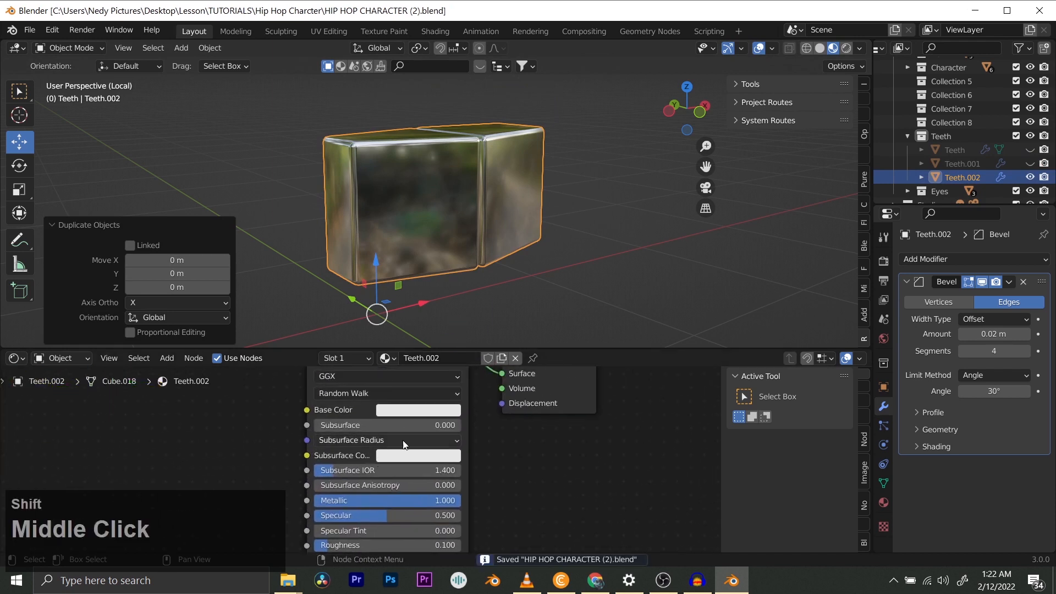
- Change the Teeth.002 material's Base Color to a golden orange and save the file
left_click(409, 414)
left_click_drag(435, 266, 416, 301)
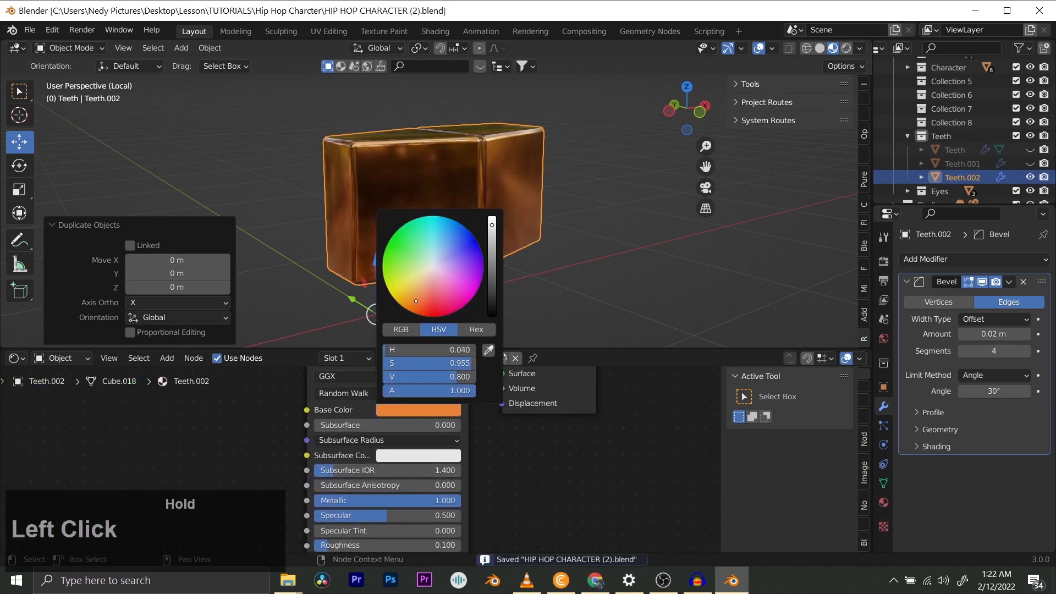
scroll(540, 242, "down", 2)
middle_click_drag(540, 242, 471, 219)
key("ctrl+s")
scroll(498, 221, "up", 5)
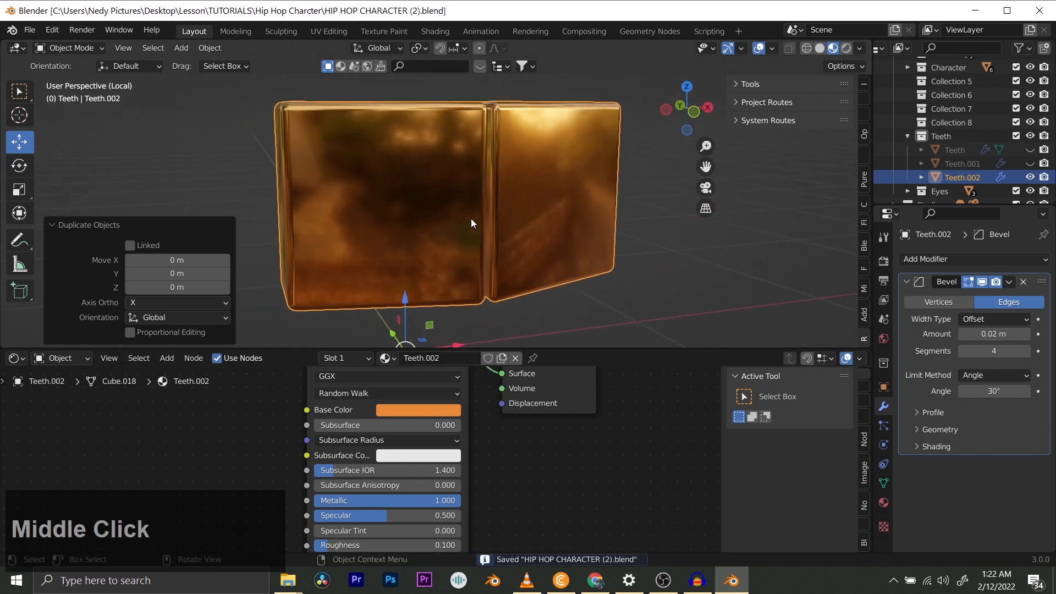
- Toggle through the three teeth variants, leave only the original Teeth object shown and exit local view
left_click(1030, 177)
left_click(1031, 150)
left_click(1031, 150)
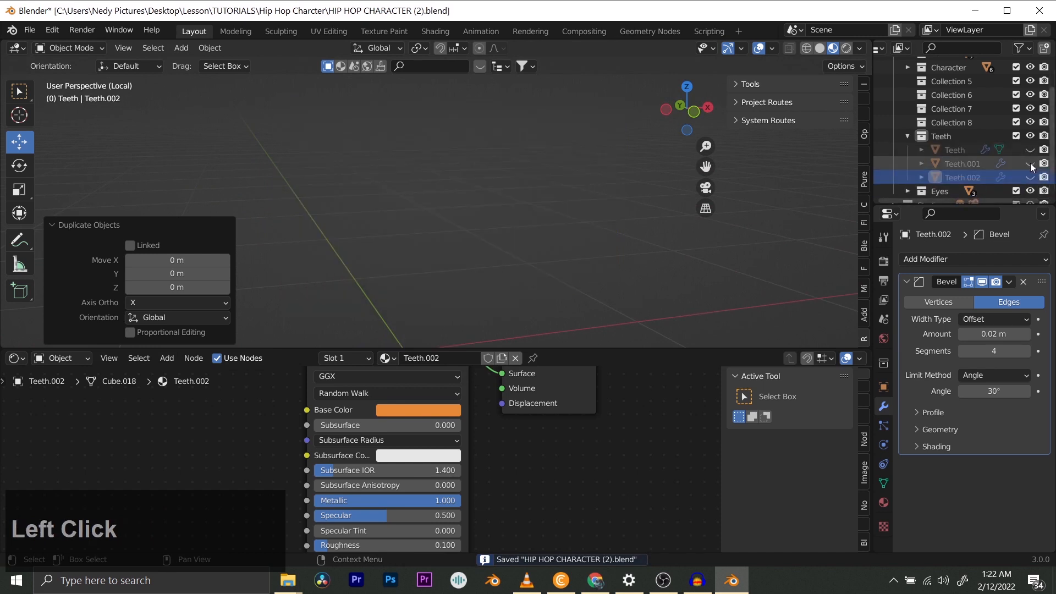
left_click(1030, 163)
left_click(1030, 164)
left_click(1030, 177)
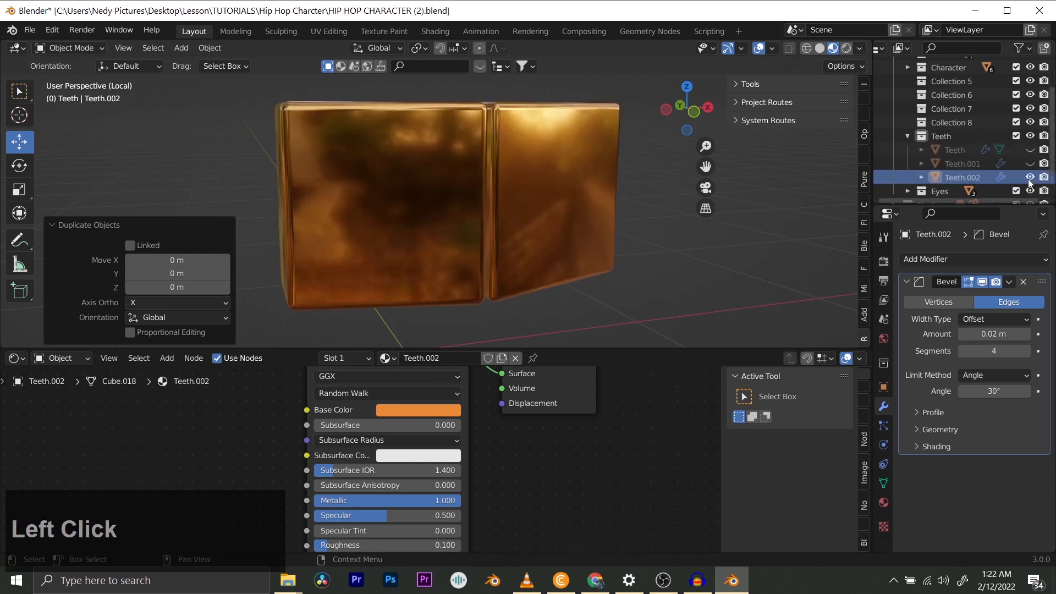
left_click(1031, 178)
left_click(948, 137)
mouse_move(478, 182)
middle_mouse_down()
mouse_move(517, 179)
mouse_move(473, 183)
middle_mouse_up()
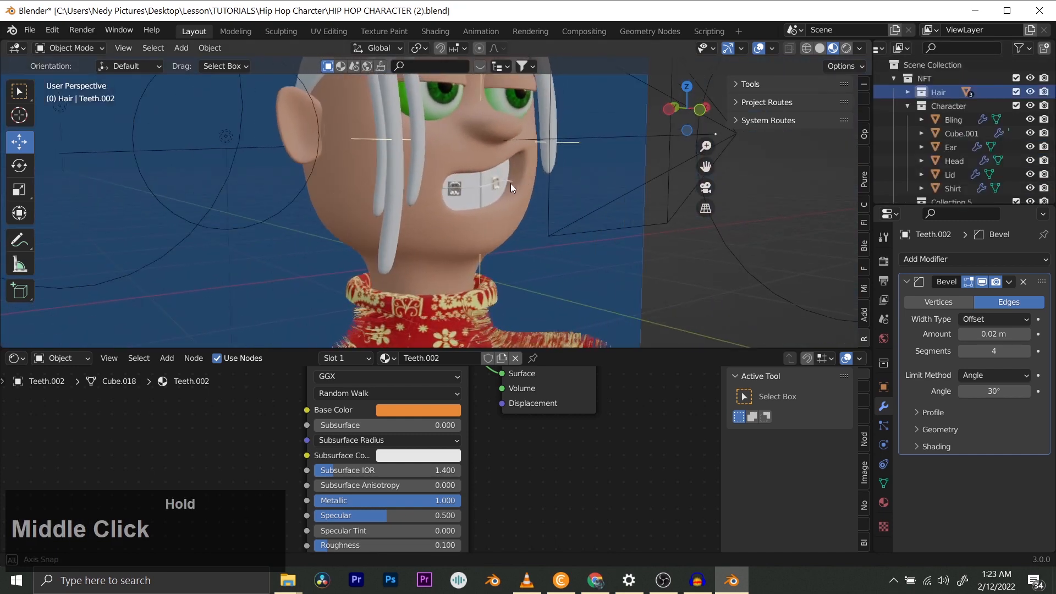
- Examine the original teeth and the bling on the character's mouth from several angles
left_click(473, 182)
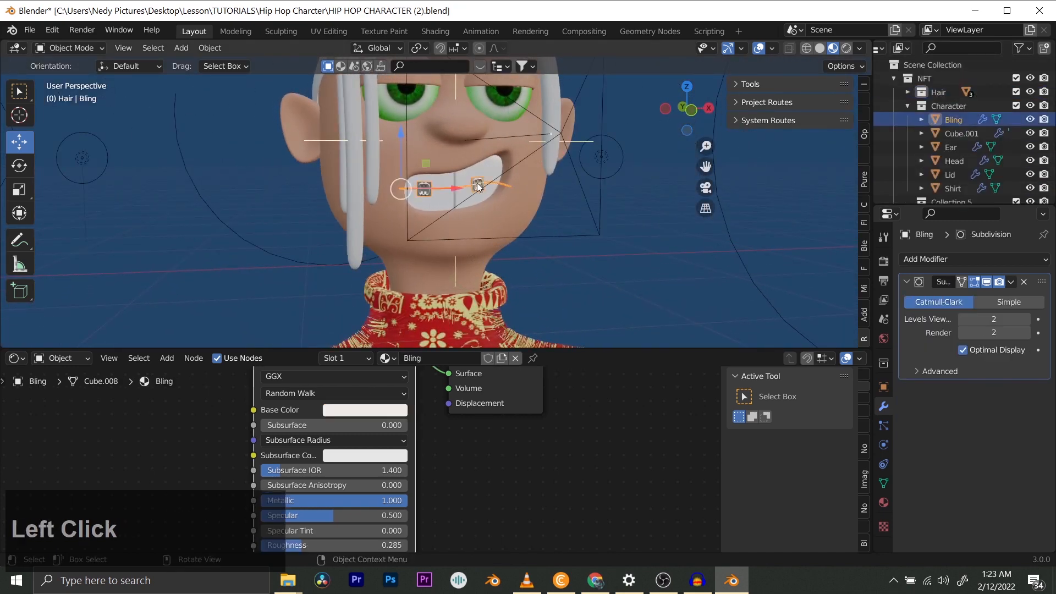
left_click(477, 183)
scroll(478, 184, "down", 3)
middle_click_drag(479, 183, 548, 186)
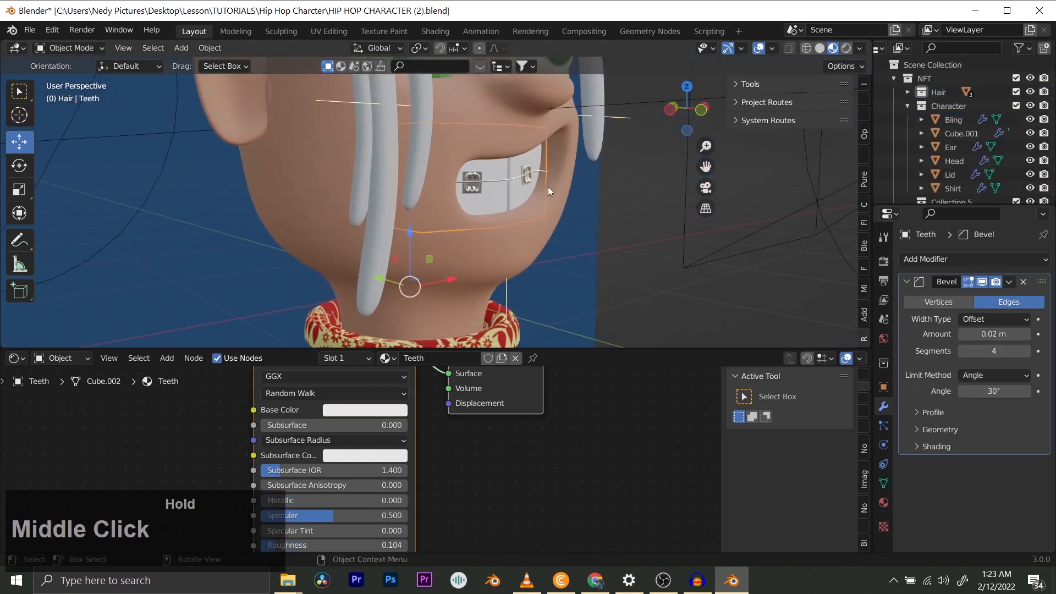
scroll(545, 187, "down", 4)
middle_click(442, 250)
scroll(440, 252, "up", 6)
middle_click_drag(419, 210, 490, 201)
scroll(404, 203, "down", 4)
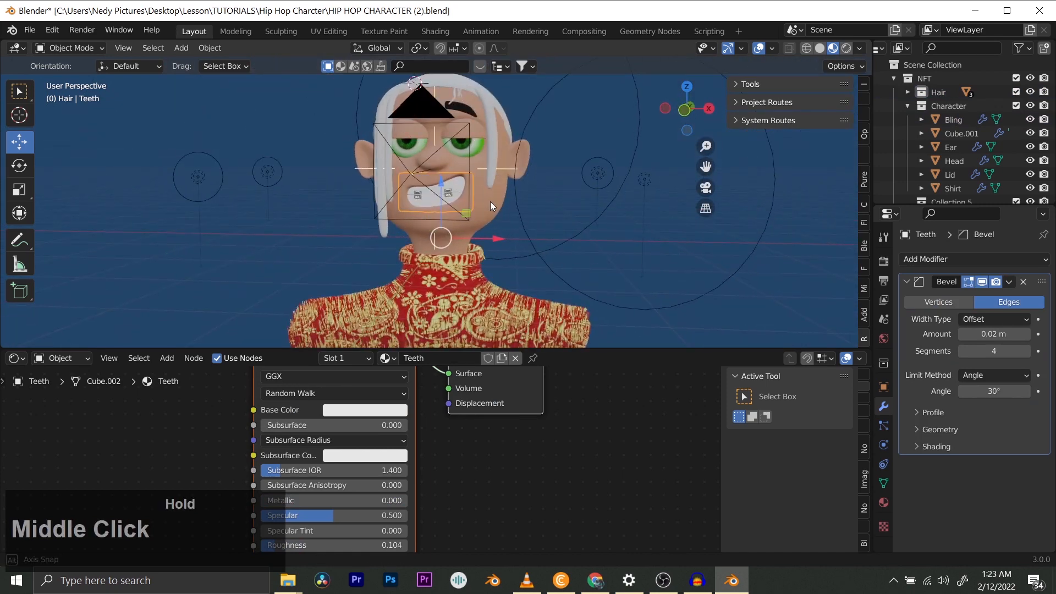
- Deselect the teeth and collapse the Character collection in the Outliner
left_click(519, 156)
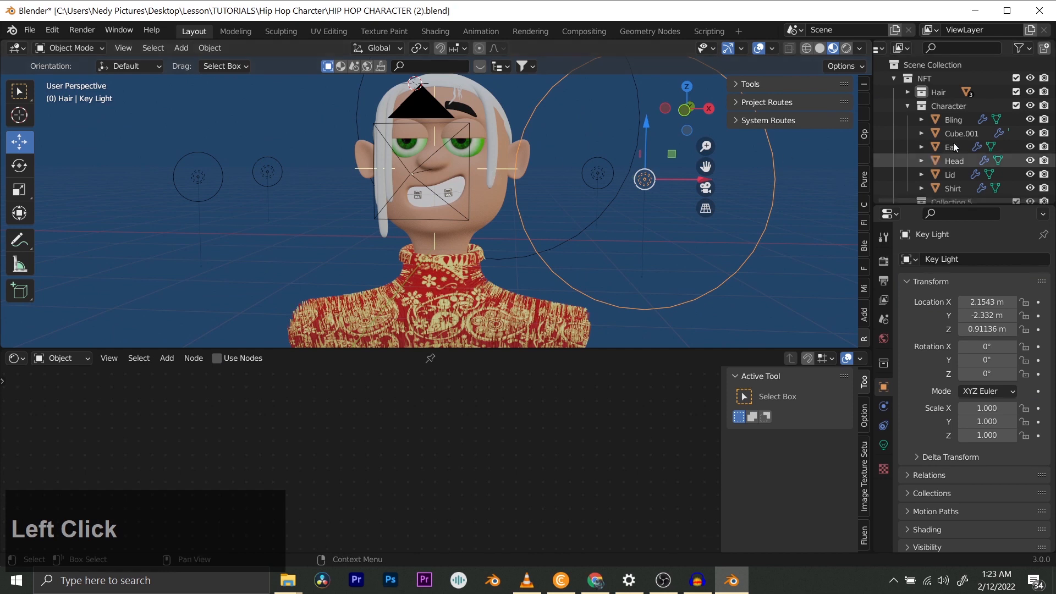
scroll(943, 121, "up", 1)
left_click(909, 105)
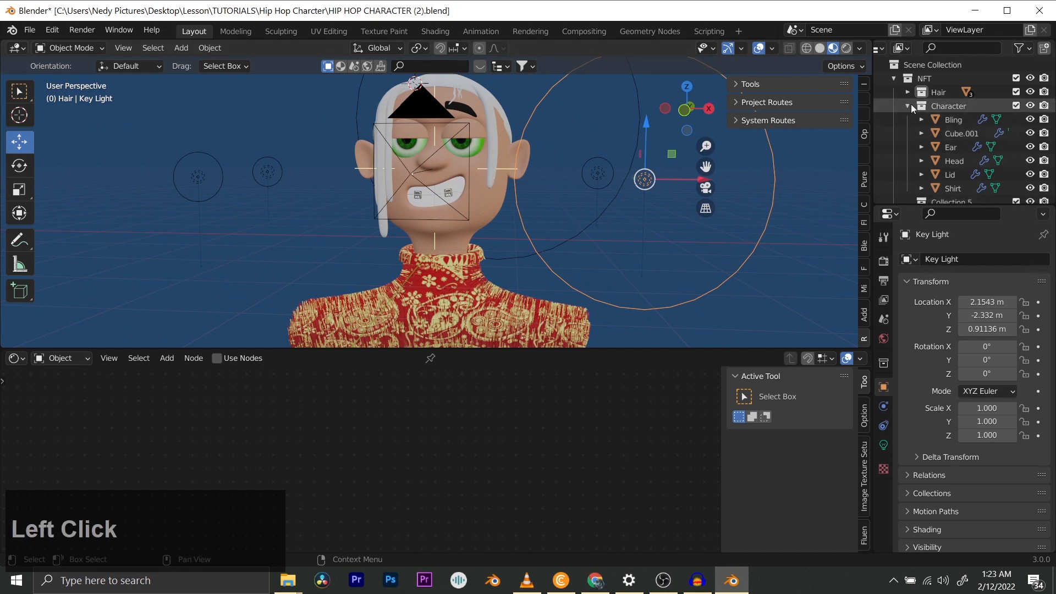
- Collapse the NFT collection, hide the Studio collection in the viewport and save the file
left_click(894, 78)
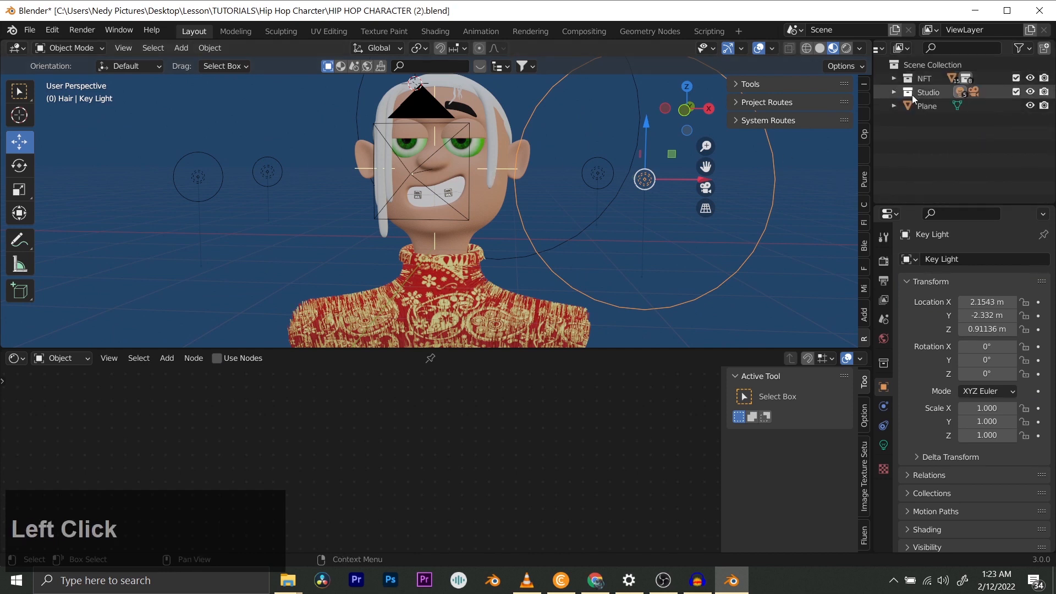
left_click(1030, 92)
middle_click_drag(487, 160, 446, 225)
key("ctrl+s")
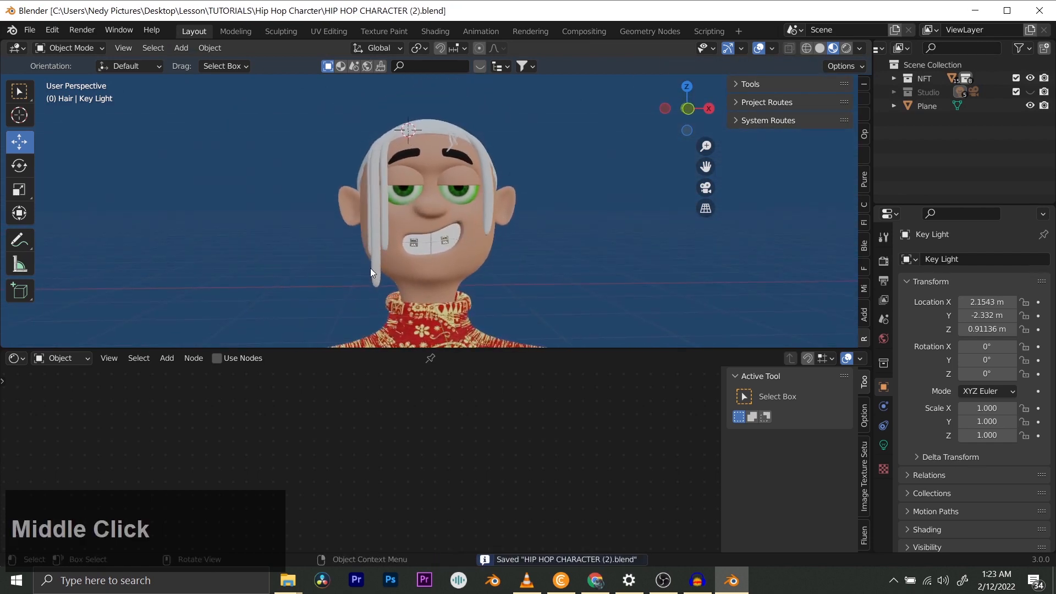
- Rename Collection 8 inside the NFT collection to Blings
left_click(895, 79)
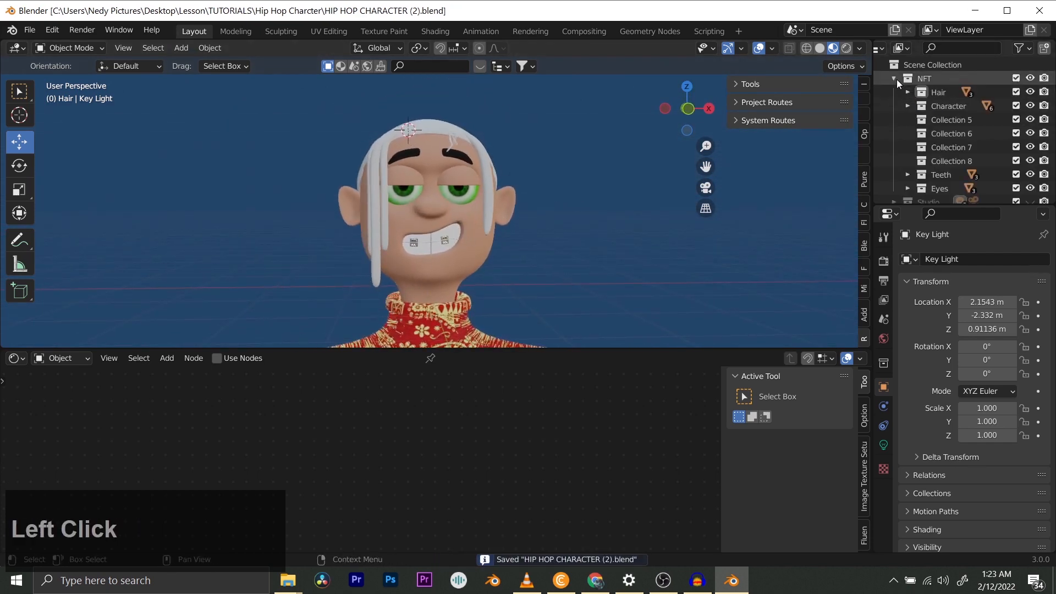
double_click(943, 161)
scroll(943, 162, "down", 1)
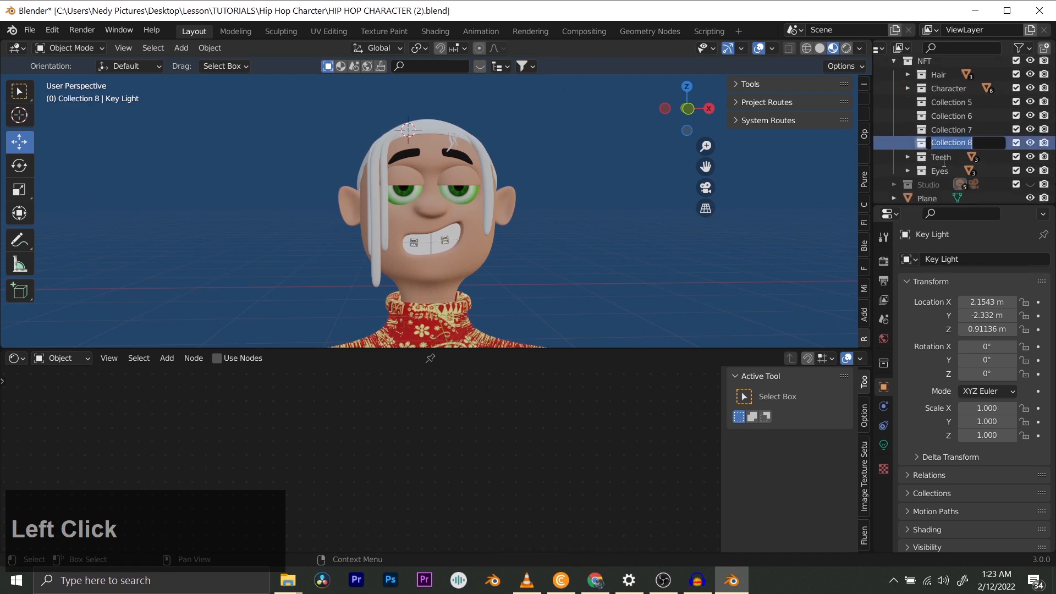
key("Caps_Lock")
type("Bling")
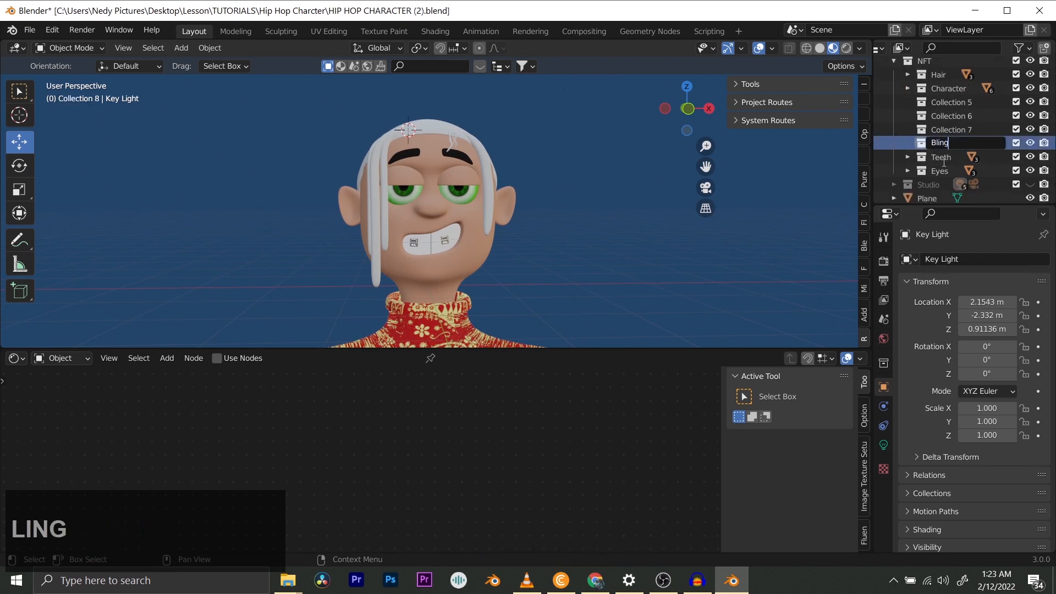
type("s")
key("Return")
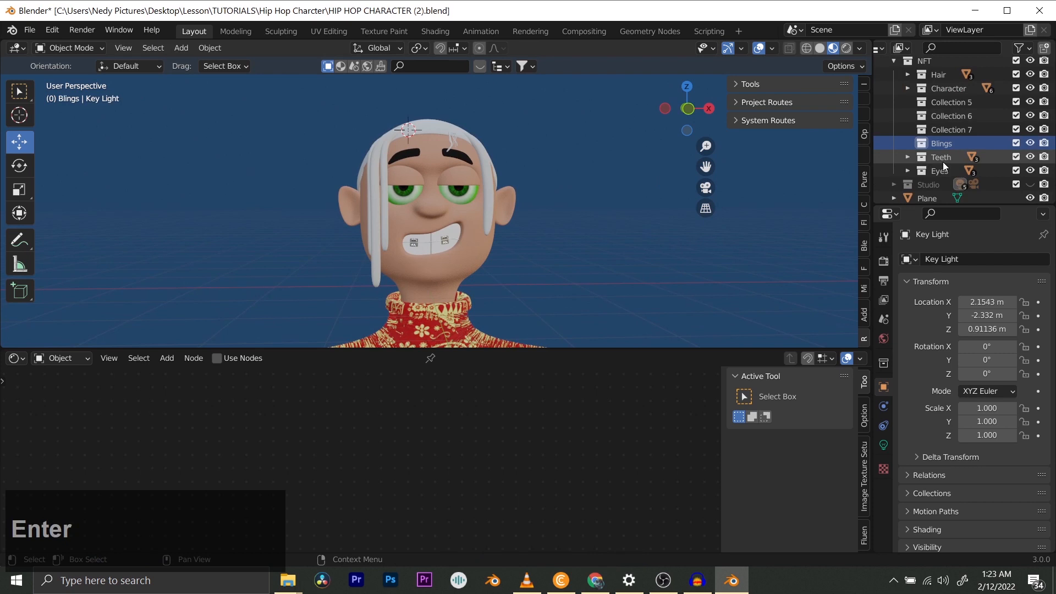
- Add an ico sphere with 2 subdivisions and a 1 m radius to the Blings collection
scroll(408, 222, "up", 3)
middle_click_drag(407, 223, 424, 219, "shift")
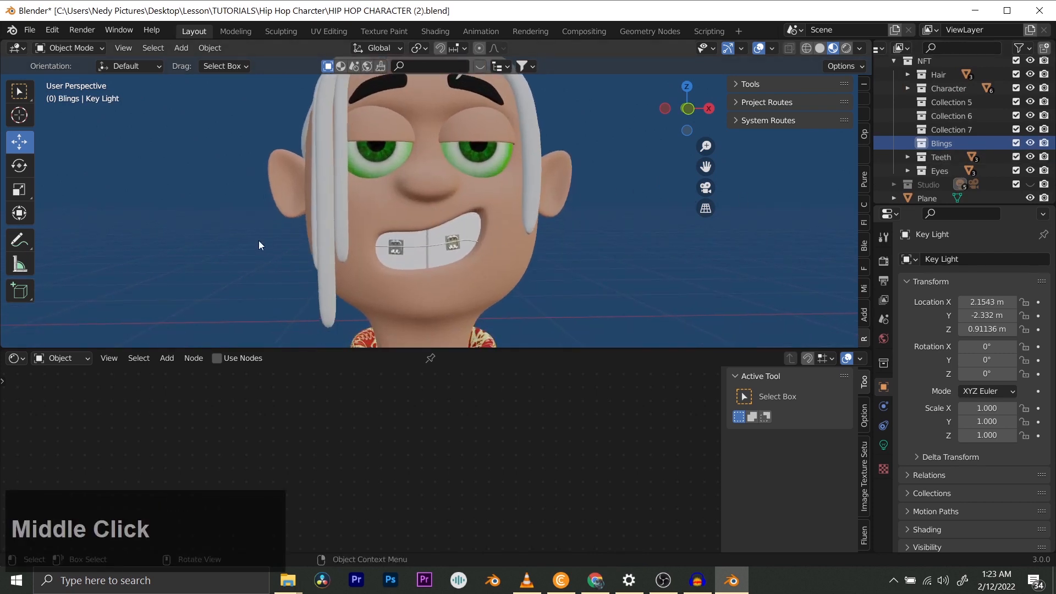
key("shift+a")
mouse_move(217, 235)
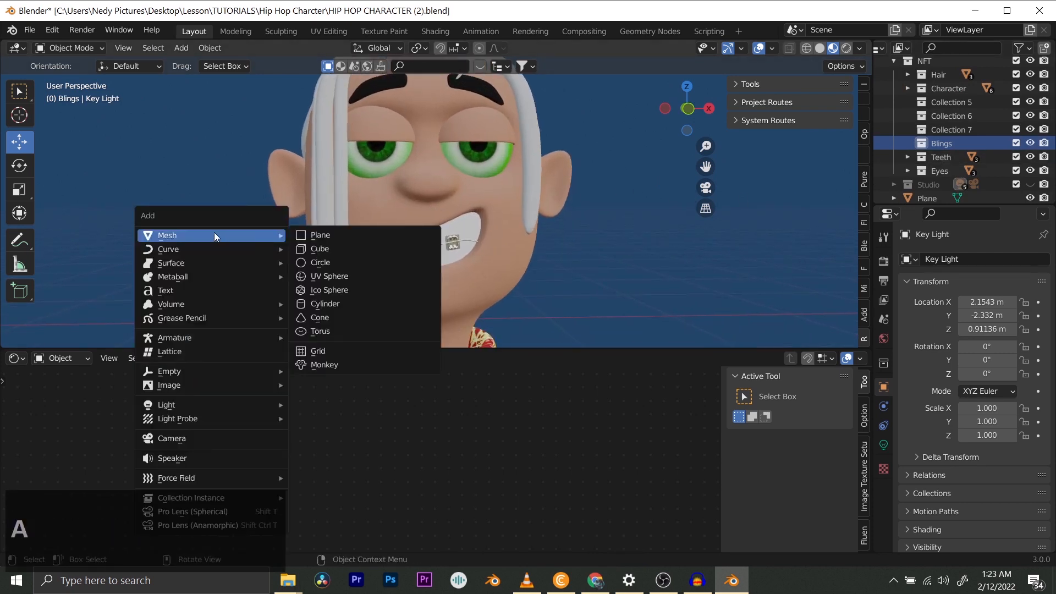
left_click(361, 288)
scroll(417, 165, "down", 2)
middle_click_drag(417, 165, 434, 173, "shift")
scroll(434, 173, "up", 2)
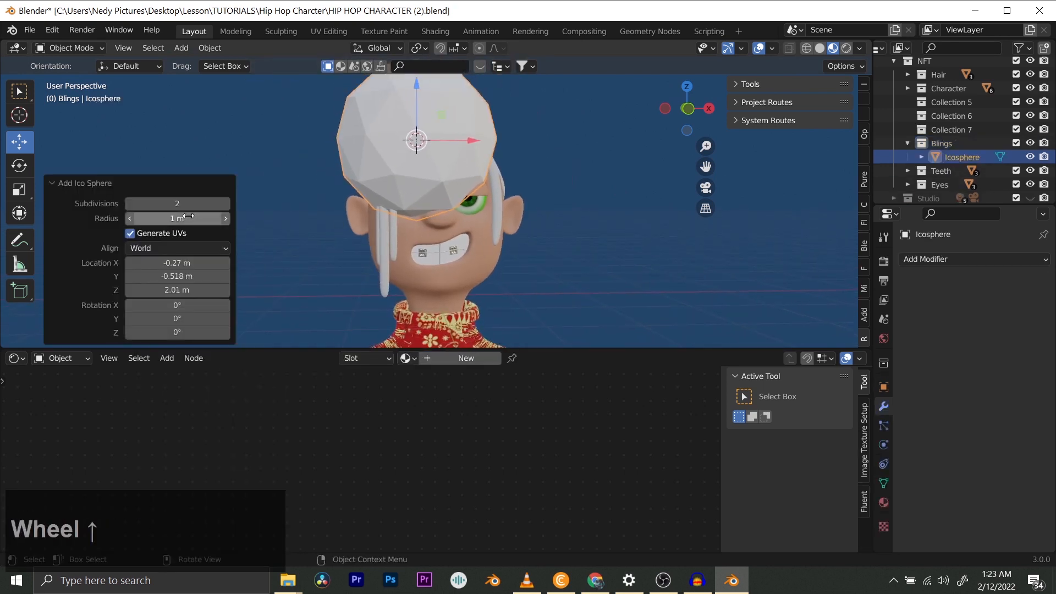
left_click(127, 205)
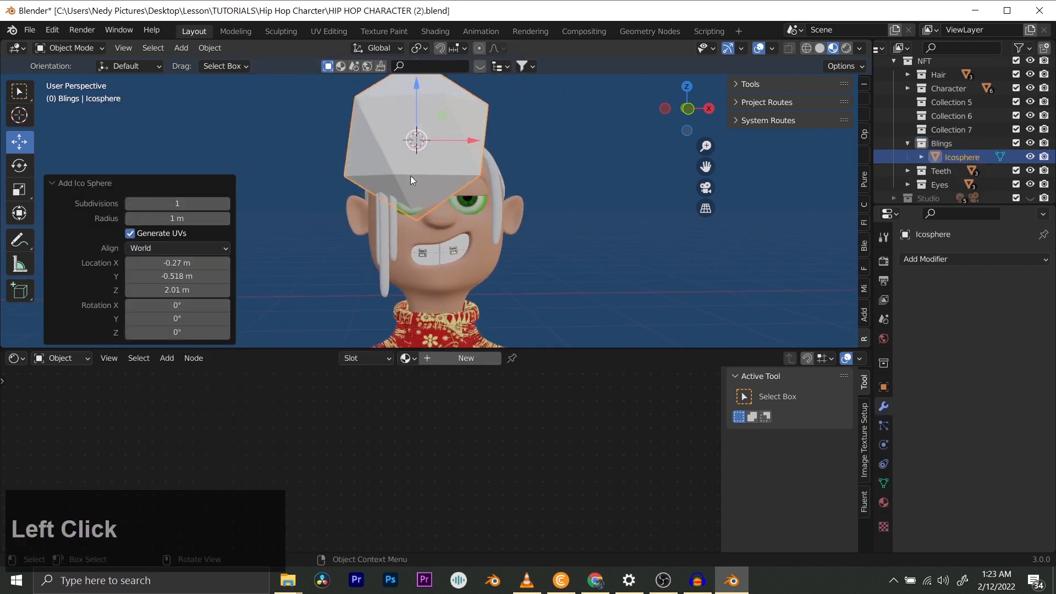
left_click(226, 204)
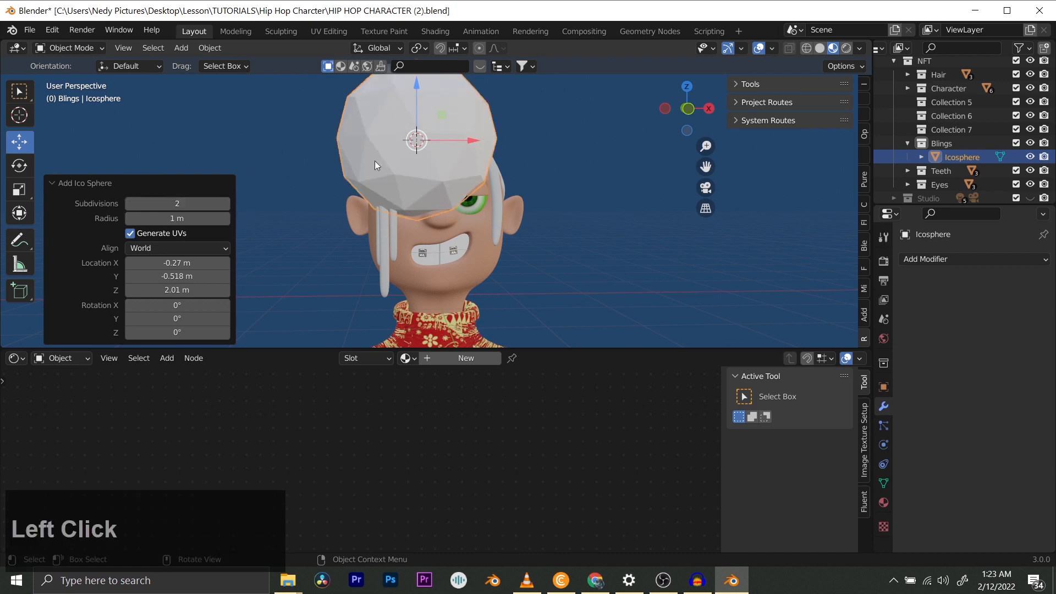
- Scale the ico sphere down to about 0.09 and place it on the character's left earlobe as an earring
key("s")
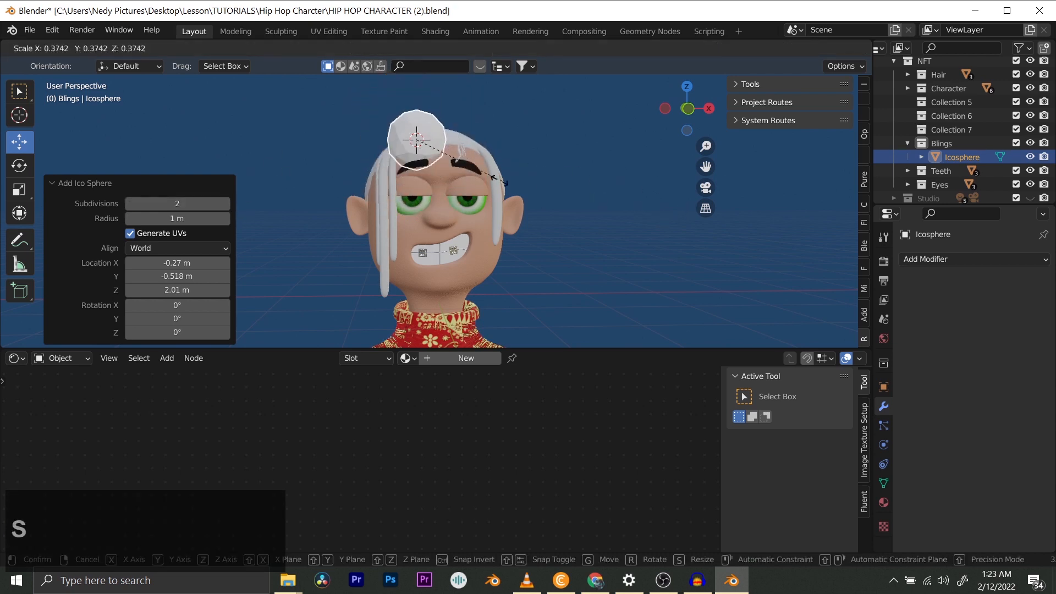
left_click(430, 163)
key("g")
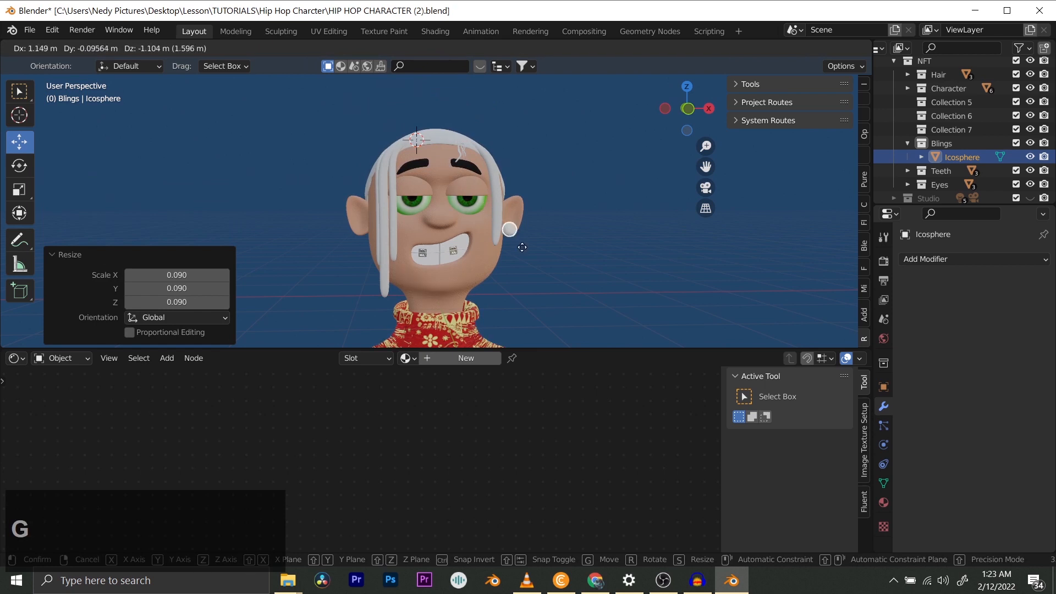
left_click(525, 247)
middle_click_drag(524, 248, 450, 231)
scroll(484, 275, "up", 3)
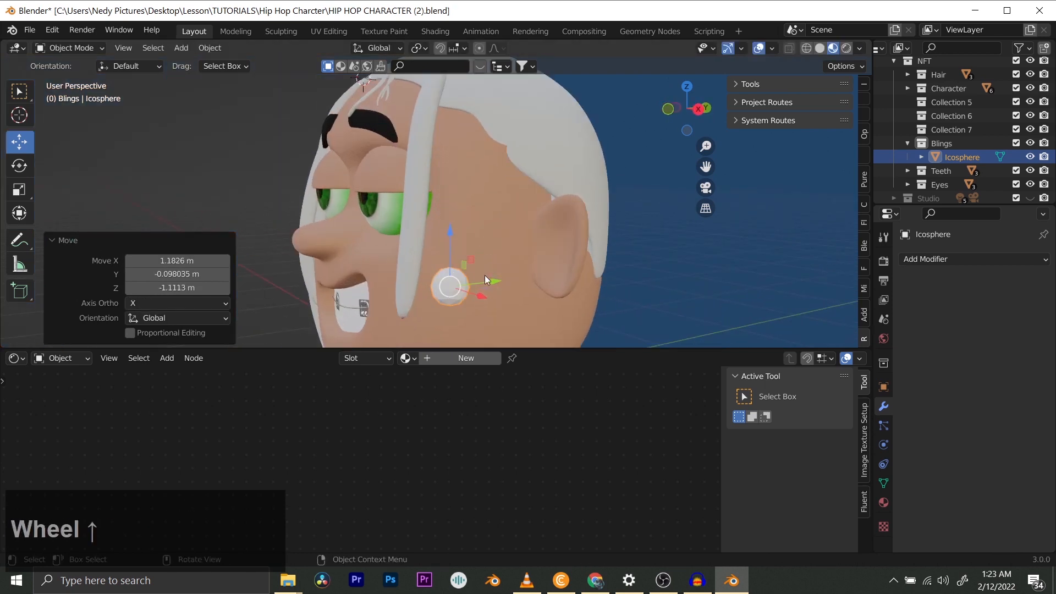
left_click_drag(485, 278, 597, 283)
left_click_drag(641, 273, 658, 272)
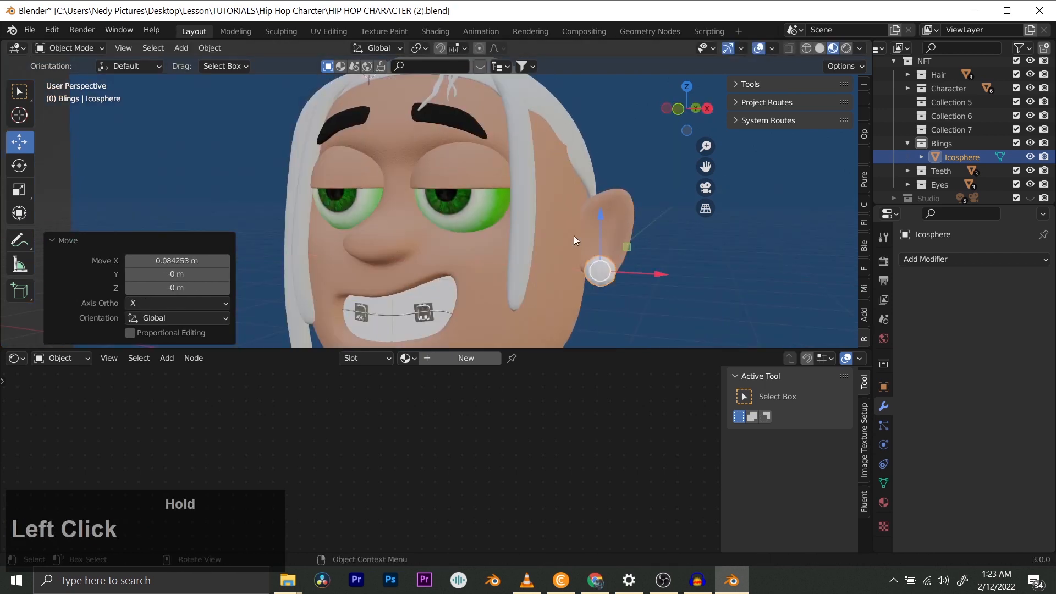
- Add a Mirror modifier on X to the earring with Head as the mirror object and save the file
scroll(550, 231, "down", 3)
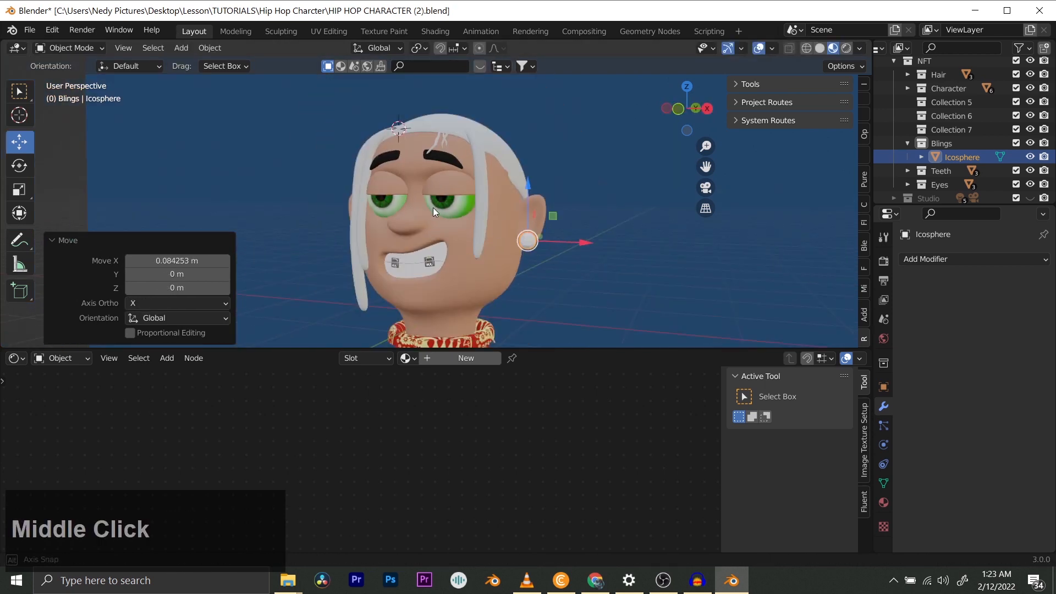
middle_click_drag(433, 208, 461, 214)
middle_click_drag(461, 215, 440, 221)
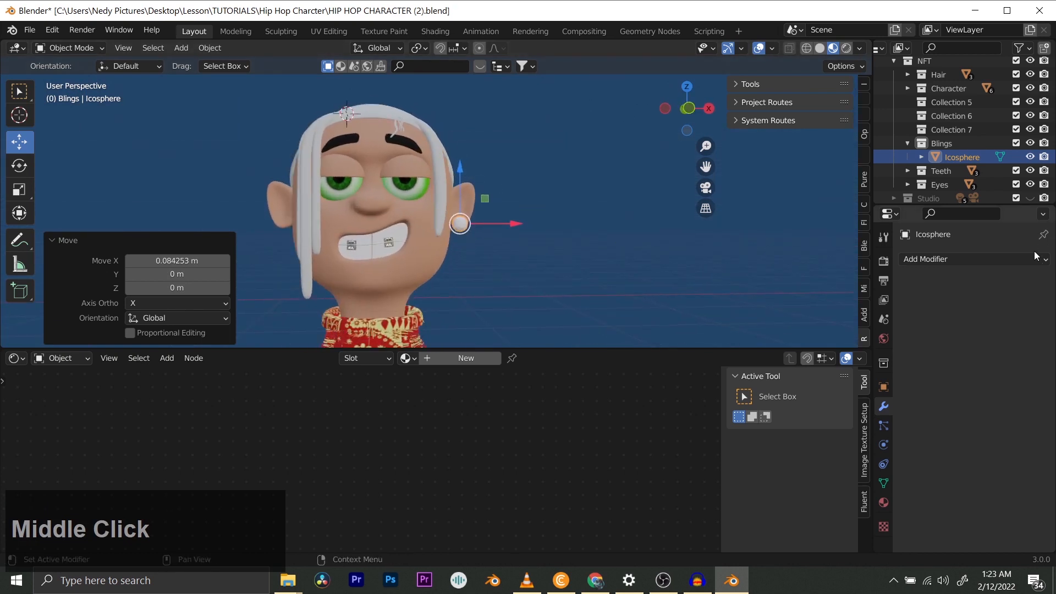
left_click(991, 259)
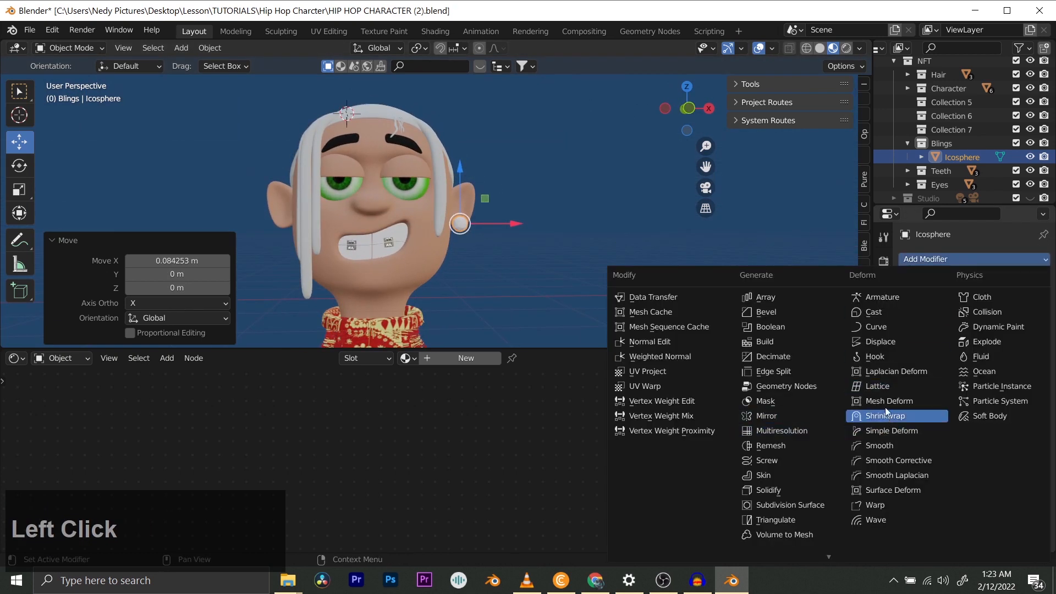
left_click(766, 416)
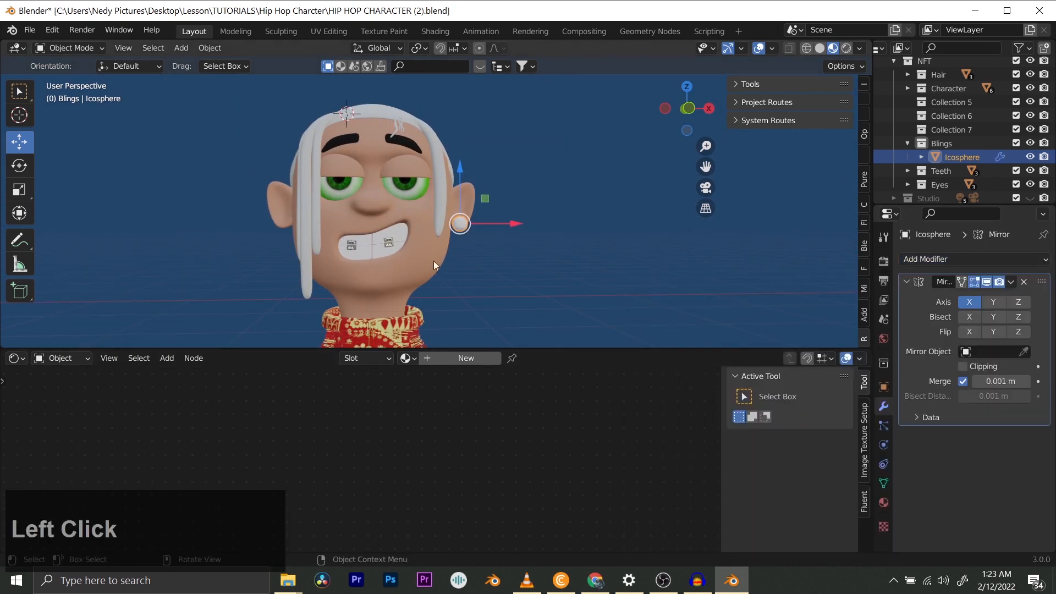
left_click(1024, 351)
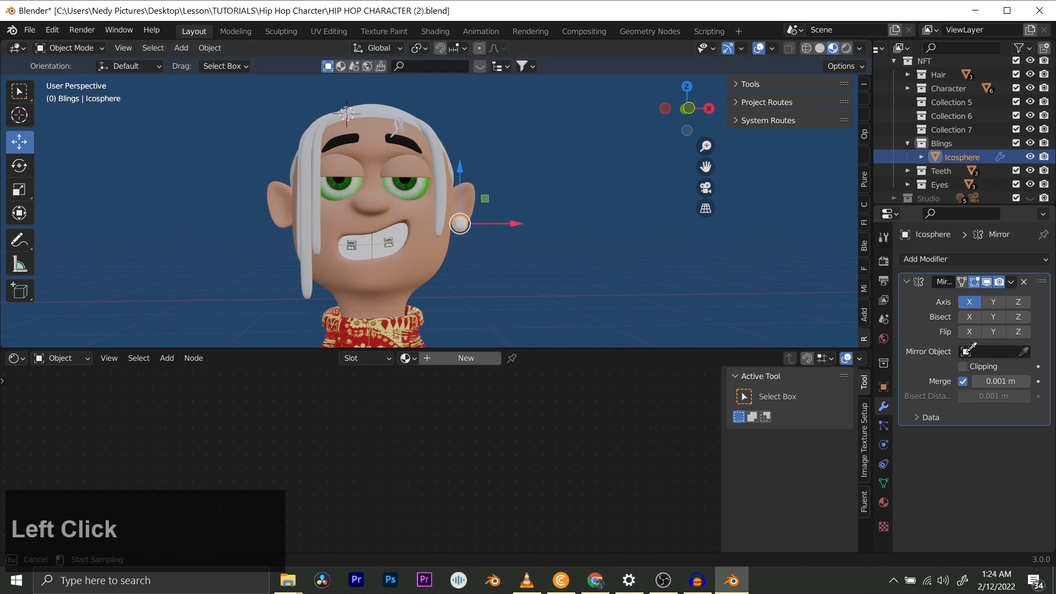
left_click(407, 209)
key("ctrl+s")
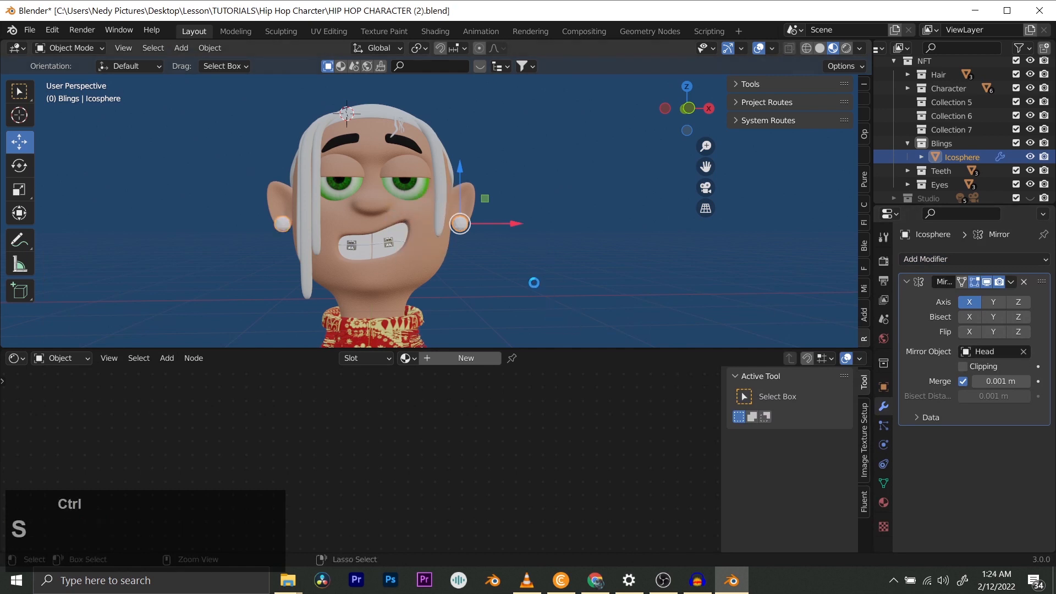
- Give the earrings a new material with Metallic 1.000 and Roughness 0.333
scroll(517, 274, "up", 3)
middle_click_drag(503, 262, 509, 233, "shift")
left_click(446, 358)
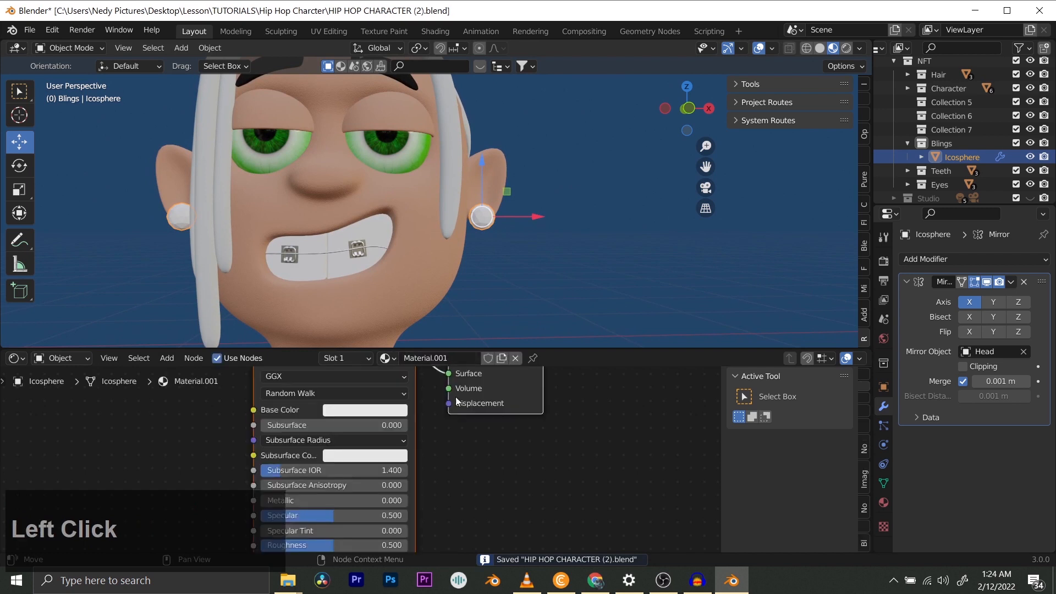
scroll(413, 414, "up", 2)
scroll(428, 415, "up", 1)
middle_click_drag(463, 470, 439, 453, "shift")
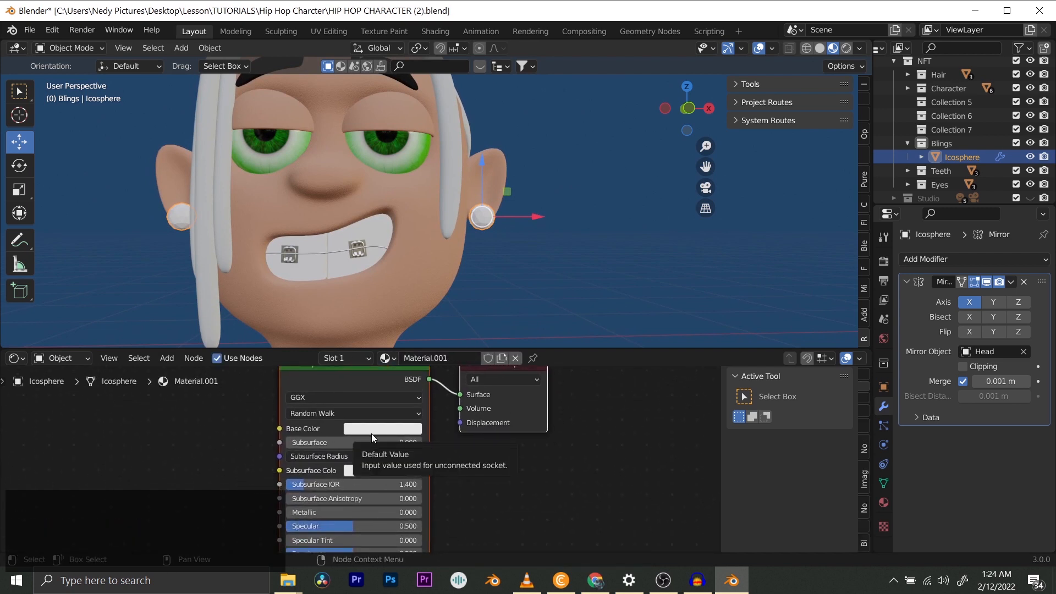
middle_click_drag(404, 514, 330, 452, "shift")
left_click_drag(330, 449, 413, 449)
scroll(414, 450, "up", 1)
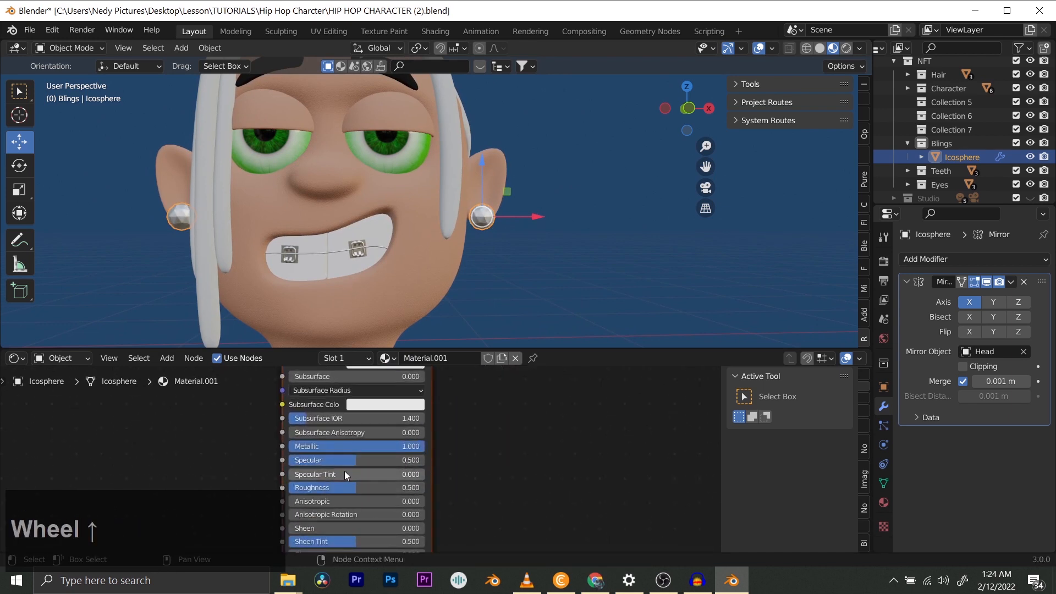
left_click_drag(350, 487, 329, 487)
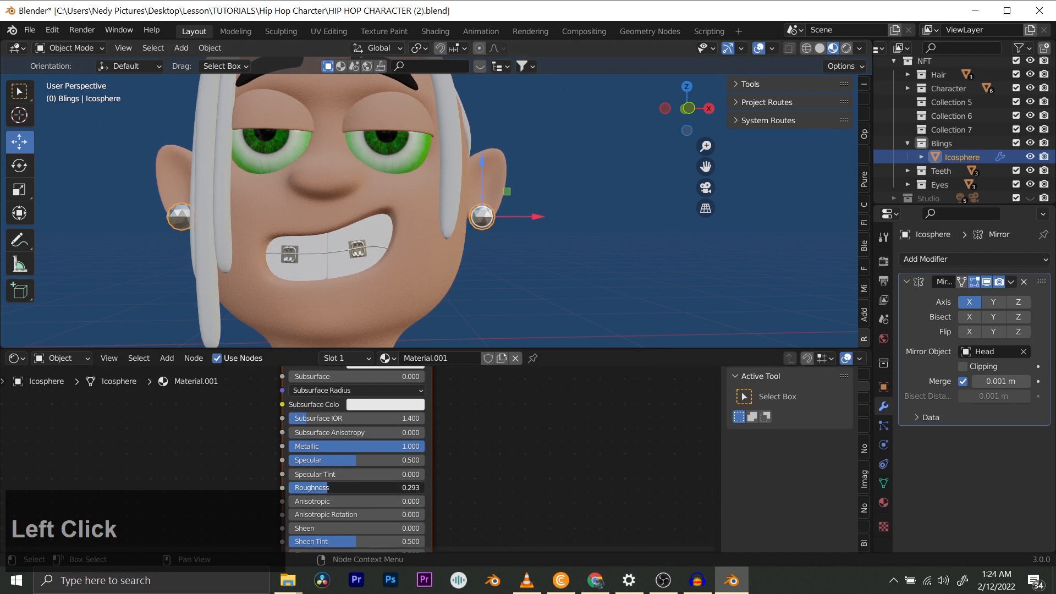
- Rename the earring object in the Blings collection to Bling
middle_click_drag(503, 226, 452, 211, "shift")
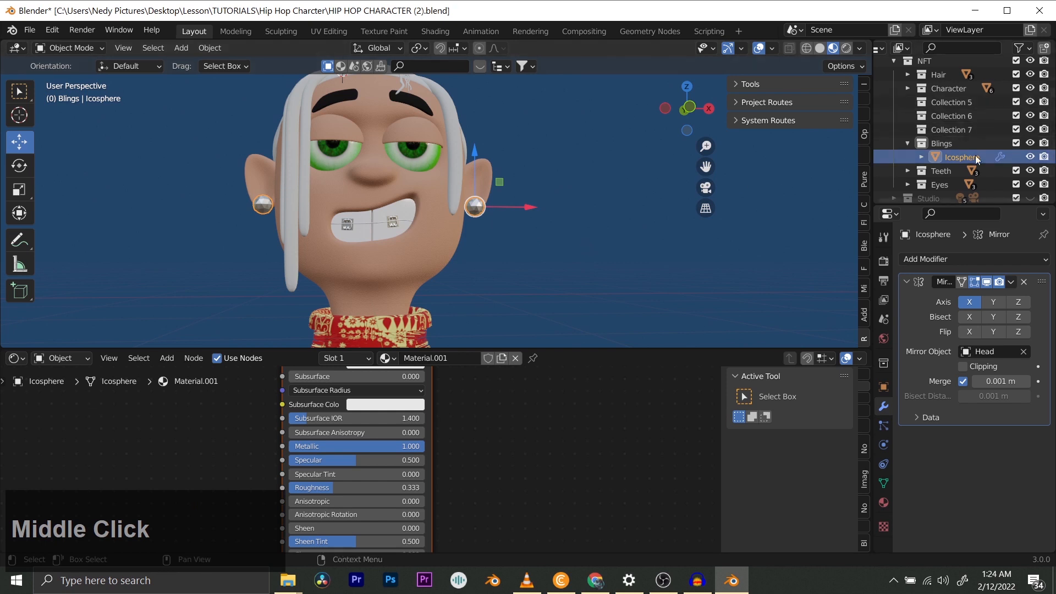
double_click(956, 156)
scroll(955, 157, "down", 1)
key("Caps_Lock")
type("B")
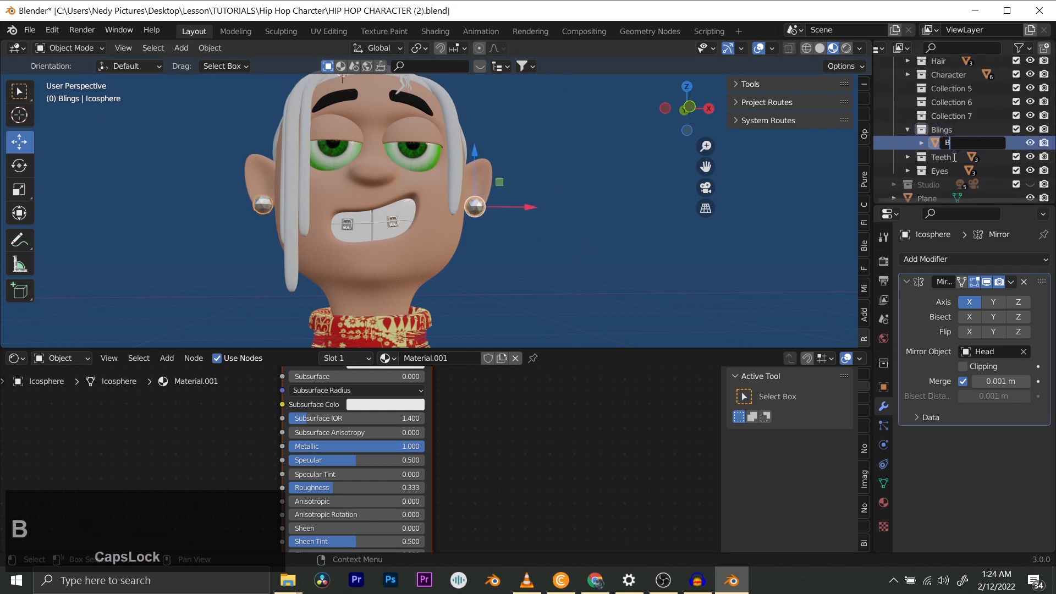
type("ling")
key("Return")
left_click(951, 143)
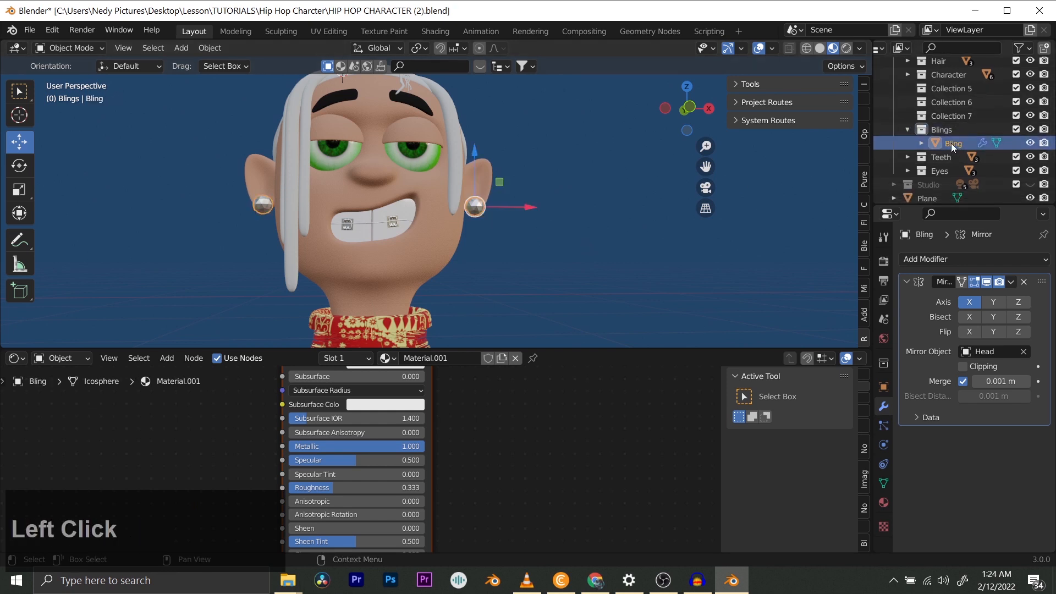
- Duplicate the Bling earrings in place and hide the original Bling in the viewport
middle_click_drag(464, 210, 495, 246, "shift")
scroll(394, 218, "up", 2)
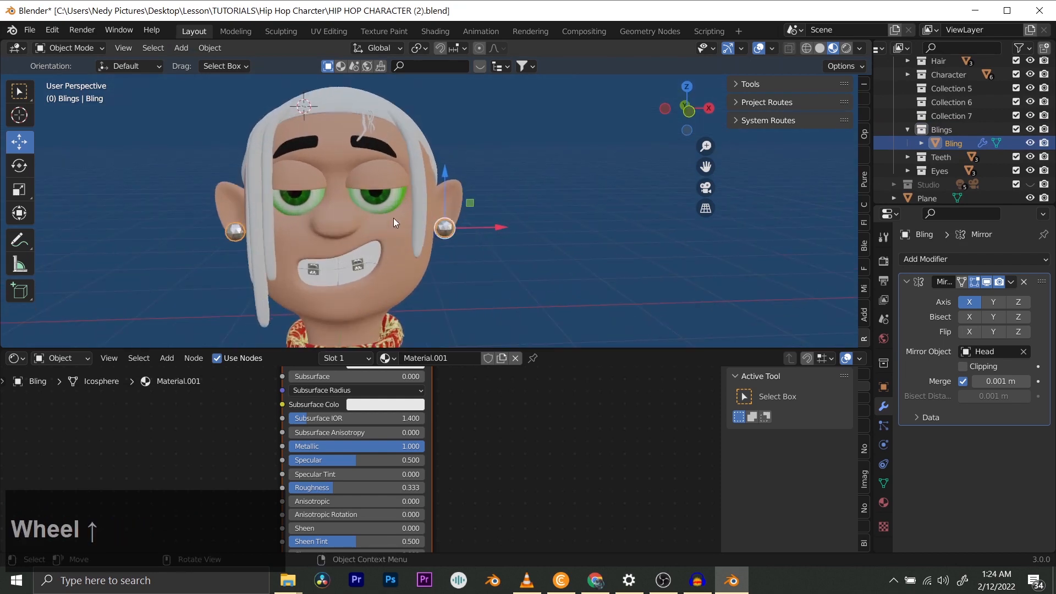
middle_click_drag(394, 217, 492, 231, "shift")
key("shift+d")
right_click(542, 212)
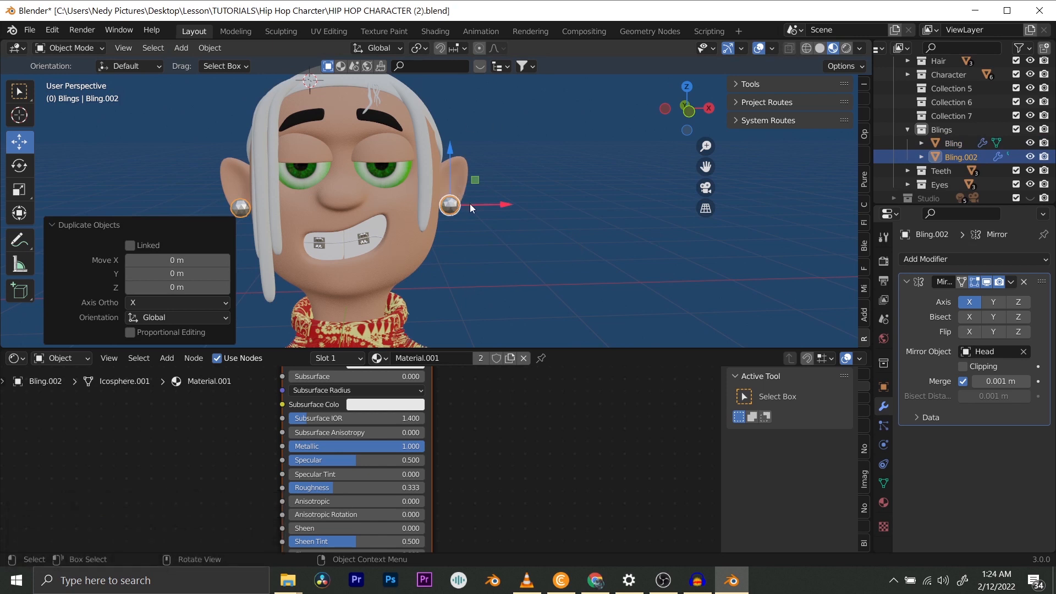
left_click(1027, 143)
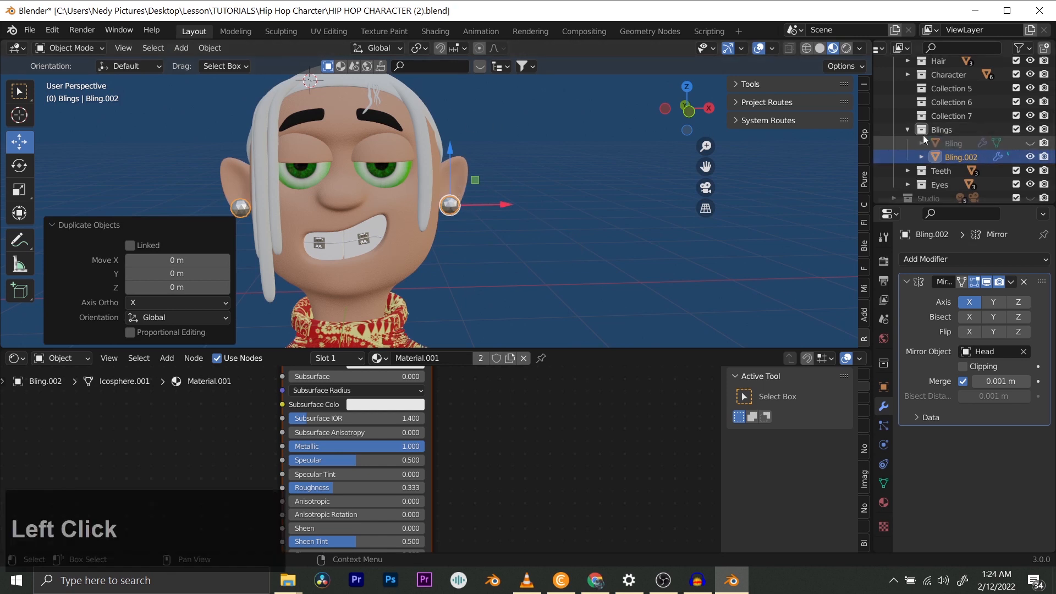
- Make the duplicated earrings' material a single-user copy, save the file and bring its shader nodes into view
left_click(480, 358)
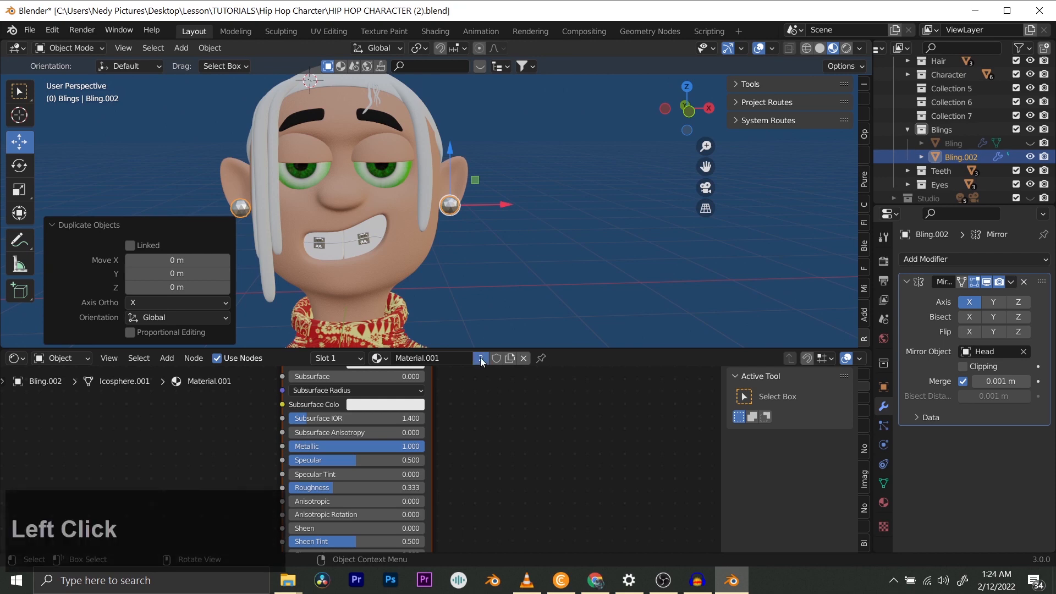
key("ctrl+s")
scroll(461, 422, "down", 2)
middle_click_drag(459, 417, 447, 441, "shift")
scroll(429, 451, "up", 2)
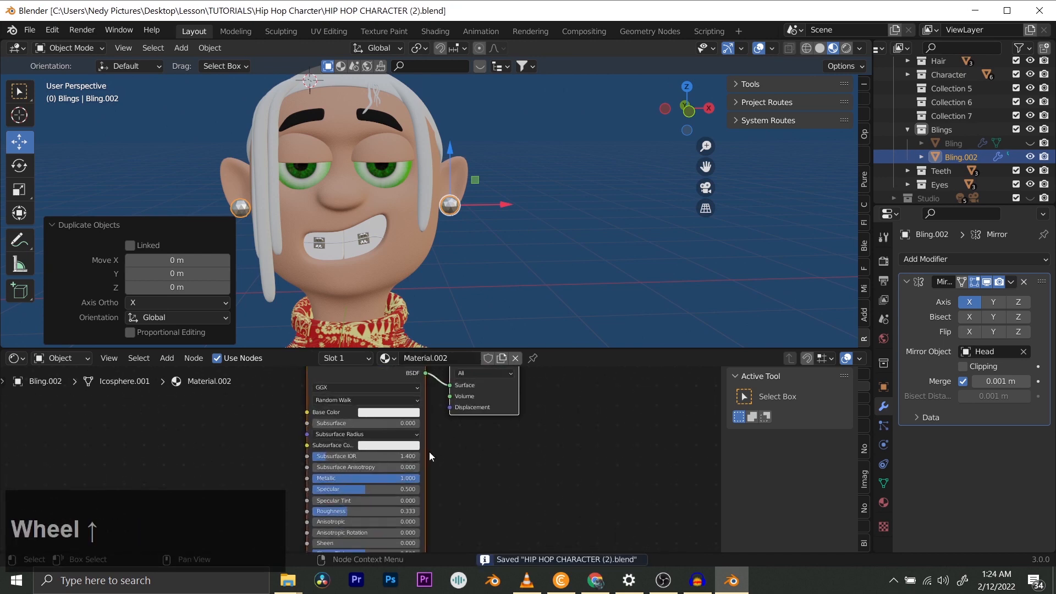
scroll(429, 451, "down", 1)
scroll(429, 451, "up", 2)
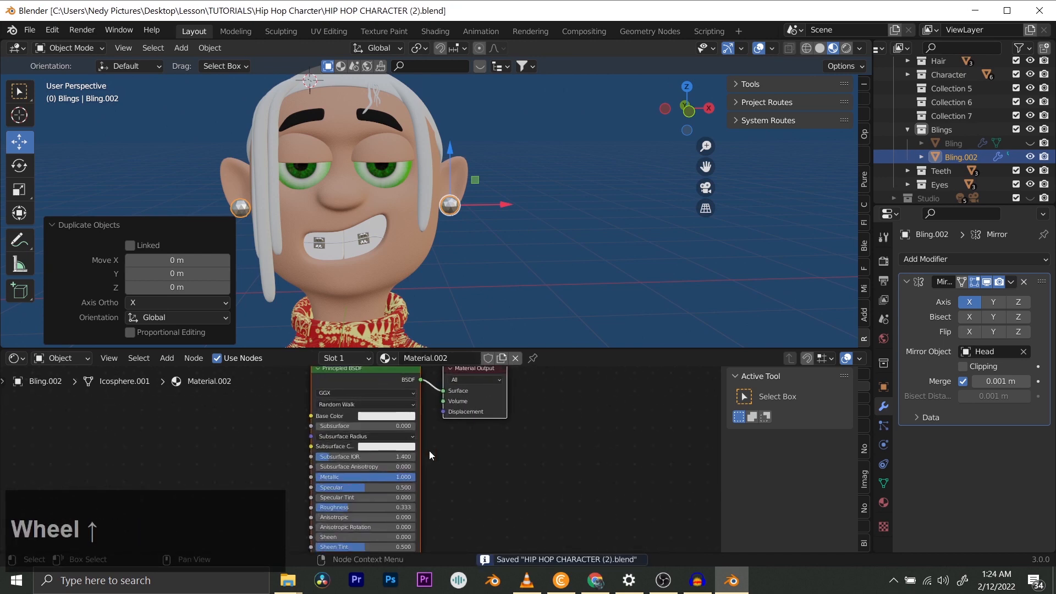
scroll(430, 451, "down", 2)
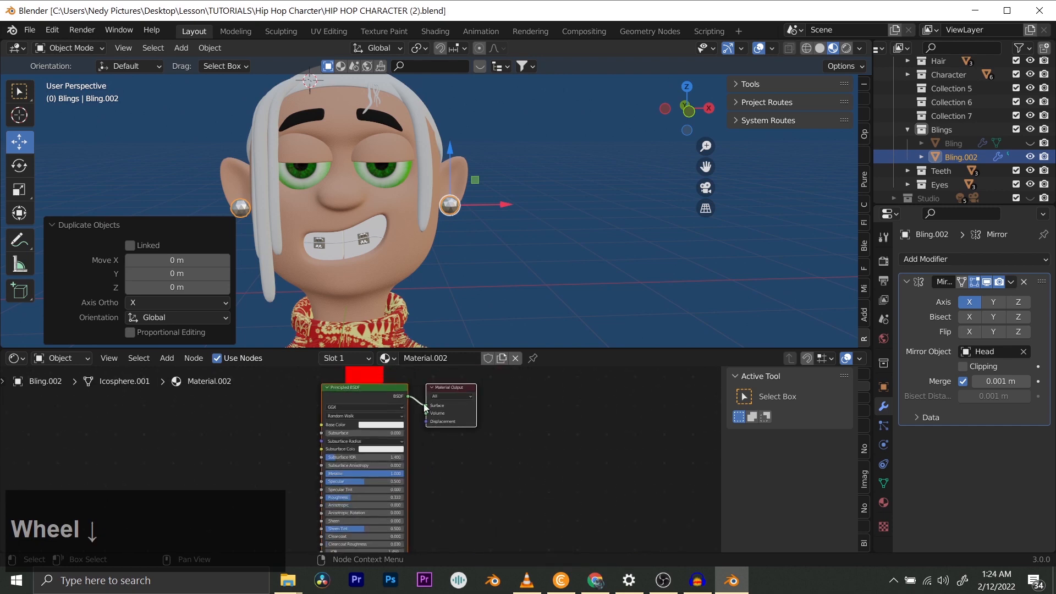
- Delete all the mesh geometry of the duplicated Bling earrings, keeping the emptied object in the Blings collection
middle_click_drag(445, 227, 660, 220)
key("Tab")
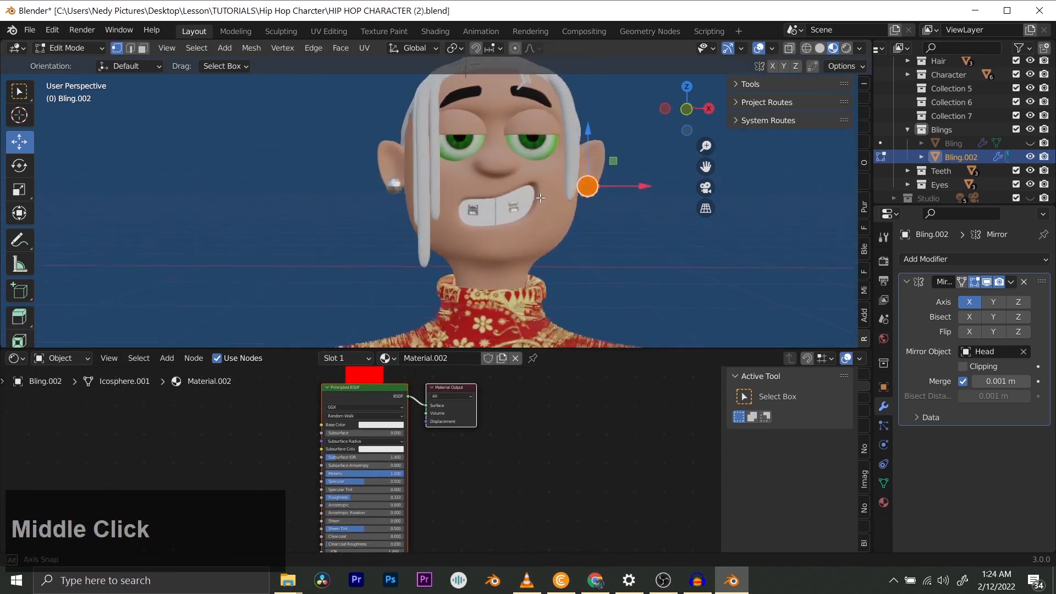
scroll(663, 223, "up", 2)
key("x")
left_click(662, 222)
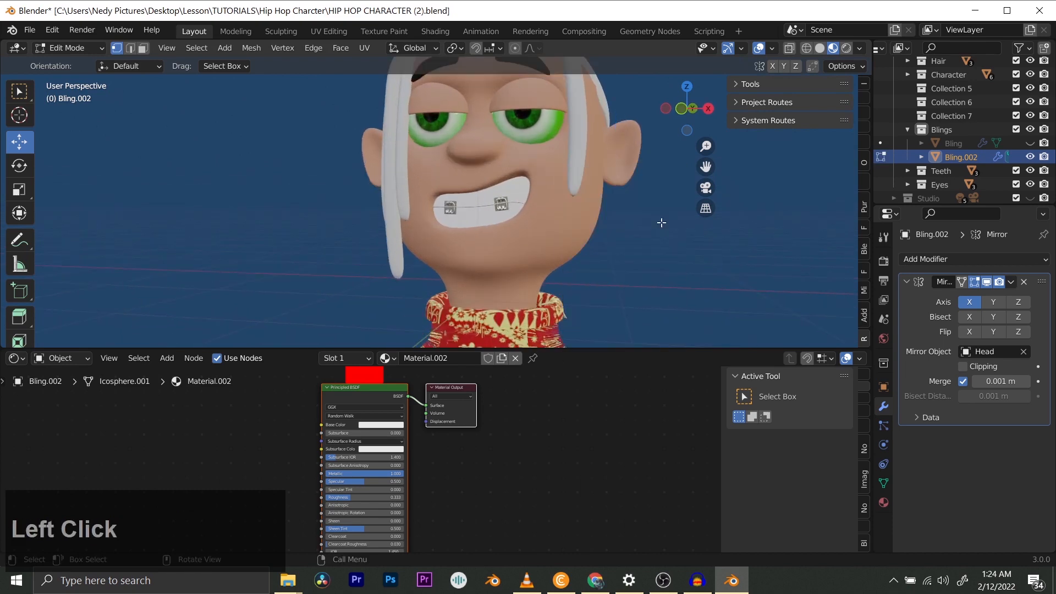
key("Tab")
scroll(592, 207, "down", 4)
middle_click_drag(592, 207, 569, 216)
- Rename the emptied duplicate to "no Bling" and show the original Bling earrings in the viewport again
double_click(963, 156)
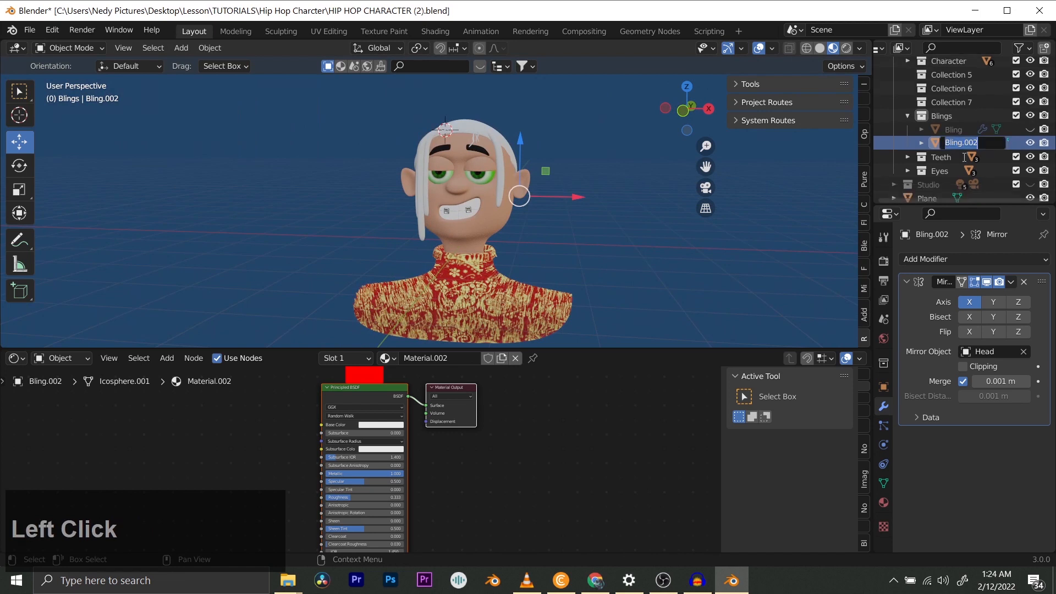
key("Caps_Lock")
type("no Bl")
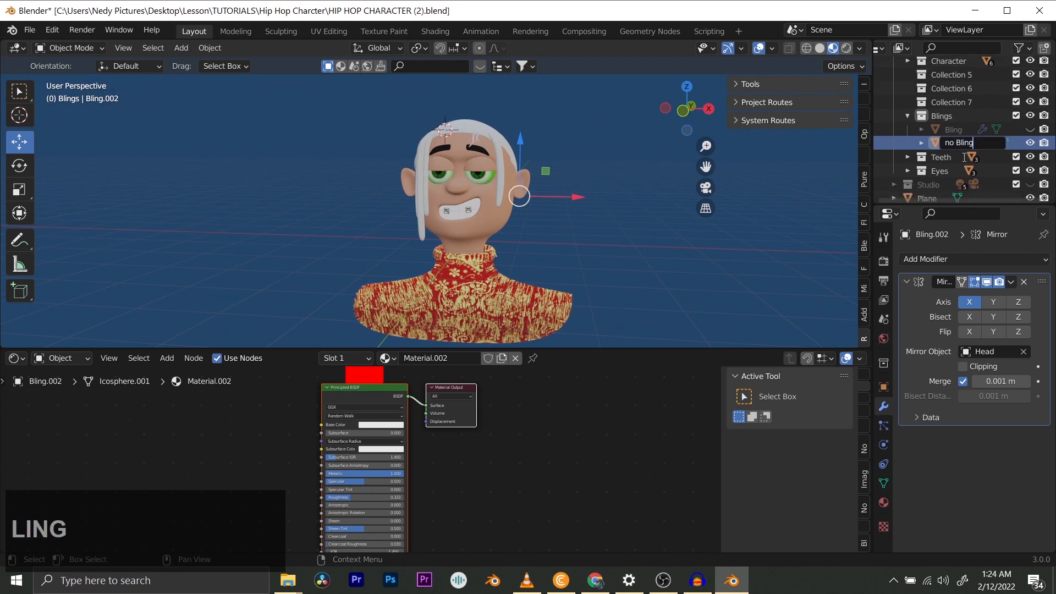
key("Return")
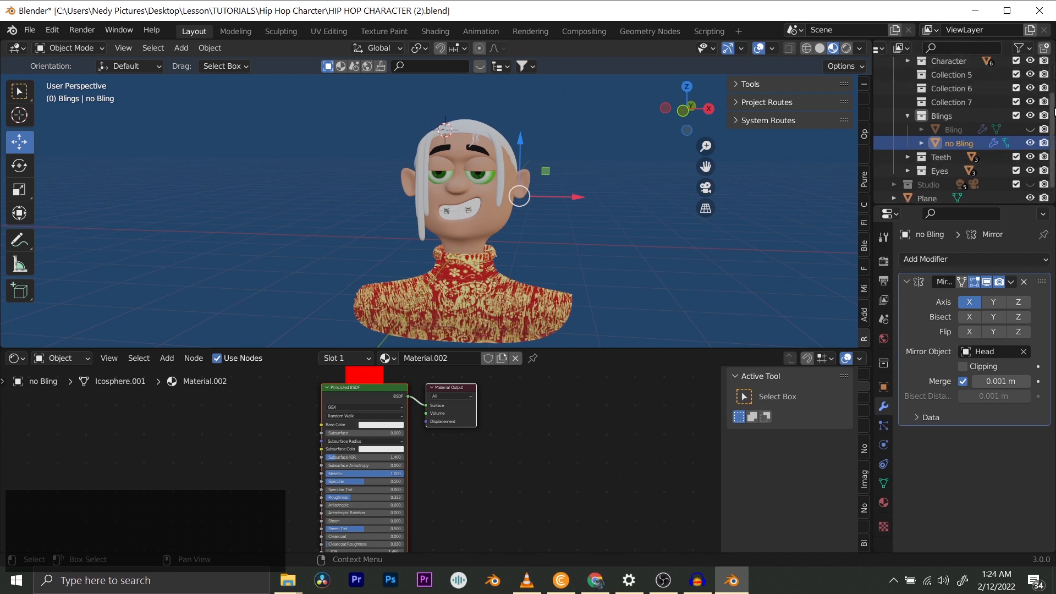
left_click(1030, 129)
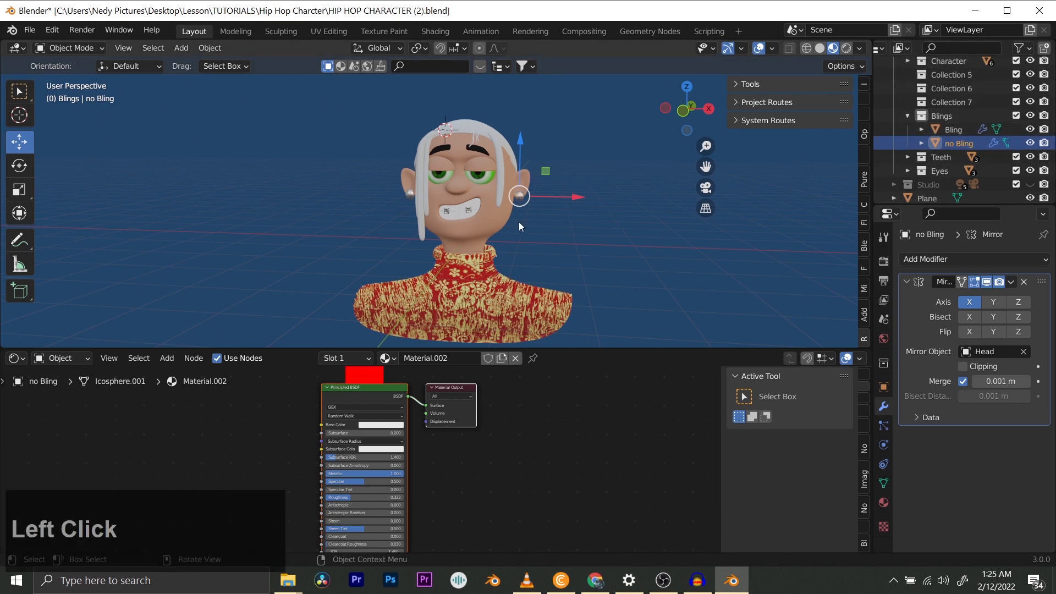
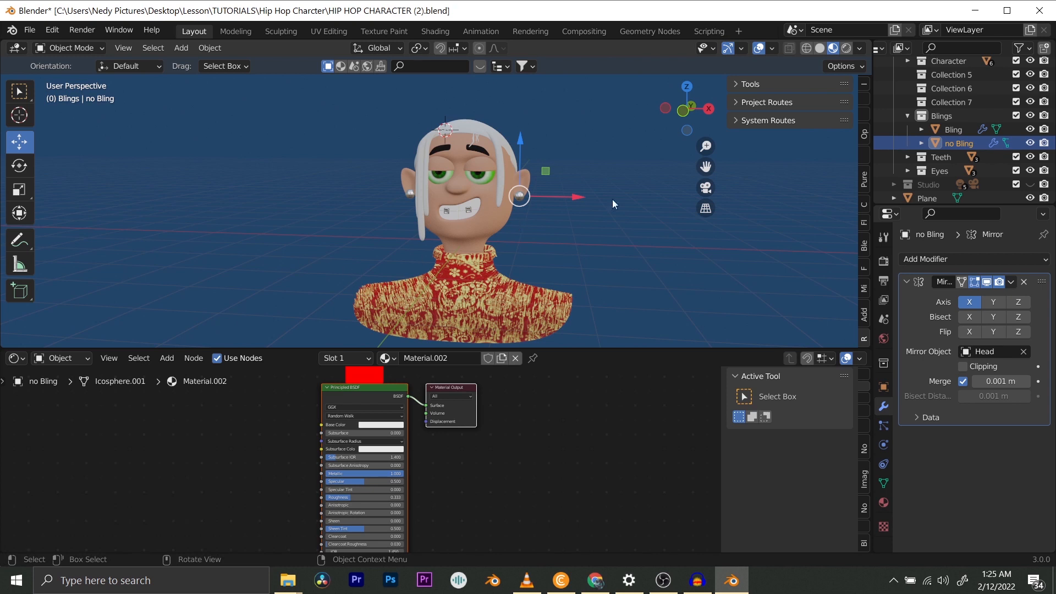
- Move the teeth's bling object Bling.001 from the Character collection into the Blings collection and save the file
scroll(924, 114, "up", 3)
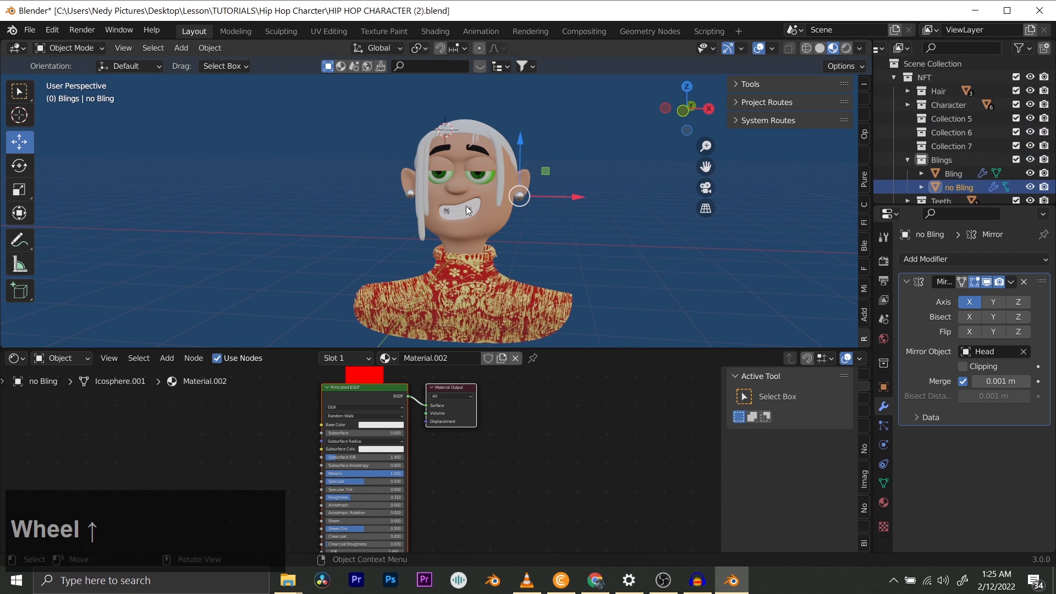
scroll(465, 208, "up", 5)
left_click(566, 231)
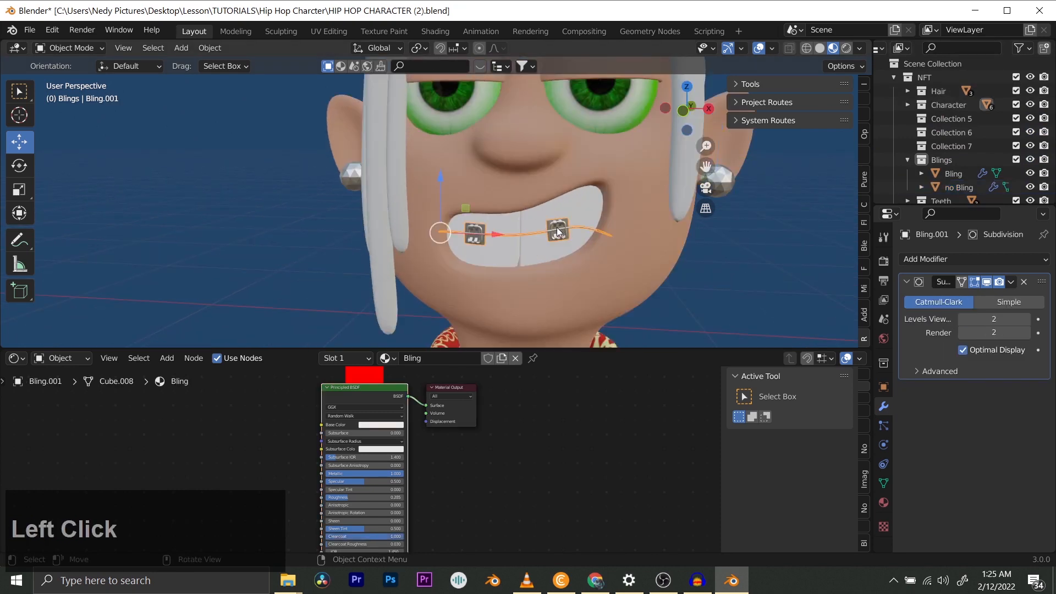
scroll(938, 157, "down", 2)
scroll(930, 168, "up", 3)
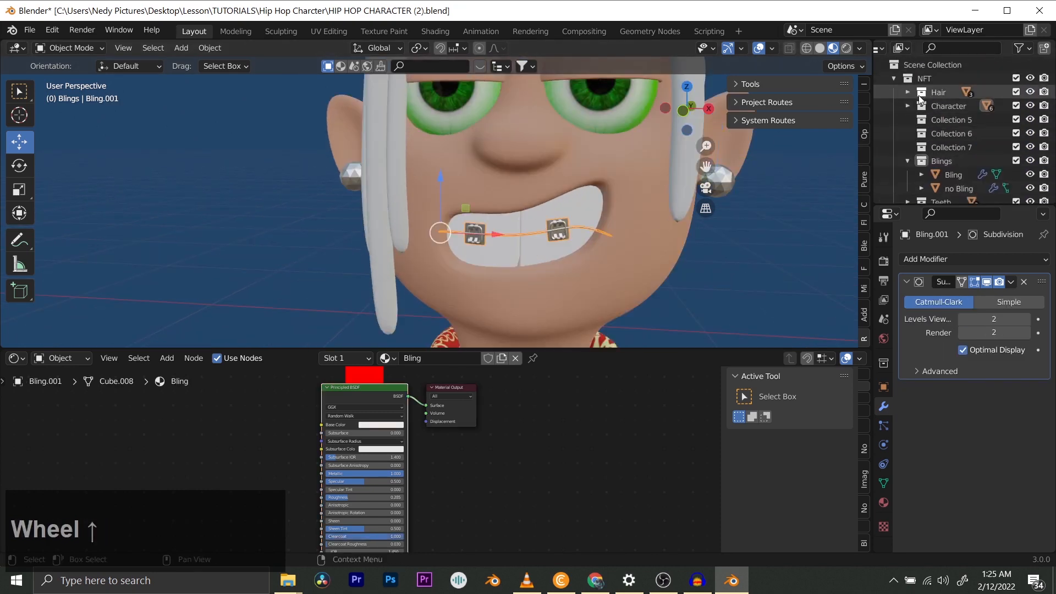
left_click(914, 106)
left_click(909, 106)
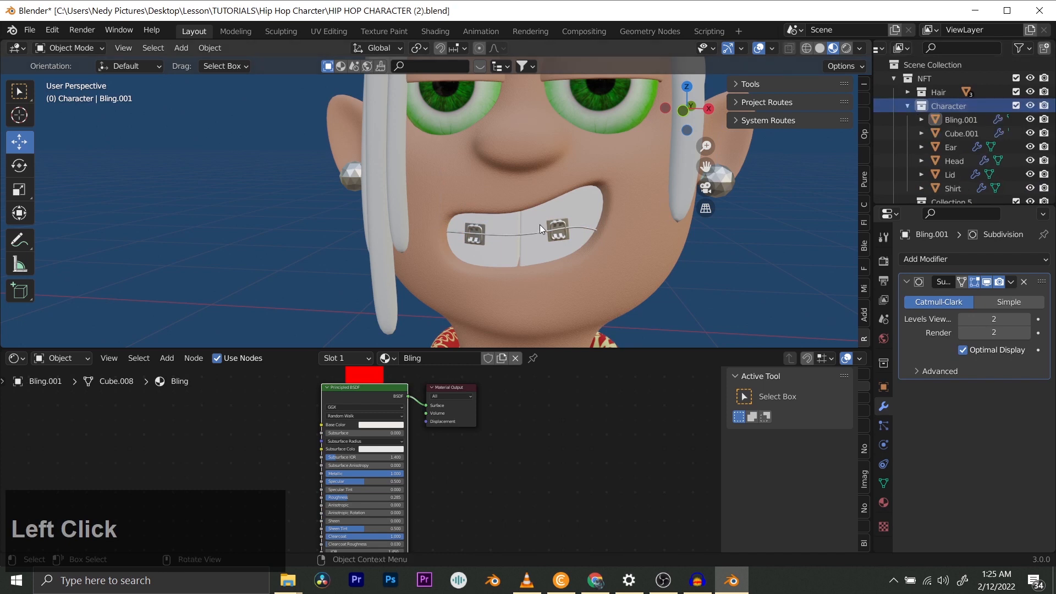
scroll(956, 118, "down", 2)
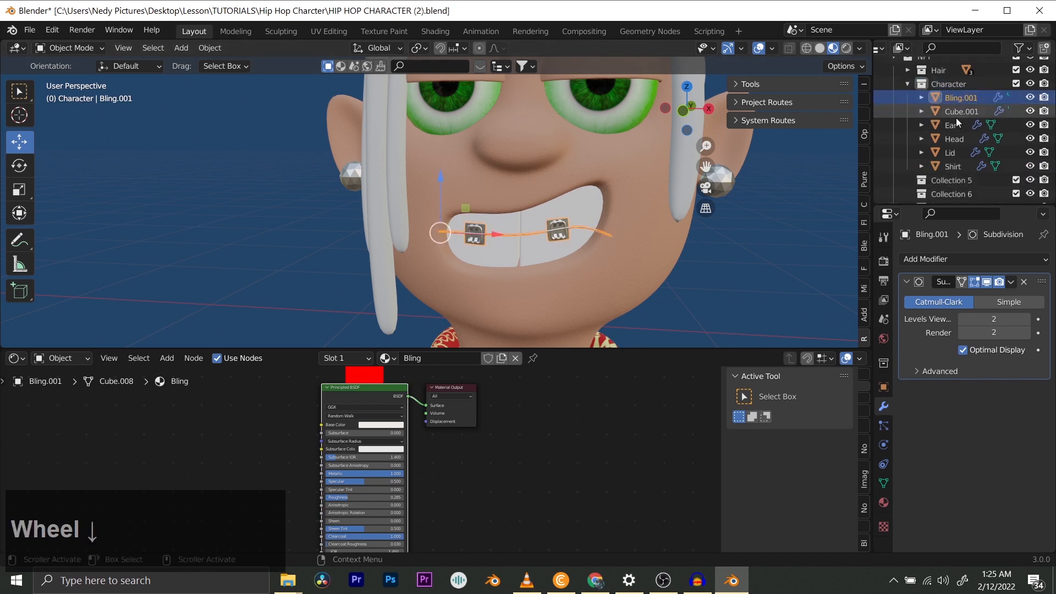
mouse_move(956, 98)
left_mouse_down()
mouse_move(943, 218)
mouse_move(945, 114)
left_mouse_up()
left_click(929, 111)
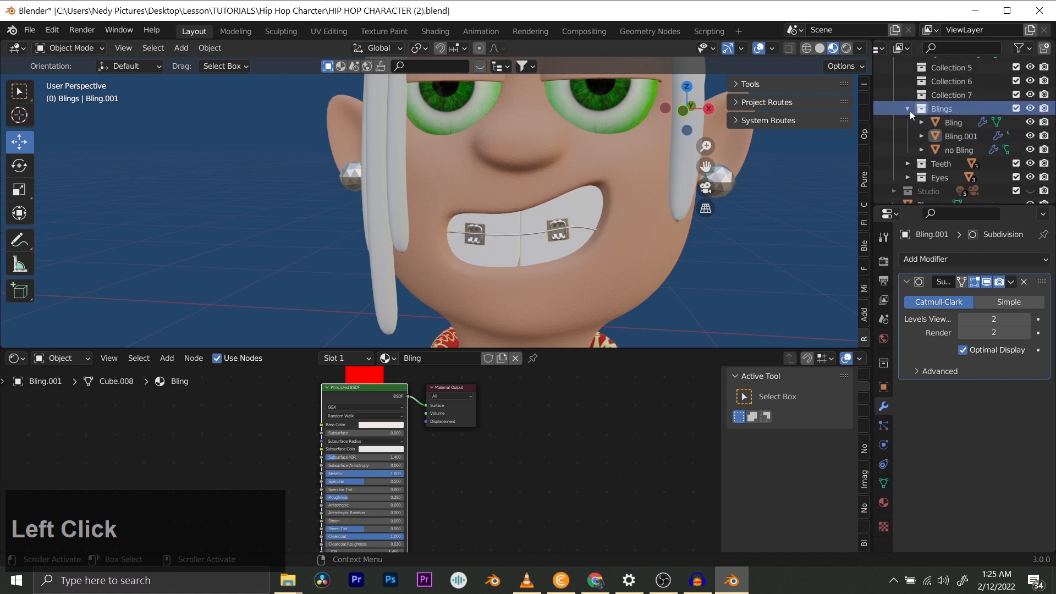
left_click(908, 109)
key("ctrl+s")
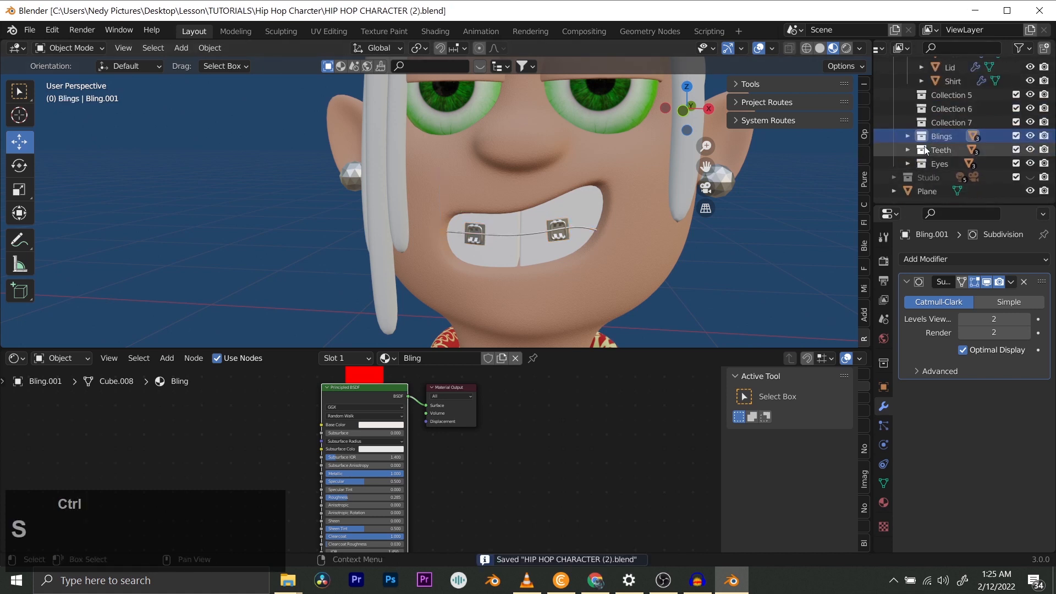
- Apply the Subdivision and Mirror modifiers on the eyebrows object Cube.001 in the Character collection
scroll(938, 133, "up", 4)
scroll(938, 134, "down", 1)
scroll(941, 122, "up", 1)
left_click(945, 121)
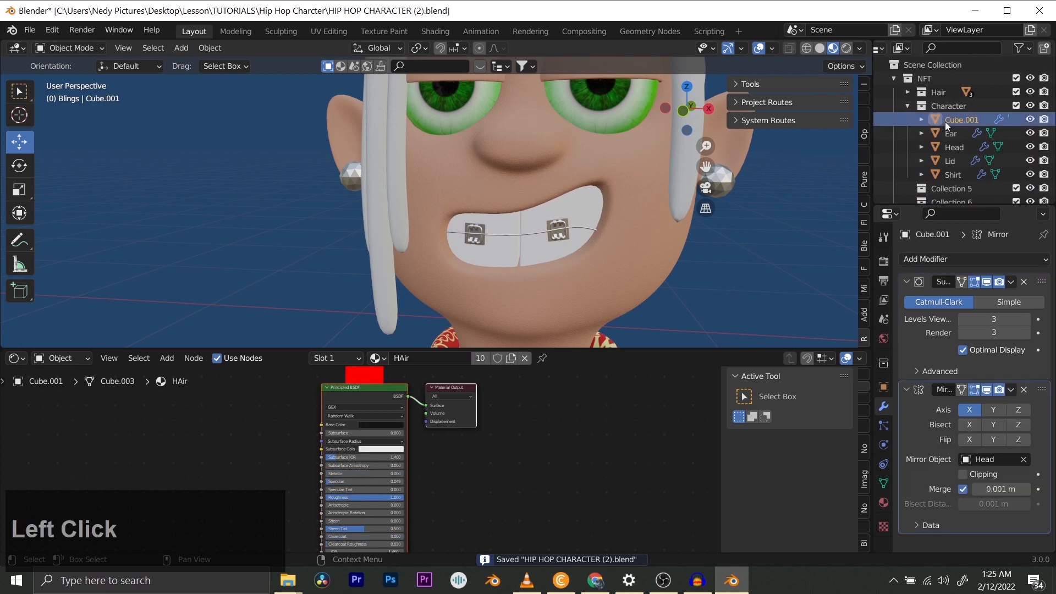
scroll(585, 199, "down", 4)
scroll(499, 165, "up", 4)
middle_click_drag(499, 165, 453, 178, "shift")
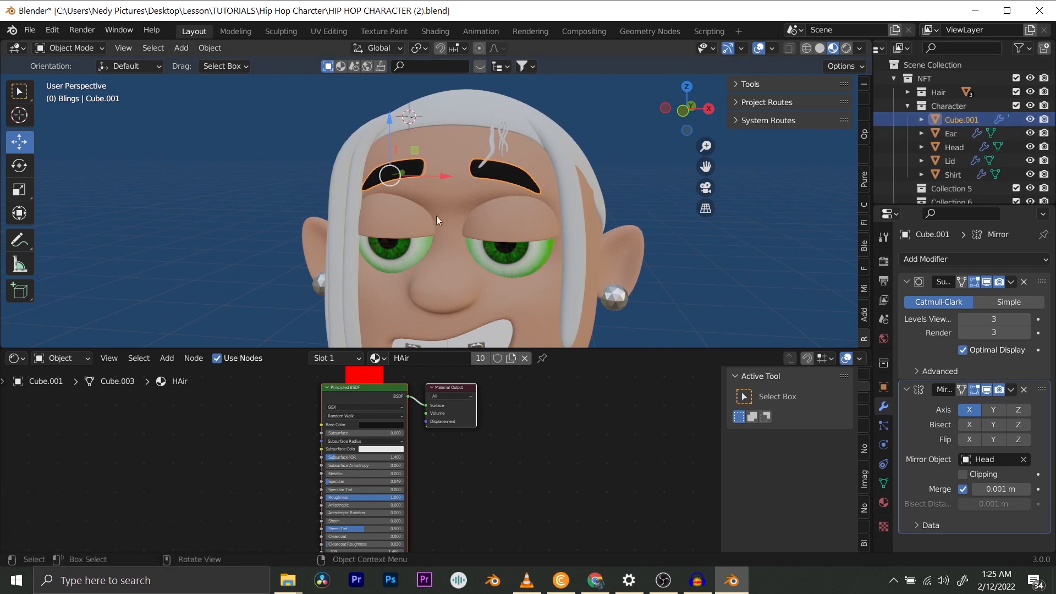
scroll(529, 195, "down", 3)
left_click(885, 407)
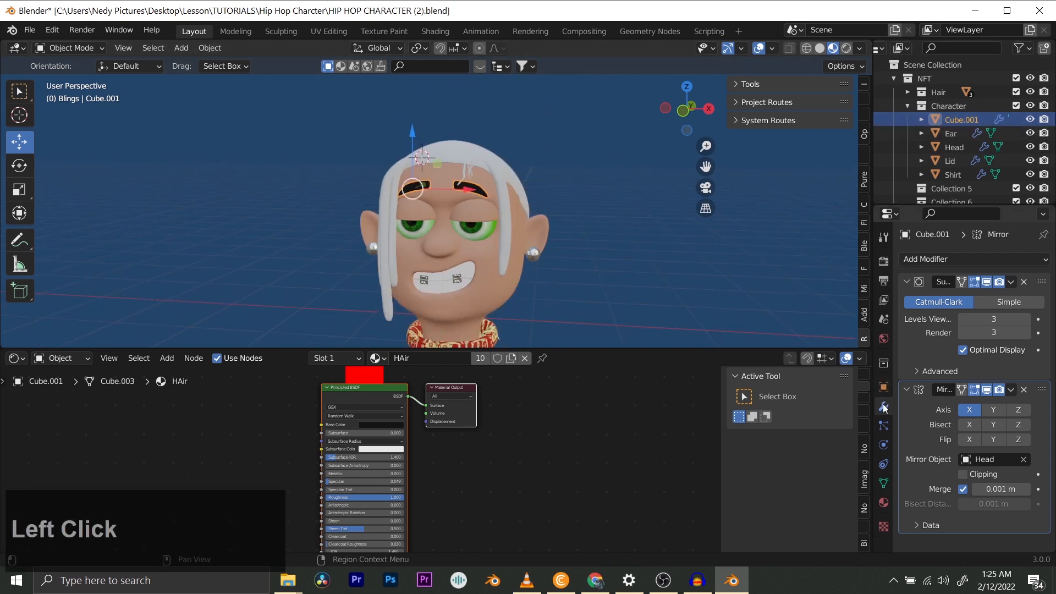
key("ctrl+a")
key("ctrl+a")
scroll(481, 236, "up", 2)
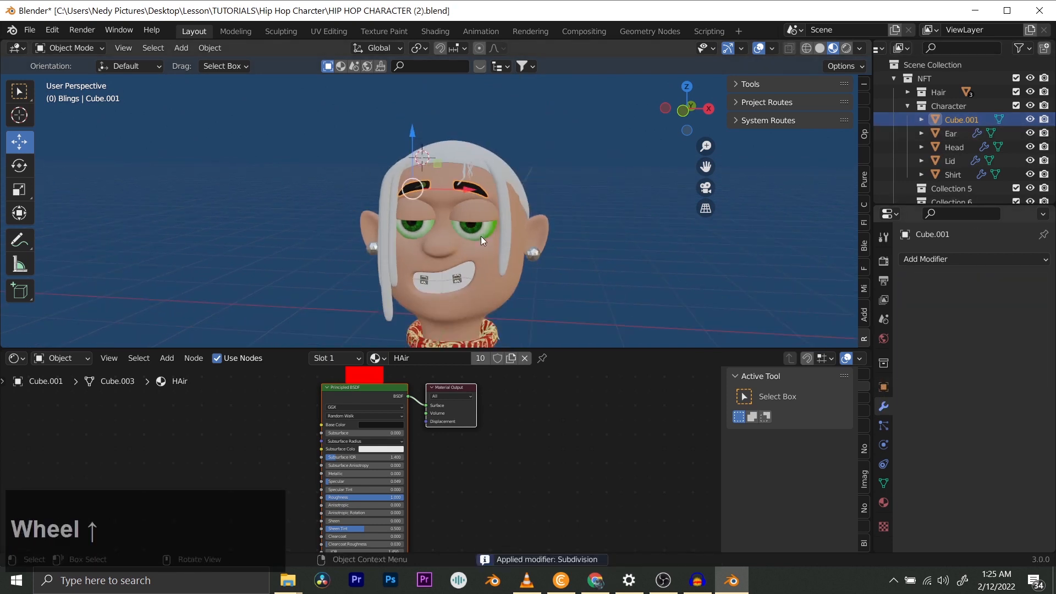
- Apply the Subdivision modifier on the character's Head
left_click(448, 197)
scroll(454, 206, "down", 5)
middle_click_drag(473, 210, 503, 199)
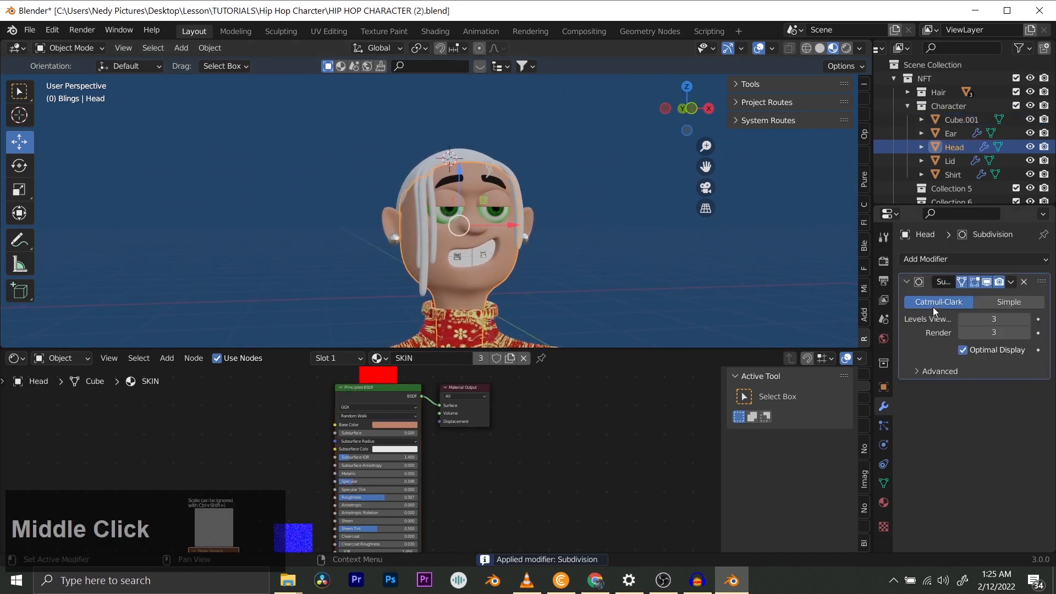
key("ctrl+a")
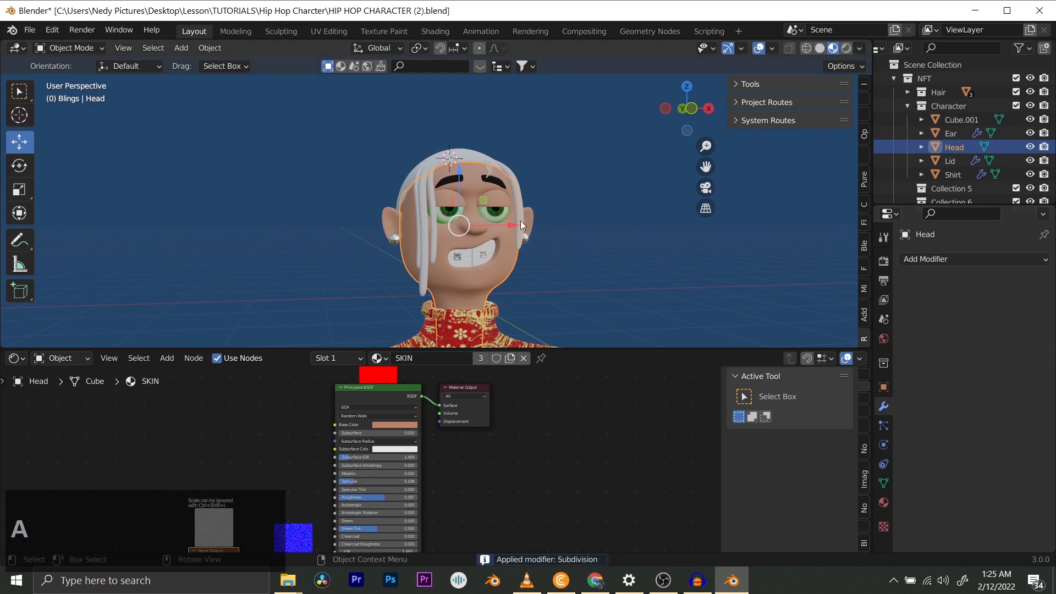
scroll(528, 216, "down", 3)
middle_click_drag(540, 212, 474, 209)
scroll(467, 208, "up", 3)
scroll(467, 208, "up", 2)
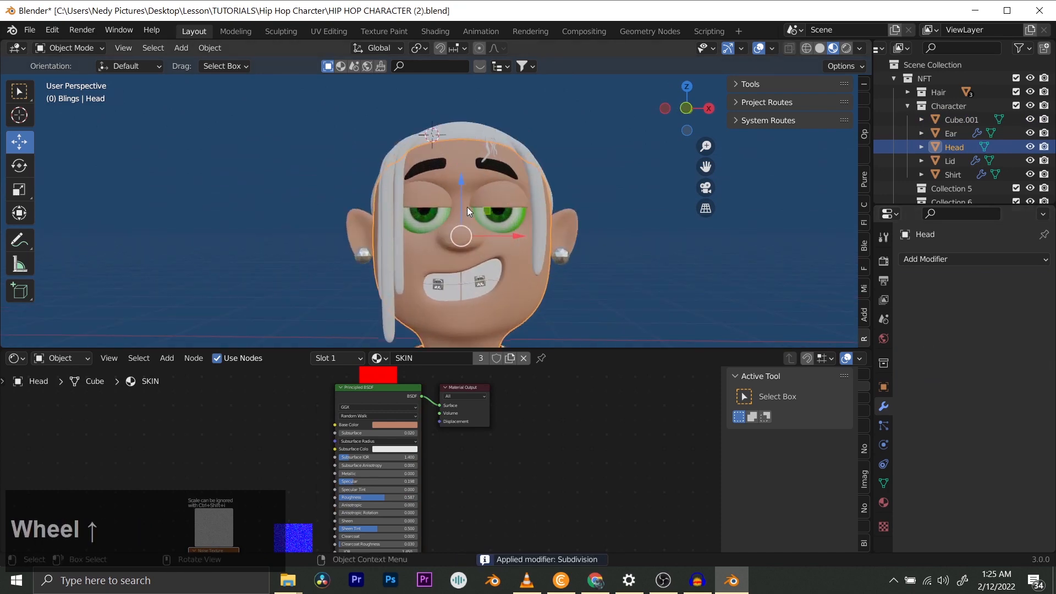
- Select the eyebrows, eyelids and neighbouring face parts in turn to check which modifiers they carry
left_click(494, 167)
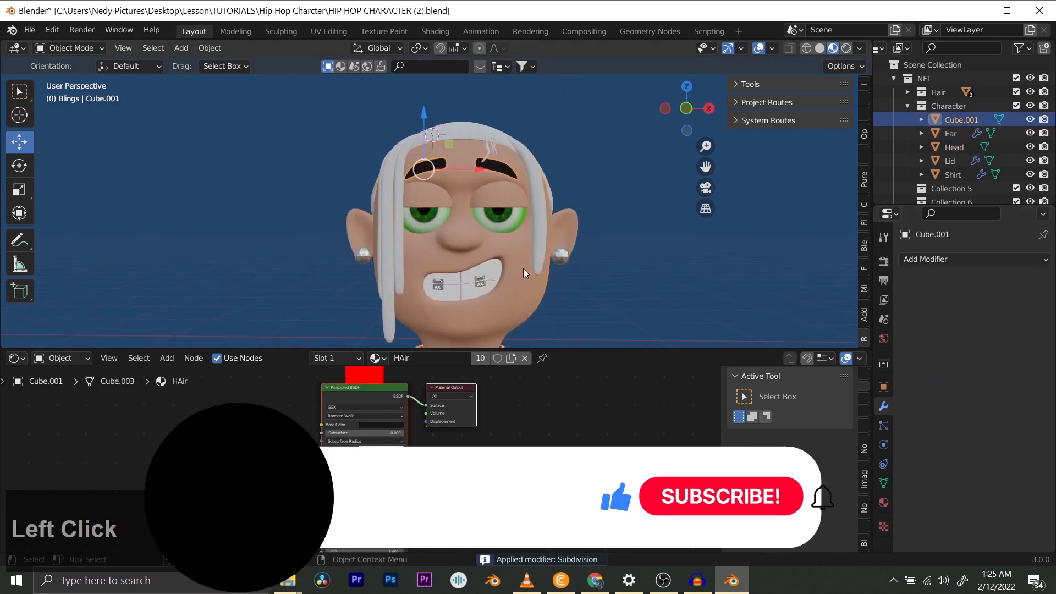
left_click(504, 179)
left_click(503, 172)
left_click(506, 190)
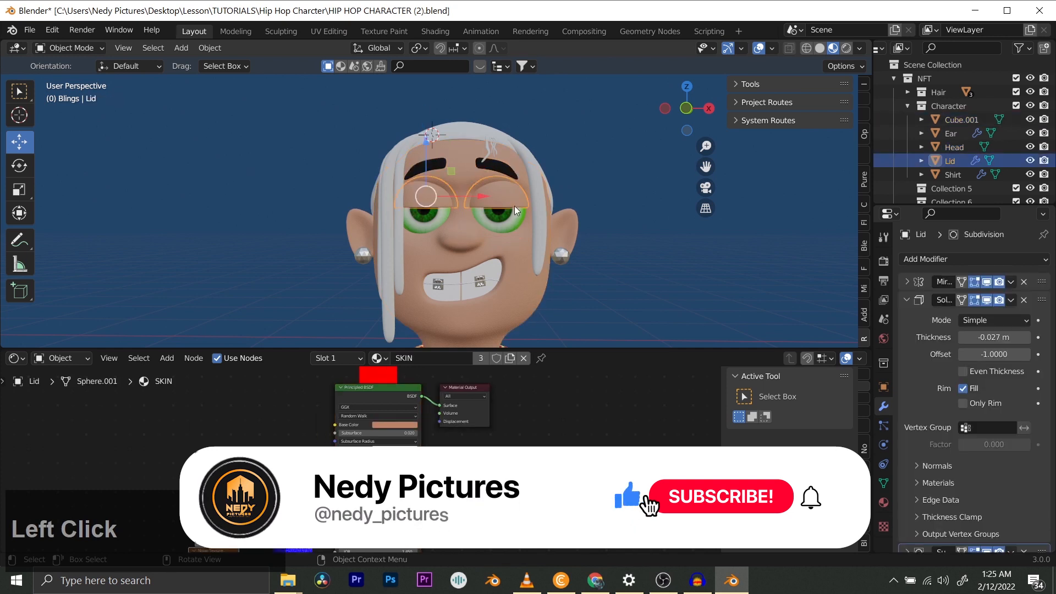
scroll(471, 201, "up", 2)
middle_click_drag(471, 202, 539, 223)
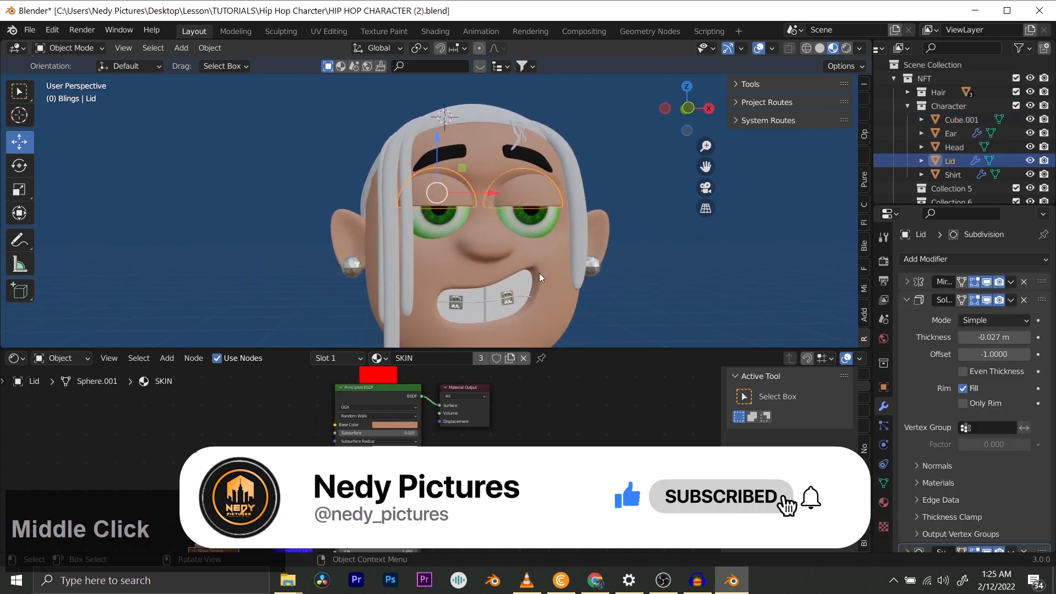
left_click(539, 222)
left_click(553, 255)
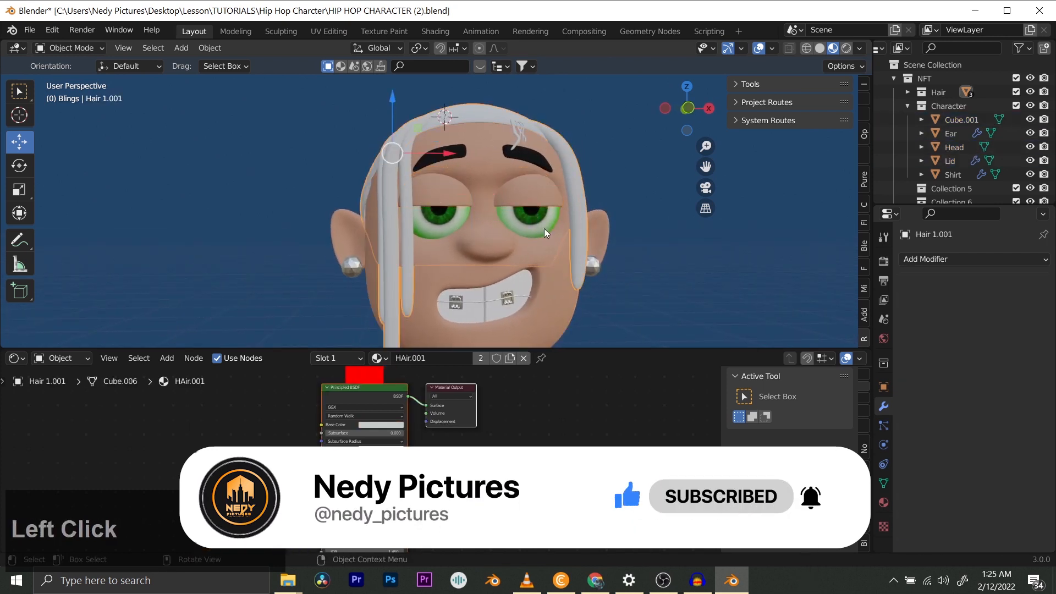
- Try to join the head and eyelids with the eyebrows into one object, and undo the join
left_click(553, 253)
left_click(535, 197, "shift")
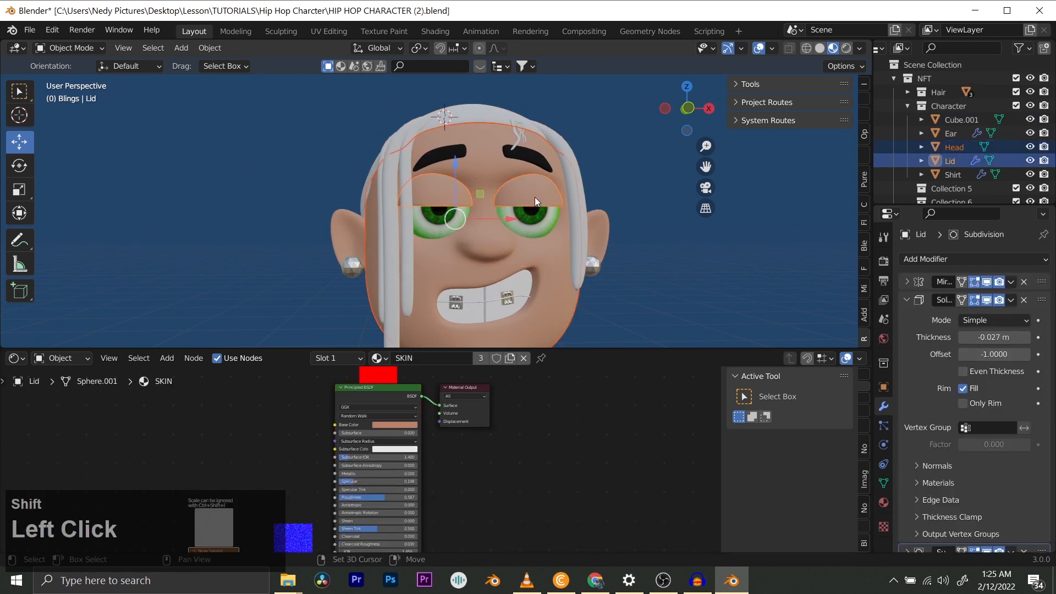
left_click(534, 153, "shift")
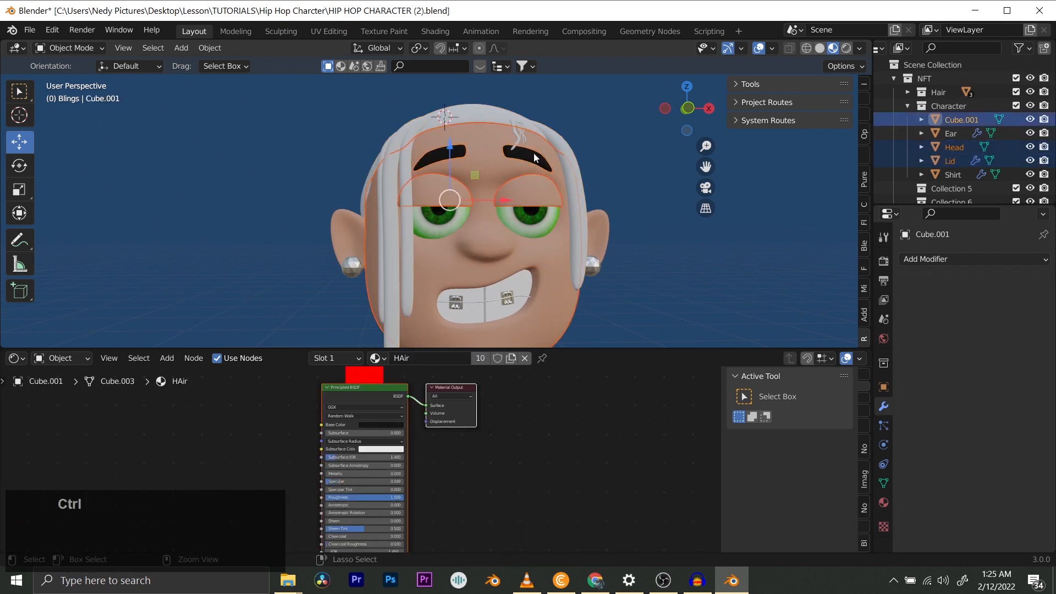
key("ctrl+j")
key("ctrl+z")
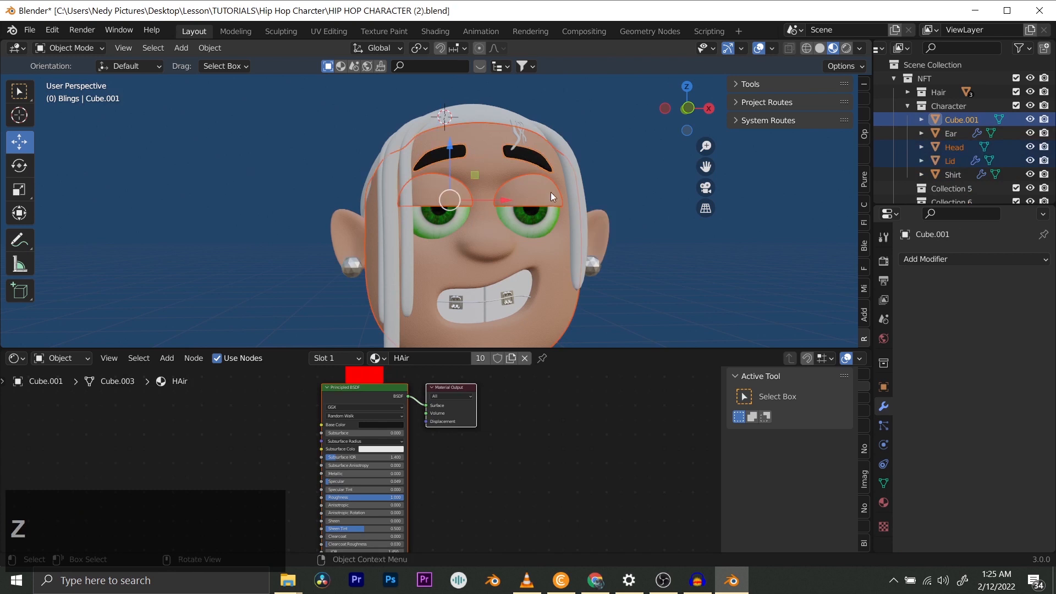
- Apply the Solidify, Subdivision and Mirror modifiers on the eyelids
left_click(550, 196)
scroll(931, 353, "down", 2)
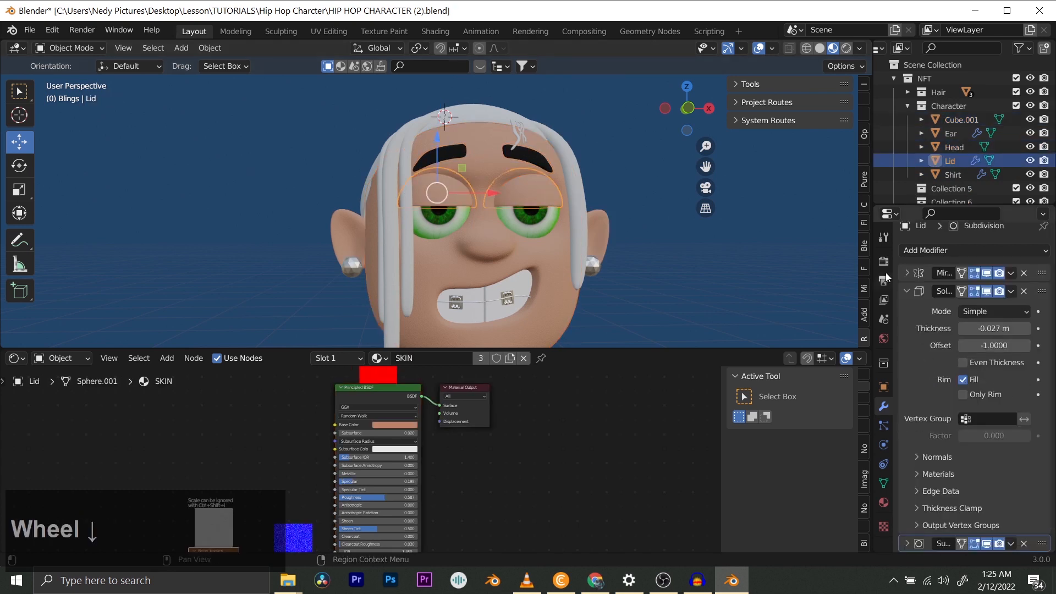
left_click(905, 295)
key("ctrl+a")
key("ctrl+a")
key("ctrl+a")
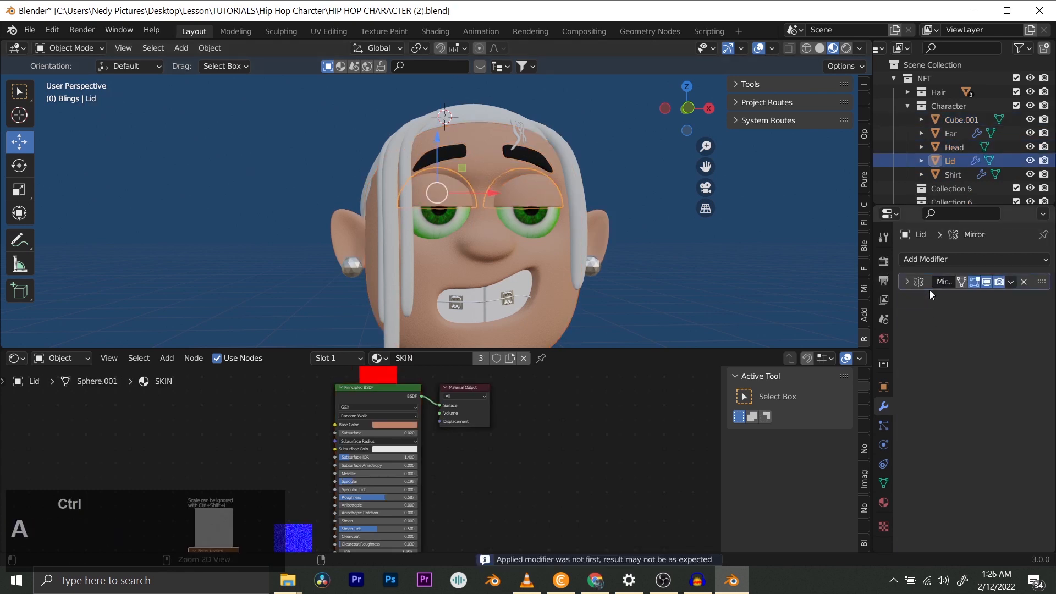
- Select the eyebrows, eyes and eyelids in turn to check for remaining modifiers
left_click(524, 157)
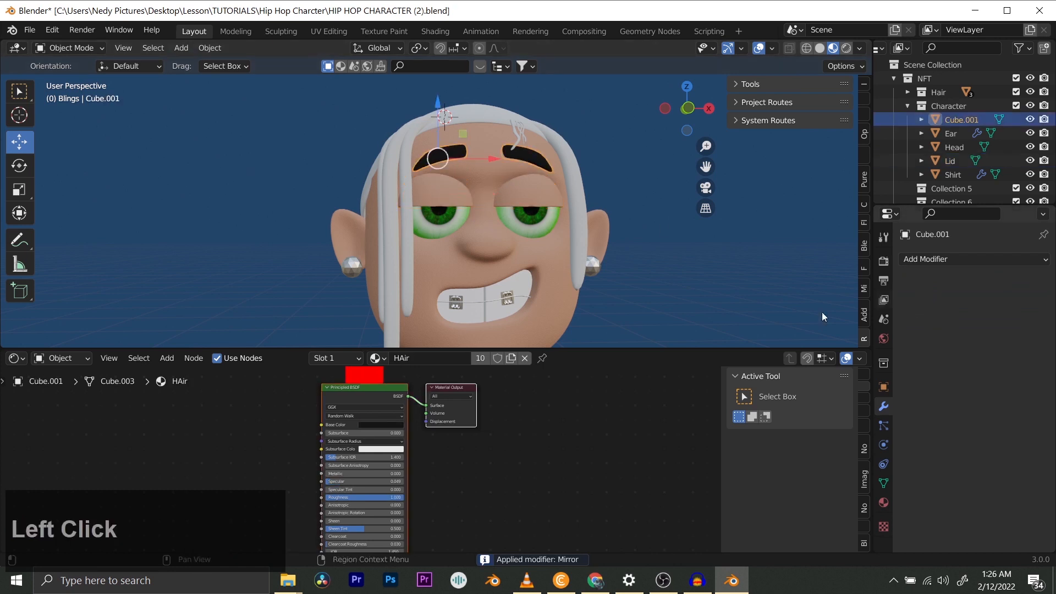
left_click(500, 250)
left_click(537, 225)
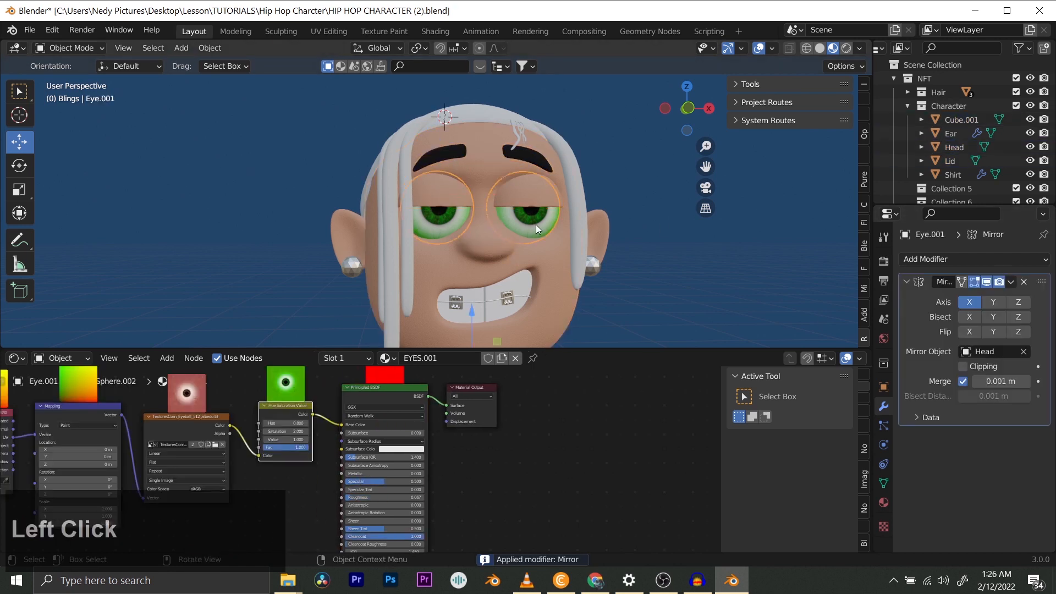
left_click(553, 266)
left_click(539, 196)
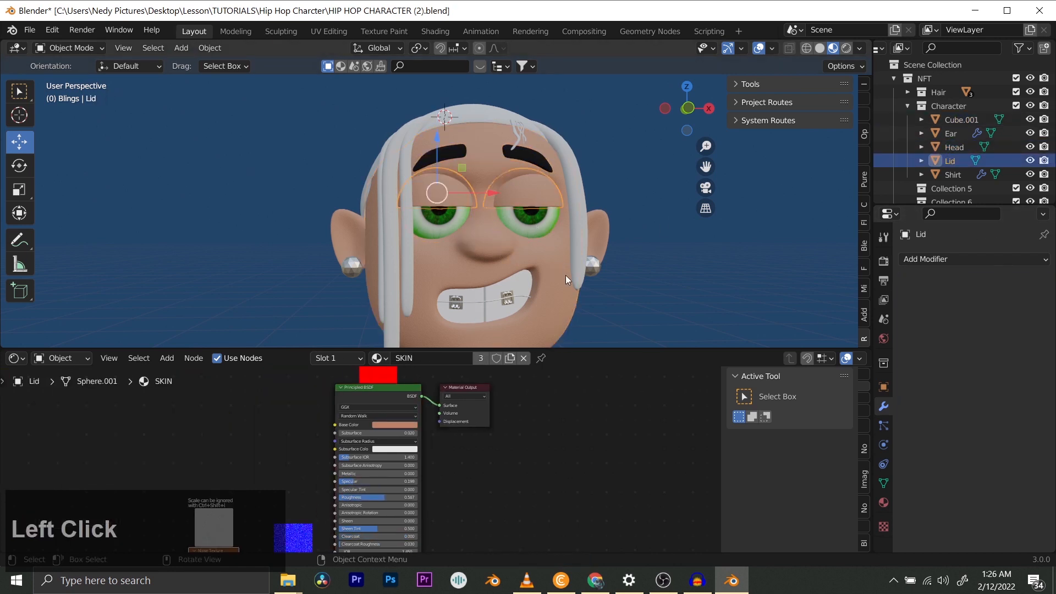
- Try to merge the head, eyelids and eyebrows without including the ears, and undo the merge
left_click(565, 278)
left_click(532, 193, "shift")
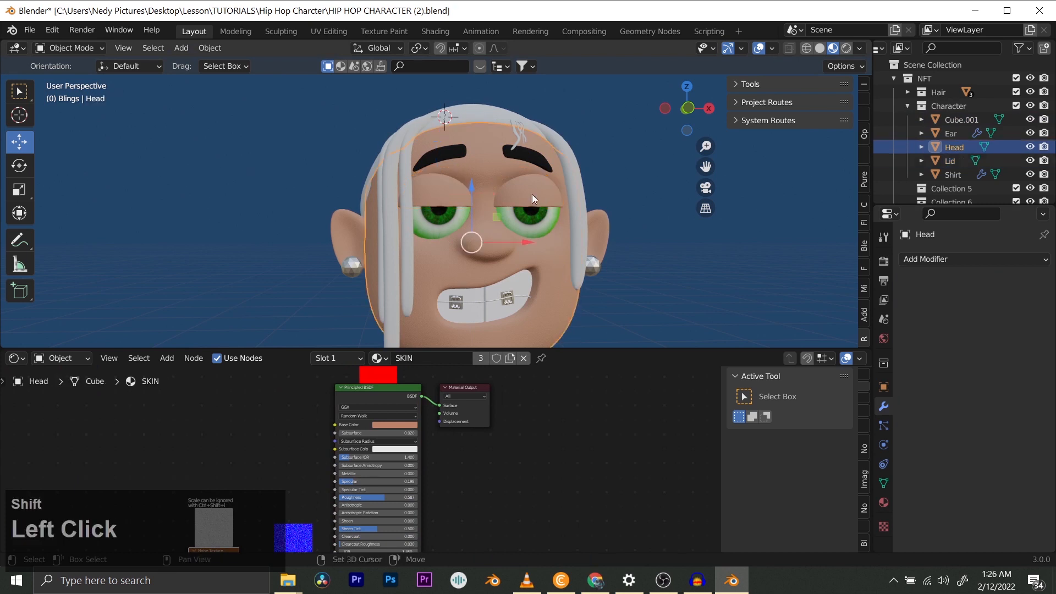
left_click(531, 156, "shift")
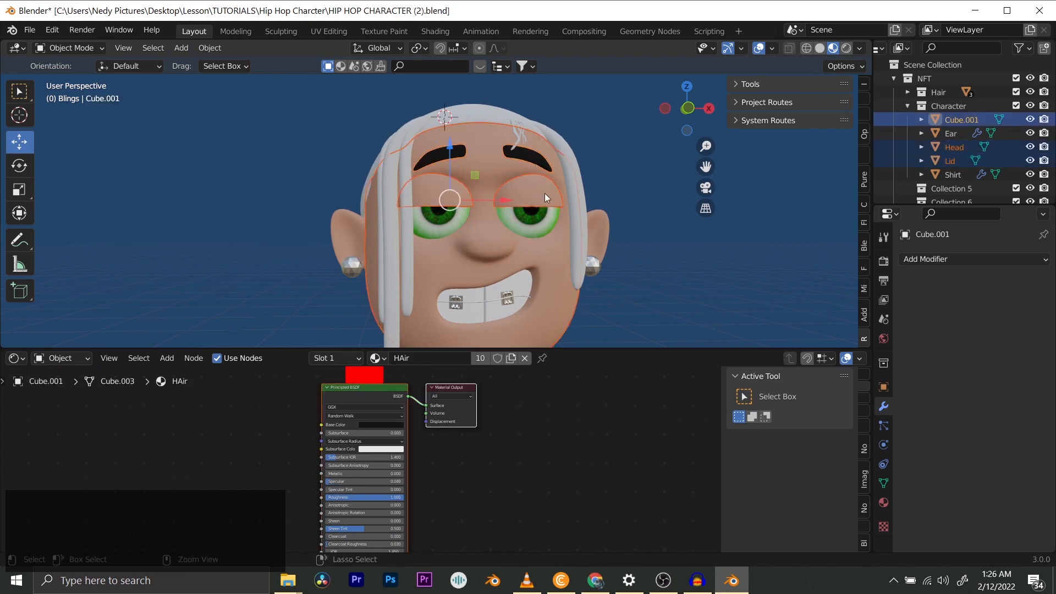
key("ctrl+j")
scroll(533, 214, "down", 3)
middle_click_drag(474, 226, 556, 222)
key("ctrl+z")
- Apply the Subdivision and Mirror modifiers on the ears
middle_click_drag(674, 232, 578, 219)
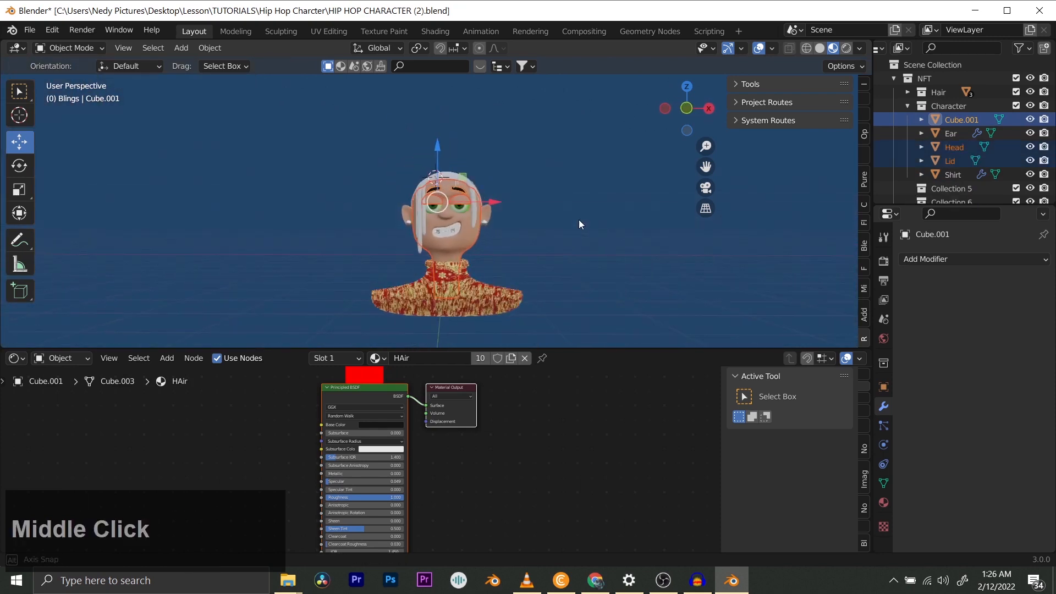
scroll(461, 226, "up", 3)
left_click(553, 224)
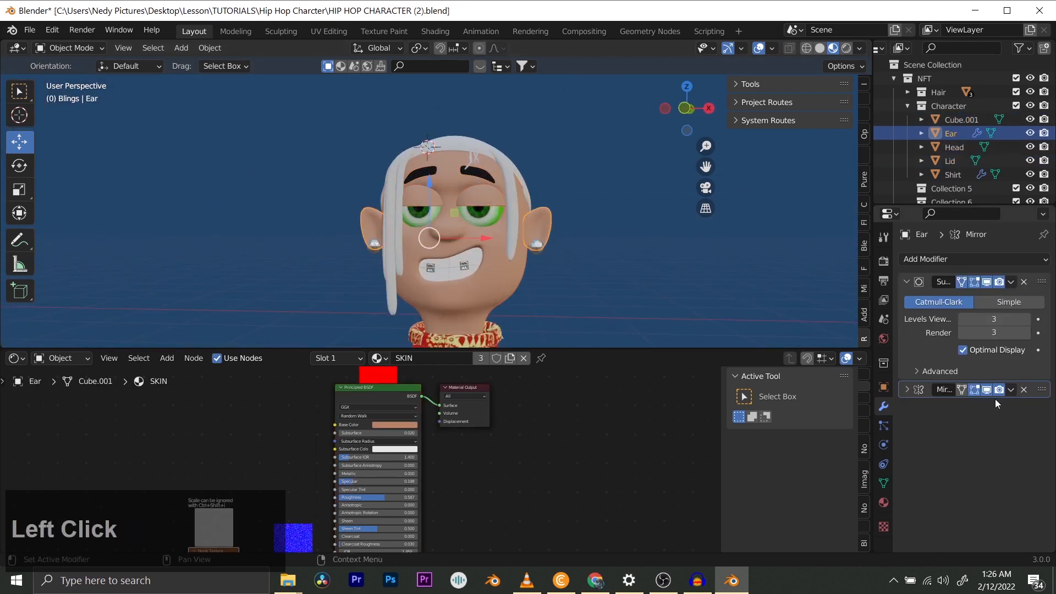
key("ctrl+a")
key("ctrl+a")
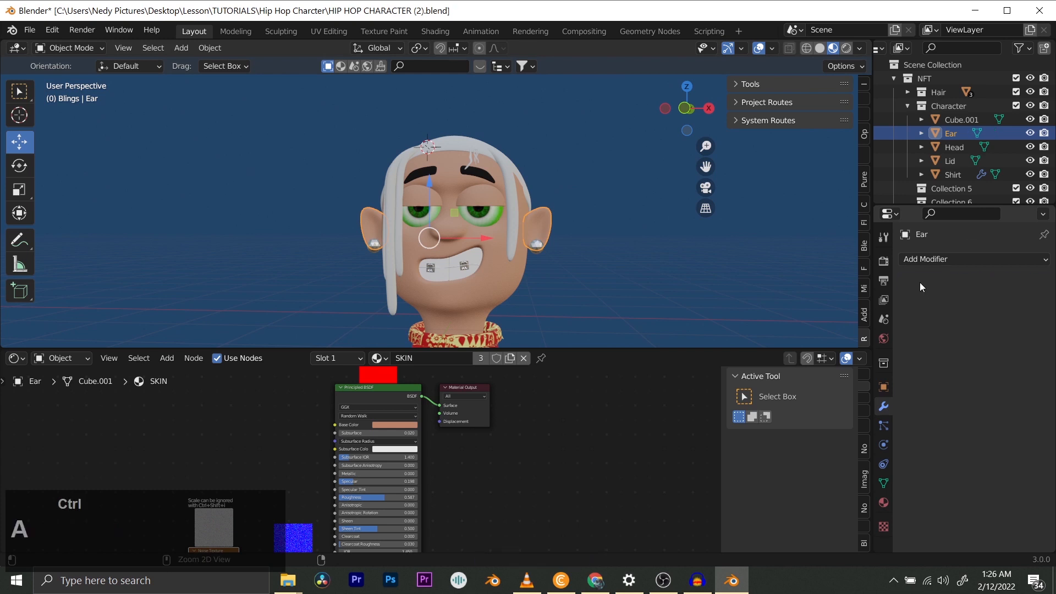
- Join the ears, head and eyelids with the eyebrows into a single object
scroll(405, 246, "up", 3)
middle_click_drag(451, 243, 552, 257)
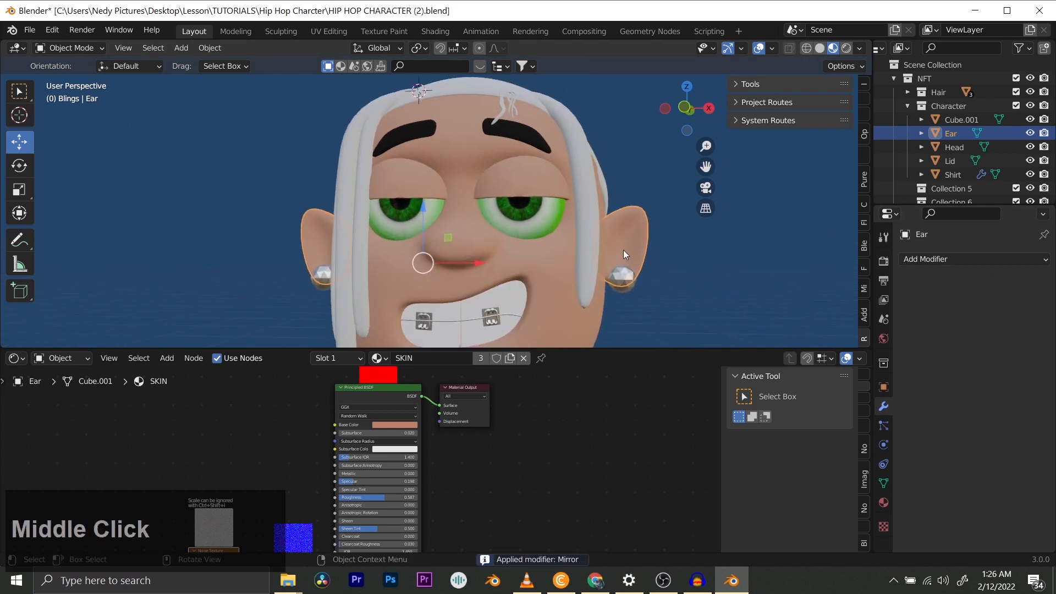
left_click(622, 238)
left_click(621, 237)
left_click(537, 258, "shift")
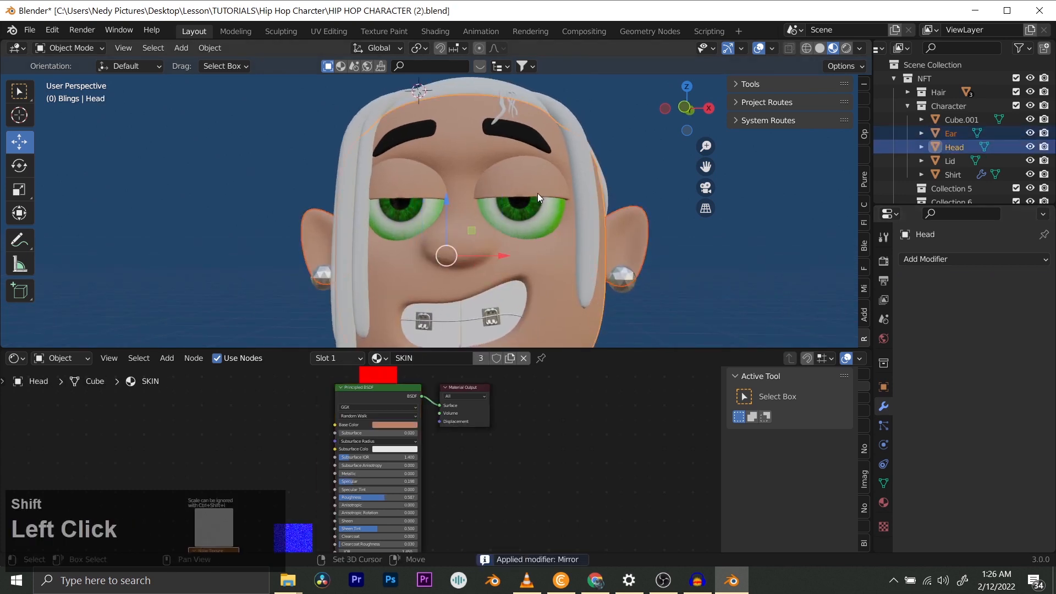
left_click(537, 192, "shift")
scroll(532, 179, "down", 4)
left_click(512, 175, "shift")
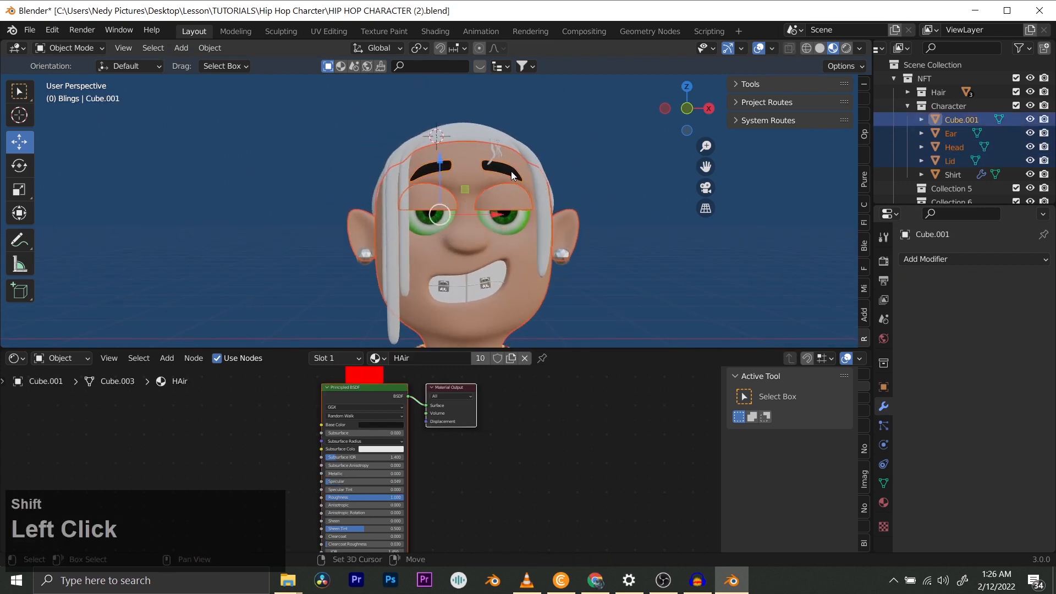
key("ctrl+j")
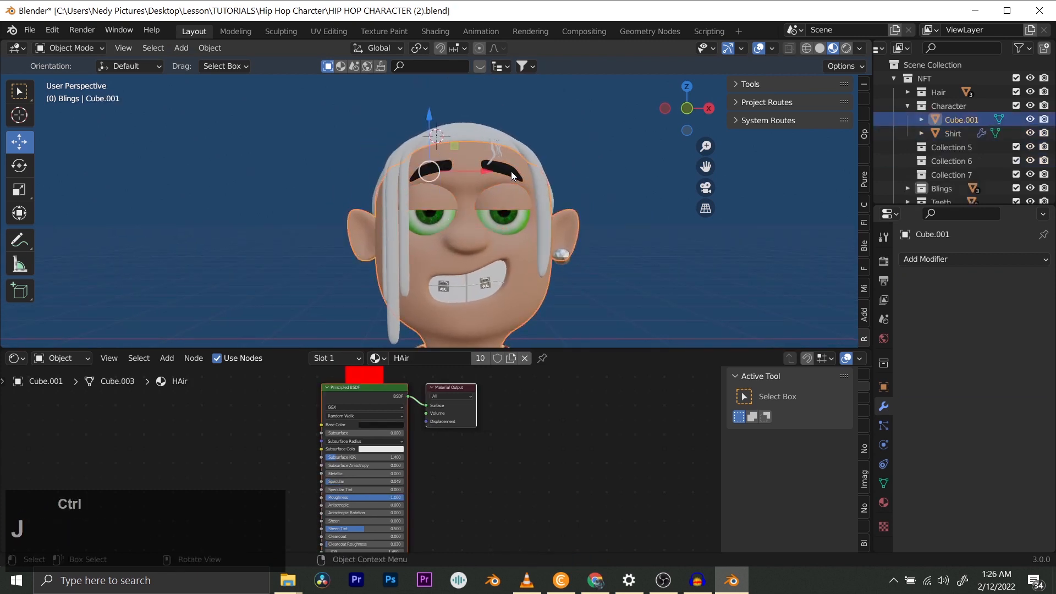
- Rename the joined head object Cube.001 as Base
middle_click_drag(513, 173, 587, 221)
scroll(440, 245, "up", 3)
scroll(511, 230, "down", 2)
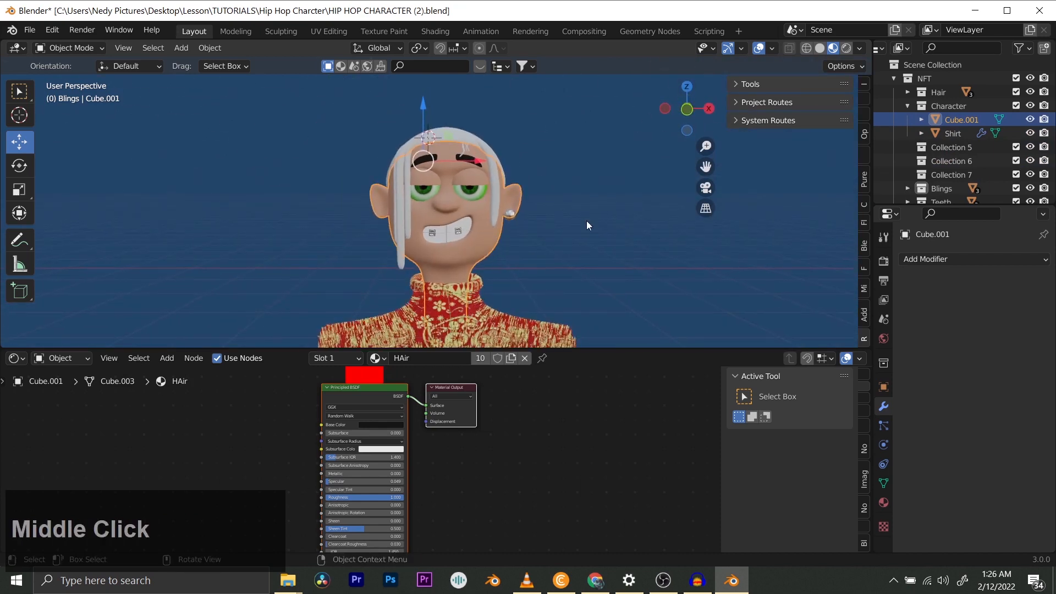
double_click(954, 118)
key("Caps_Lock")
type("Base")
key("Return")
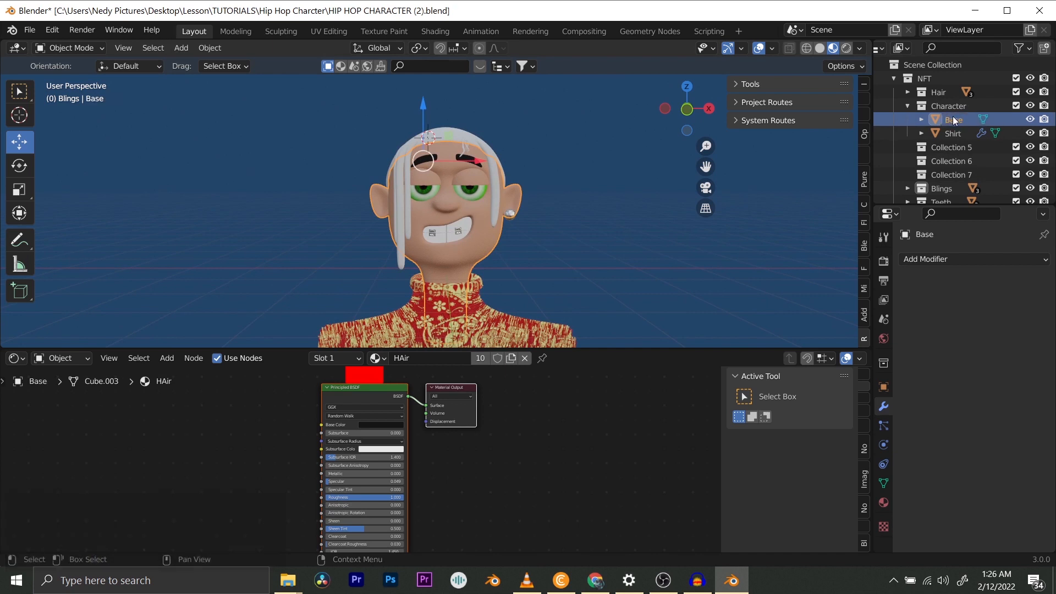
- Rename the empty Collection 7 as Base
scroll(953, 115, "down", 2)
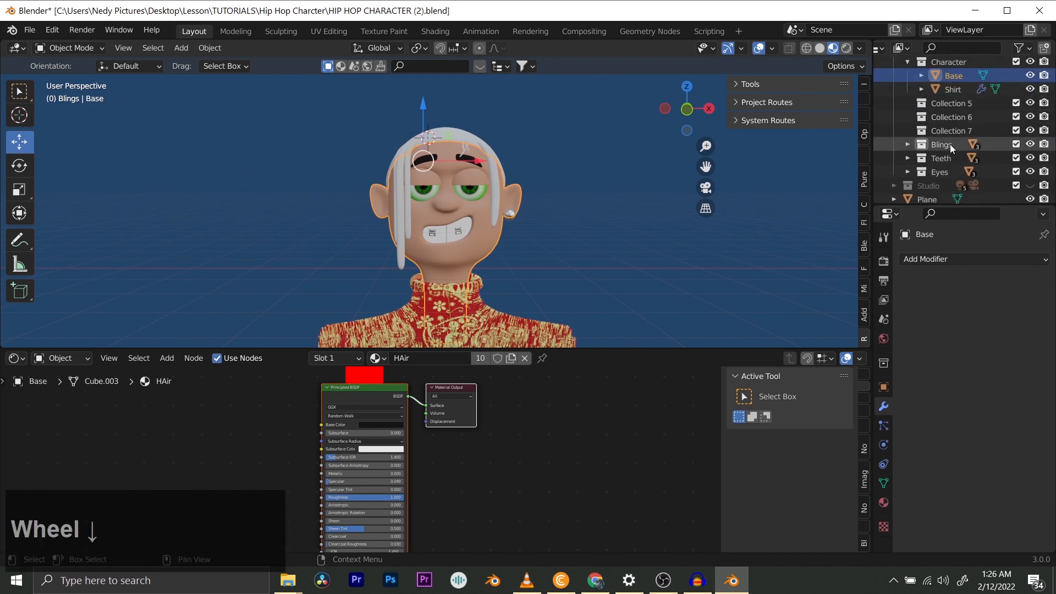
double_click(957, 129)
type("B")
key("Caps_Lock")
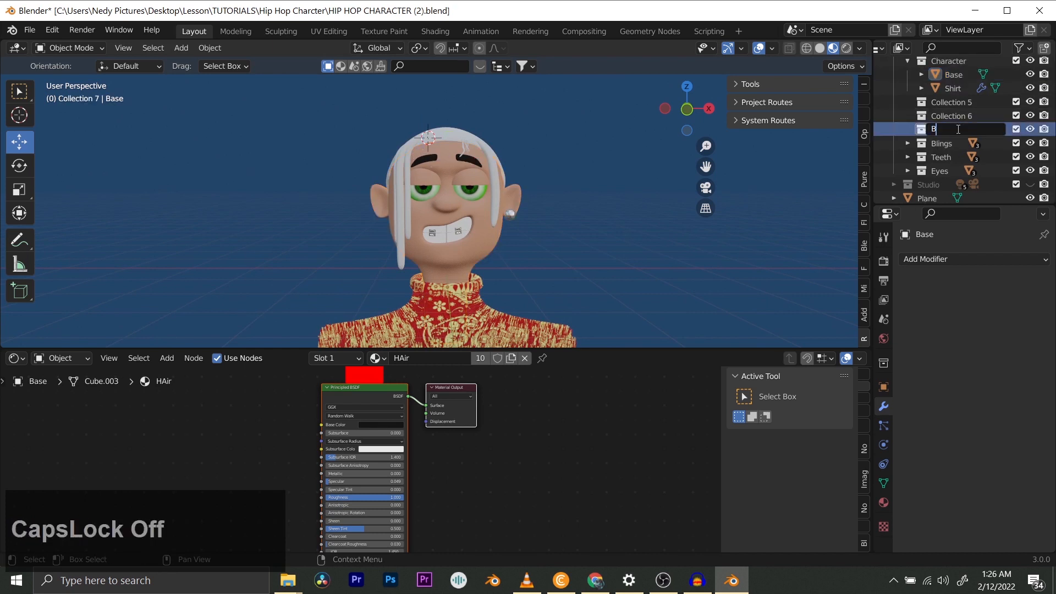
type("s")
key("BackSpace")
type("ase")
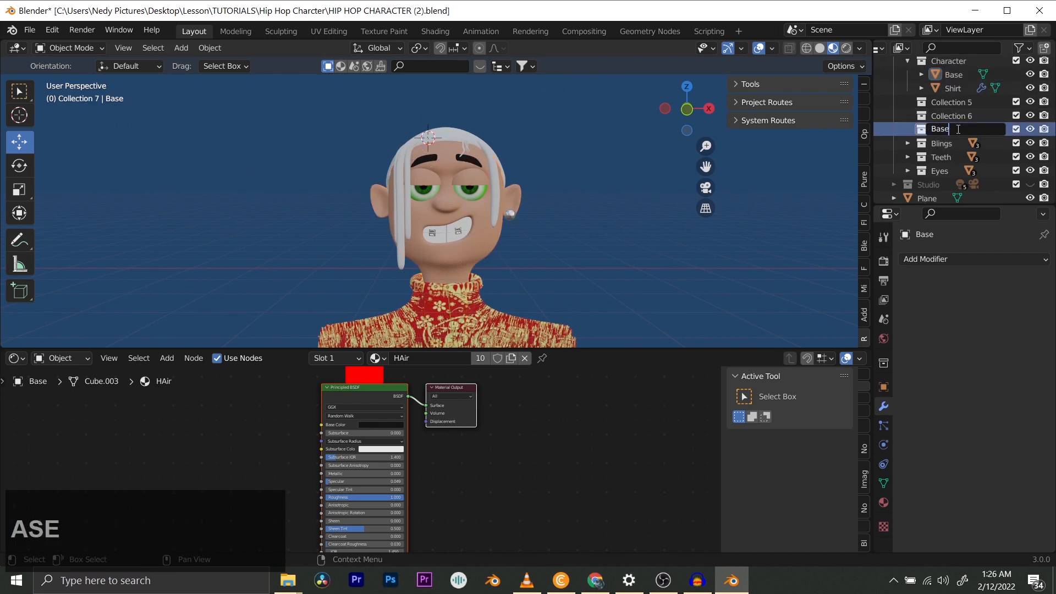
key("Return")
- Move the Base object from the Character collection into the Base collection
scroll(957, 129, "up", 3)
left_click(958, 122)
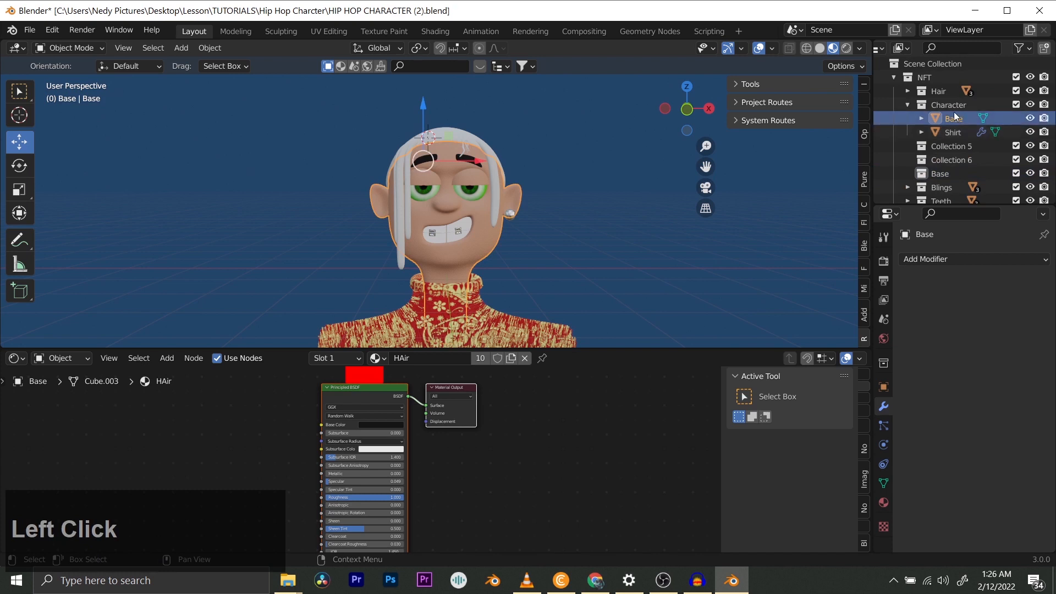
scroll(954, 111, "down", 2)
left_click(953, 96)
left_click_drag(952, 96, 941, 154)
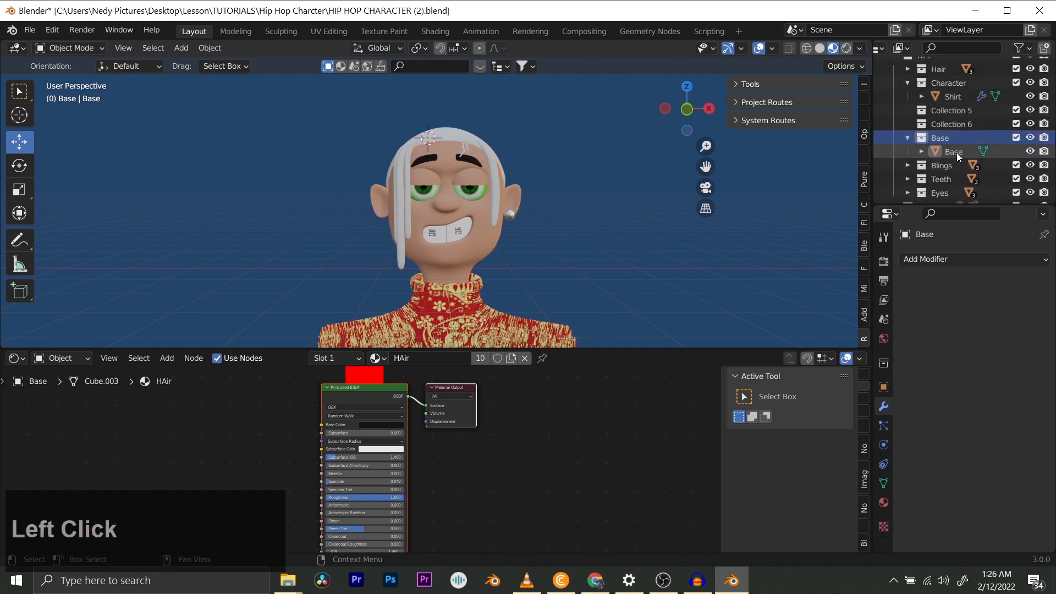
scroll(956, 152, "up", 2)
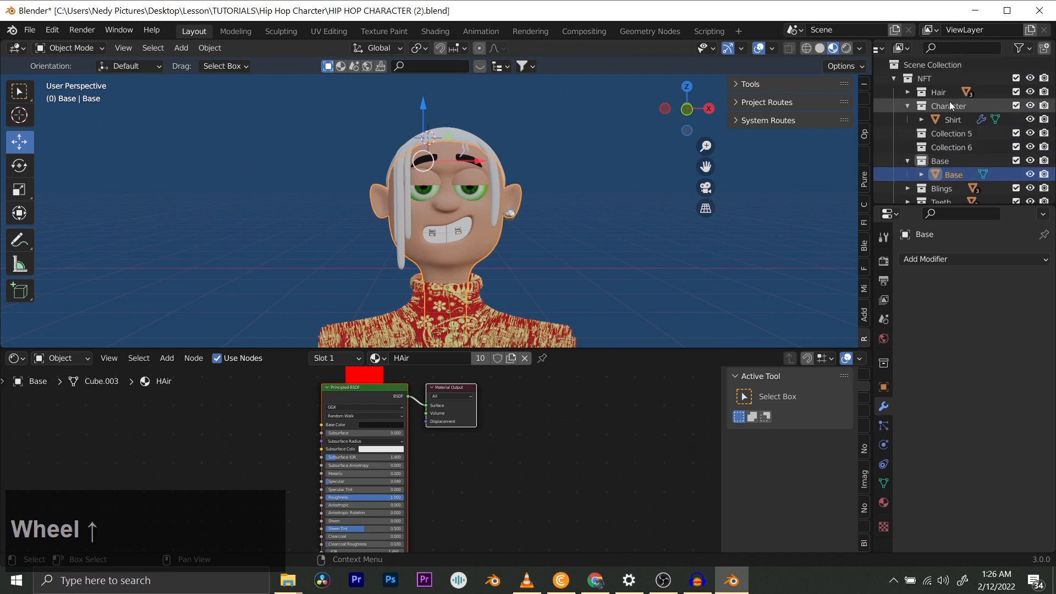
- Examine the head from the front and select the Bling earring on the ear
scroll(515, 192, "up", 5)
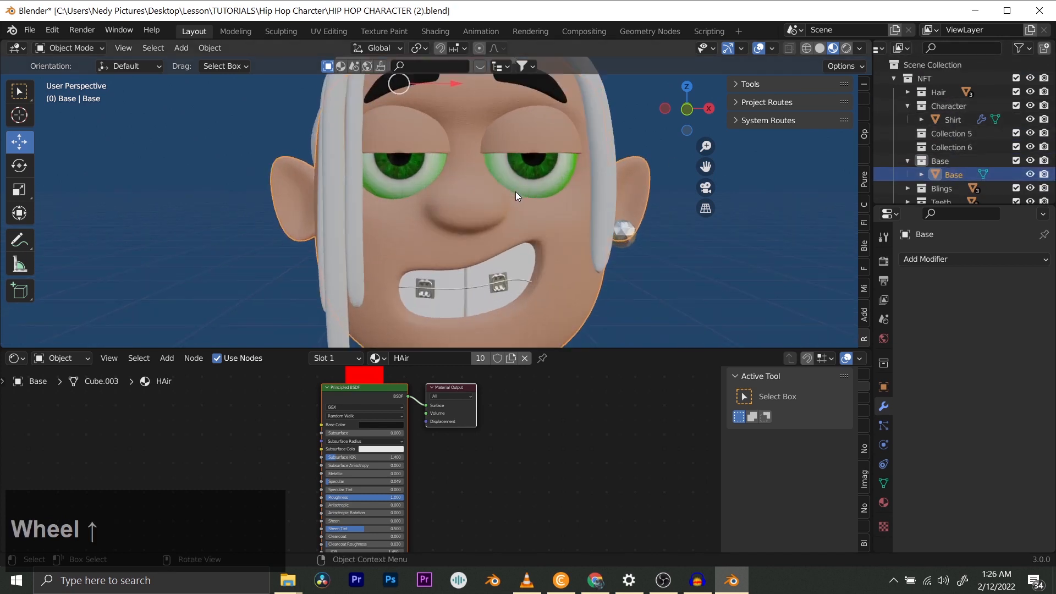
scroll(516, 192, "down", 5)
middle_click_drag(512, 190, 478, 190)
left_click(526, 218)
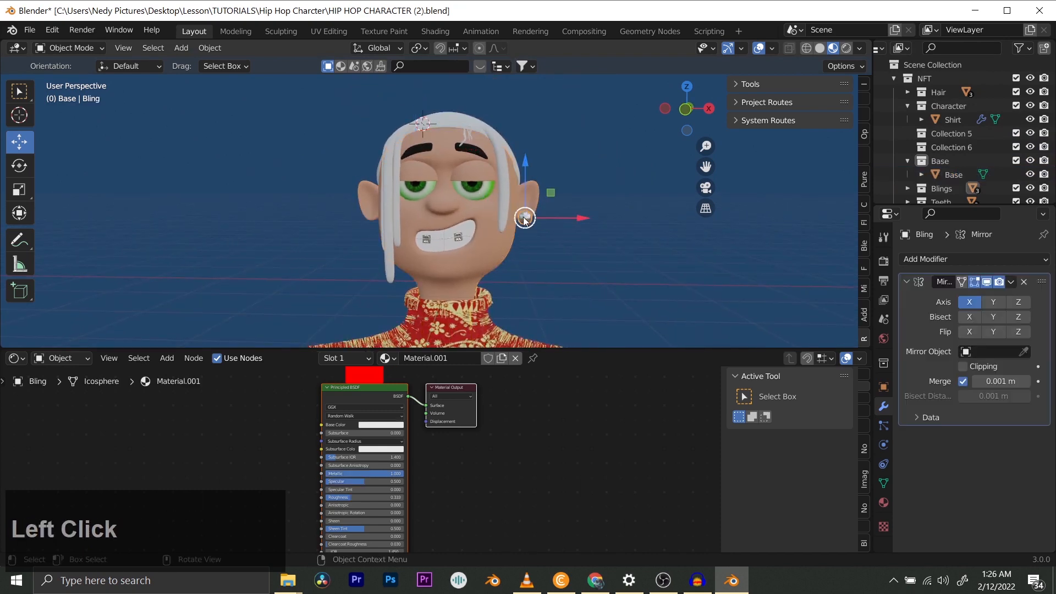
left_click(448, 235)
left_click(527, 216)
middle_click_drag(523, 217, 454, 214)
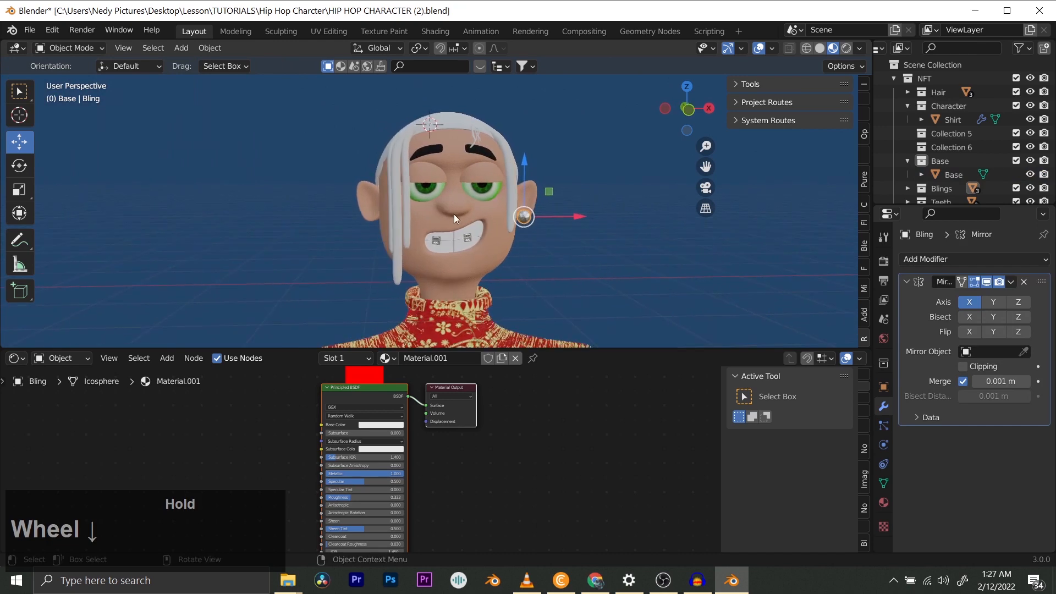
scroll(525, 245, "up", 3)
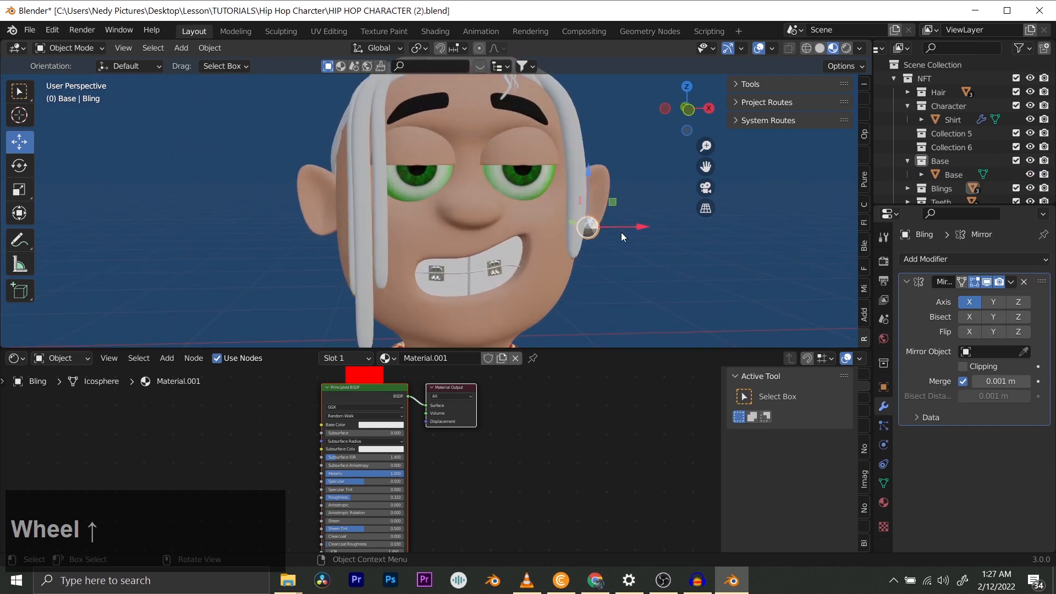
scroll(620, 232, "down", 3)
mouse_move(557, 239)
middle_mouse_down()
mouse_move(500, 238)
mouse_move(595, 244)
mouse_move(516, 236)
mouse_move(572, 247)
middle_mouse_up()
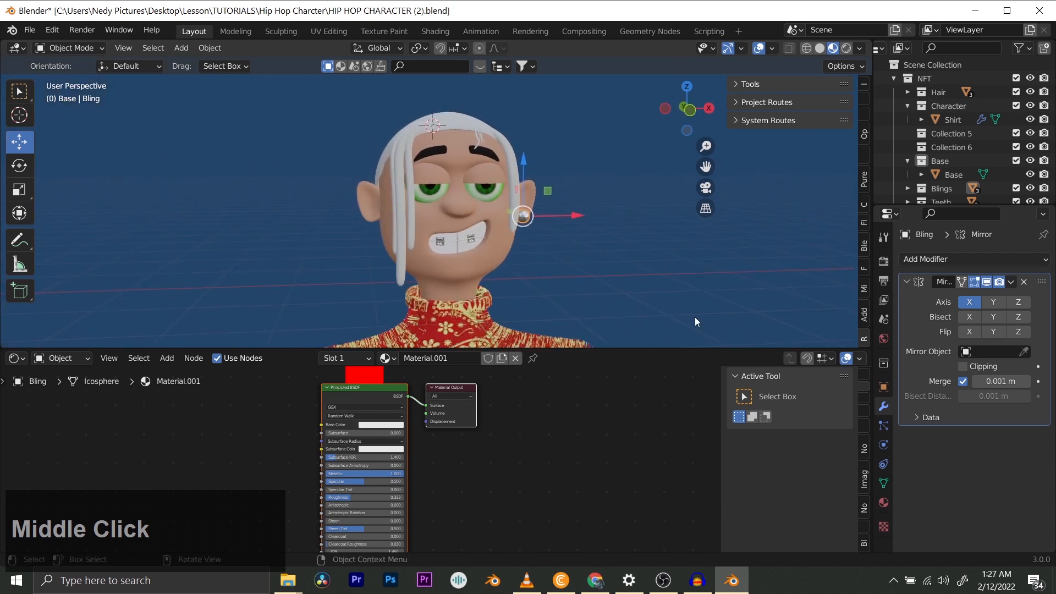
- Try picking the Base head as the mirror object in the earring's Mirror modifier
left_click(1010, 351)
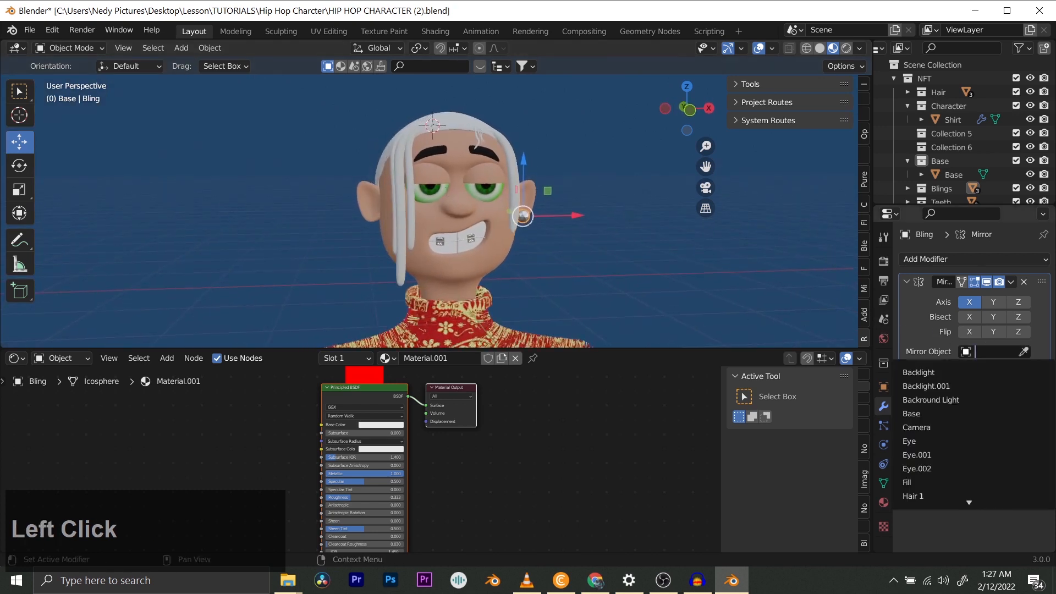
left_click(1024, 352)
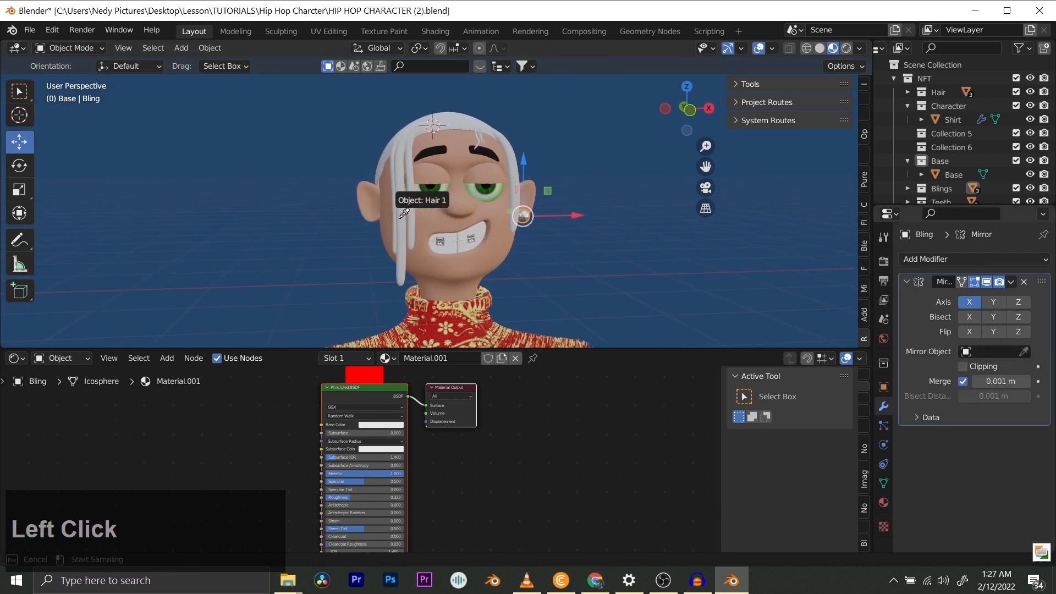
left_click(442, 216)
middle_click_drag(444, 210, 490, 226)
scroll(460, 200, "up", 2)
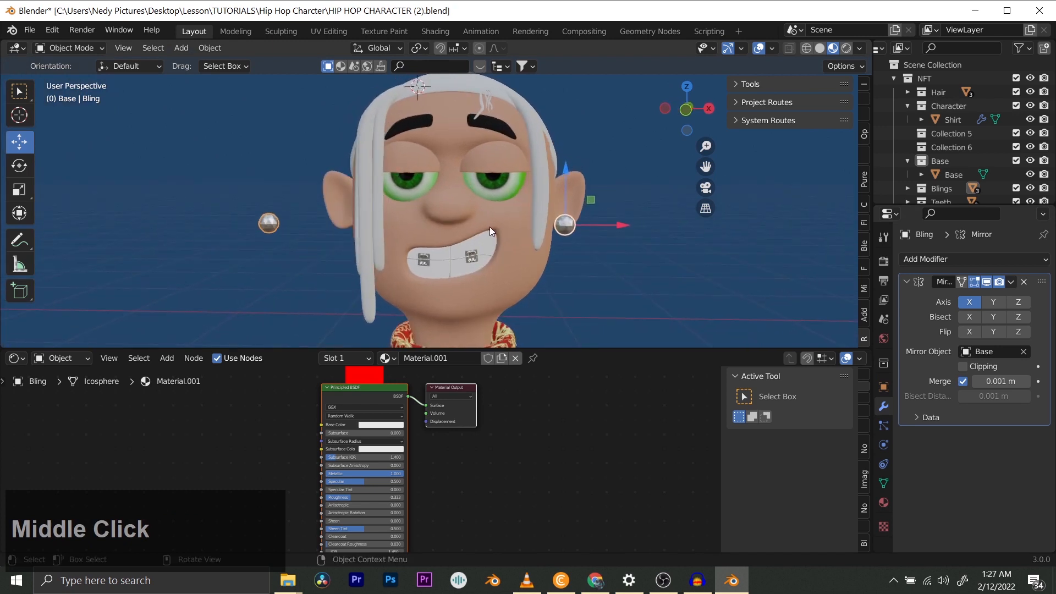
scroll(463, 223, "down", 2)
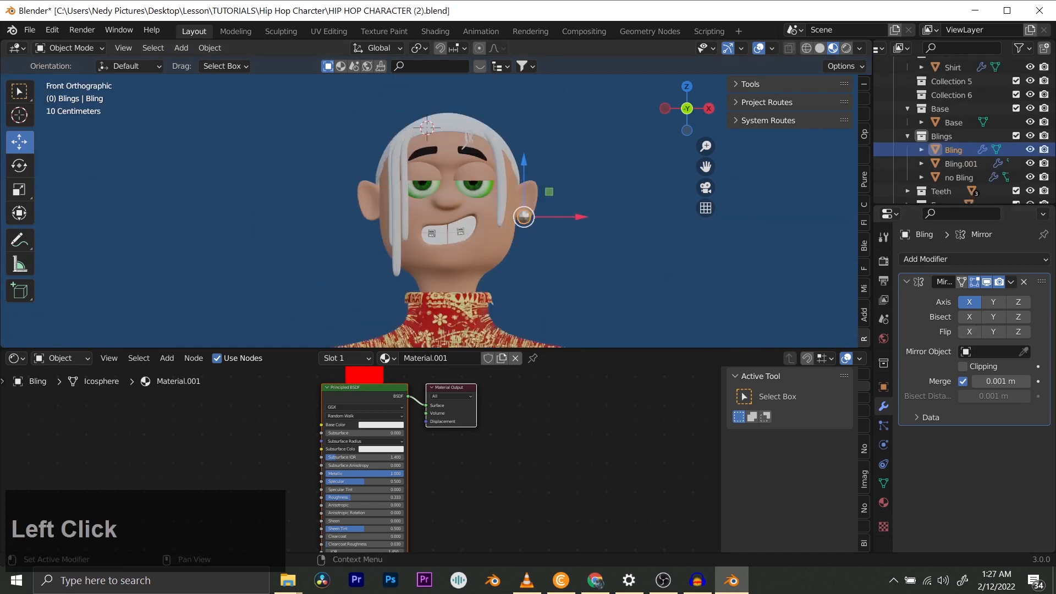
- Set Base as the mirror object of the Bling earring's Mirror modifier
left_click(1025, 352)
left_click(487, 226)
scroll(488, 235, "down", 2)
middle_click_drag(446, 200, 448, 200)
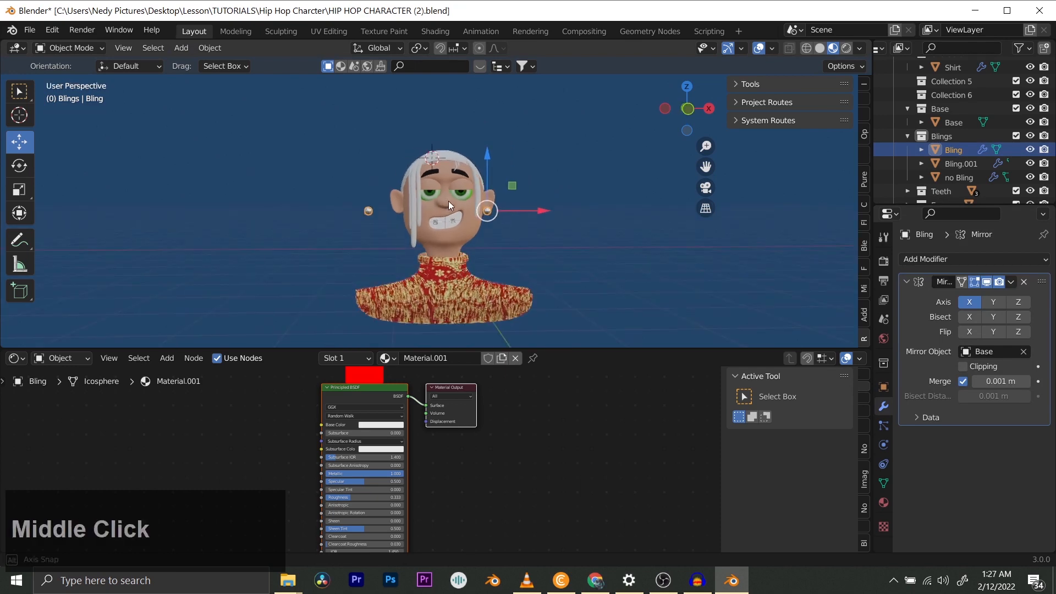
- Apply All Transforms to the Base head so the earring mirrors about its reset origin
left_click(471, 232)
scroll(465, 231, "up", 2)
key("ctrl+a")
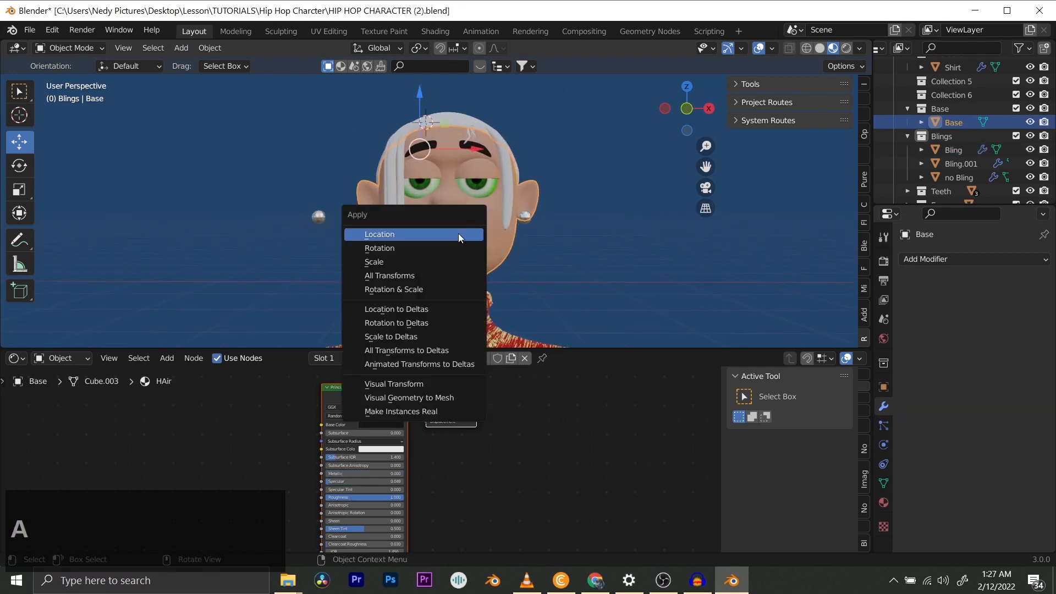
left_click(445, 275)
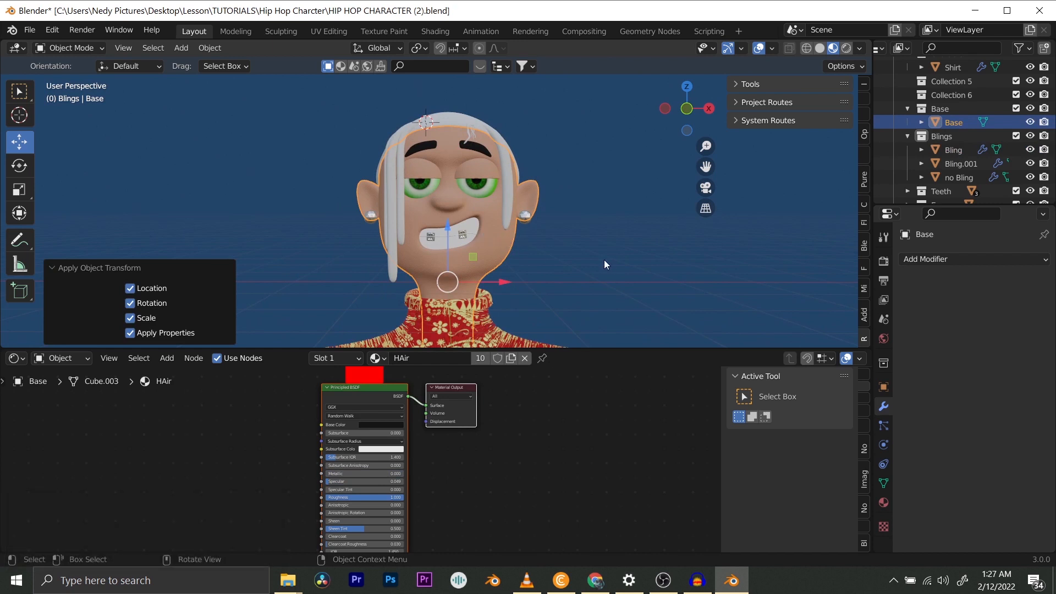
left_click(506, 249)
right_click(506, 248)
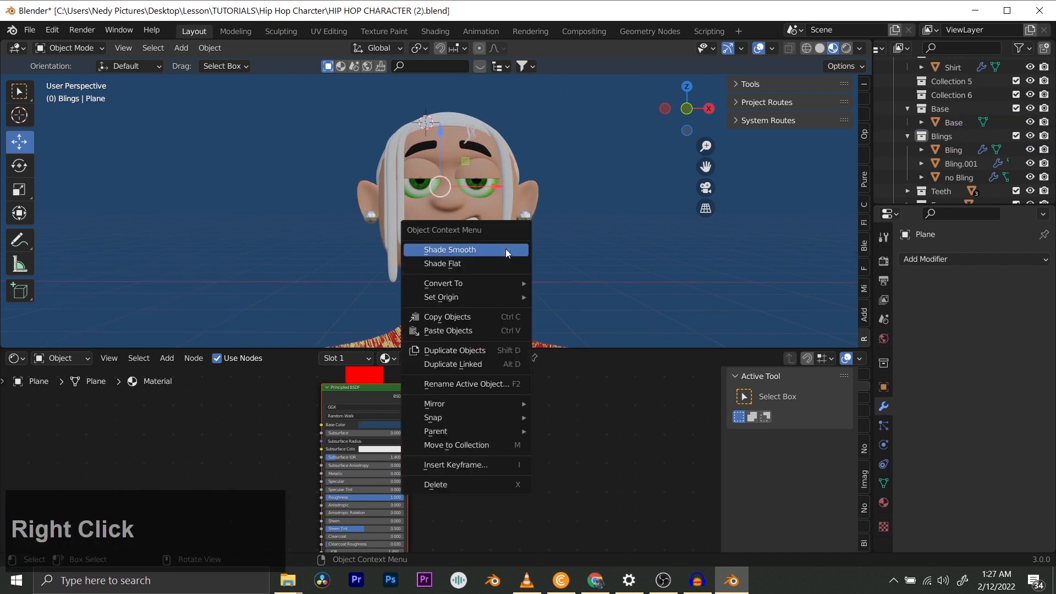
left_click(558, 231)
left_click(494, 250)
right_click(494, 249)
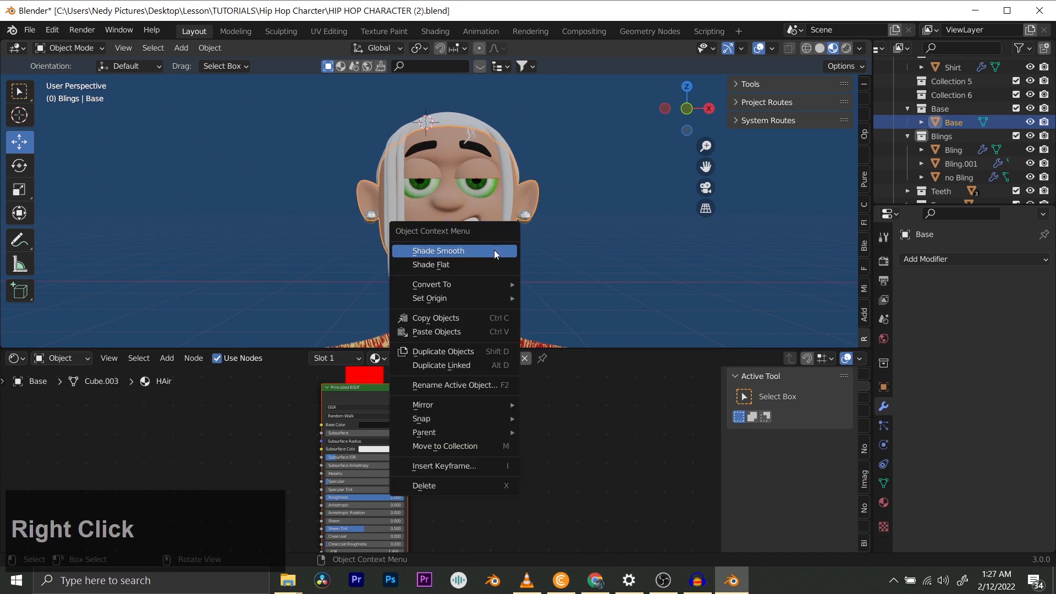
right_click(592, 207)
left_click(421, 217)
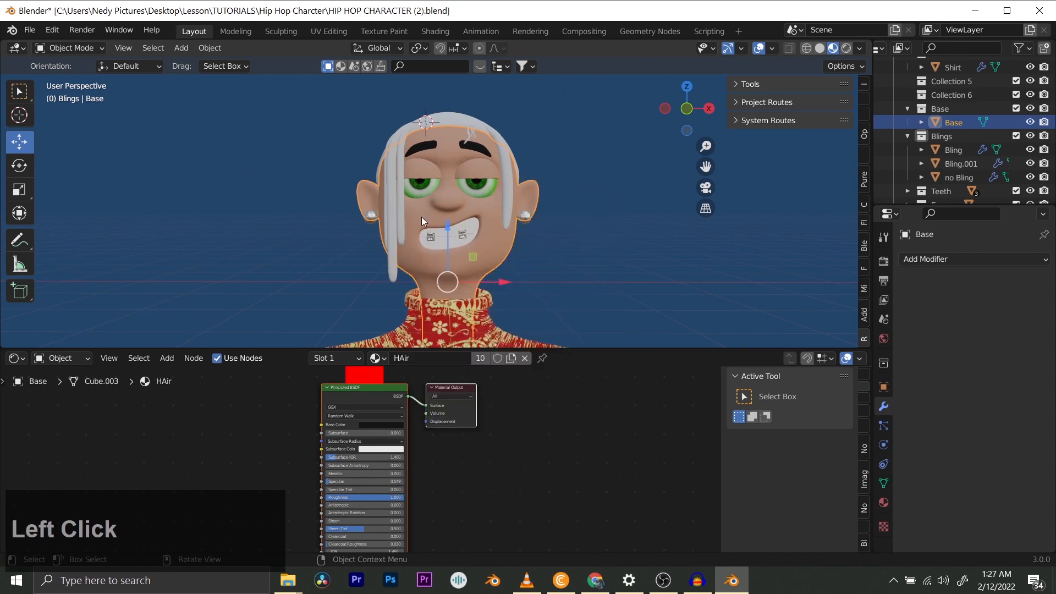
- Repeat Apply All Transforms on the Base head
left_click(498, 228)
key("ctrl+a")
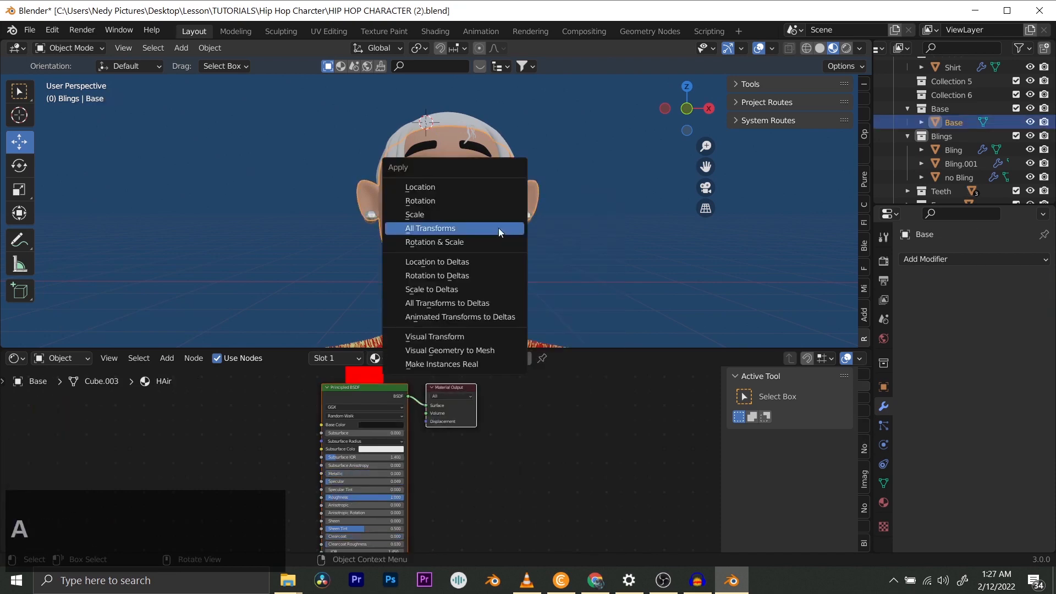
left_click(498, 228)
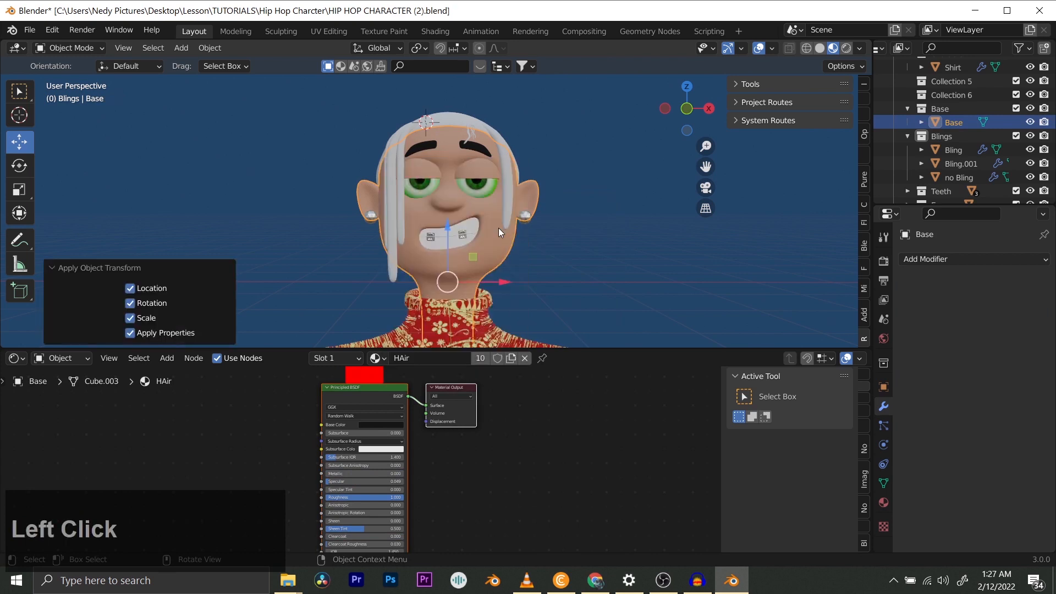
- Collapse the Blings collection and make the Base collection active
left_click(937, 128)
left_click(908, 136)
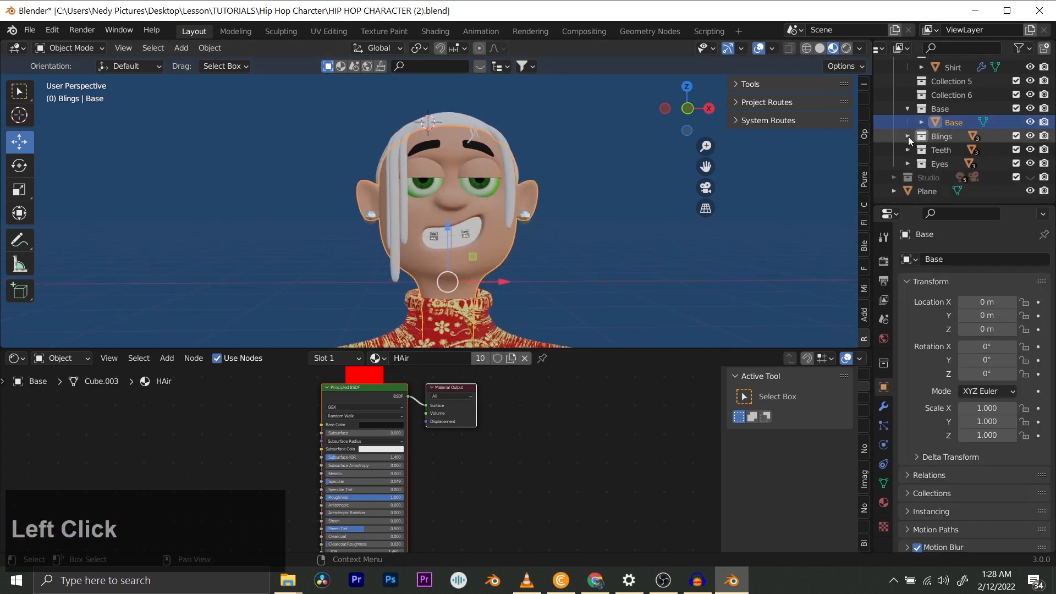
left_click(948, 110)
scroll(471, 208, "up", 1)
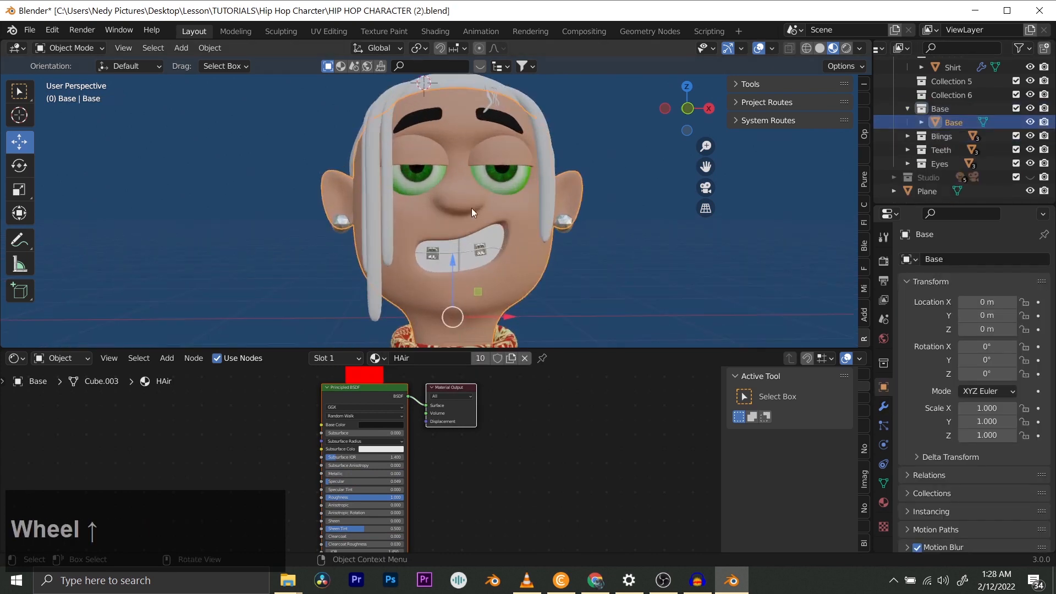
scroll(477, 208, "down", 1)
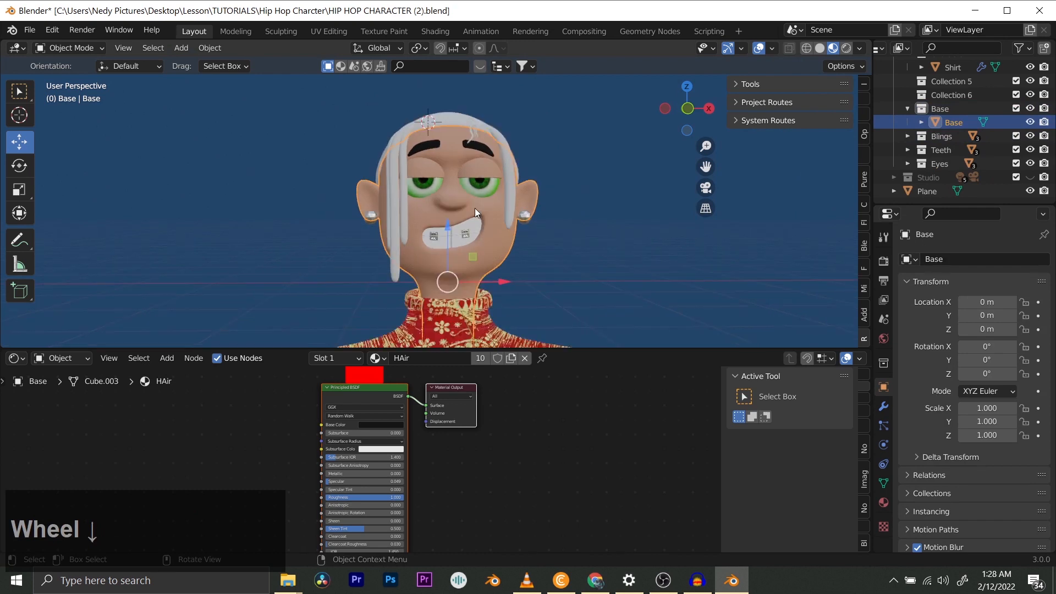
- Isolate the Base head in local view
key("slash")
scroll(474, 165, "up", 2)
middle_click_drag(471, 153, 481, 210, "shift")
key("shift")
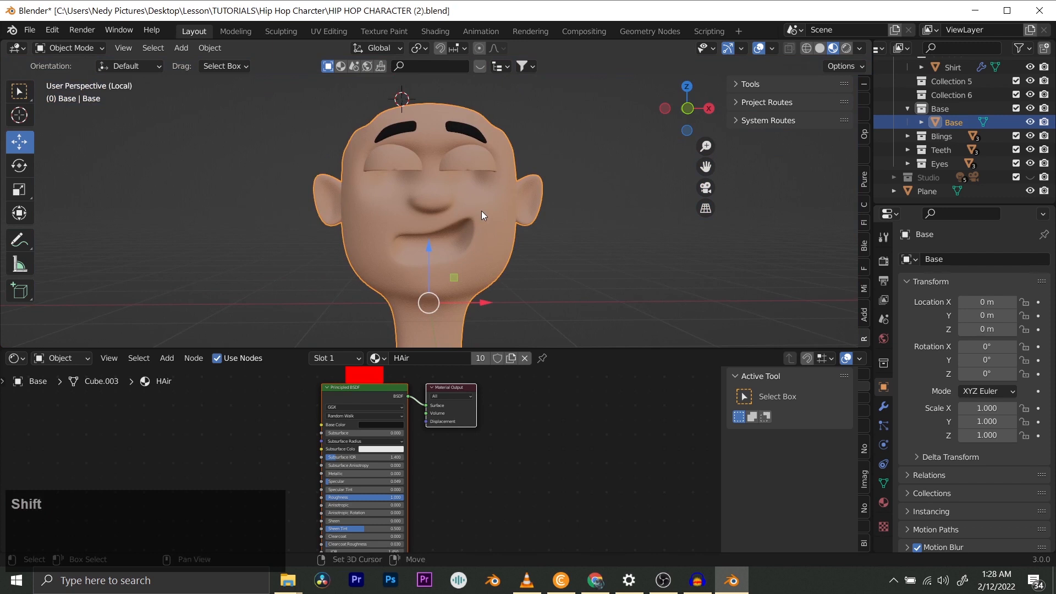
- Duplicate the Base head in place and hide the original
key("shift+d")
right_click(490, 174)
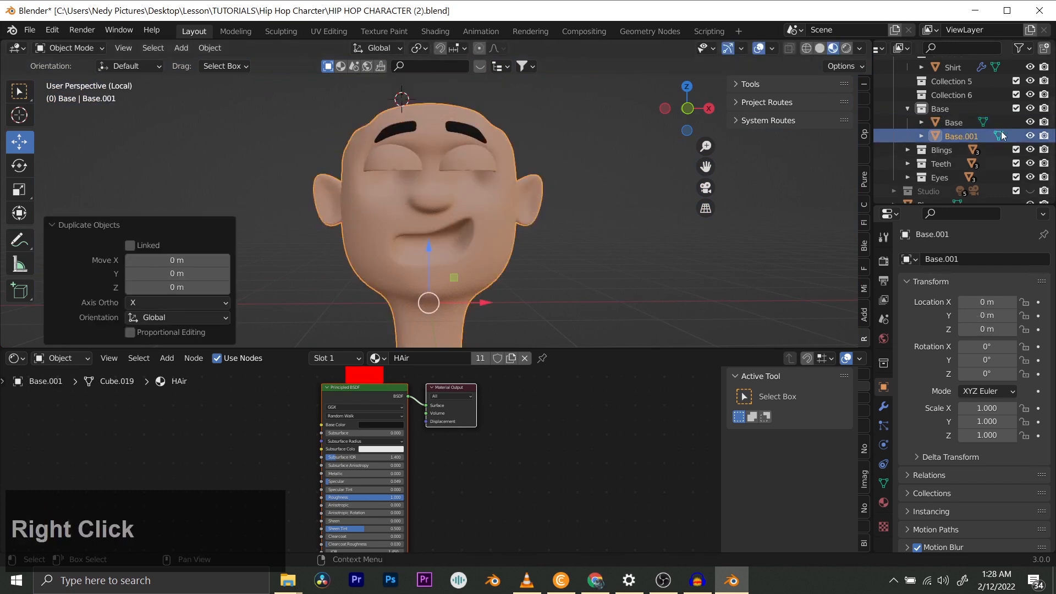
left_click(1029, 122)
- Make the HAir material on the duplicated head a single-user copy
scroll(466, 385, "up", 2)
middle_click_drag(465, 386, 430, 429, "shift")
scroll(430, 429, "up", 1)
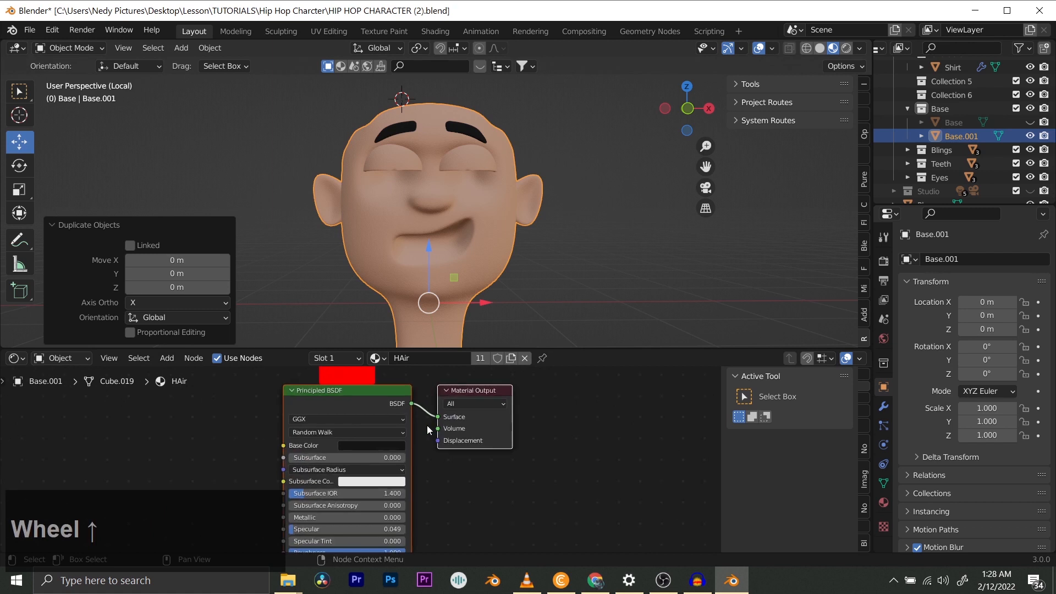
left_click(480, 360)
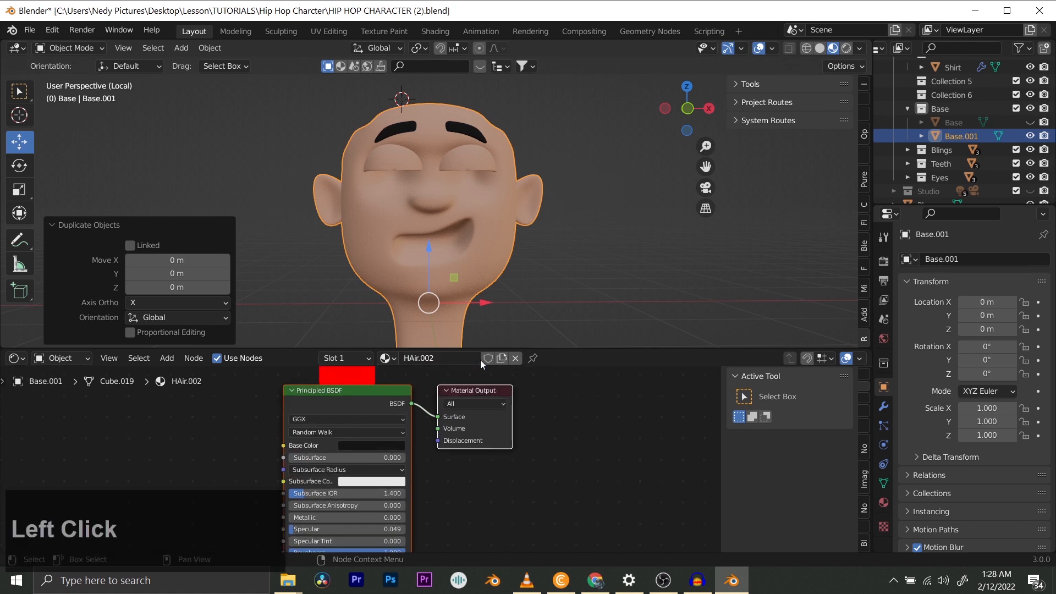
- Make the SKIN material in the duplicated head's second slot a single-user copy
scroll(488, 394, "down", 2)
middle_click_drag(358, 470, 381, 468, "shift")
scroll(381, 468, "up", 2)
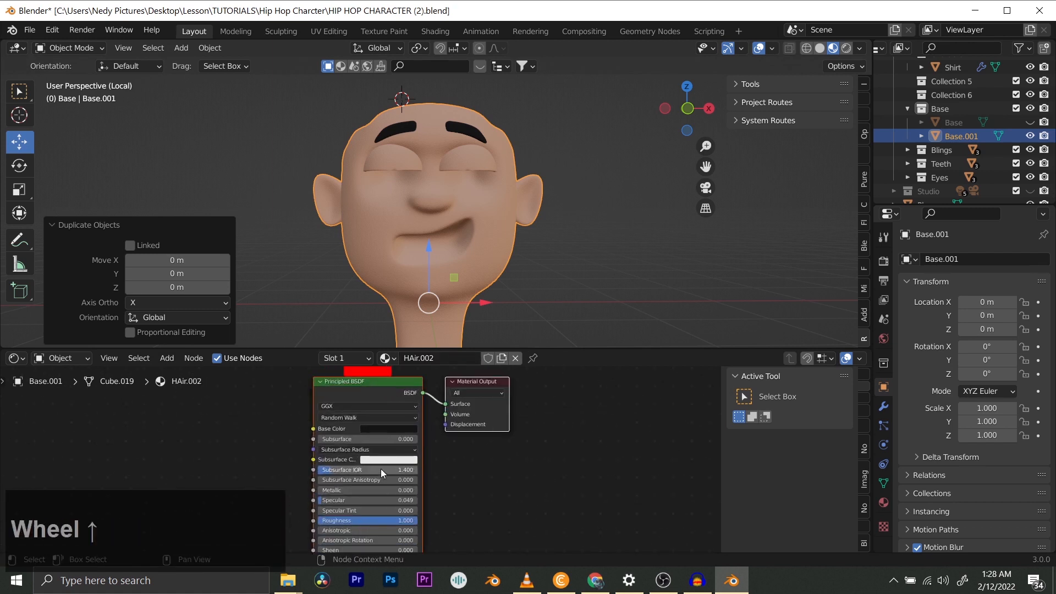
left_click(884, 503)
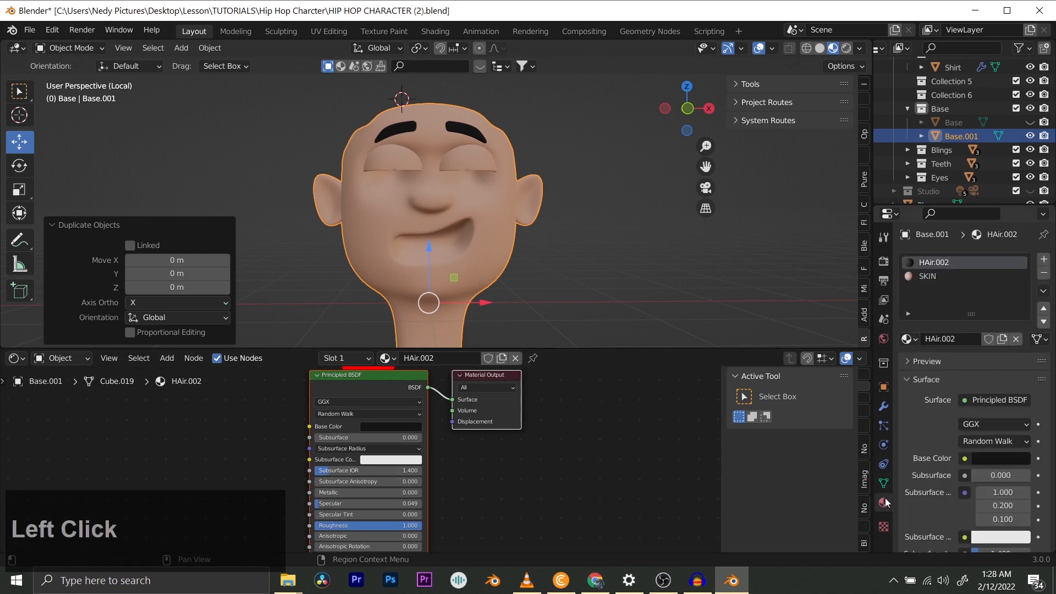
left_click(929, 277)
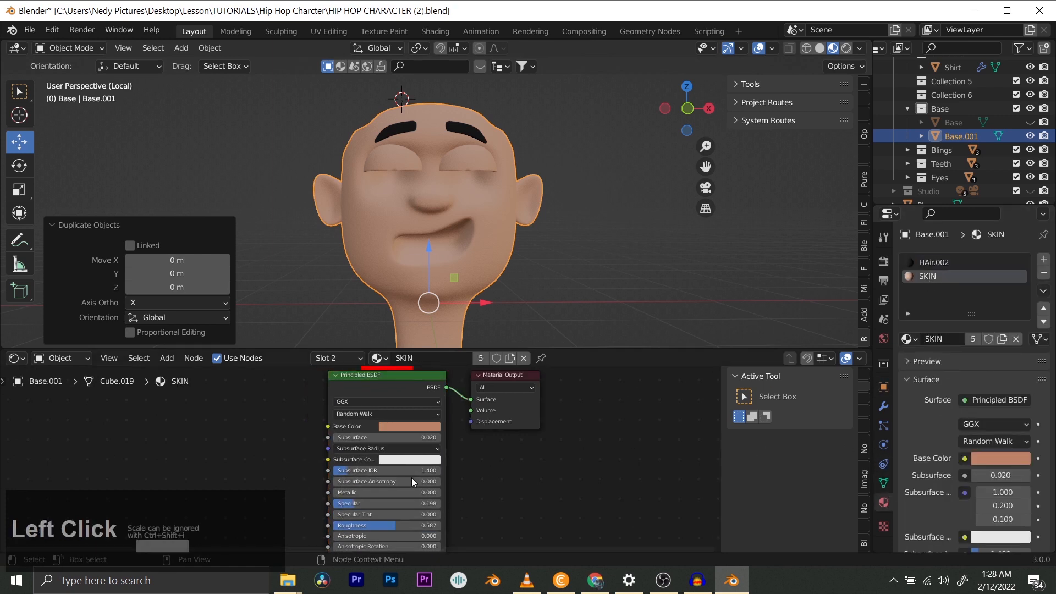
scroll(419, 454, "up", 1)
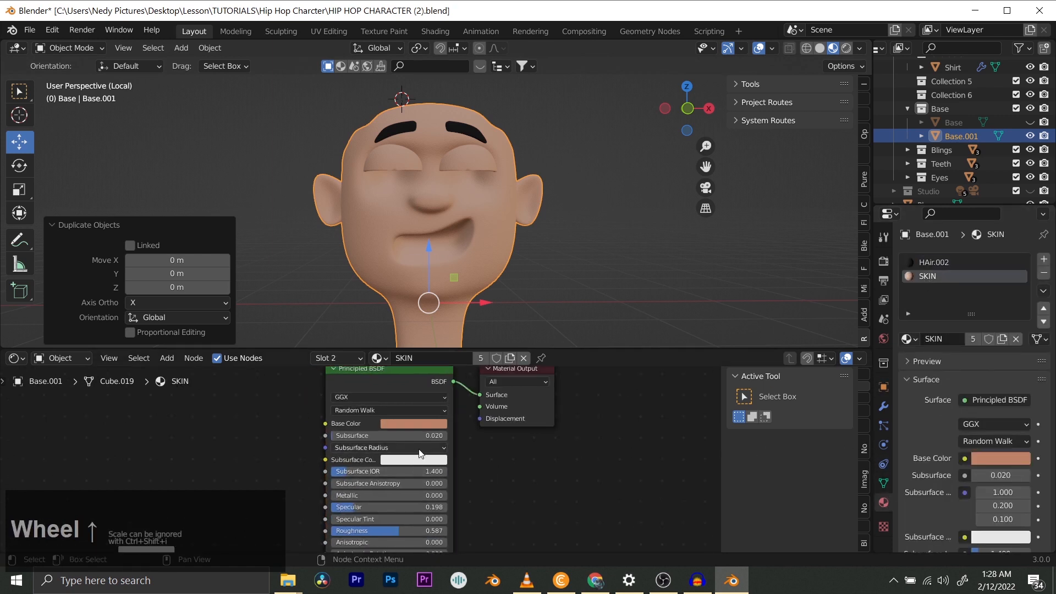
left_click(480, 364)
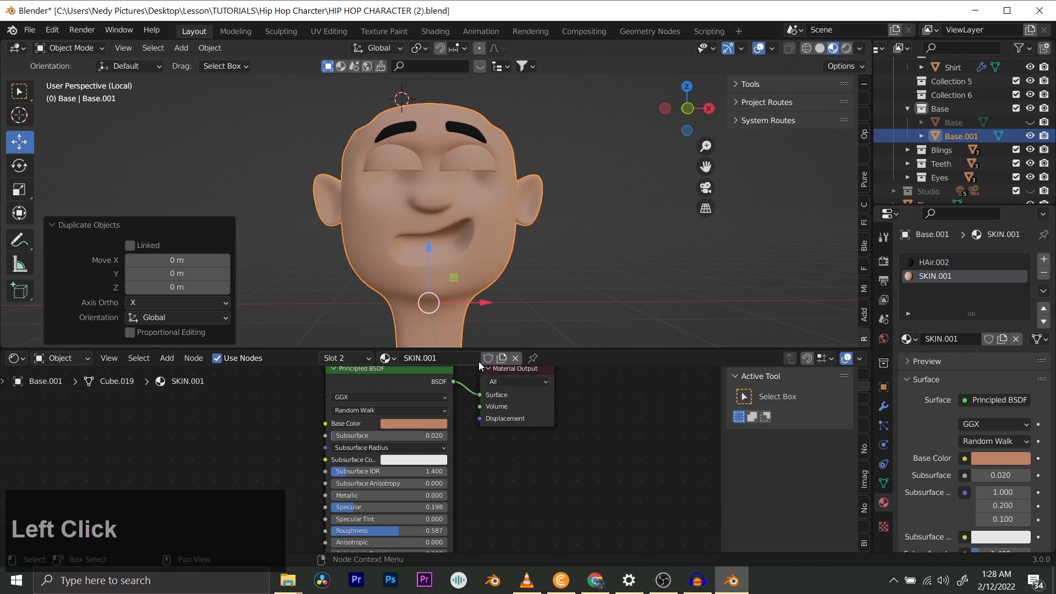
- Set the Metallic value of the duplicated head's skin material to 1.000
scroll(387, 500, "down", 1)
scroll(363, 471, "up", 1, "shift")
scroll(370, 465, "up", 1)
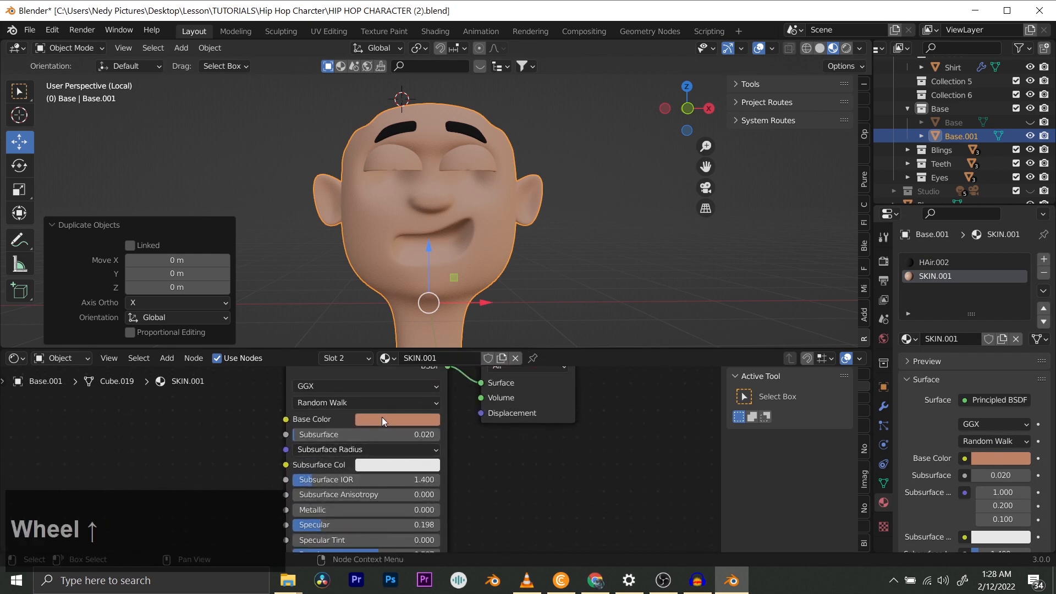
scroll(349, 484, "down", 1)
middle_click_drag(353, 496, 353, 468, "shift")
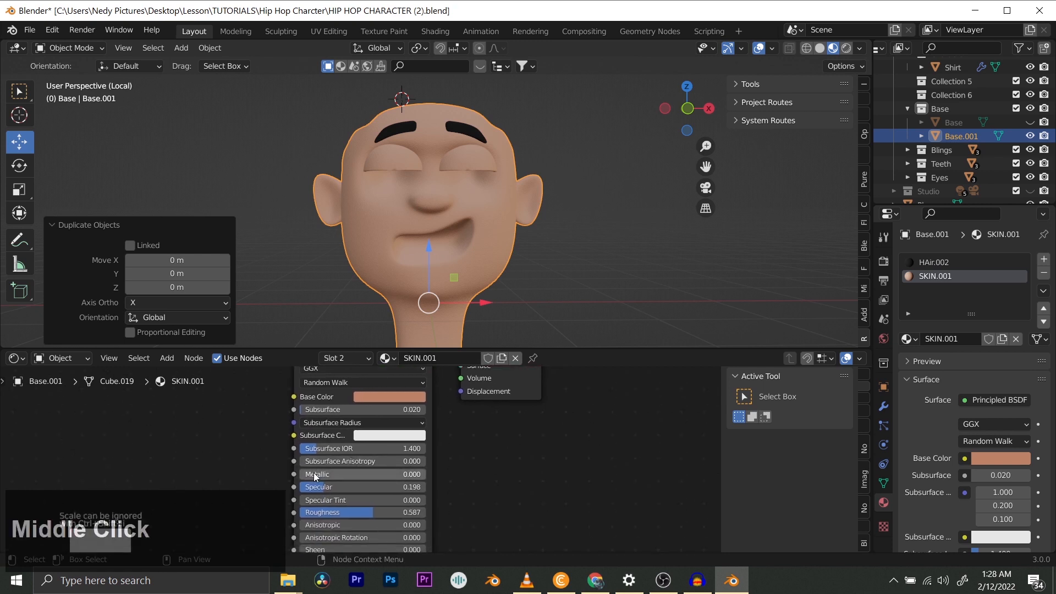
left_click_drag(353, 469, 424, 469)
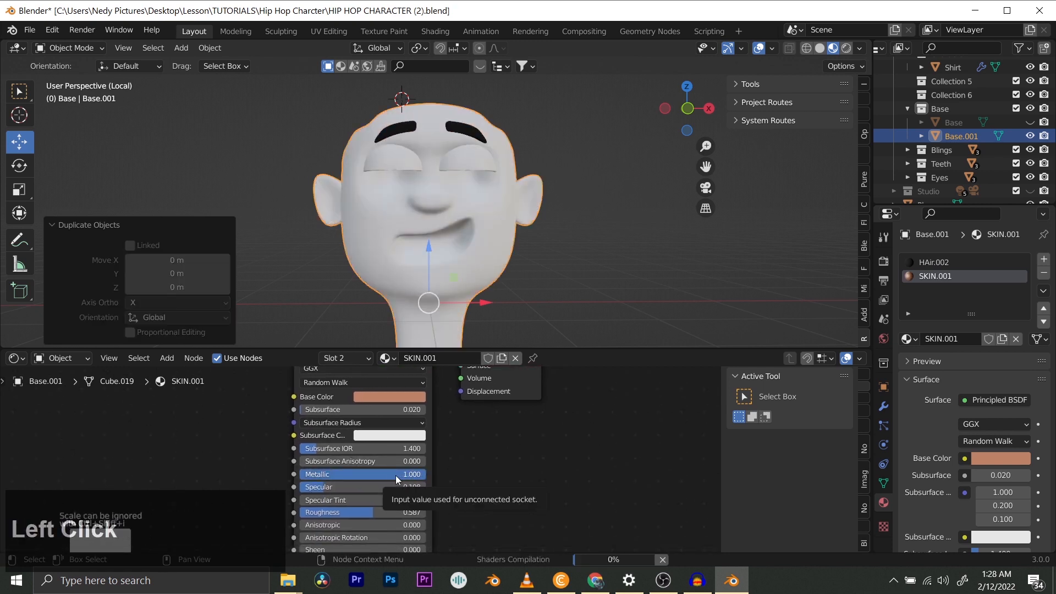
- Change the skin copy's Base Color to transparent black and save the file
left_click(384, 398)
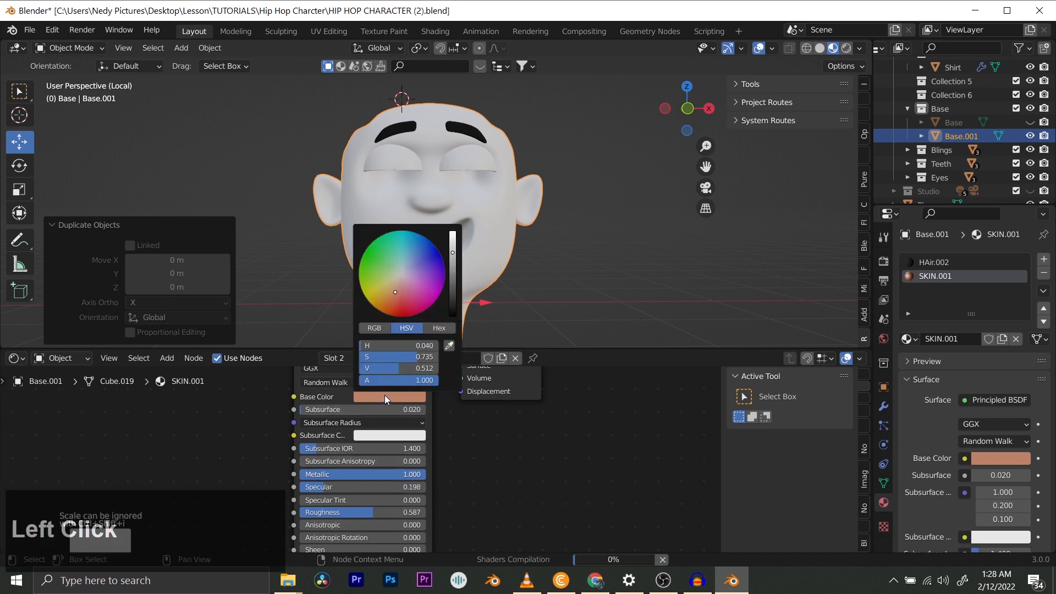
left_click(400, 276)
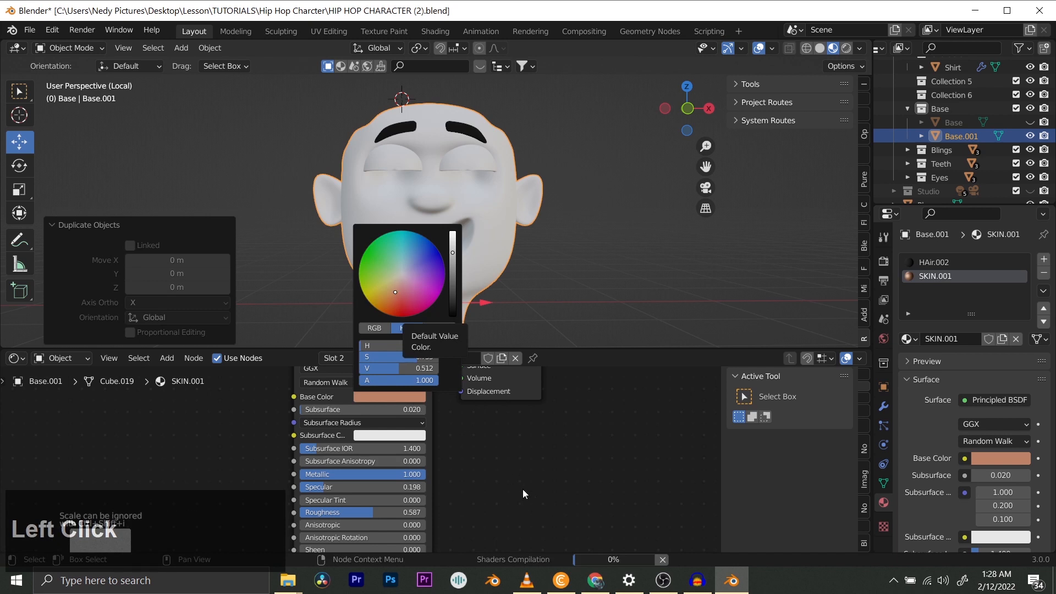
key("ctrl+s")
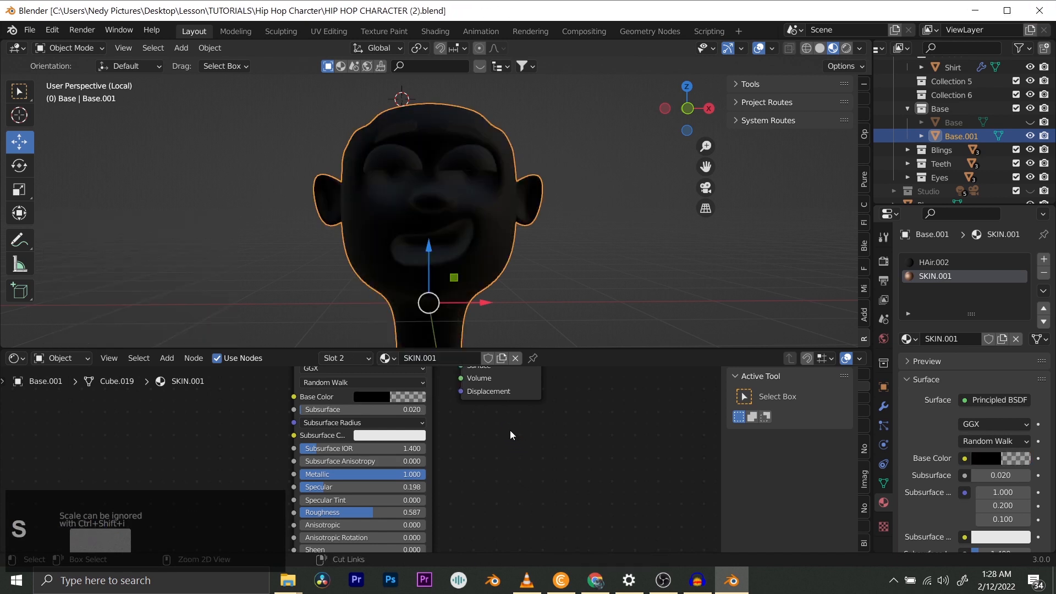
- Lighten the duplicated head's skin Base Color from black to a light grey
middle_click_drag(361, 411, 398, 405)
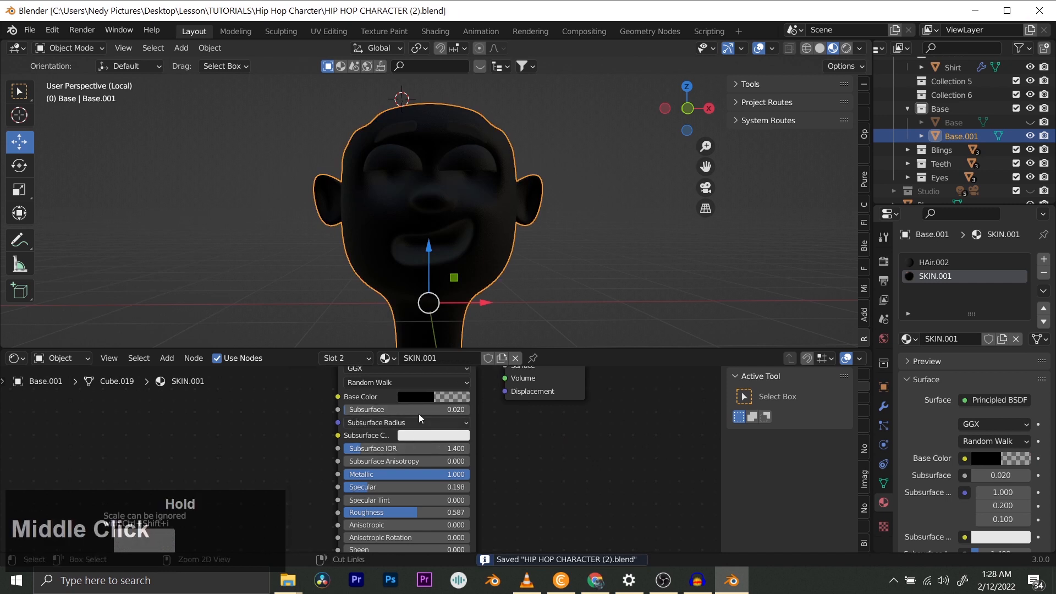
left_click(421, 398)
left_click_drag(492, 292, 497, 250)
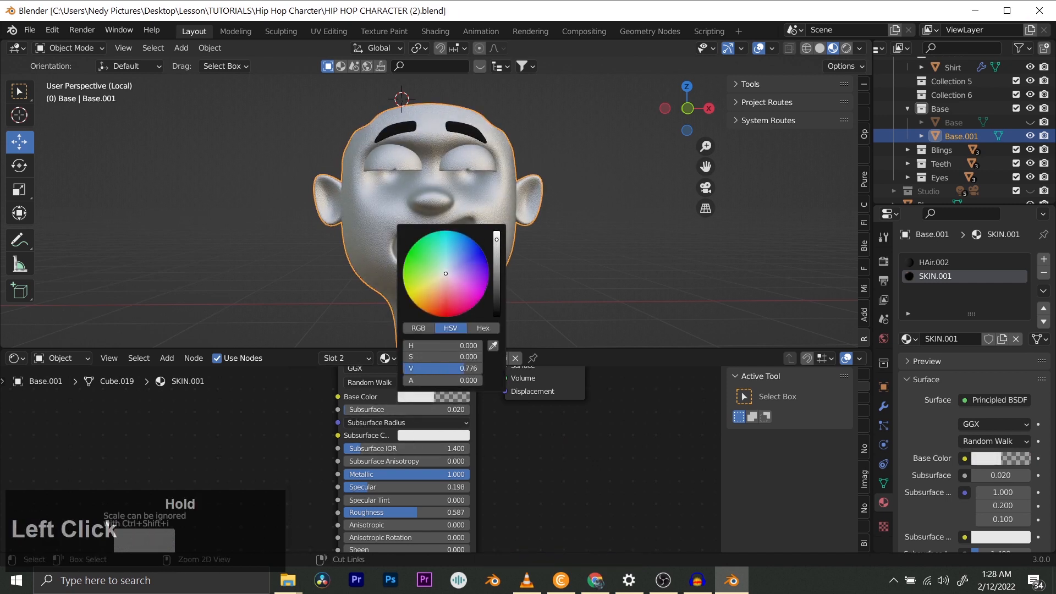
- Lower the Roughness of the duplicated head's skin material to 0.405
middle_click_drag(418, 187, 544, 220)
mouse_move(488, 516)
left_mouse_down()
mouse_move(503, 511)
mouse_move(481, 513)
left_mouse_up()
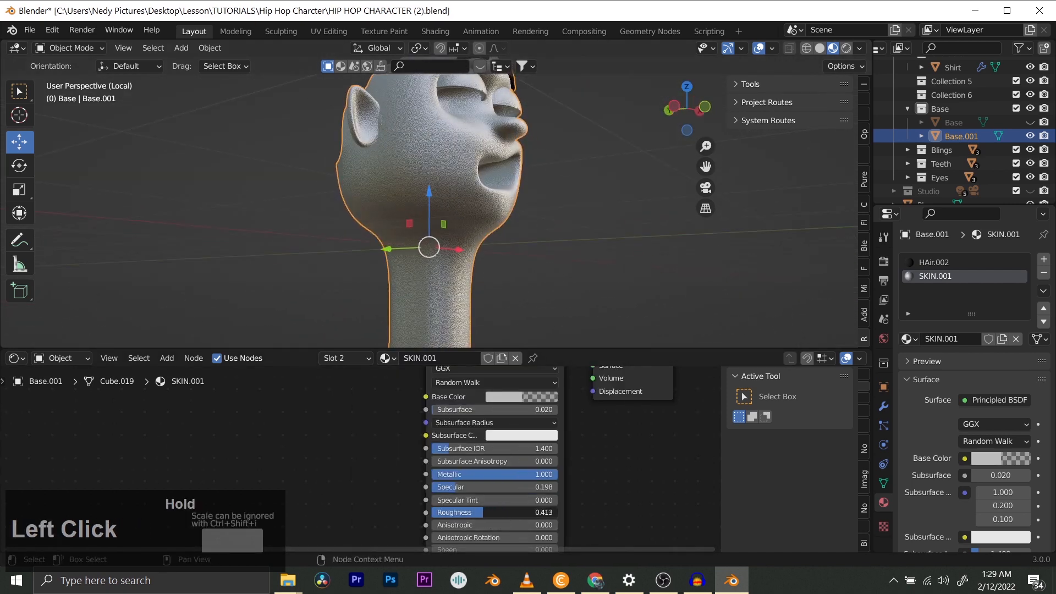
scroll(533, 186, "down", 2)
middle_click_drag(533, 185, 496, 214)
middle_click_drag(593, 203, 487, 231)
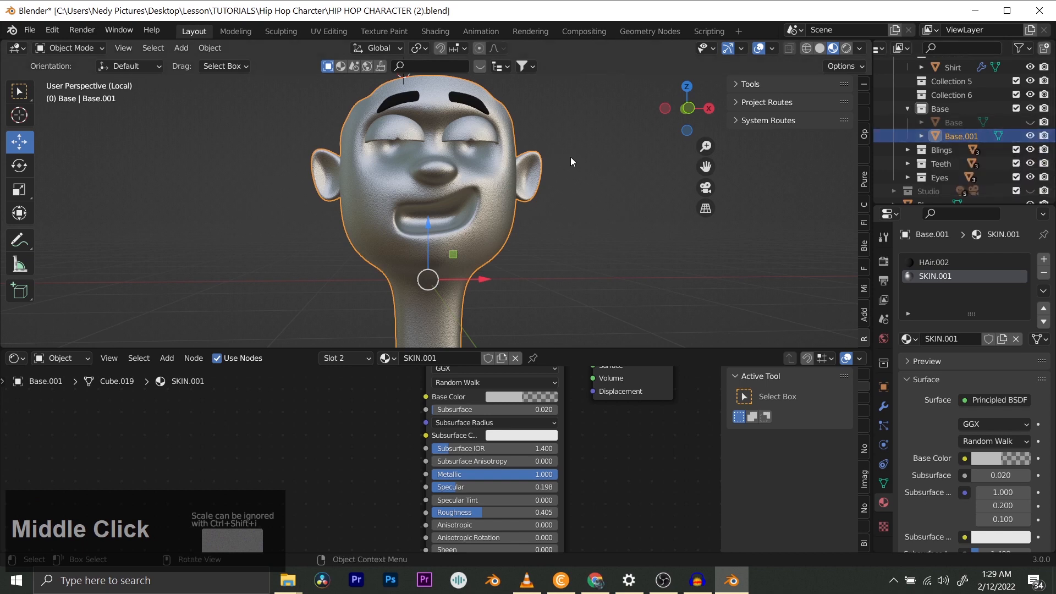
- Duplicate the silver head in place and hide Base.001 in the viewport
key("shift+d")
right_click(533, 190)
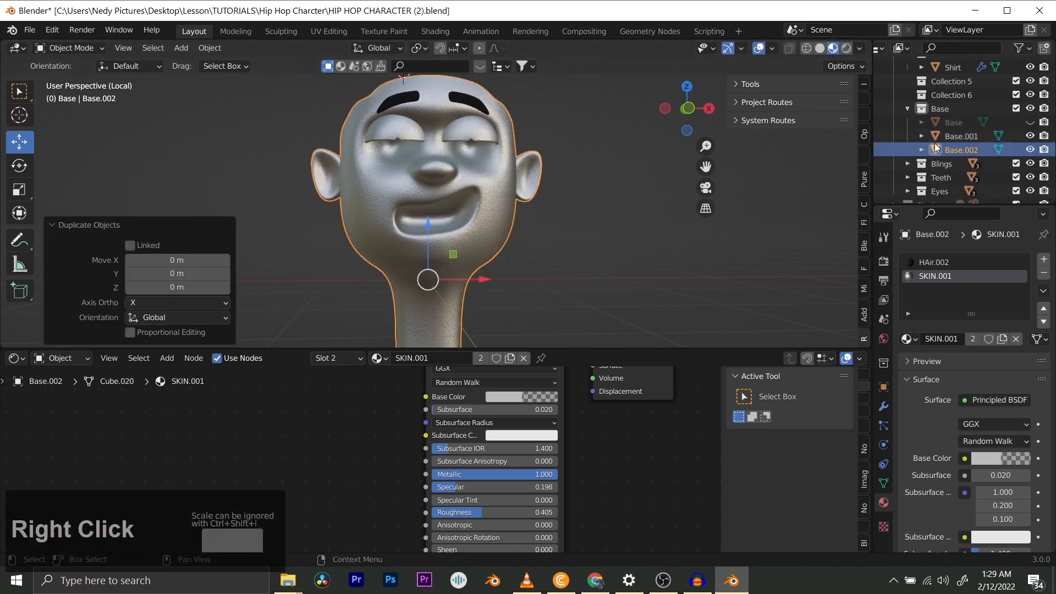
left_click(1031, 136)
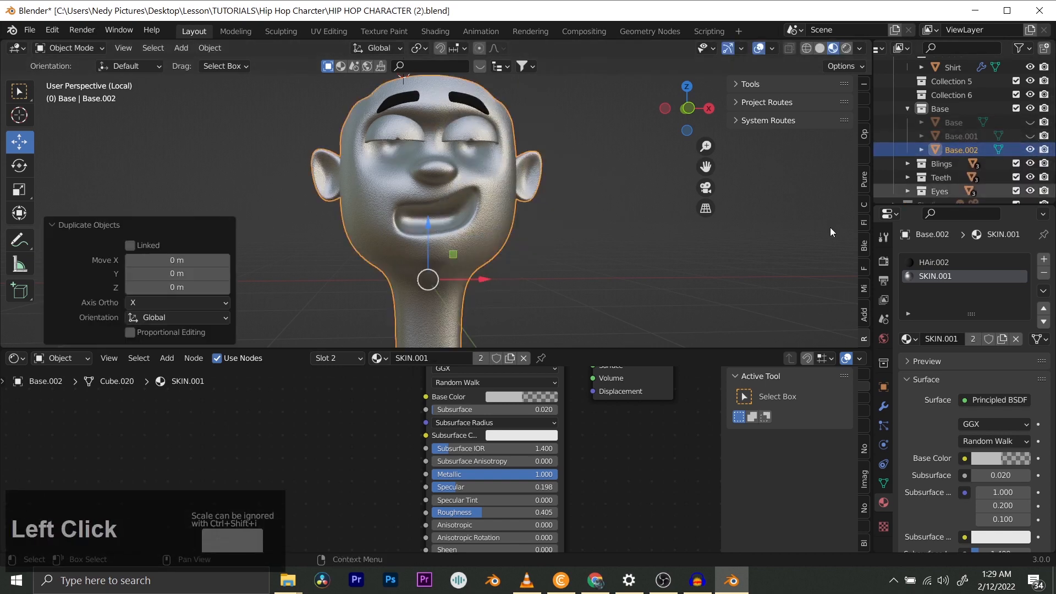
- Make the new head's skin material a single-user copy and connect an Image Texture with mapping nodes to its Base Color
left_click(480, 364)
middle_click_drag(509, 467, 352, 440, "shift")
scroll(325, 435, "up", 1)
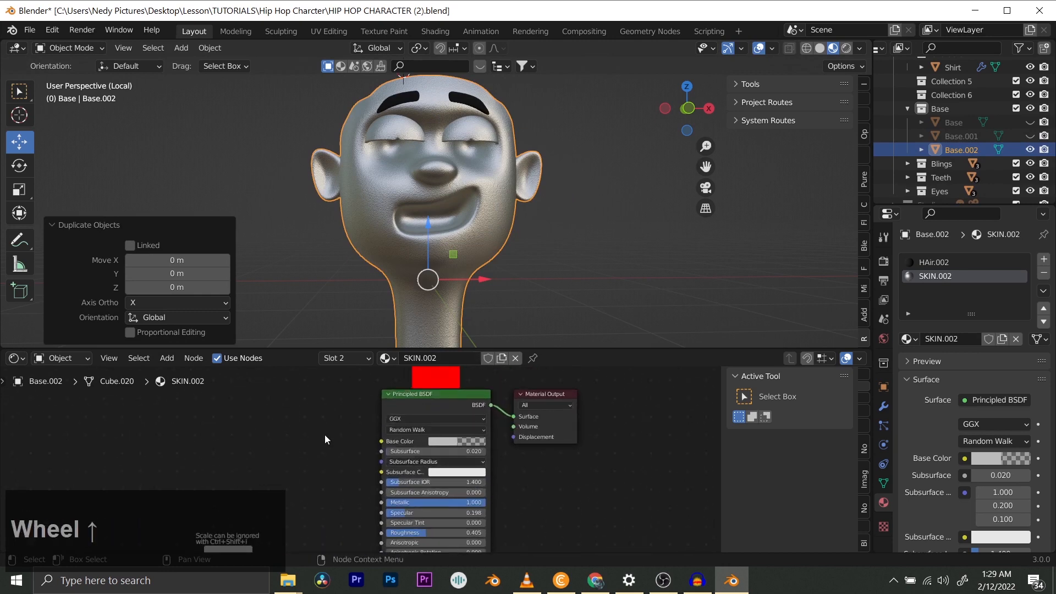
key("ctrl+t")
scroll(379, 407, "down", 1)
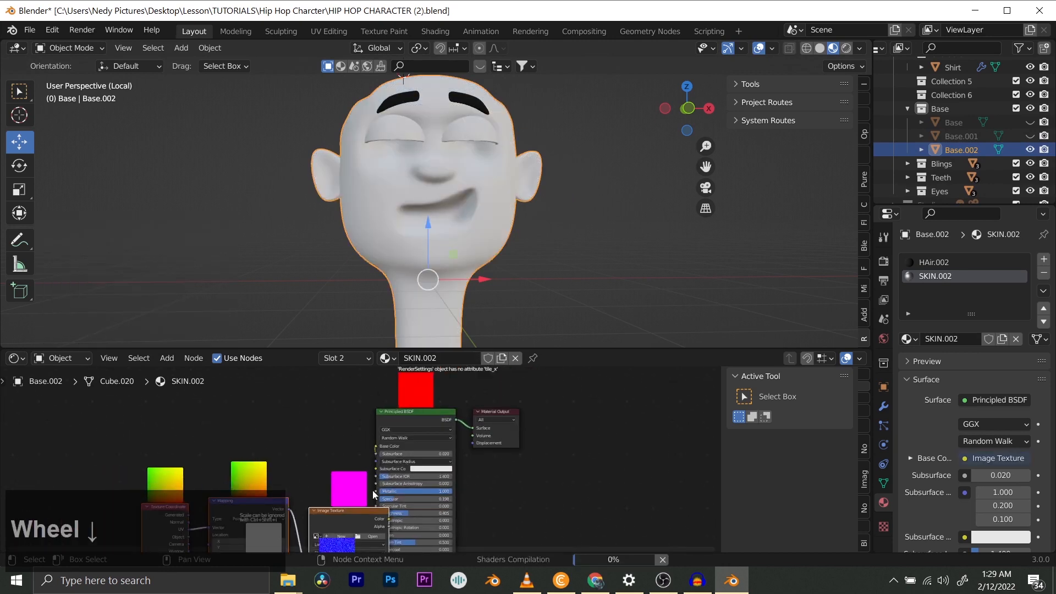
left_click_drag(367, 509, 333, 460)
scroll(308, 460, "up", 3)
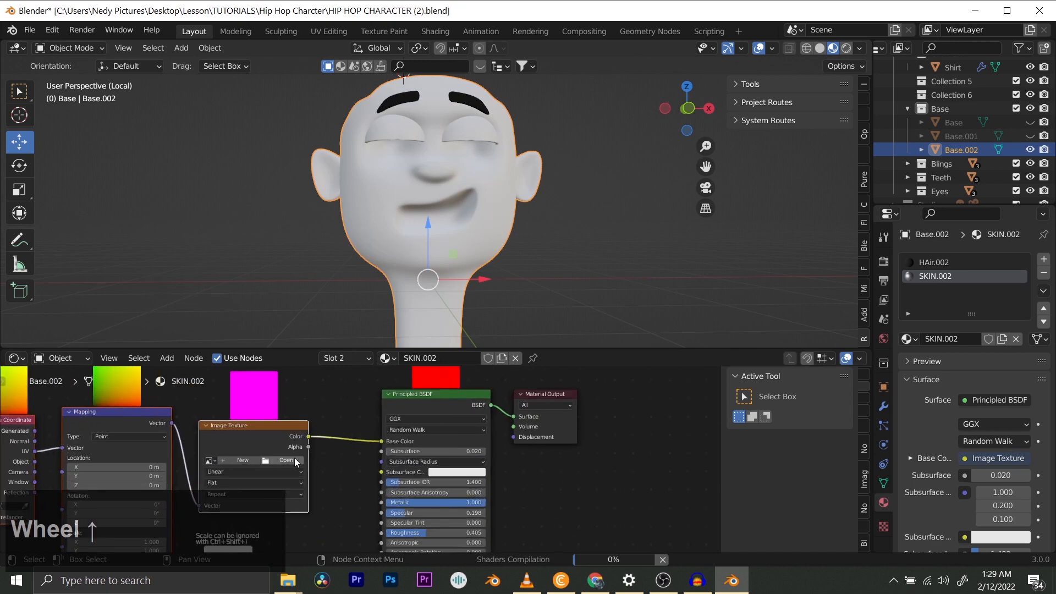
- Load the Gucci logo texture JPG from the Textures.com Clothes folder into the Image Texture node
middle_click_drag(297, 458, 309, 458)
left_click(309, 459)
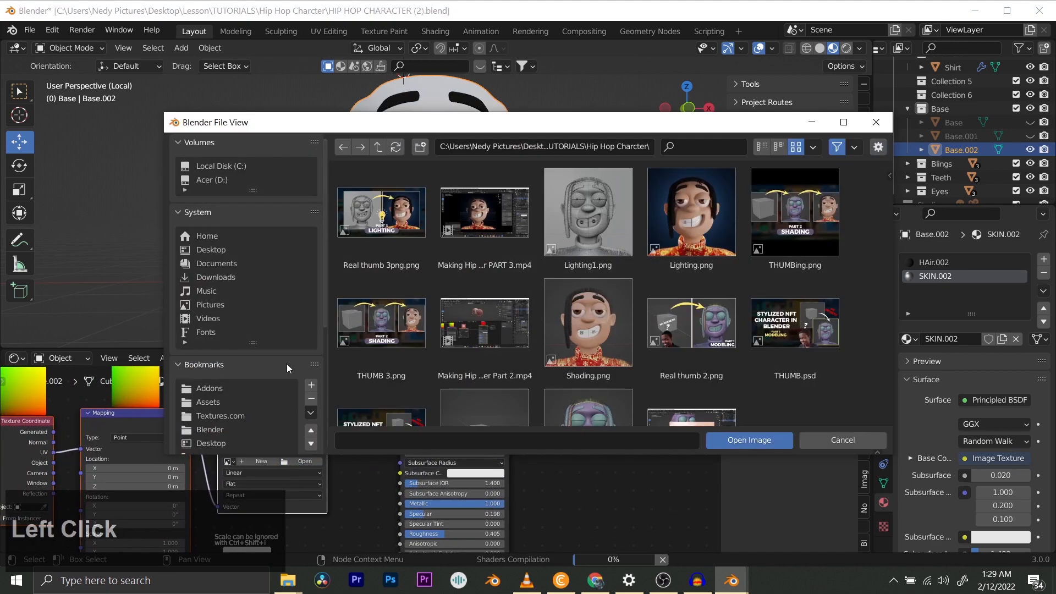
left_click(236, 422)
scroll(579, 258, "up", 1)
double_click(579, 257)
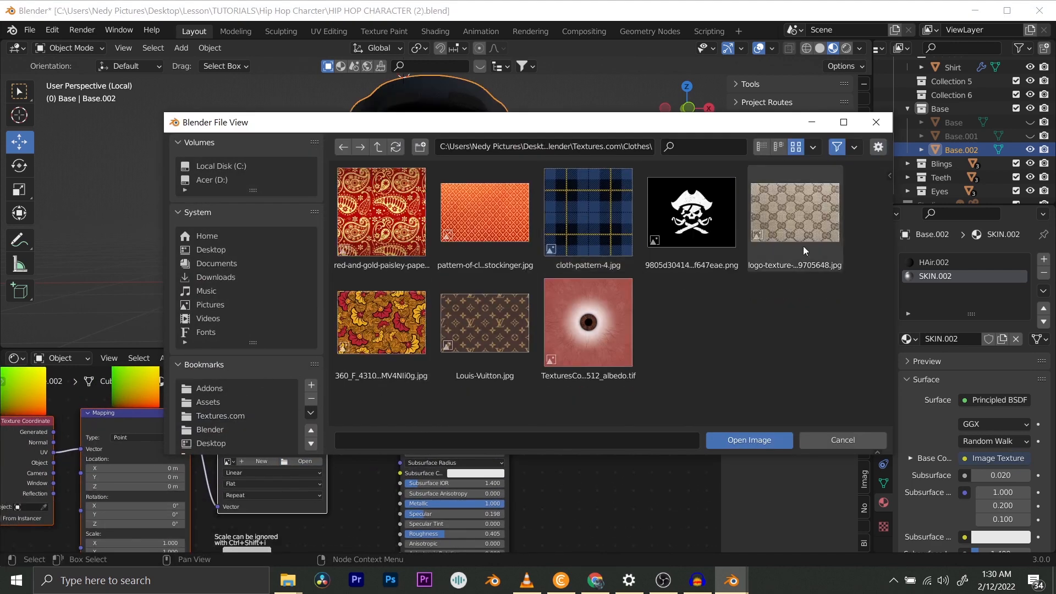
double_click(790, 207)
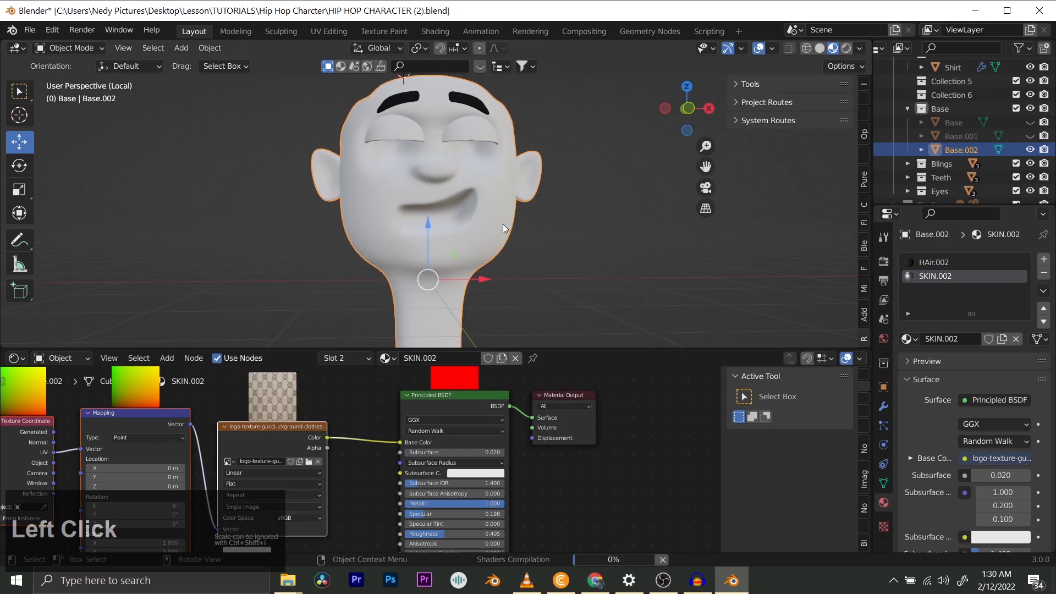
- Unwrap the entire Base.002 head mesh with Cube Projection
scroll(503, 224, "down", 3)
middle_click_drag(503, 224, 497, 226)
key("Tab")
mouse_move(439, 212)
middle_mouse_down()
mouse_move(514, 225)
mouse_move(395, 201)
mouse_move(465, 218)
mouse_move(456, 207)
middle_mouse_up()
key("Tab")
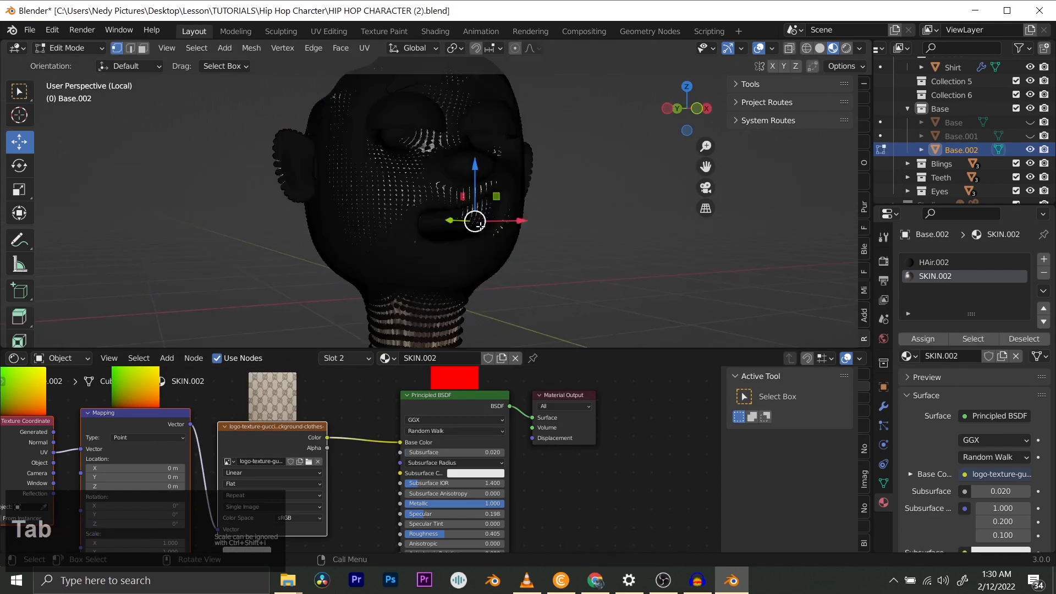
key("a")
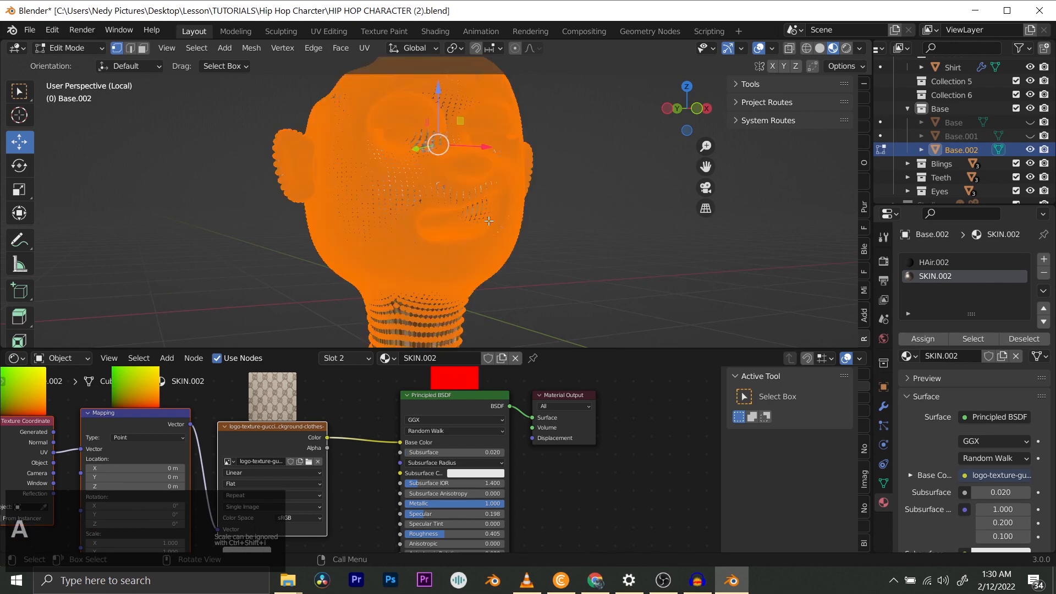
key("u")
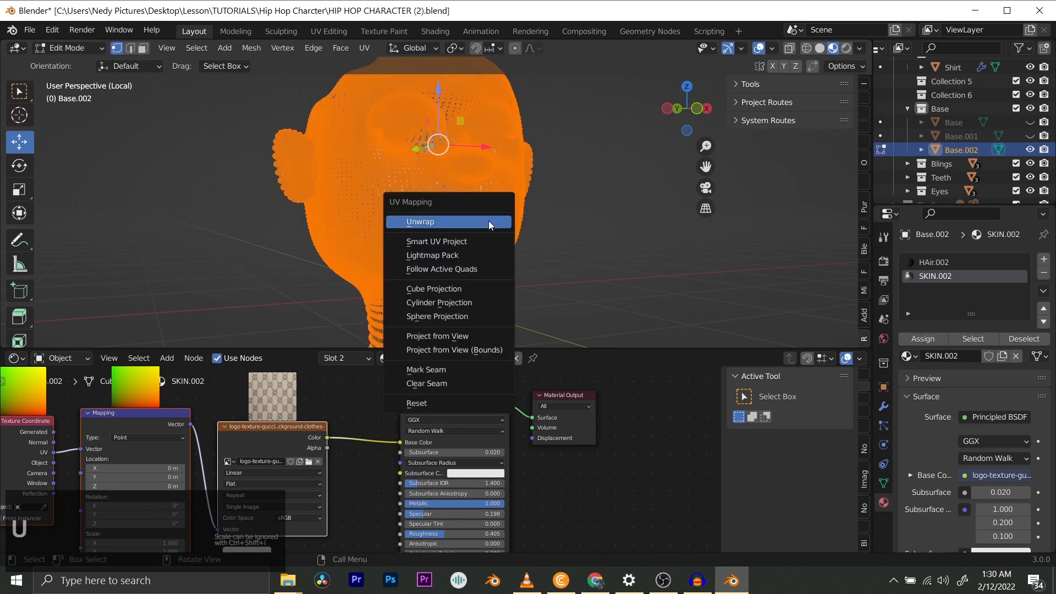
left_click(483, 288)
key("Tab")
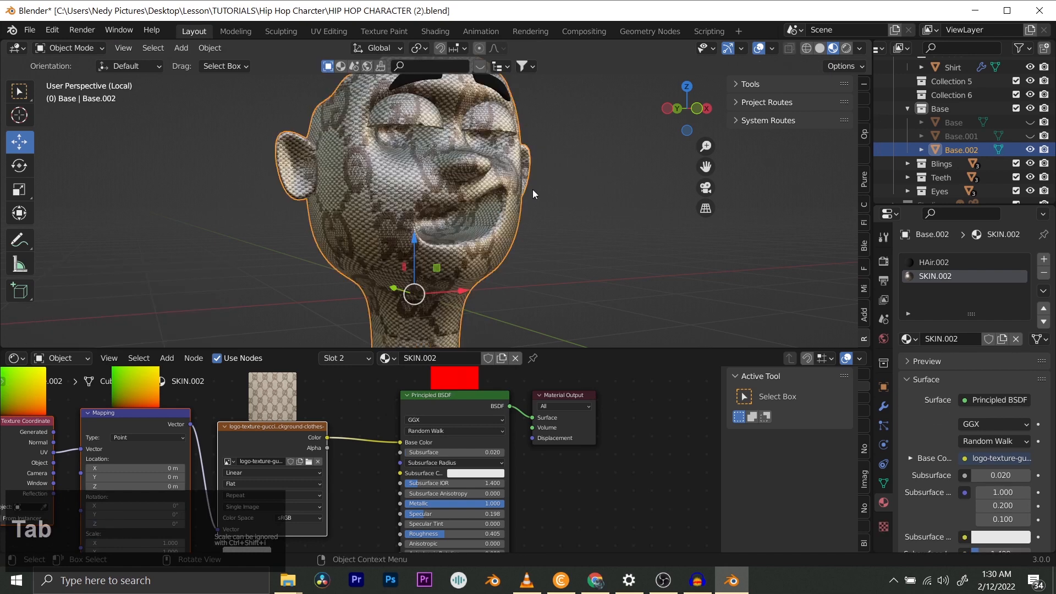
- Scale all of the head's UVs to more than twice their size in the UV Editing workspace, then return to Layout
middle_click_drag(533, 189, 467, 206)
left_click(330, 32)
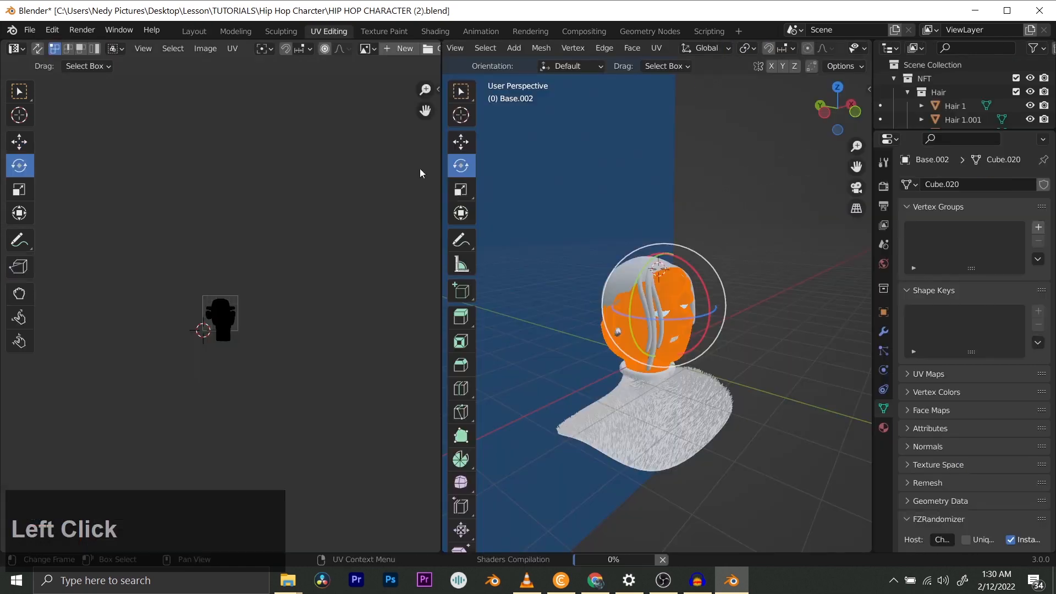
middle_click_drag(660, 308, 853, 67)
scroll(678, 319, "up", 2)
scroll(573, 264, "up", 2)
scroll(839, 55, "down", 5)
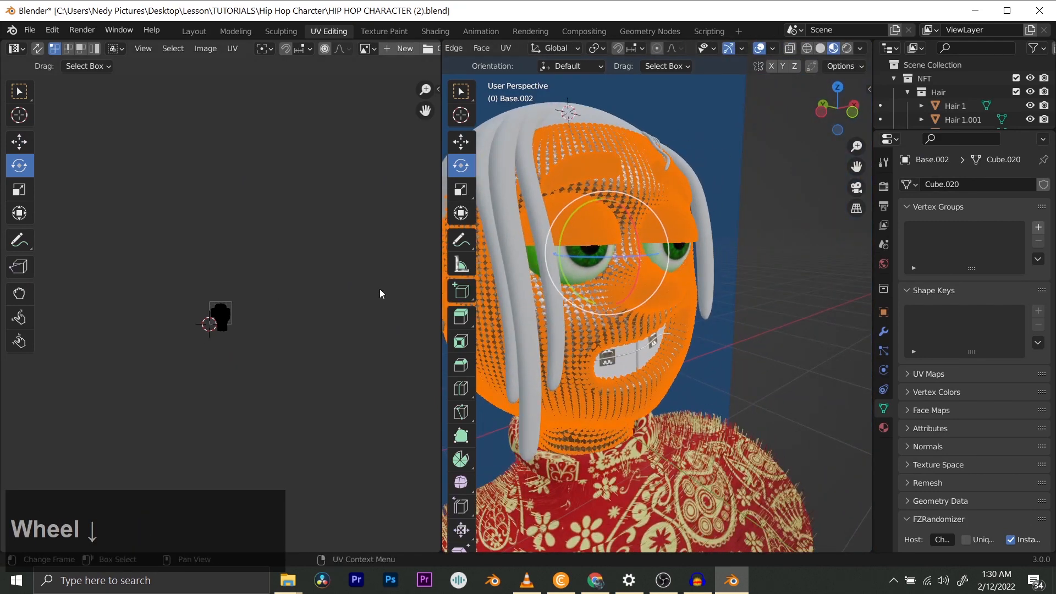
scroll(654, 272, "up", 2)
middle_click_drag(551, 248, 646, 240, "shift")
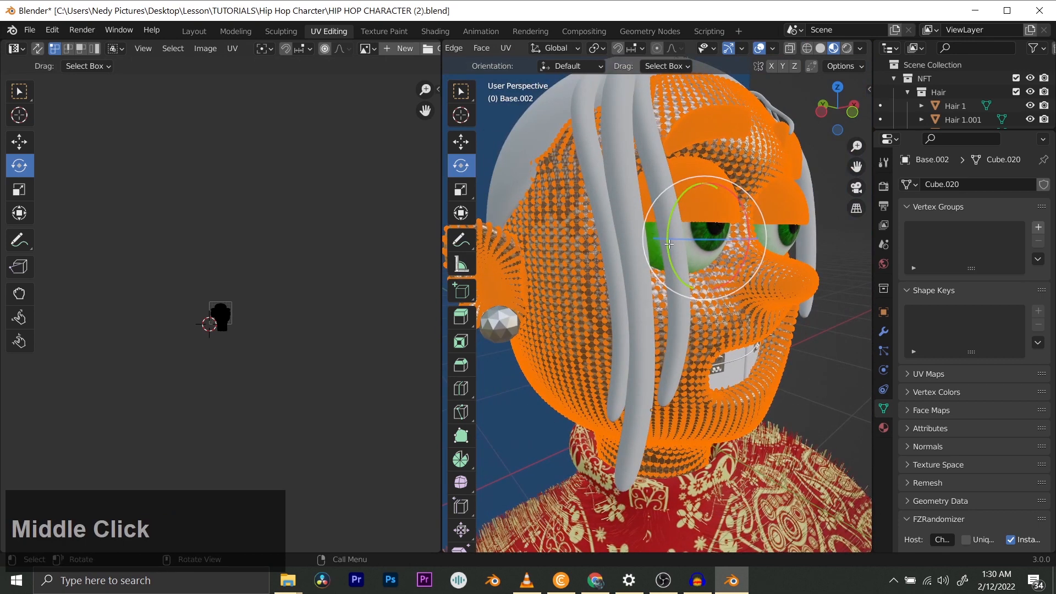
scroll(669, 244, "up", 1)
left_click_drag(139, 276, 256, 355)
scroll(245, 319, "up", 9)
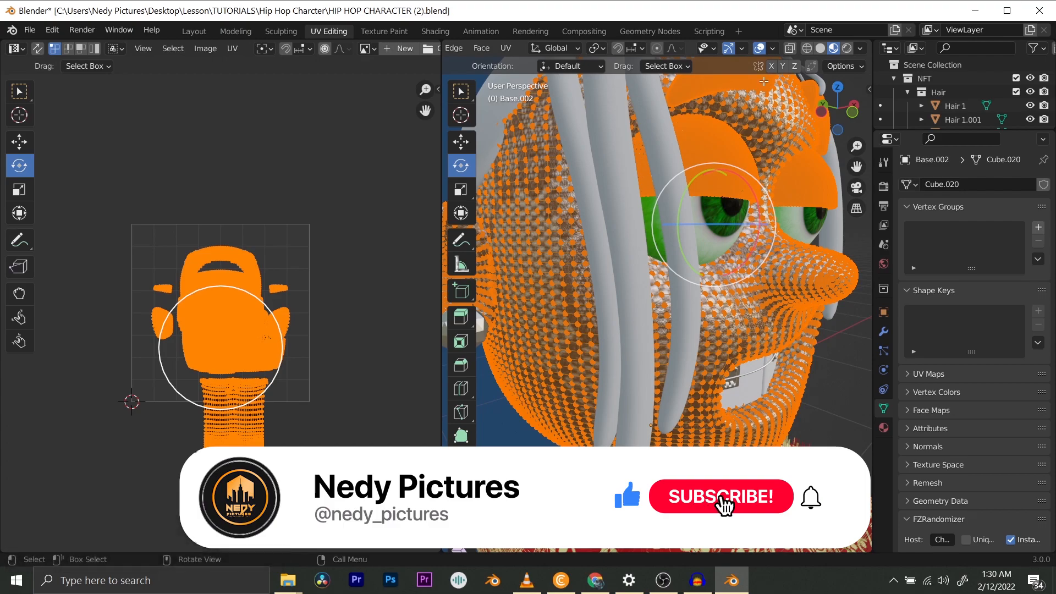
key("s")
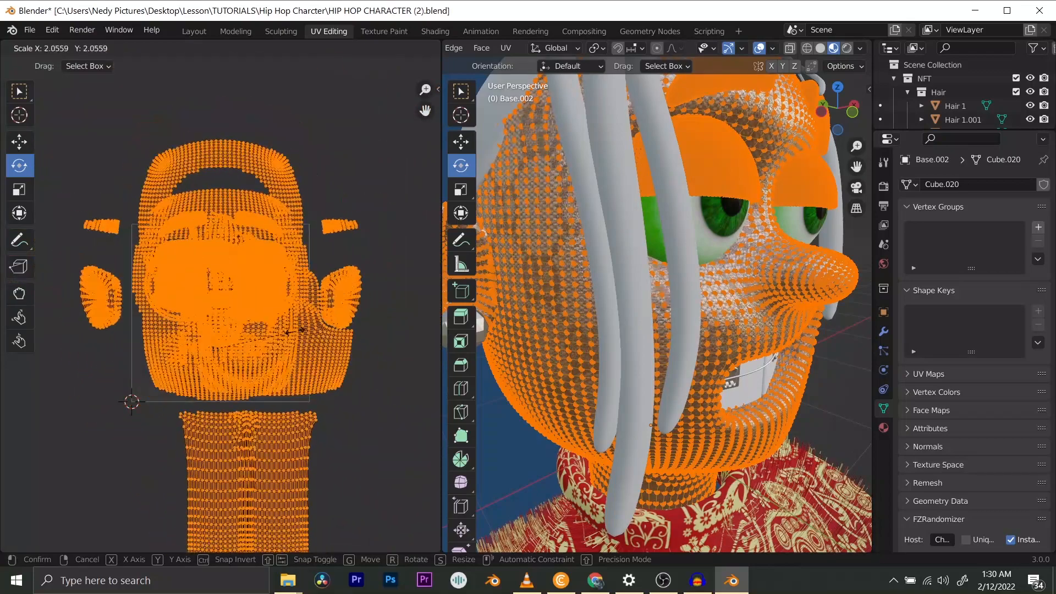
left_click(315, 335)
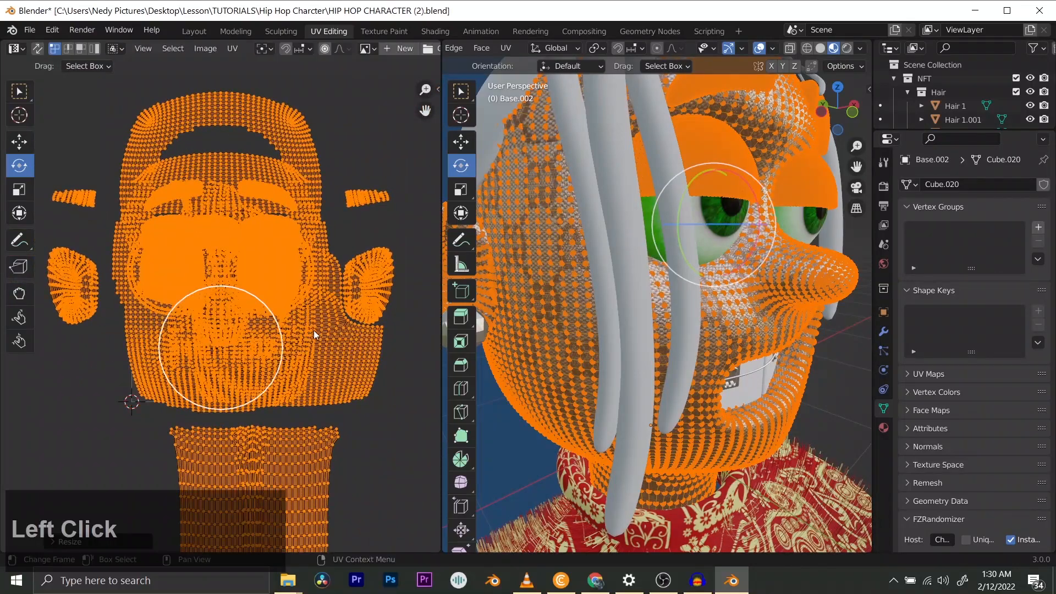
left_click(208, 35)
- Compare the Base, Base.001 and Base.002 head variants by toggling their viewport visibility one at a time
scroll(487, 185, "up", 4)
scroll(463, 153, "down", 4)
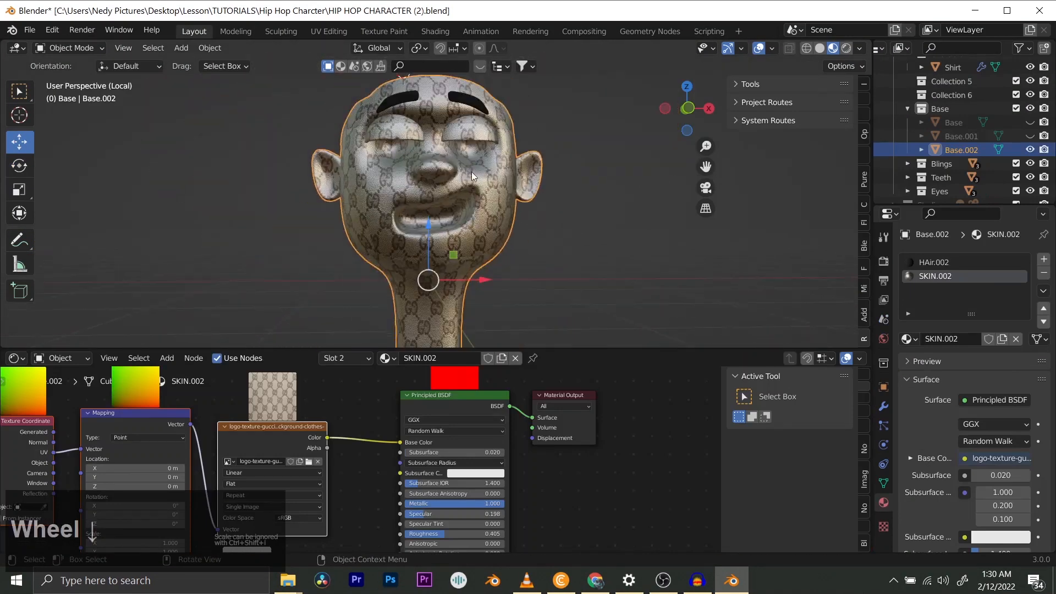
middle_click_drag(423, 196, 493, 207)
scroll(519, 209, "up", 5)
left_click(1030, 150)
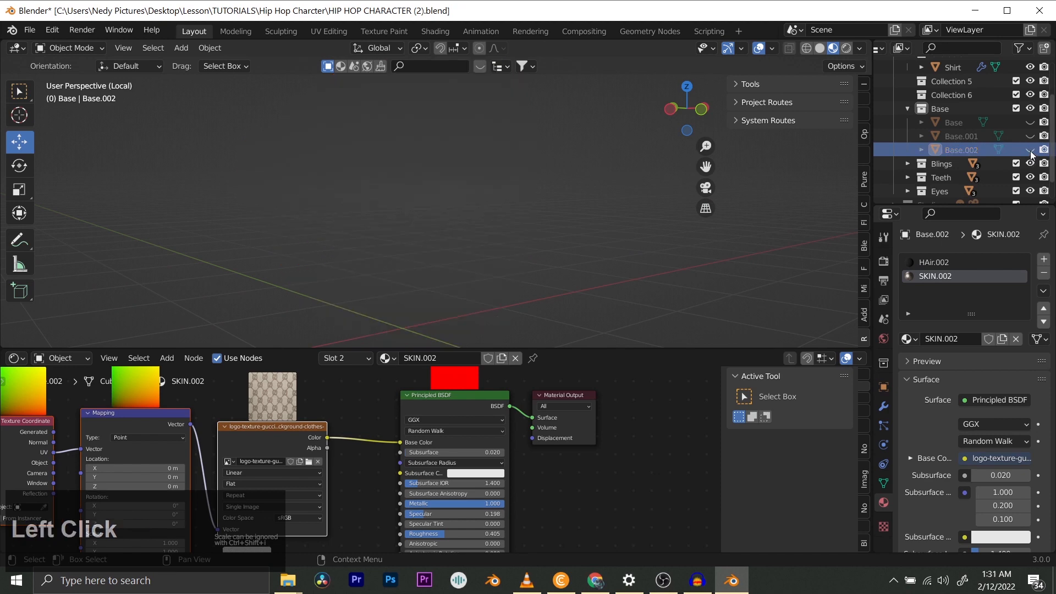
left_click(1031, 136)
left_click(1030, 135)
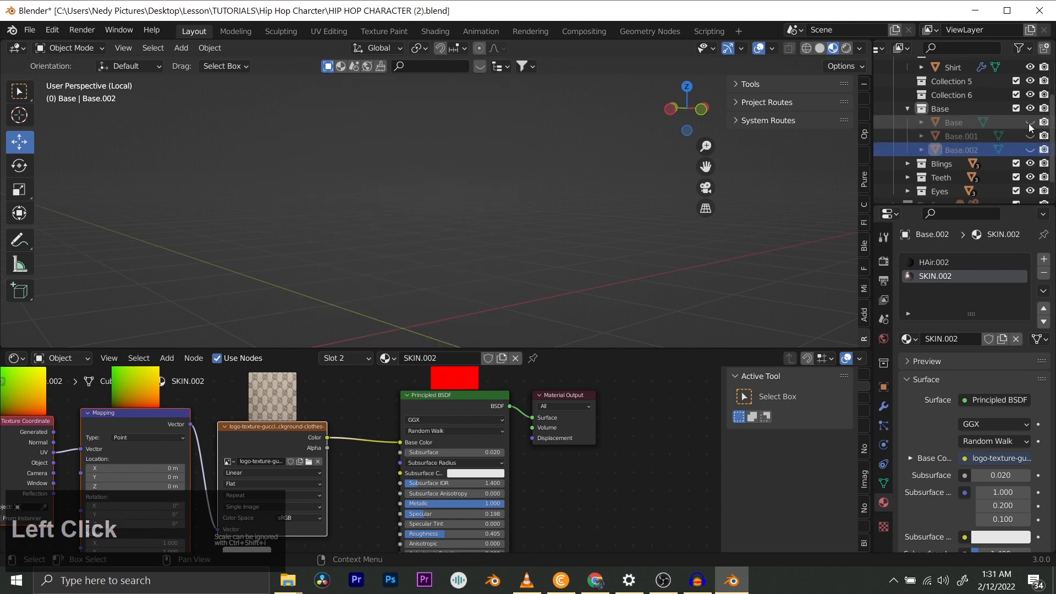
left_click(1030, 122)
left_click(1030, 122)
left_click(1031, 136)
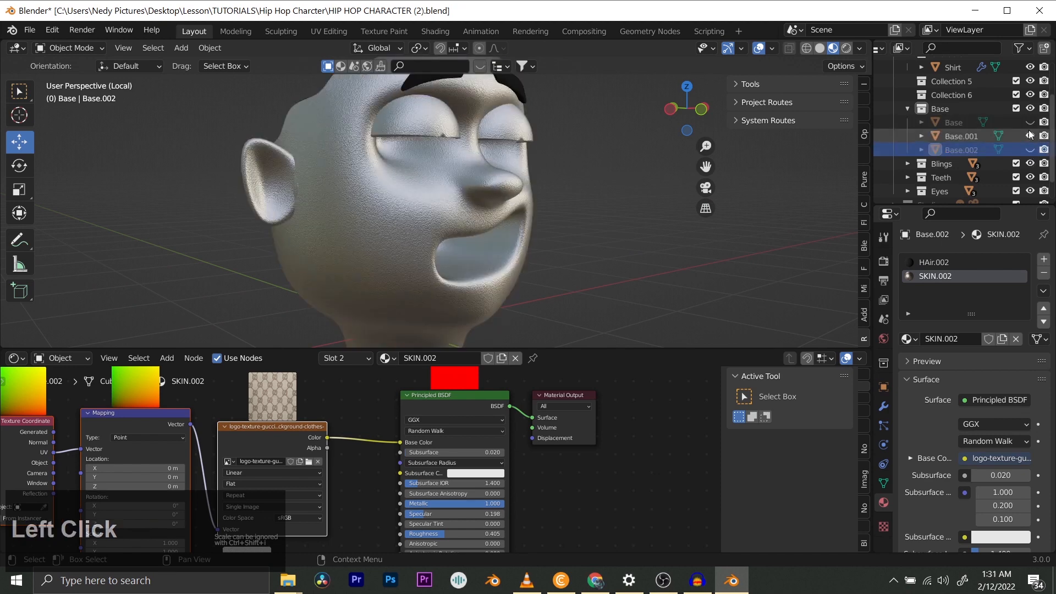
left_click(1031, 136)
left_click(1030, 149)
scroll(525, 189, "down", 2)
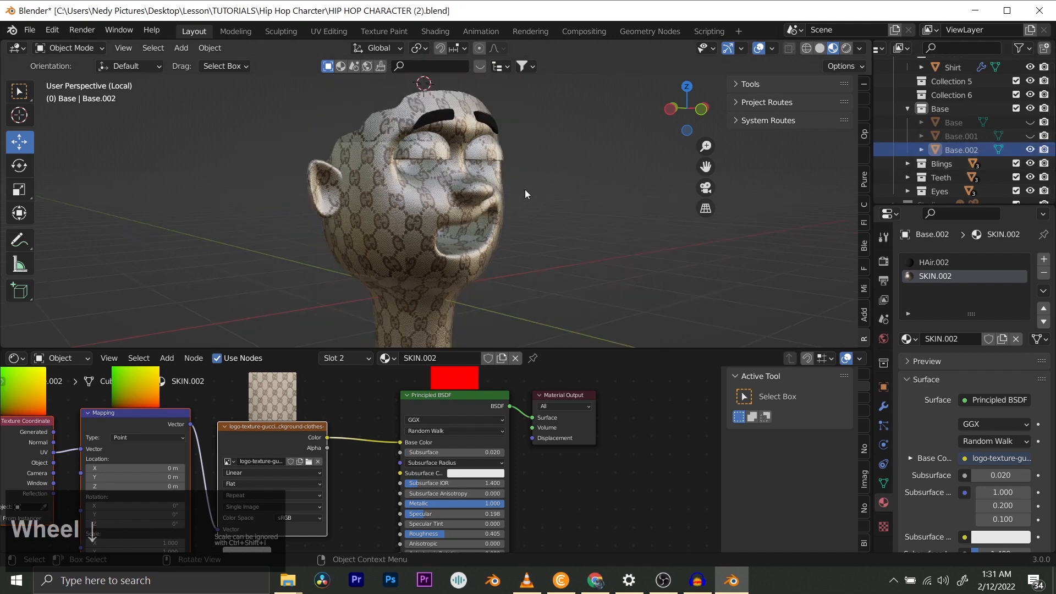
middle_click_drag(525, 189, 467, 416)
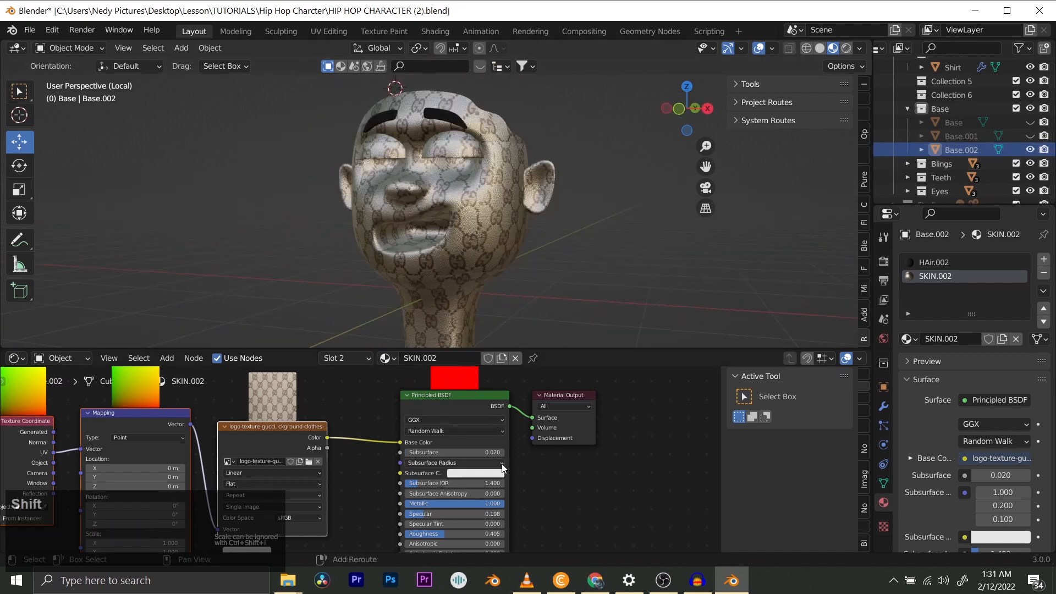
- Set the Bump node's Strength to 0.4 in the SKIN.002 material
middle_click_drag(502, 464, 463, 457)
scroll(453, 464, "up", 2, "shift")
scroll(463, 490, "down", 2)
scroll(354, 489, "up", 1)
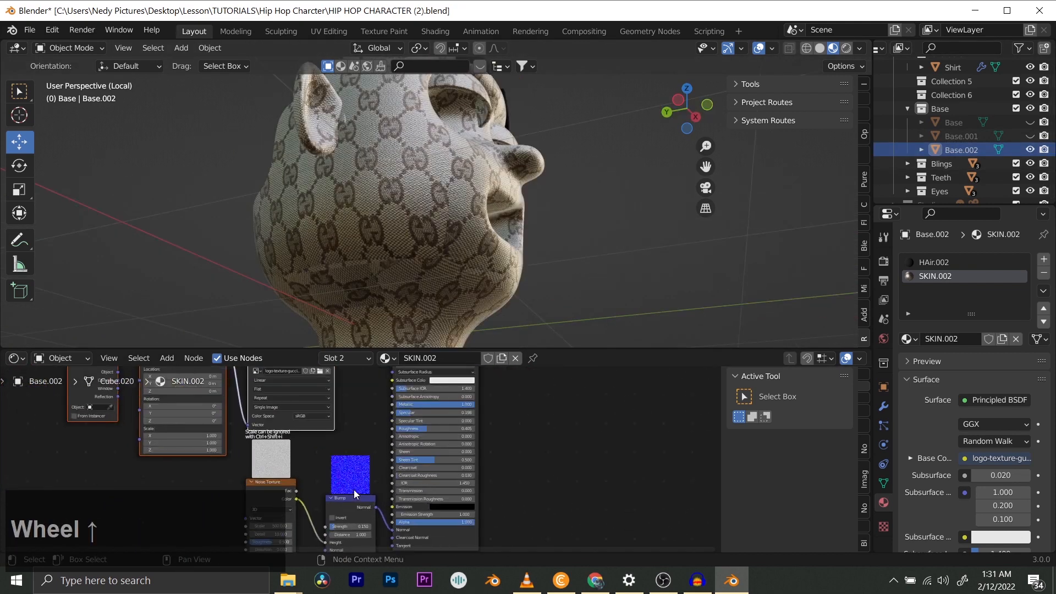
middle_click_drag(355, 489, 398, 424, "shift")
scroll(448, 447, "up", 3)
left_click_drag(465, 434, 491, 434)
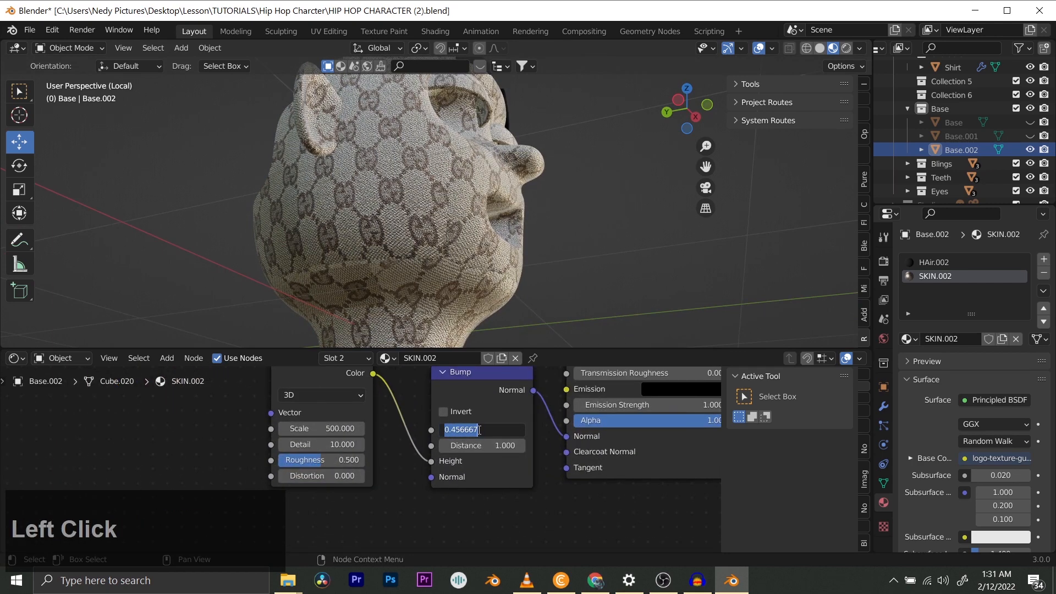
type(".4")
key("Return")
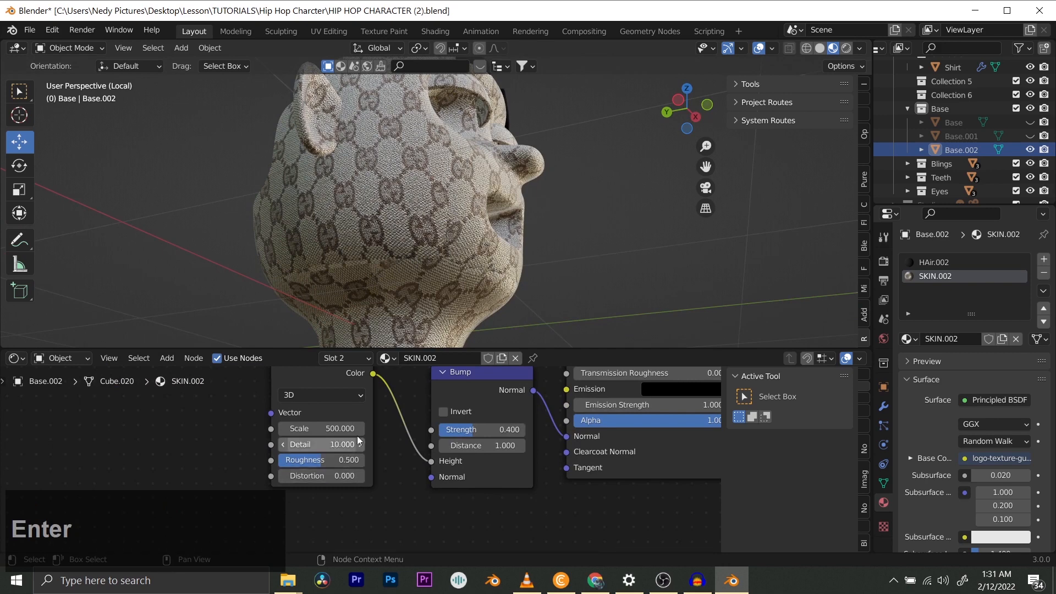
- Set the Noise Texture node's Scale to 200 in the SKIN.002 material
middle_click_drag(370, 426, 397, 468, "shift")
scroll(382, 446, "up", 1)
left_click(351, 505)
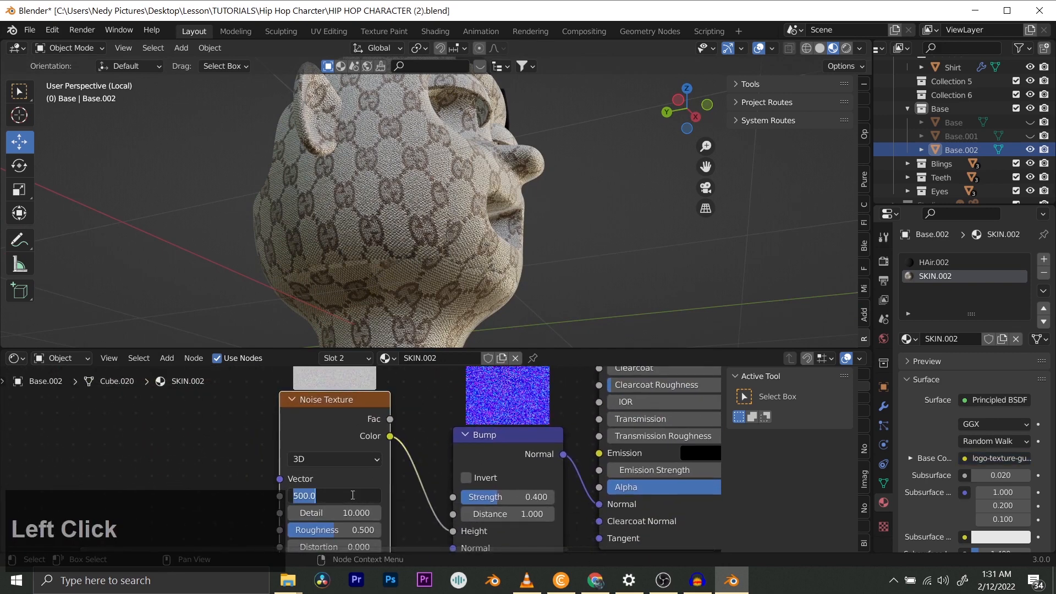
key("Return")
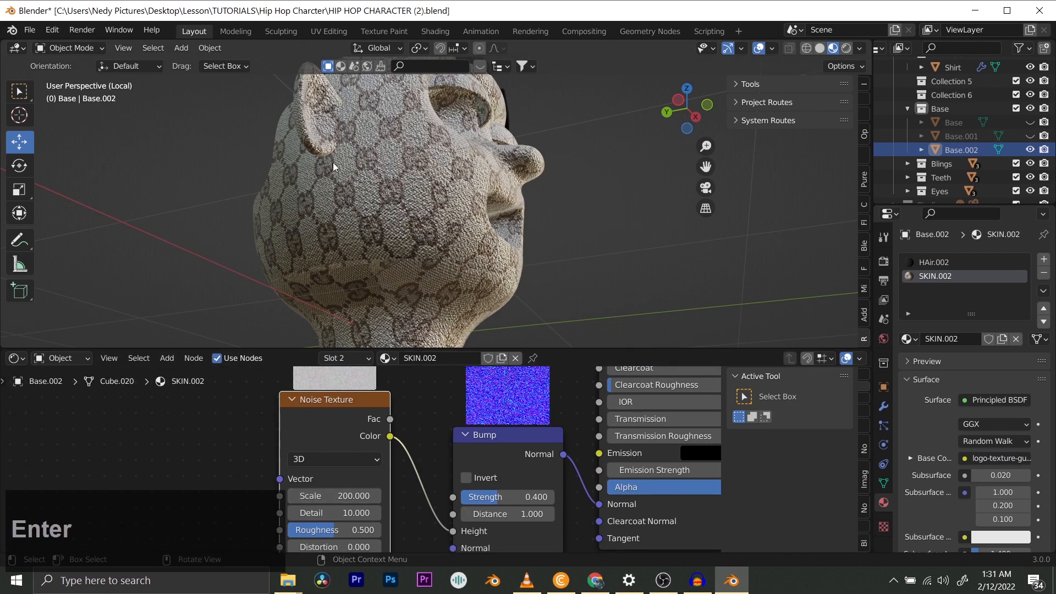
- Examine the bumped logo-fabric surface of the head up close and from several angles
middle_click_drag(334, 167, 375, 235)
scroll(510, 154, "up", 2)
middle_click_drag(511, 154, 450, 186)
scroll(552, 196, "up", 3)
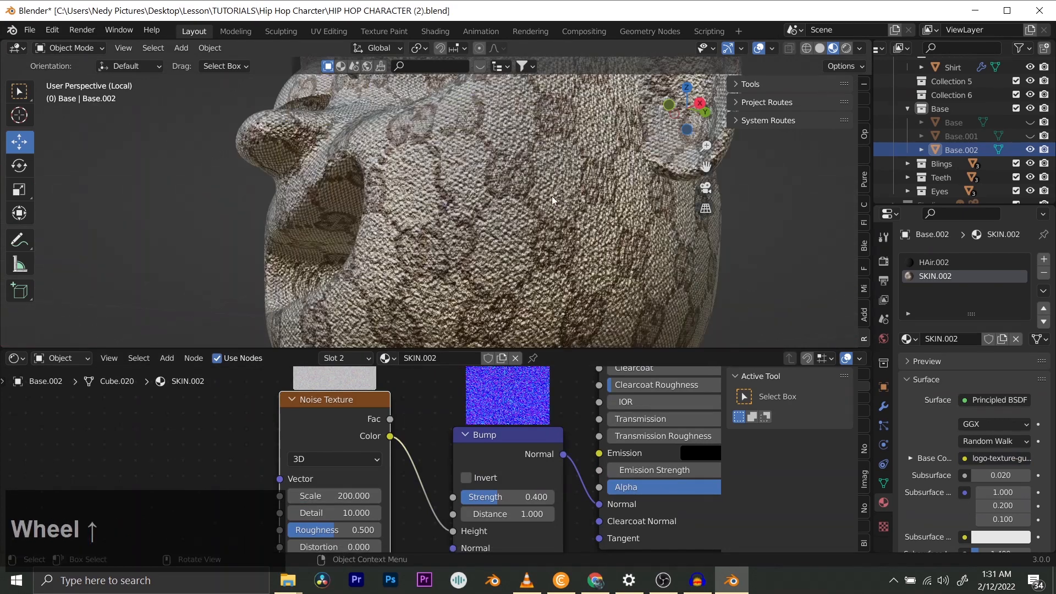
middle_click_drag(553, 195, 571, 225)
scroll(516, 205, "down", 4)
middle_click_drag(498, 205, 566, 204)
scroll(433, 189, "up", 4)
middle_click_drag(433, 189, 414, 164)
scroll(424, 214, "down", 5)
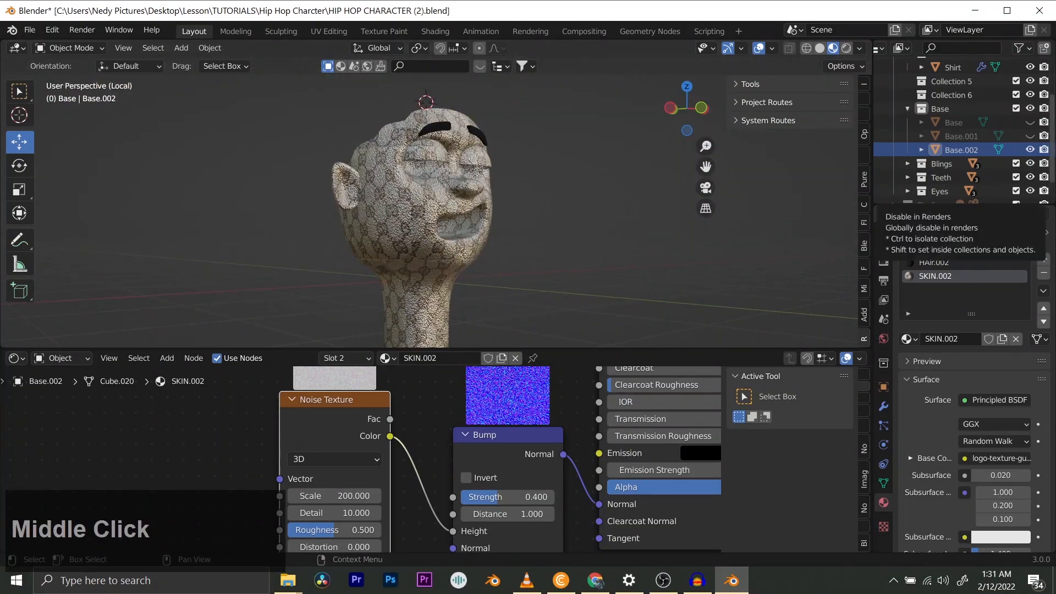
- Make the Base, Base.001 and Base.002 head variants all visible in the viewport
left_click(1031, 147)
left_click(1031, 136)
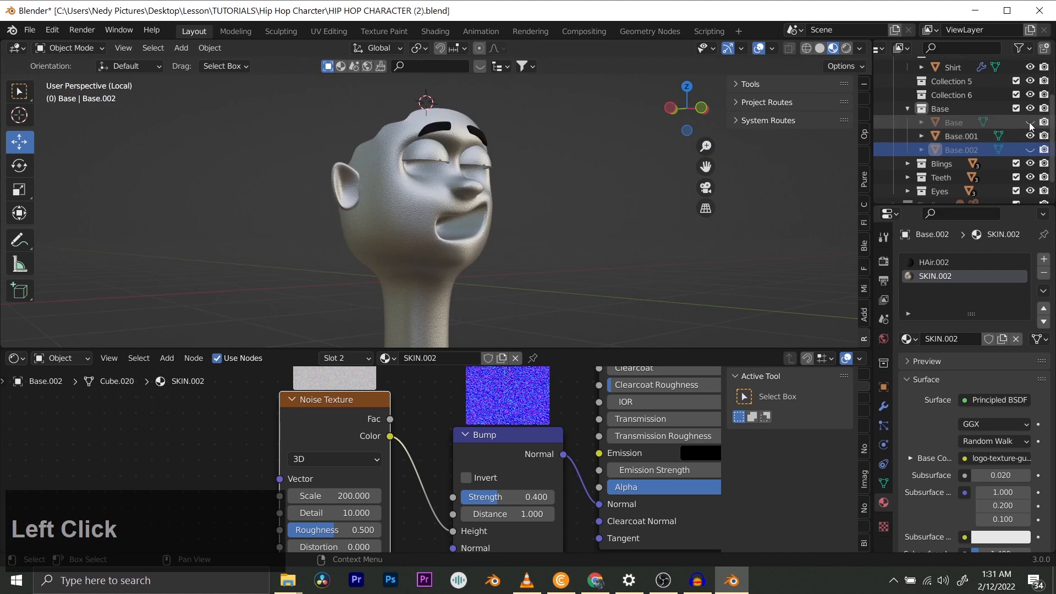
left_click(1031, 123)
left_click(1031, 149)
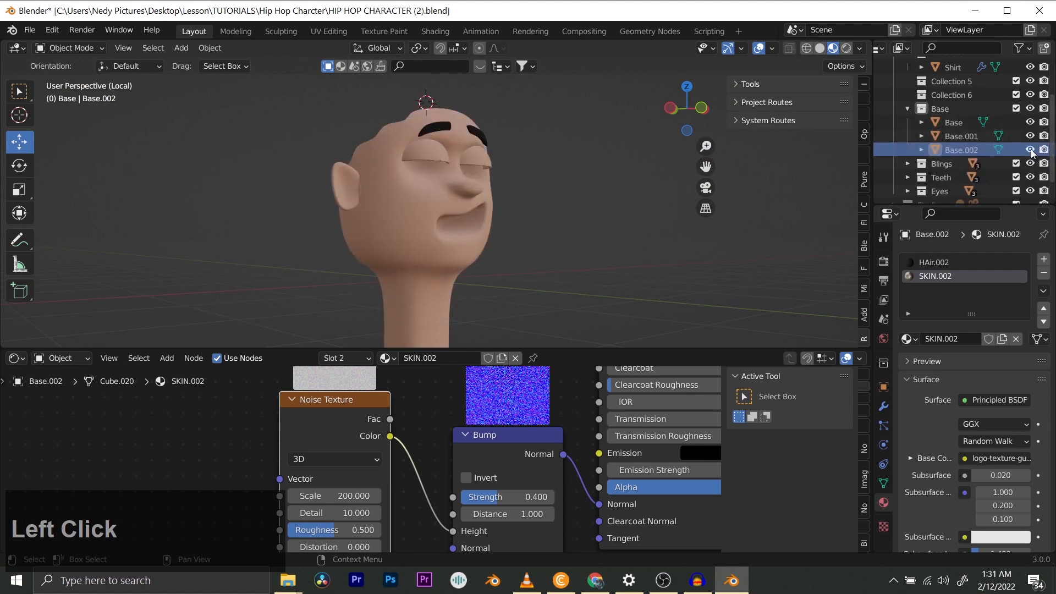
- Collapse the Base collection in the Outliner and save the file
left_click(926, 109)
left_click(909, 109)
scroll(933, 123, "up", 2)
key("ctrl+s")
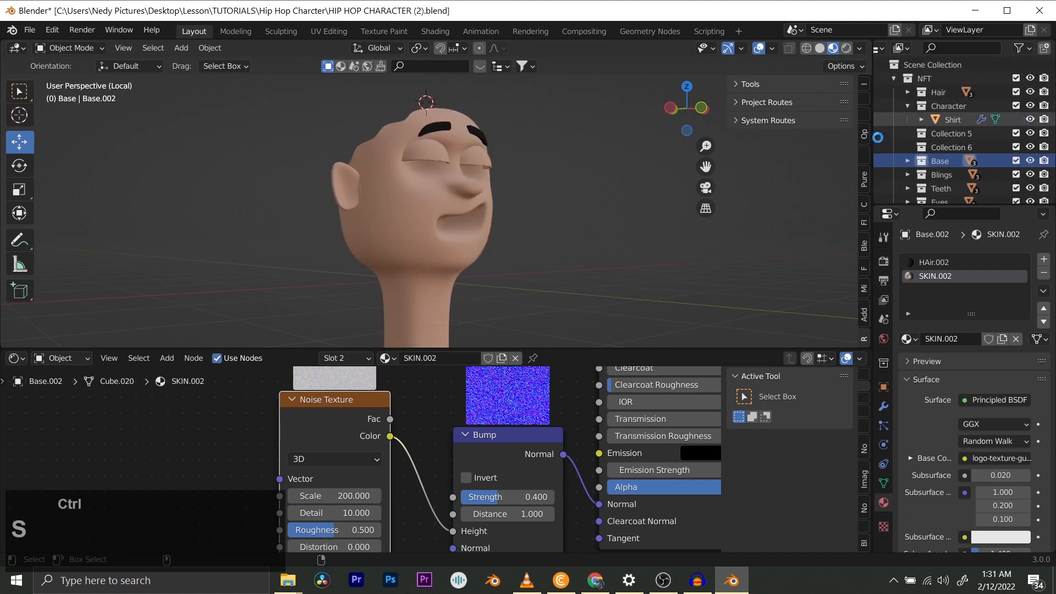
- Select the Shirt object and exit local view to show the whole character
left_click(960, 121)
middle_click_drag(652, 186, 485, 219)
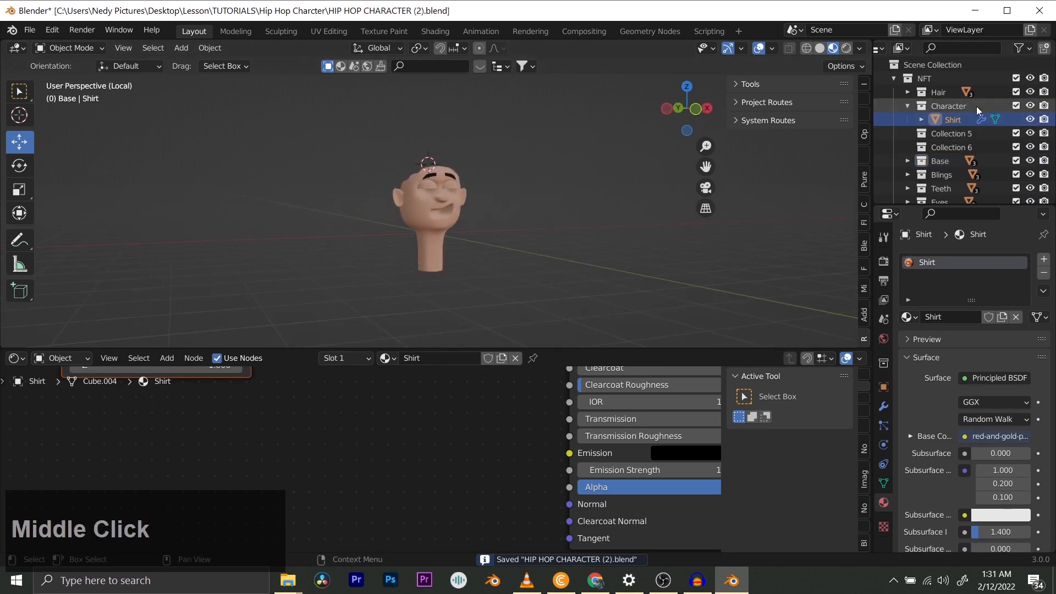
key("/")
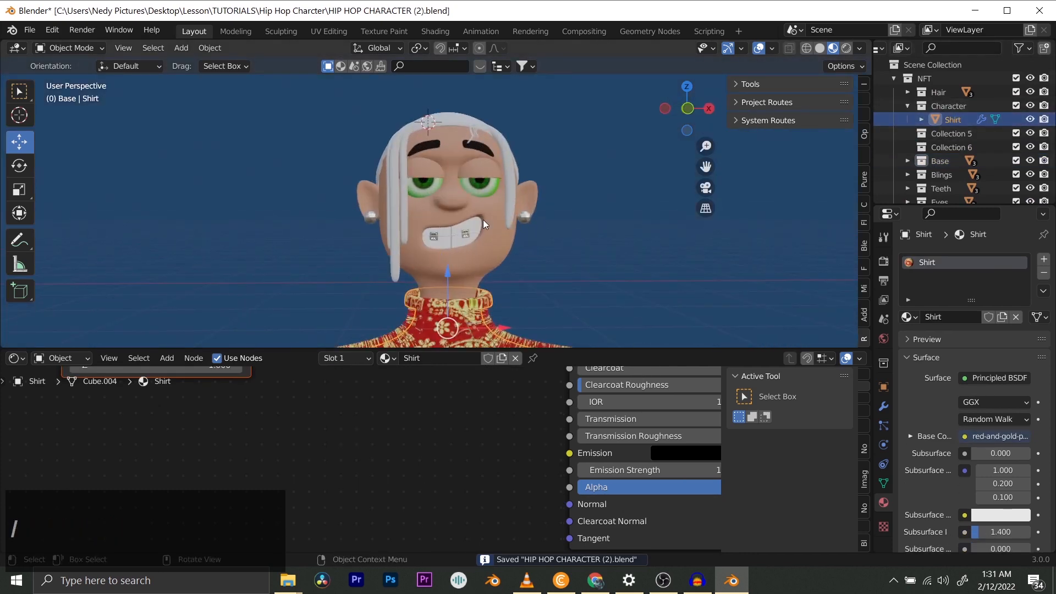
scroll(465, 212, "down", 4)
middle_click_drag(463, 210, 474, 150)
scroll(461, 213, "up", 3)
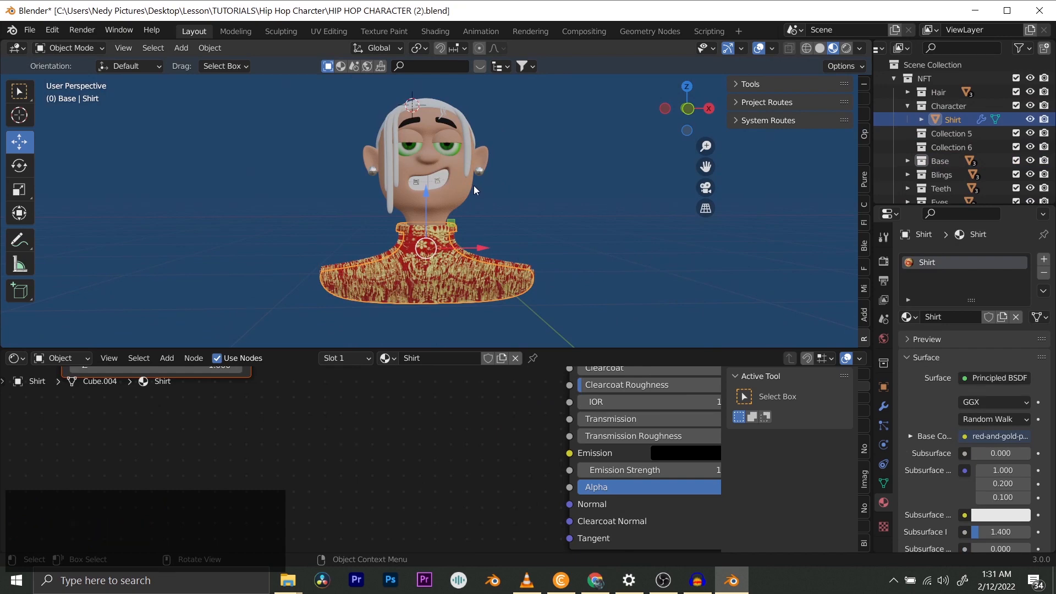
scroll(474, 186, "up", 4)
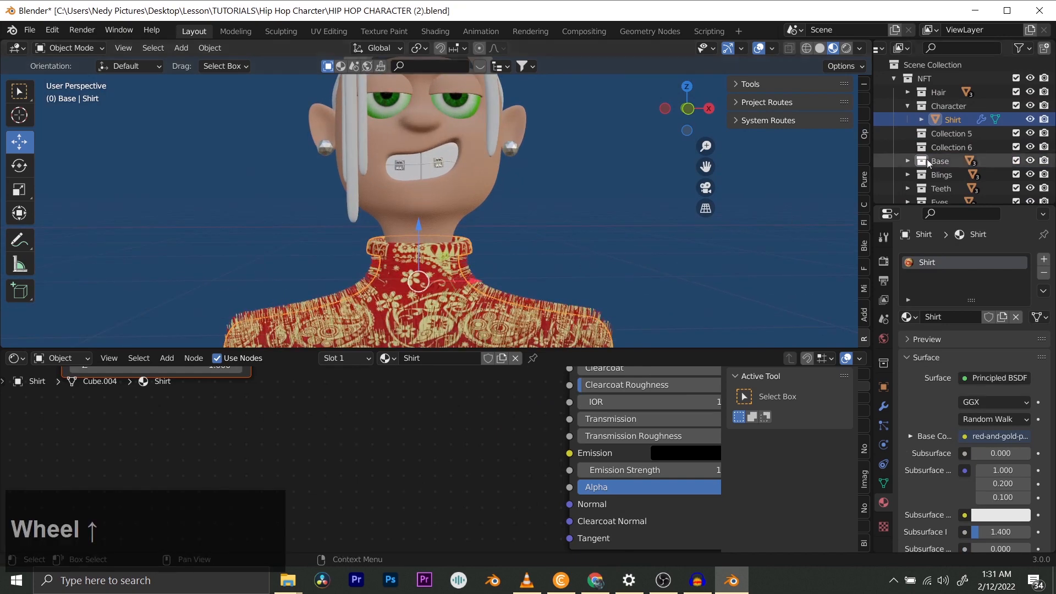
- Rename Collection 6 to Clothe and save the file
scroll(931, 176, "down", 3)
scroll(950, 118, "up", 3)
left_click(953, 137)
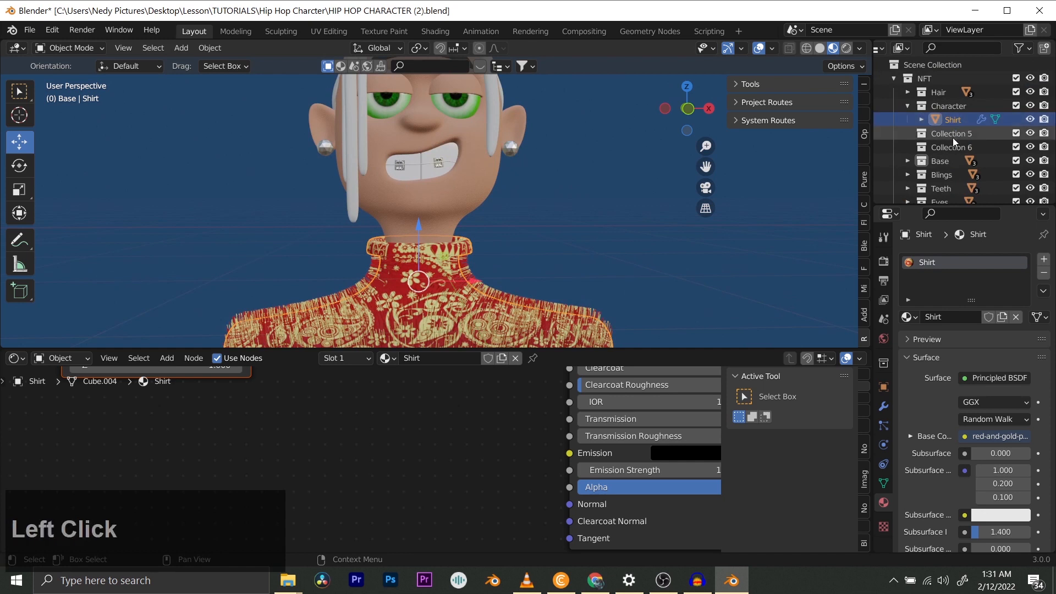
double_click(952, 147)
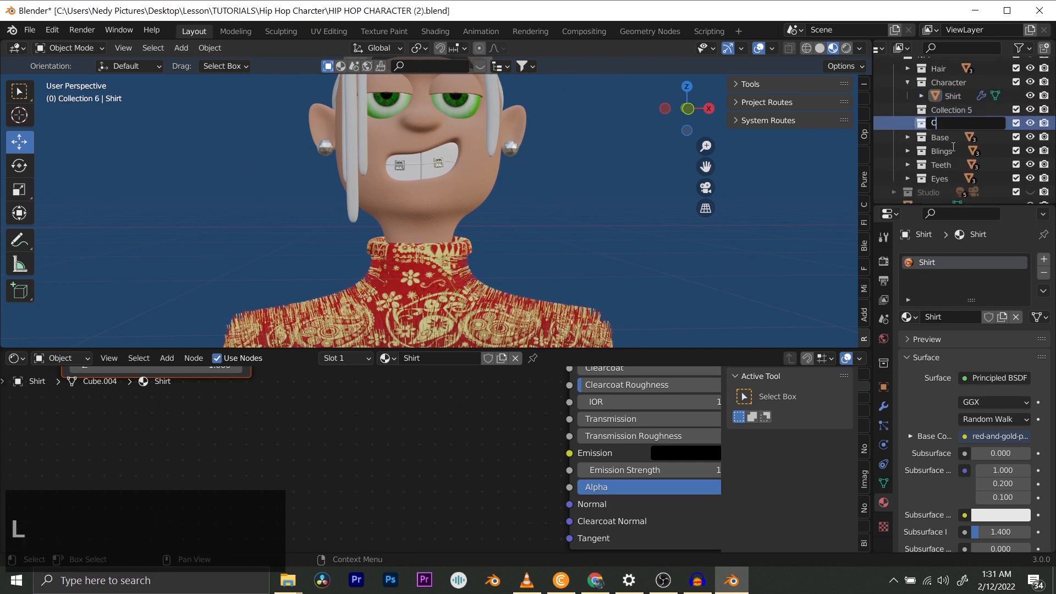
key("Return")
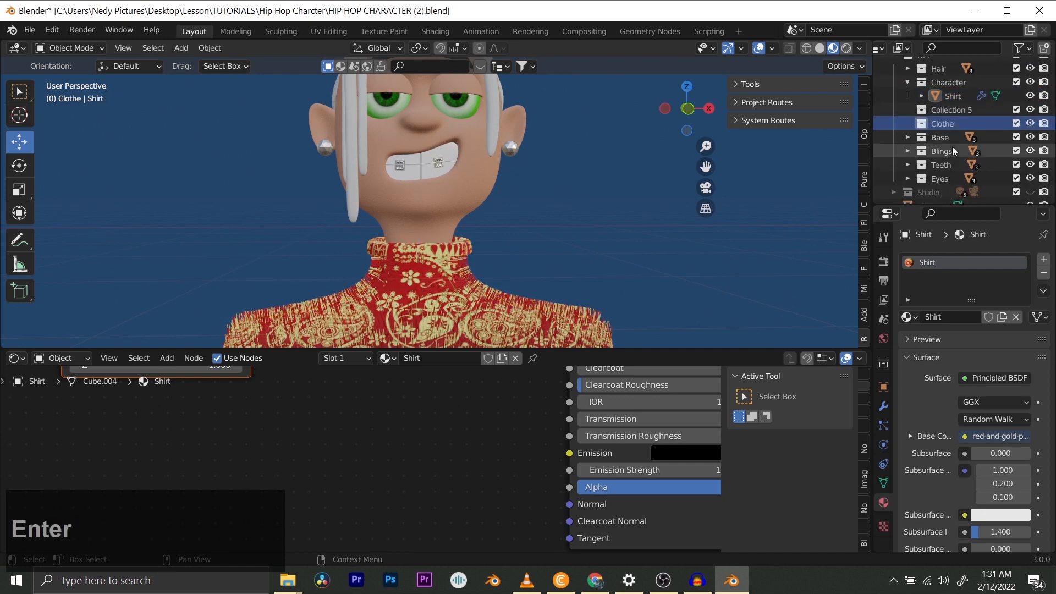
scroll(468, 219, "down", 4)
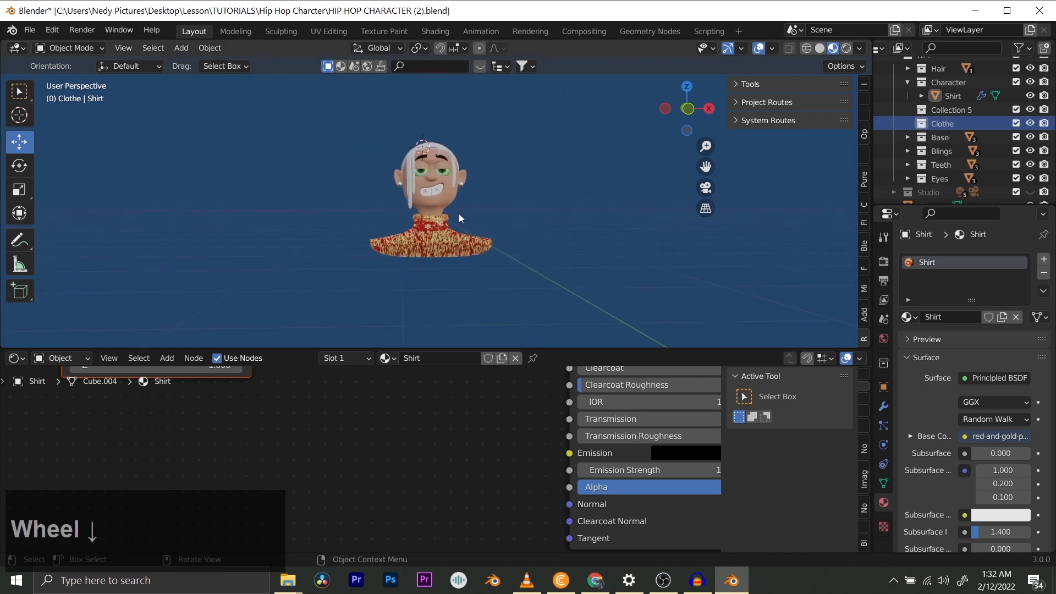
key("ctrl+s")
- Move the Shirt object from the Character collection into the Clothe collection
scroll(484, 216, "up", 4)
middle_click_drag(510, 219, 580, 173, "shift")
middle_click_drag(545, 223, 633, 202, "shift")
left_click(952, 96)
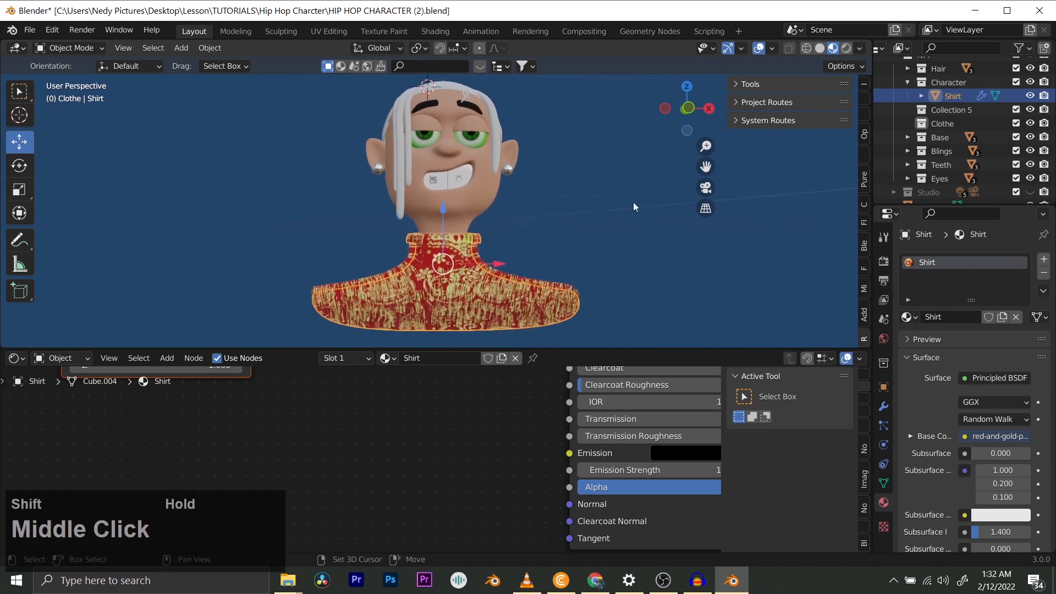
left_click_drag(958, 94, 943, 125)
- Delete the emptied Character collection and save the file
left_click(945, 95)
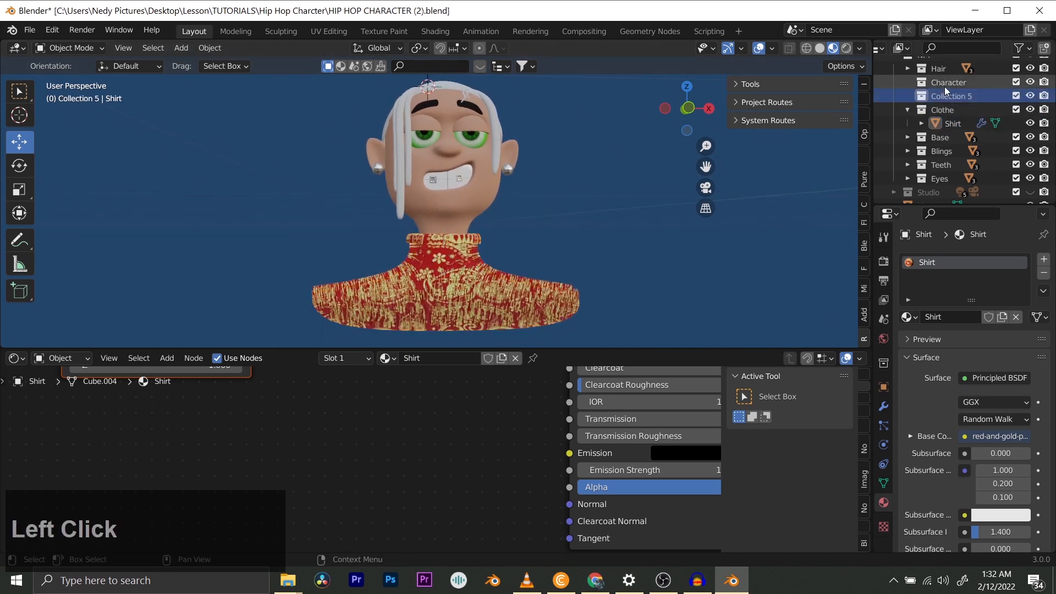
left_click(945, 82)
middle_click_drag(488, 167, 494, 176, "shift")
key("x")
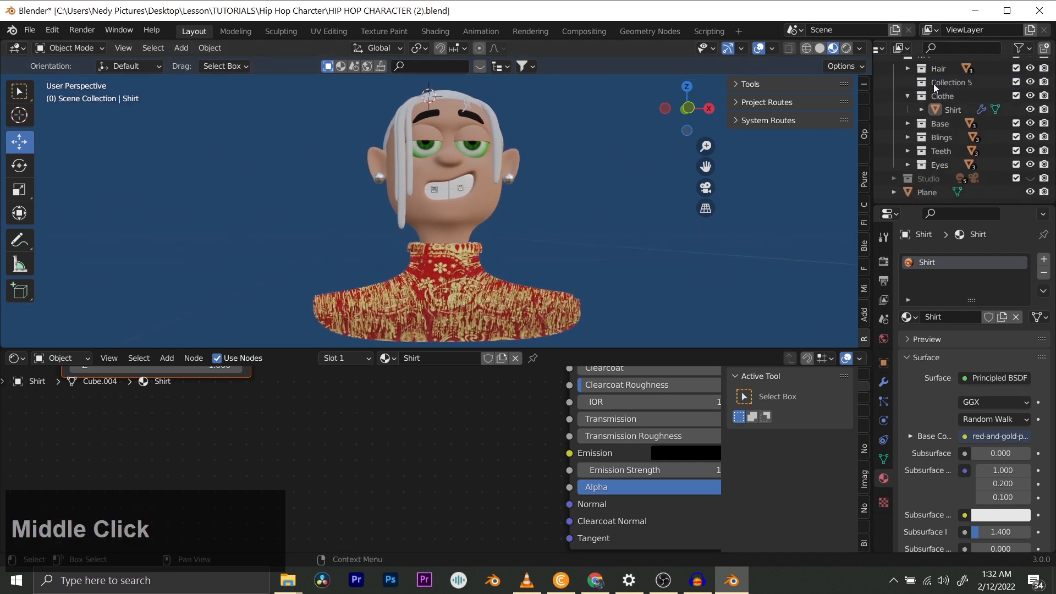
key("ctrl+s")
- Rename Collection 5 to Background
double_click(962, 82)
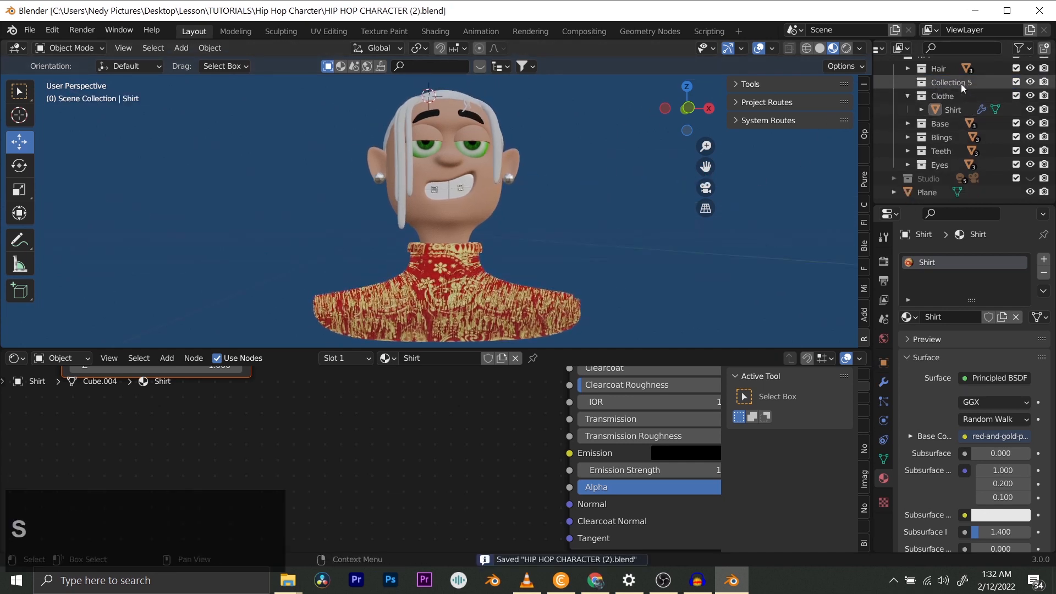
scroll(961, 84, "up", 2)
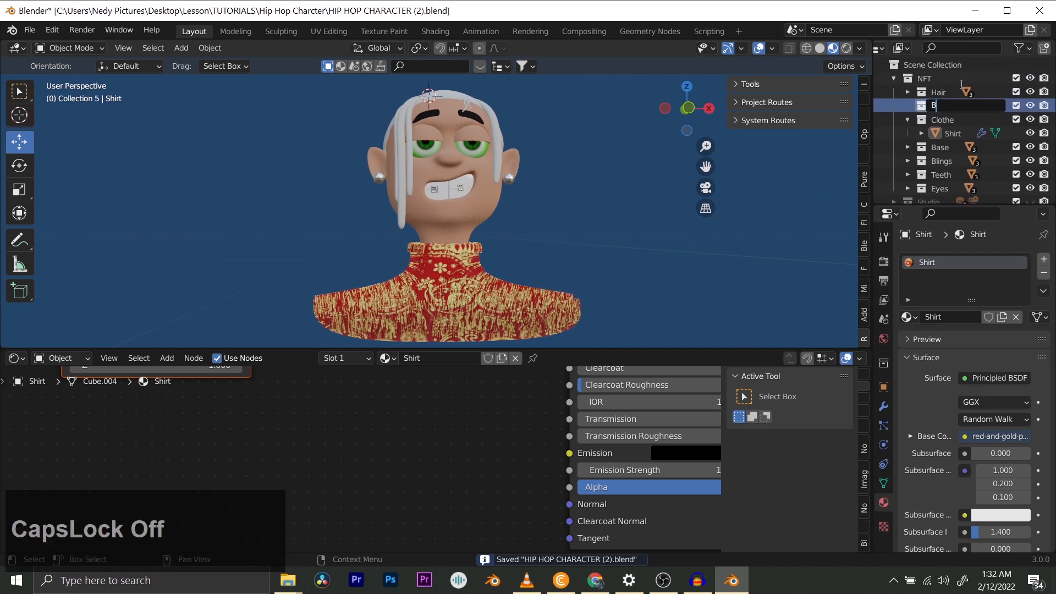
type("Backgroun")
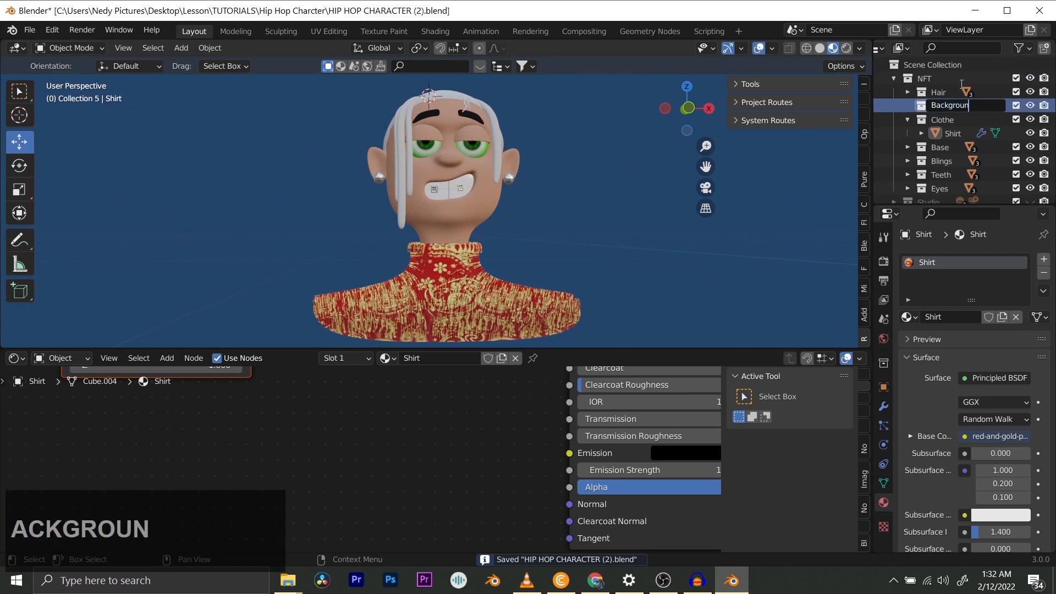
type("d")
key("Return")
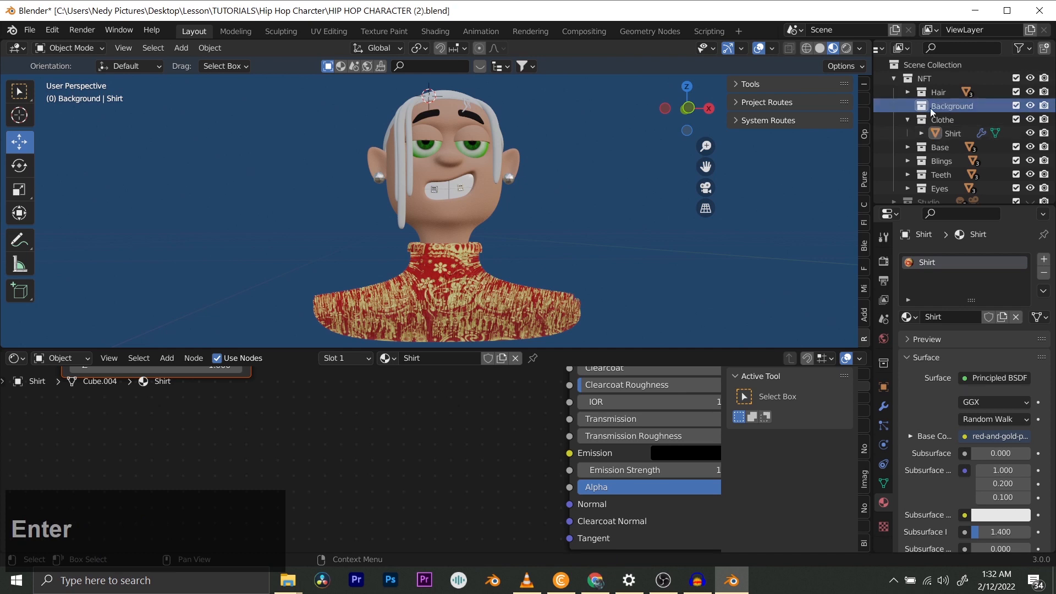
- Select the Shirt in the Clothe collection and save the file
scroll(429, 186, "down", 5)
scroll(548, 187, "up", 3)
left_click(953, 133)
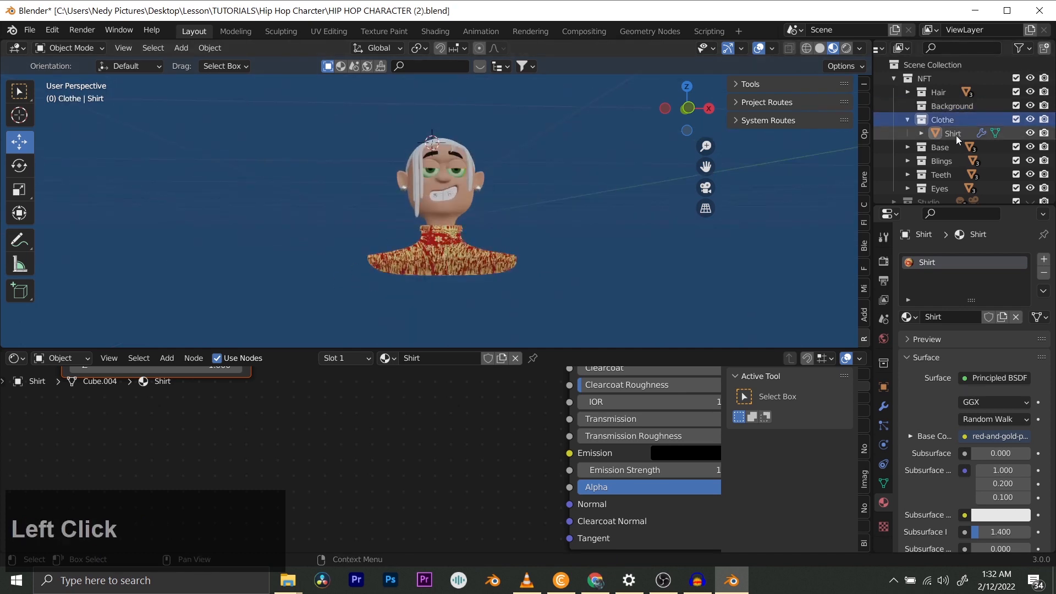
scroll(421, 242, "up", 2)
middle_click_drag(421, 242, 449, 245, "shift")
scroll(449, 249, "up", 1, "shift")
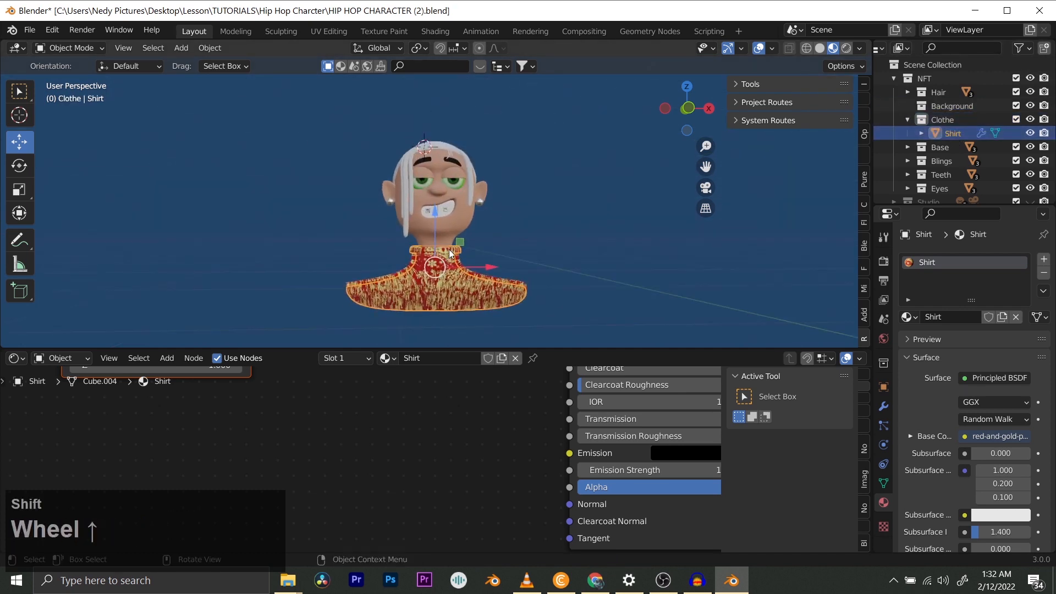
key("ctrl+s")
scroll(452, 246, "up", 2)
scroll(452, 246, "down", 1)
scroll(462, 262, "down", 1, "shift")
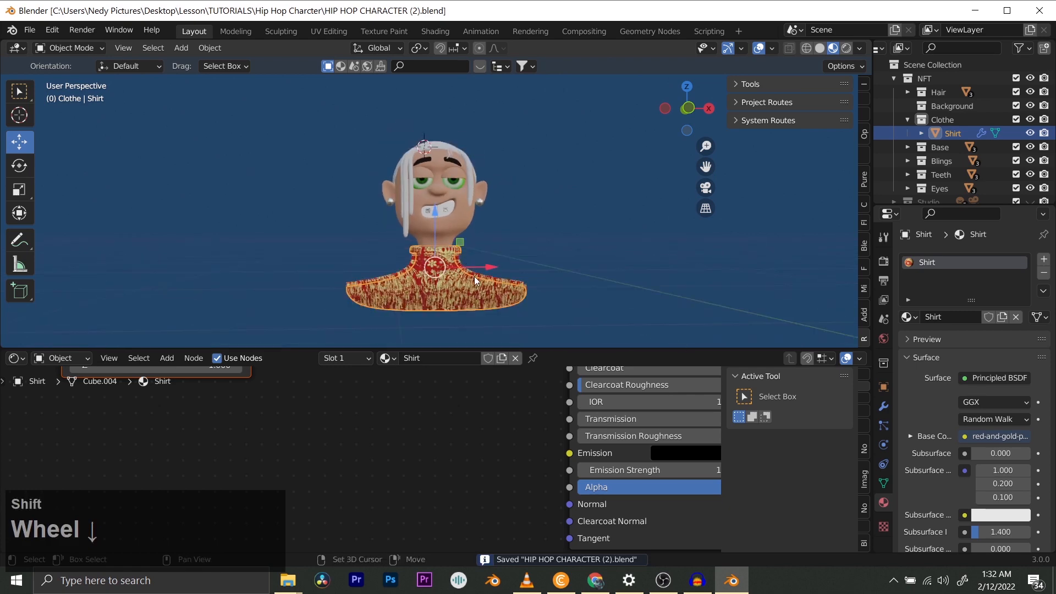
mouse_move(474, 276)
middle_mouse_down("shift")
mouse_move(476, 252)
mouse_move(457, 240)
mouse_move(471, 256)
middle_mouse_up("shift")
scroll(472, 256, "up", 1)
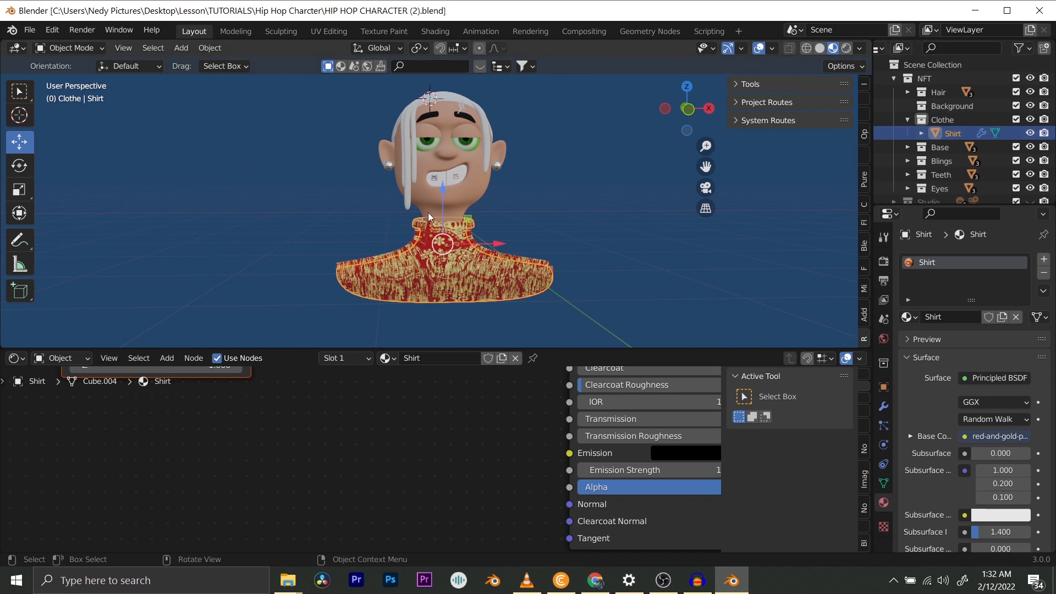
- Duplicate the Shirt in place and isolate the copy in local view
key("shift+d")
right_click(492, 183)
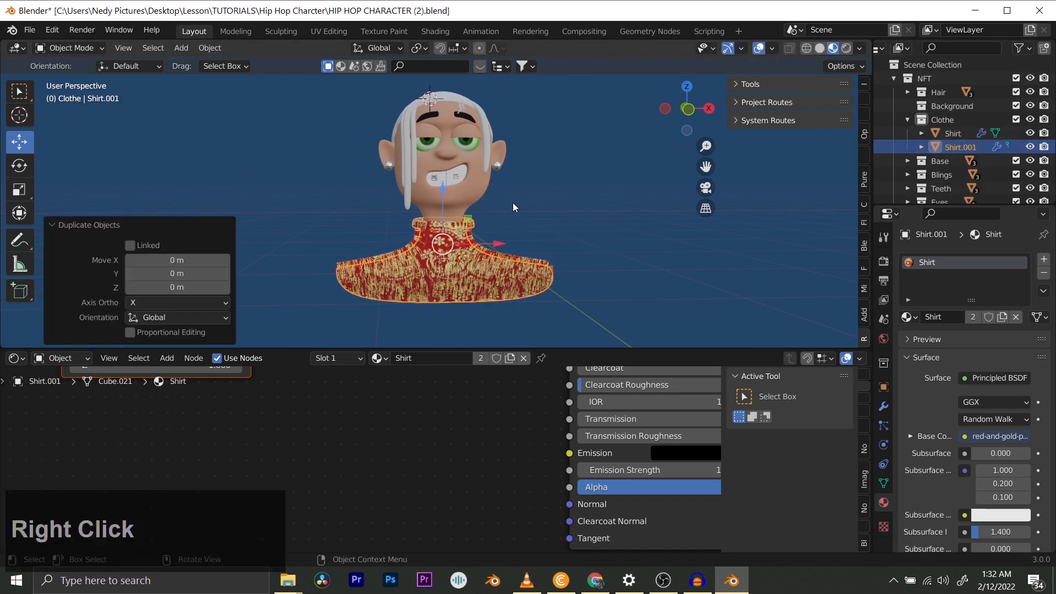
key("KP_Divide")
scroll(467, 196, "up", 3)
middle_click_drag(467, 196, 459, 169)
scroll(487, 223, "up", 2)
middle_click_drag(488, 222, 473, 184, "shift")
scroll(486, 185, "down", 3)
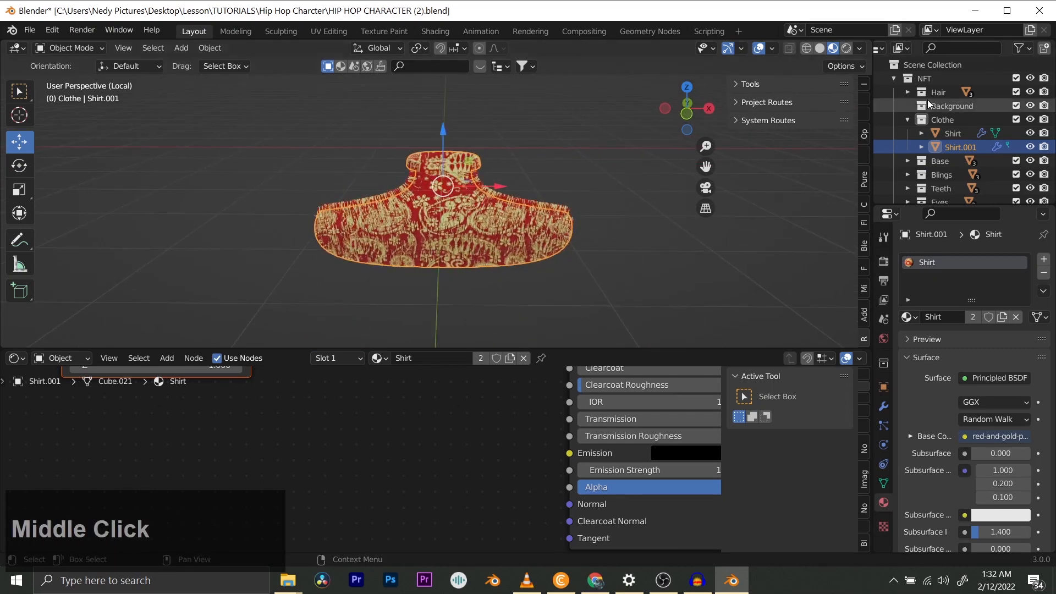
- Hide the original Shirt and make the duplicate shirt's material a single-user copy
left_click(1032, 133)
scroll(480, 400, "down", 3)
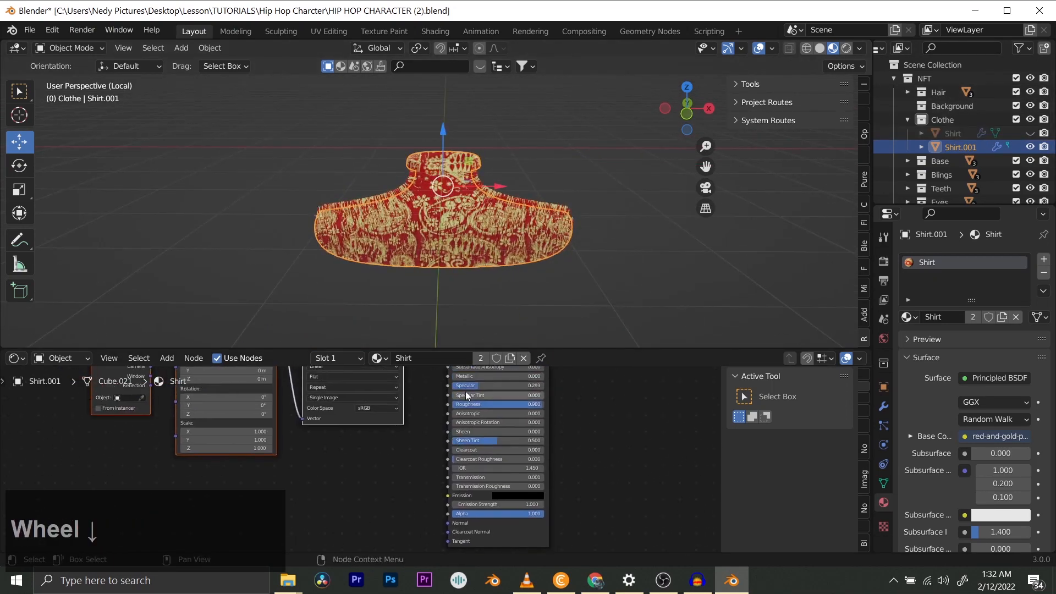
middle_click_drag(428, 407, 350, 488, "shift")
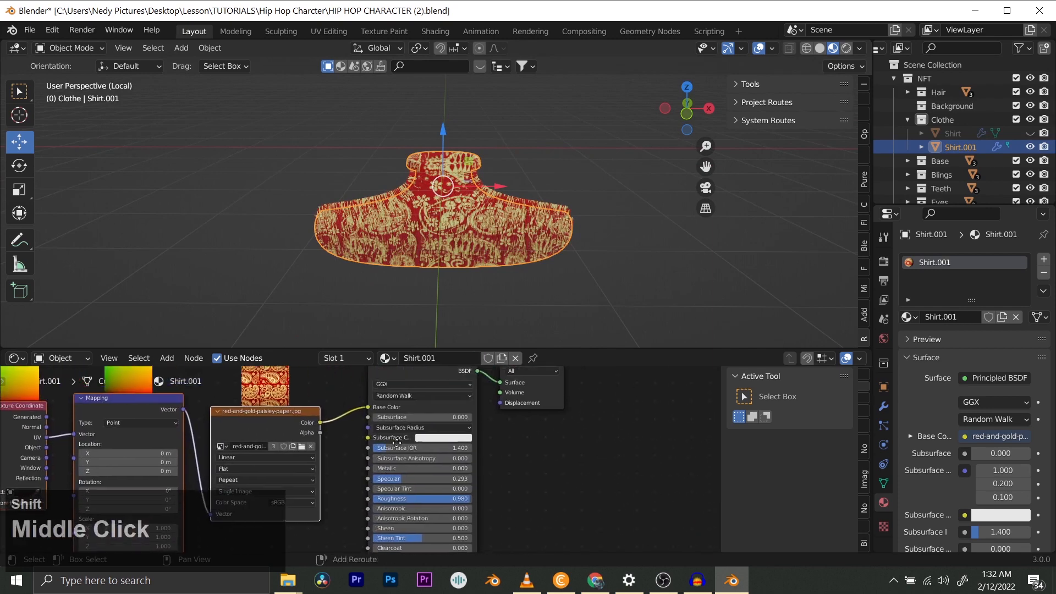
scroll(437, 433, "up", 3)
middle_click_drag(437, 433, 366, 452, "shift")
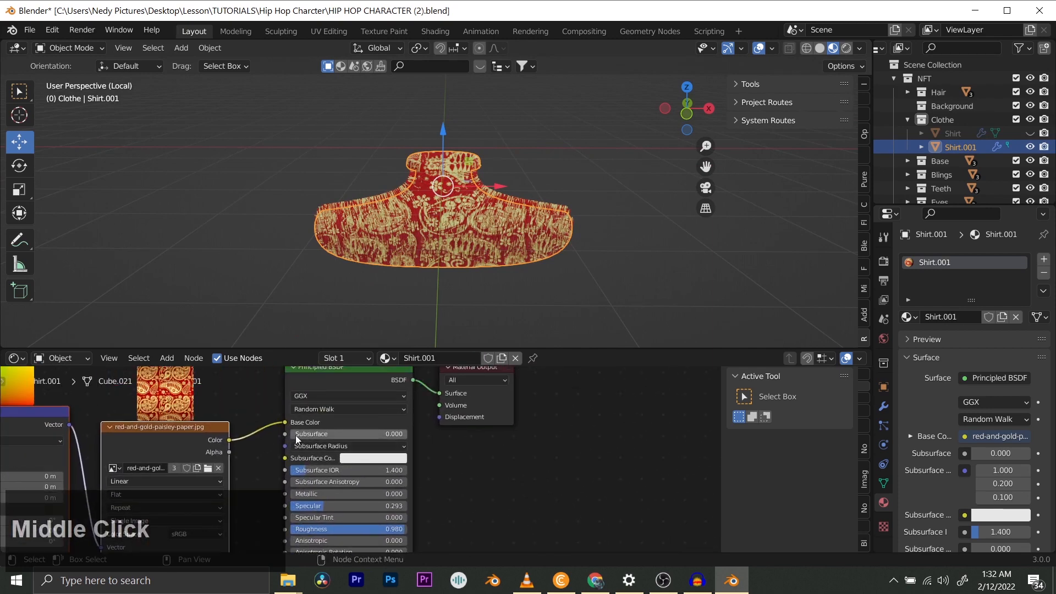
- Unlink the red-and-gold paisley image from the Image Texture node in the Shirt.001 material
scroll(295, 434, "down", 2)
middle_click_drag(248, 433, 389, 430, "shift")
scroll(374, 448, "up", 3)
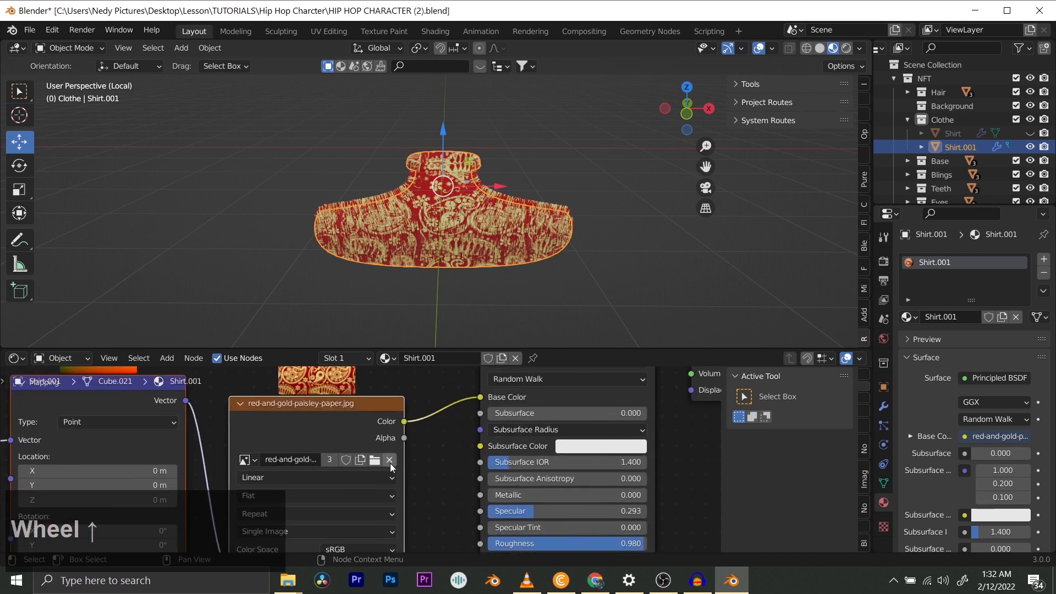
left_click(391, 461)
- Load cloth-pattern-4.jpg from the Clothes folder under Textures.com into the Shirt.001 Image Texture node and check the shirt
left_click(372, 462)
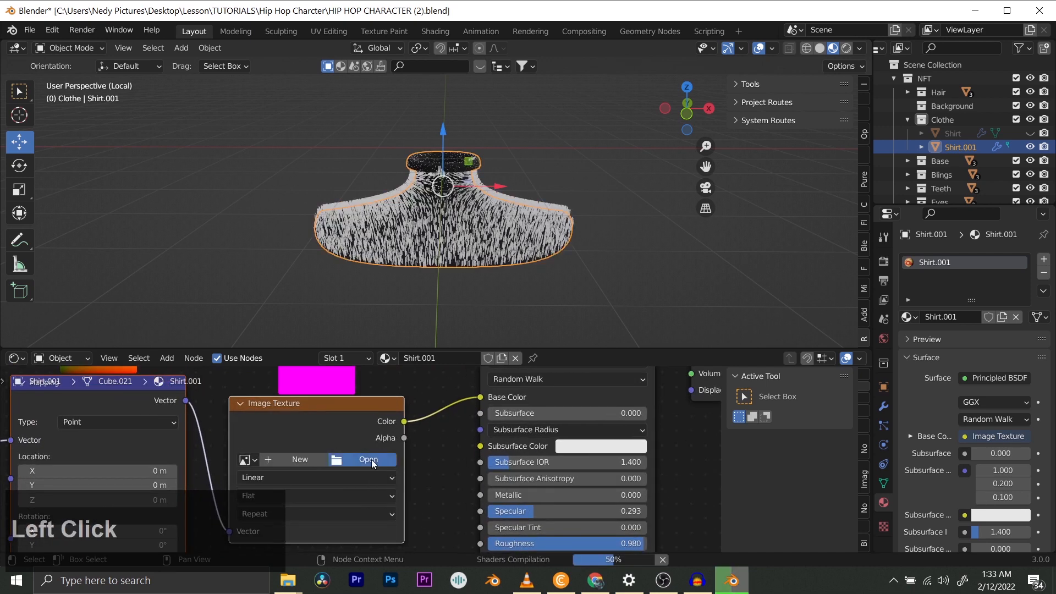
left_click(215, 278)
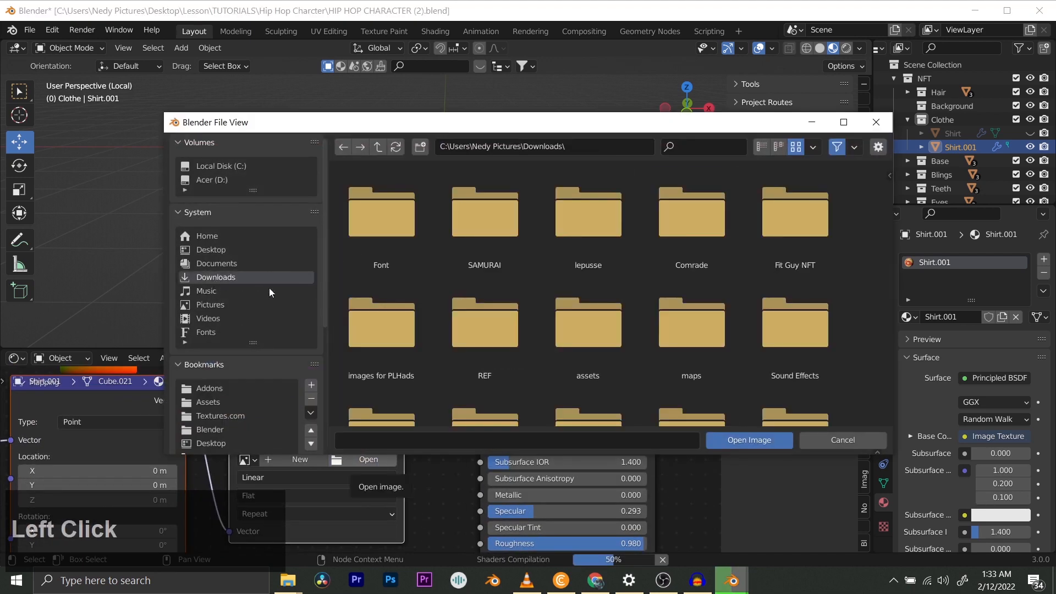
left_click(227, 418)
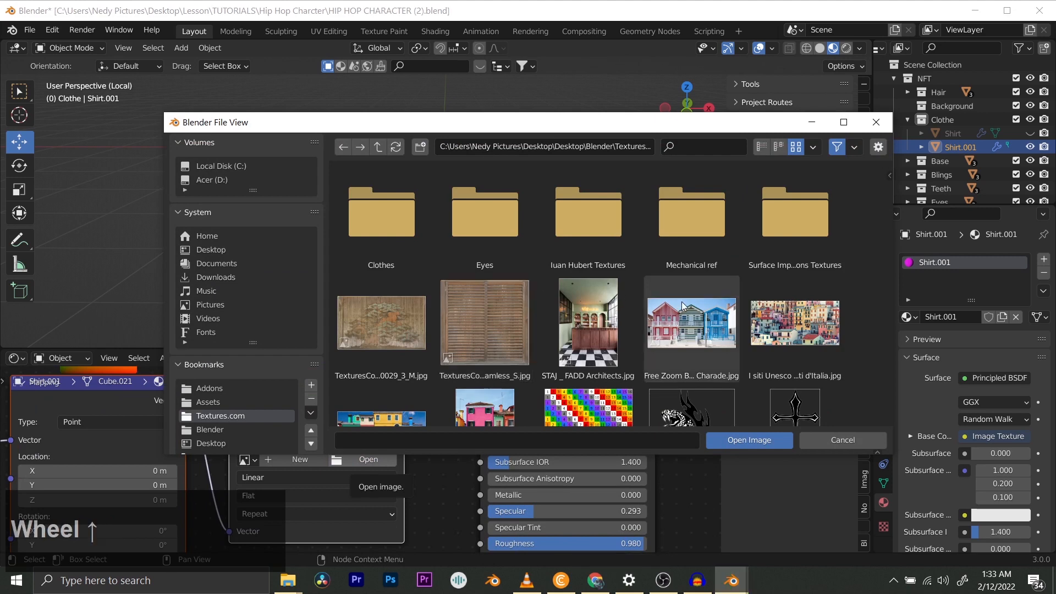
scroll(682, 305, "down", 2)
scroll(681, 301, "down", 6)
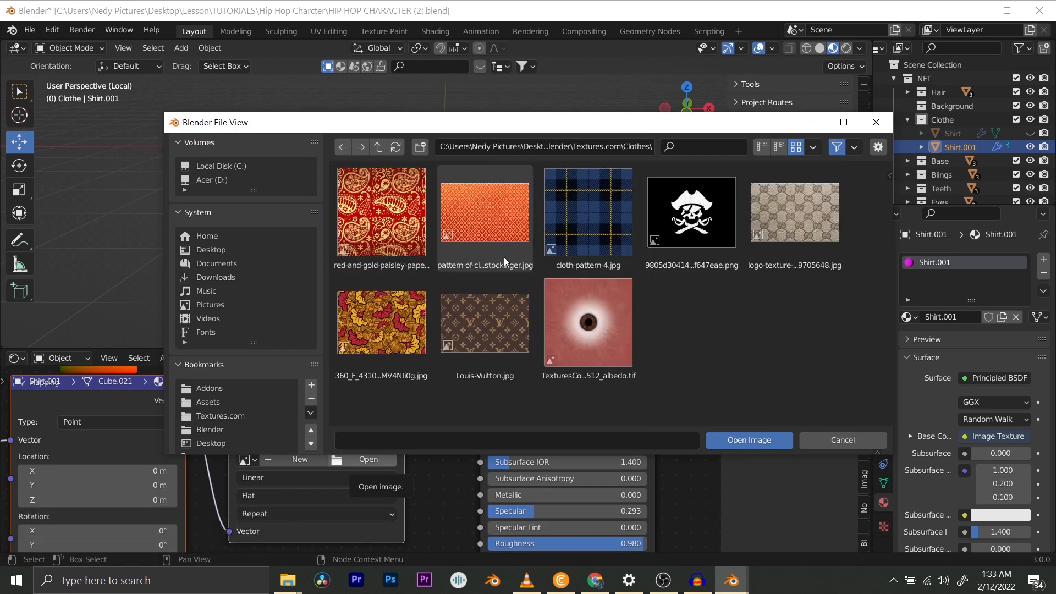
double_click(581, 223)
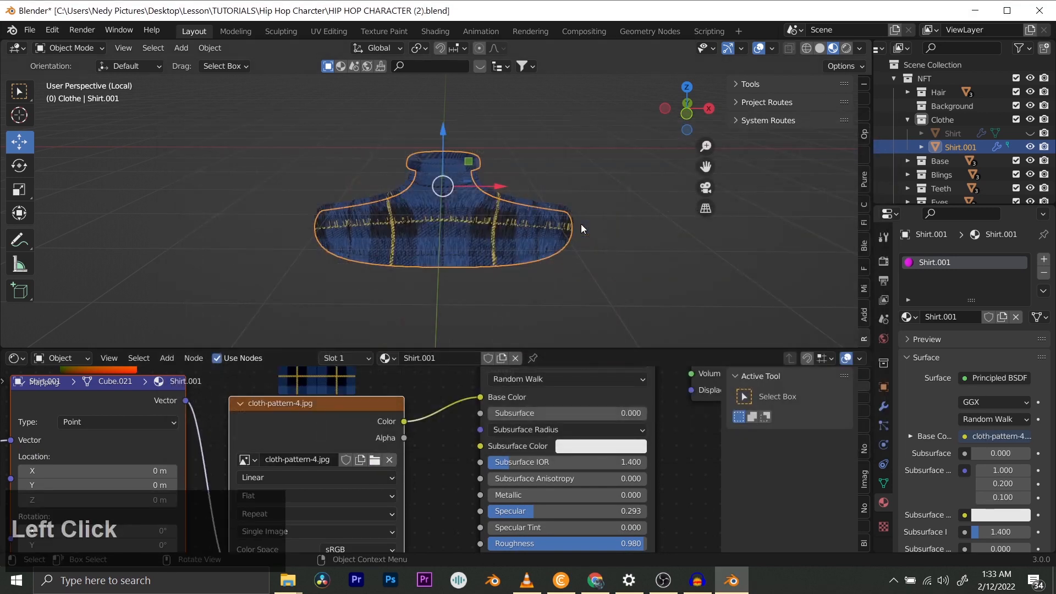
scroll(510, 184, "up", 2)
scroll(506, 186, "up", 3)
scroll(506, 186, "down", 3)
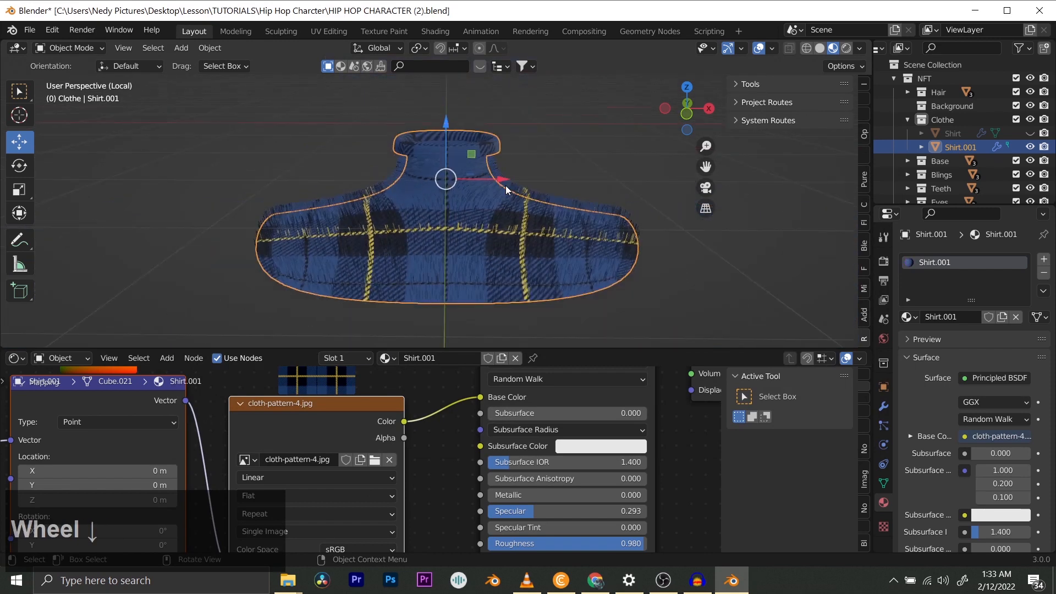
scroll(506, 186, "up", 3)
scroll(512, 206, "down", 3)
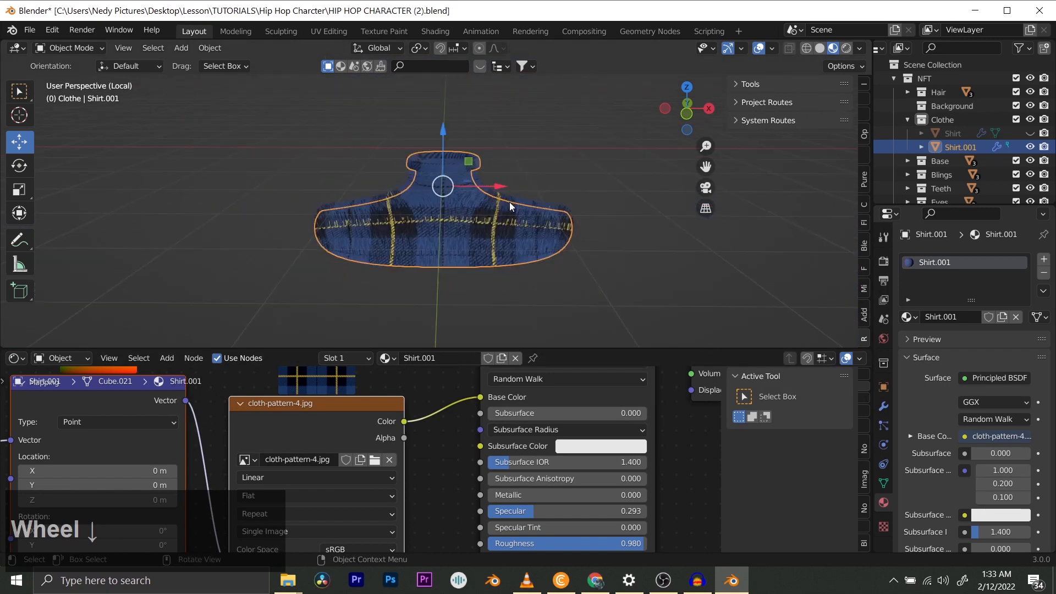
- Duplicate the Shirt.001 object in place and hide Shirt.001 so only the new copy shows
key("shift+d")
right_click(521, 167)
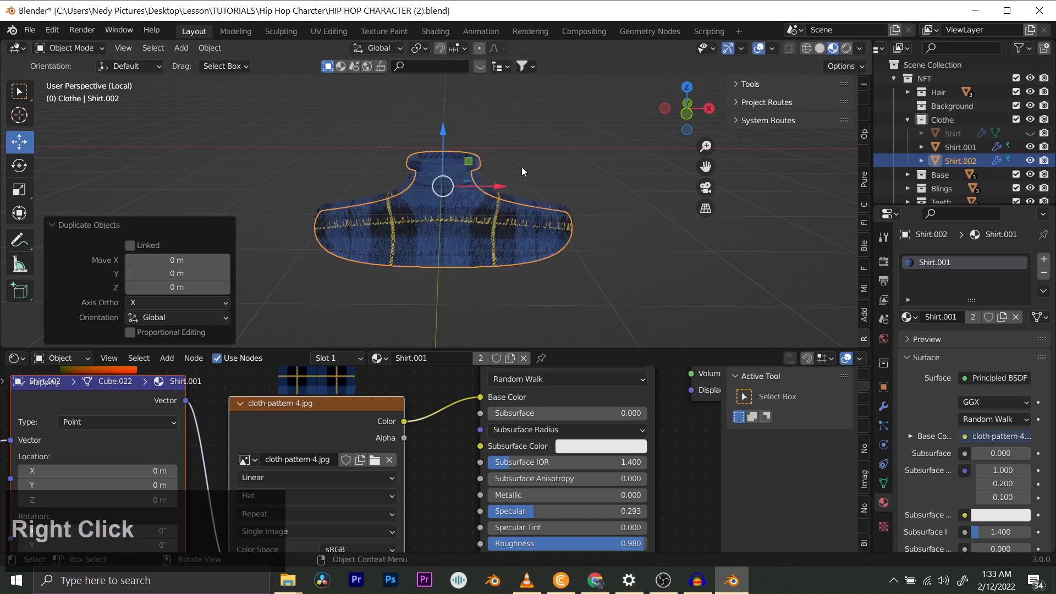
left_click(1030, 147)
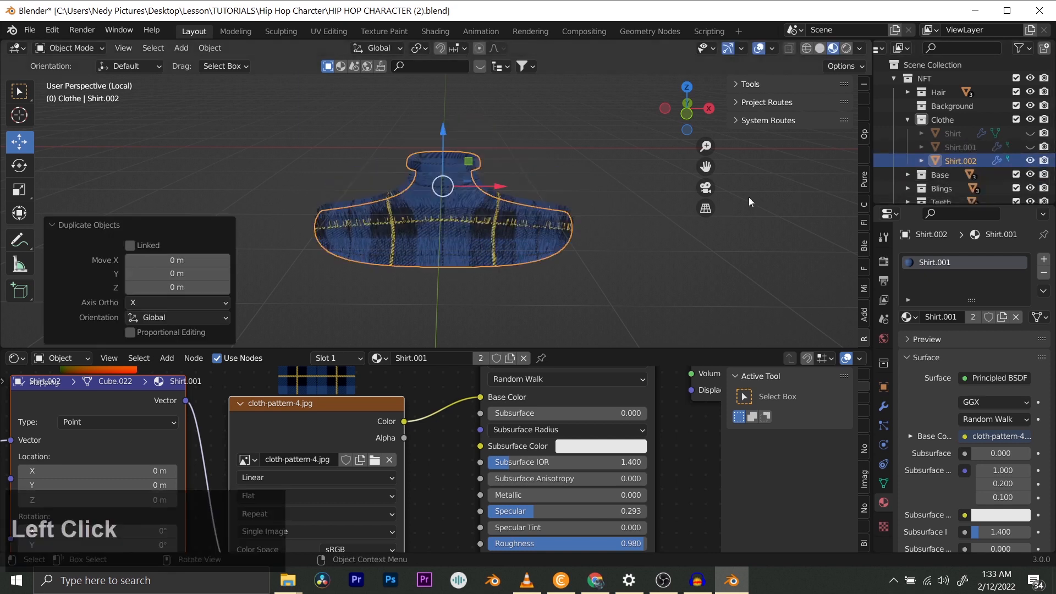
- Make the Shirt.002 material a single-user copy and replace its plaid image with the pirate skull PNG from the Clothes folder under Textures.com
left_click(481, 358)
left_click(390, 460)
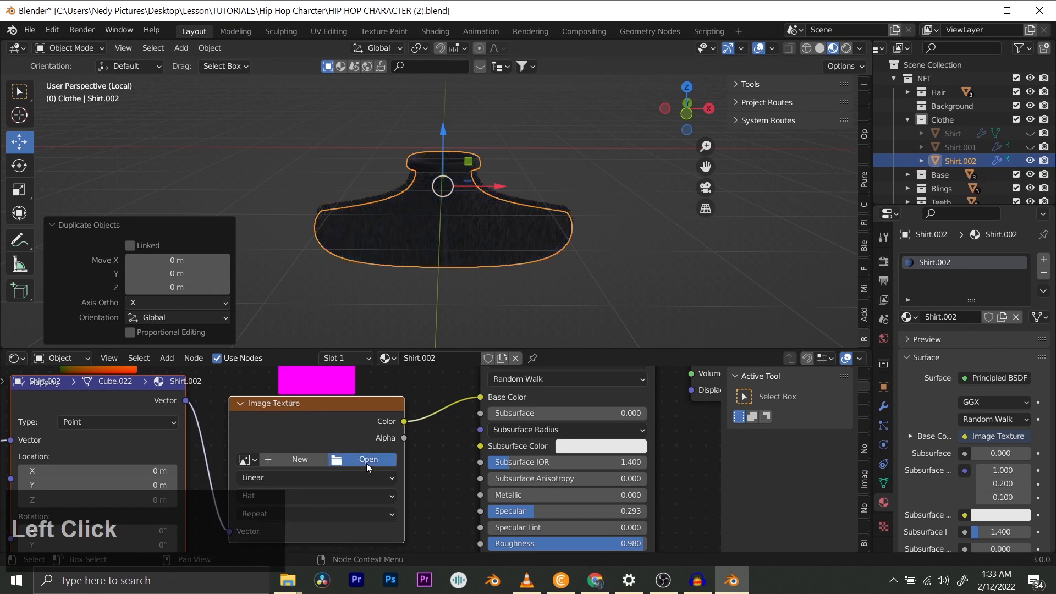
left_click(367, 463)
left_click(218, 416)
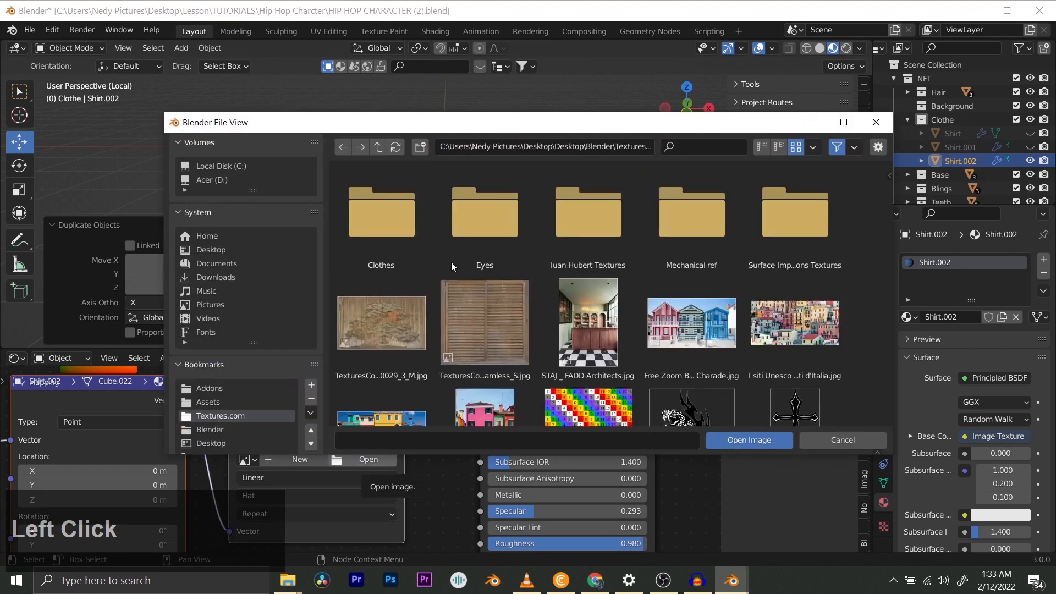
left_click(399, 247)
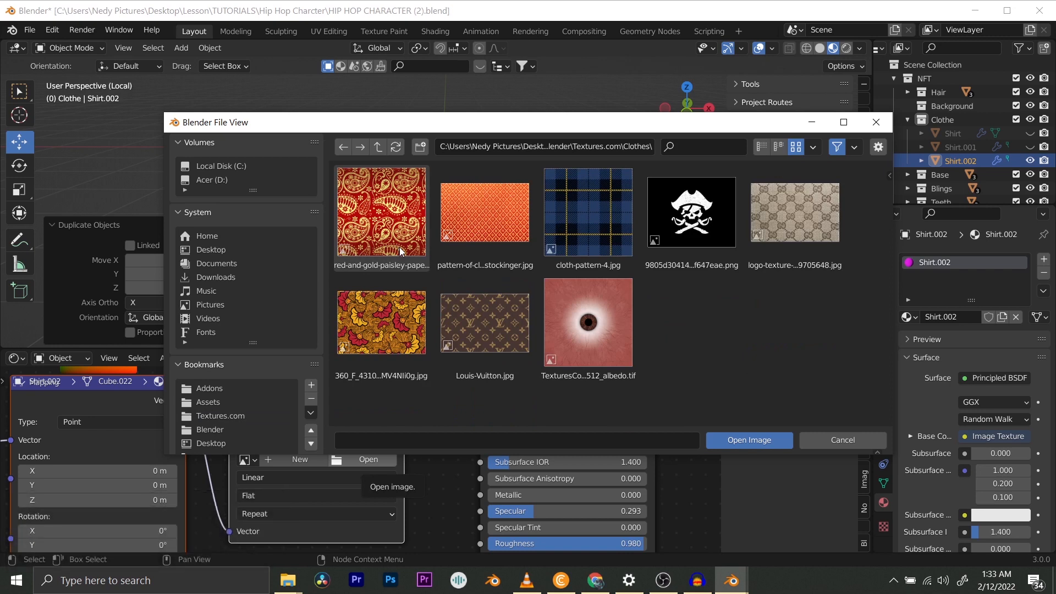
double_click(692, 212)
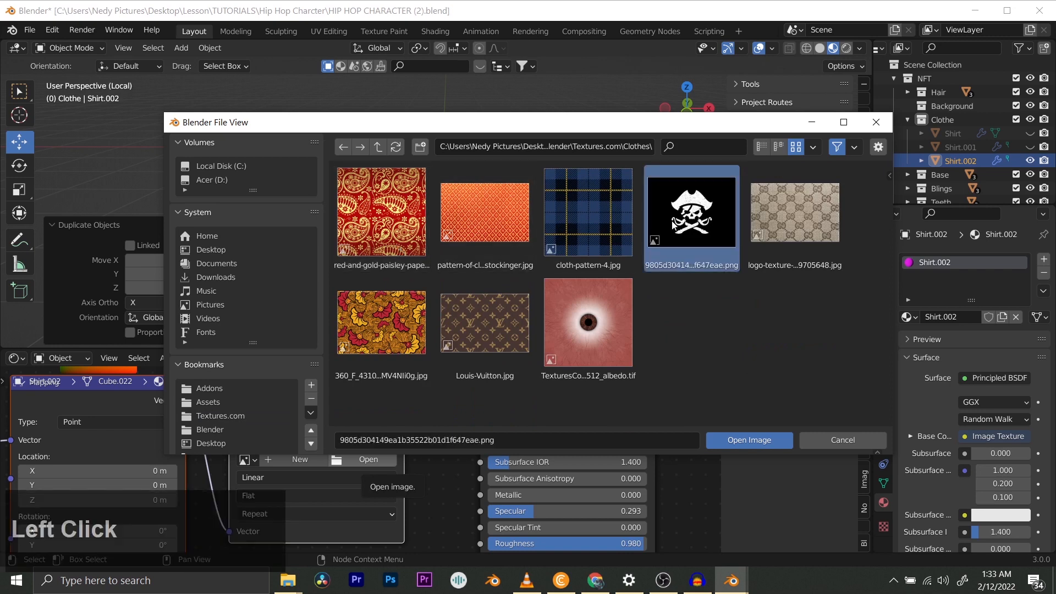
scroll(412, 226, "up", 3)
scroll(449, 187, "down", 3)
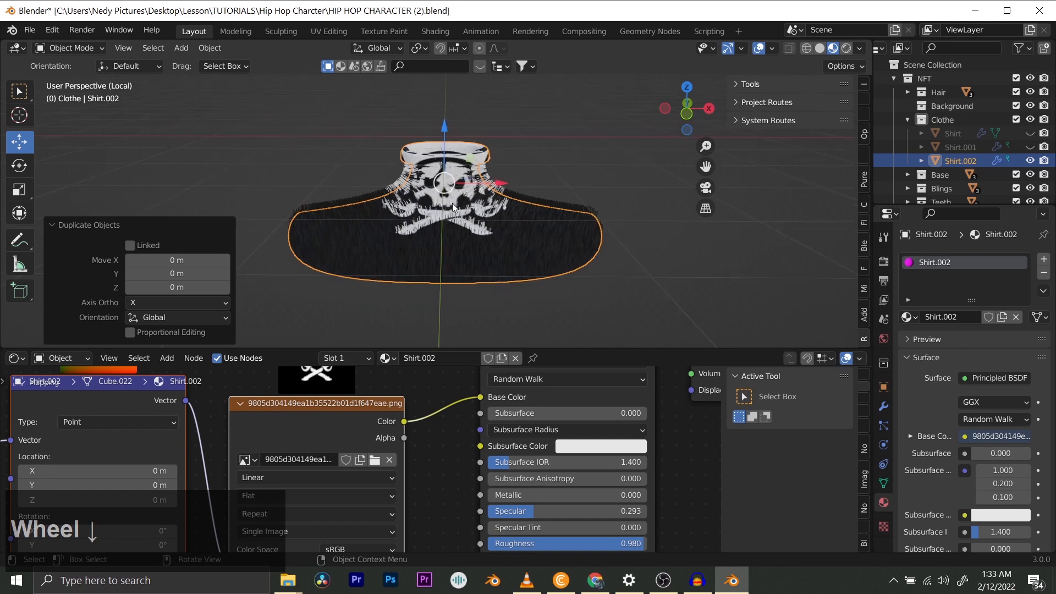
middle_click_drag(459, 209, 451, 187)
scroll(496, 206, "up", 4)
- Scale up the Shirt.002 UVs in UV Editing so the skull repeats across the shirt, return to Layout and save the file
left_click(337, 32)
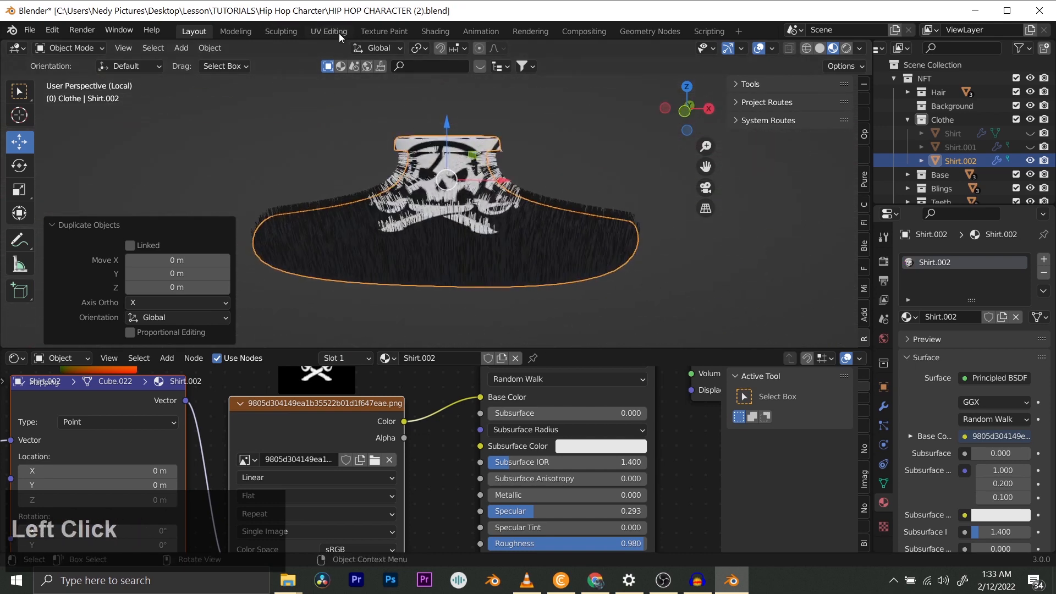
middle_click_drag(486, 305, 605, 308)
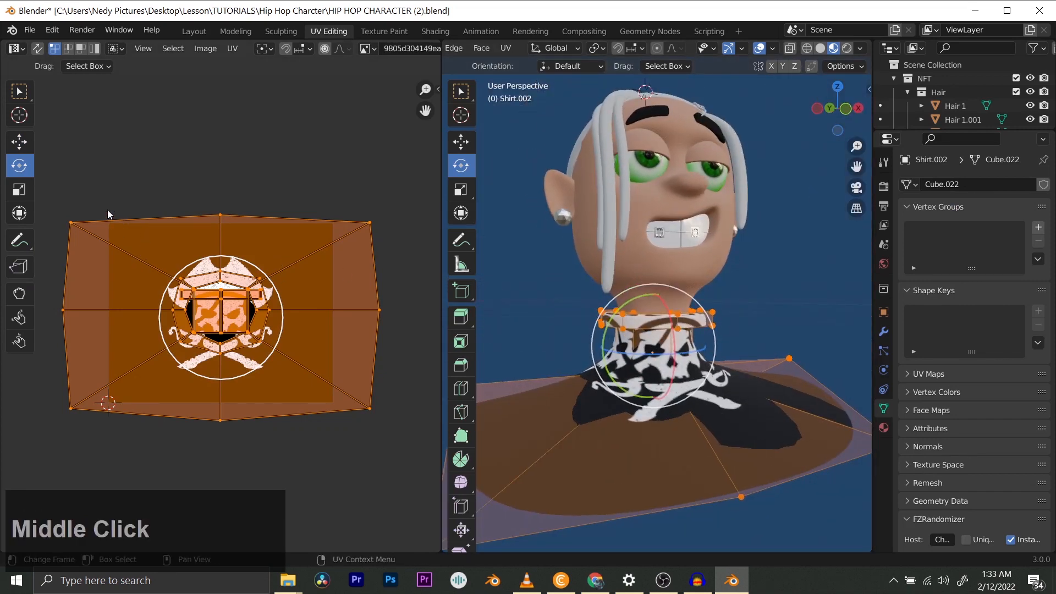
left_click(121, 190)
scroll(154, 224, "down", 6)
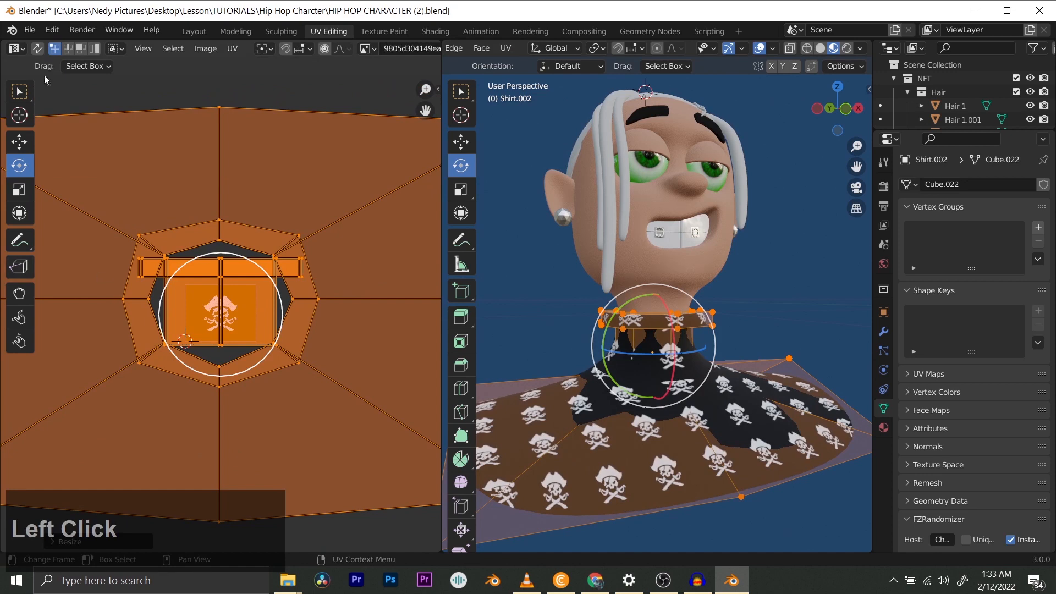
left_click(192, 31)
key("ctrl+s")
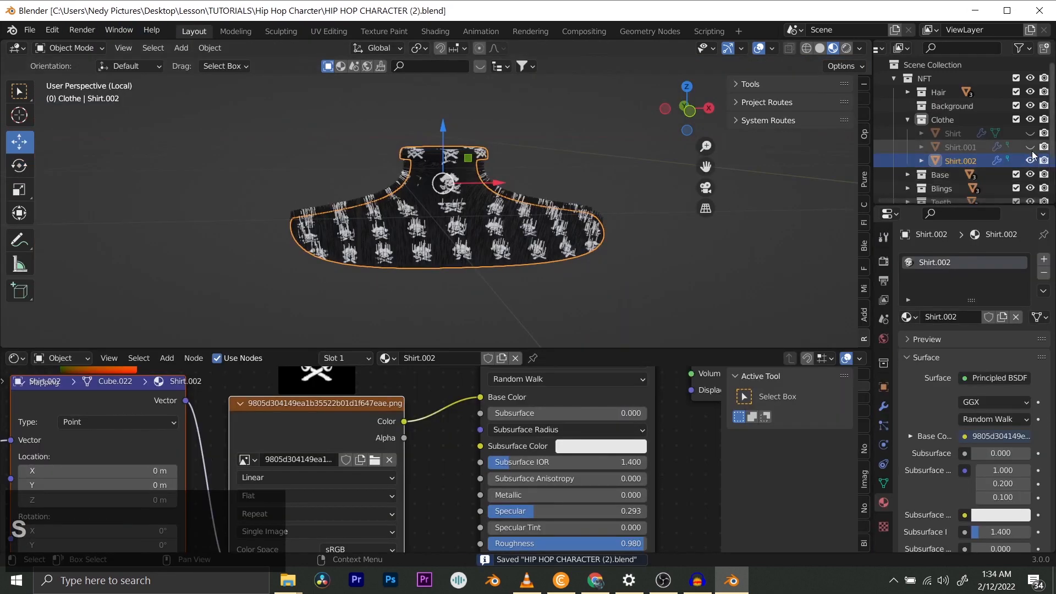
- Show the Shirt and Shirt.001 objects alongside Shirt.002 and look over the Shirt.002 material nodes
left_click_drag(1030, 147, 1031, 133)
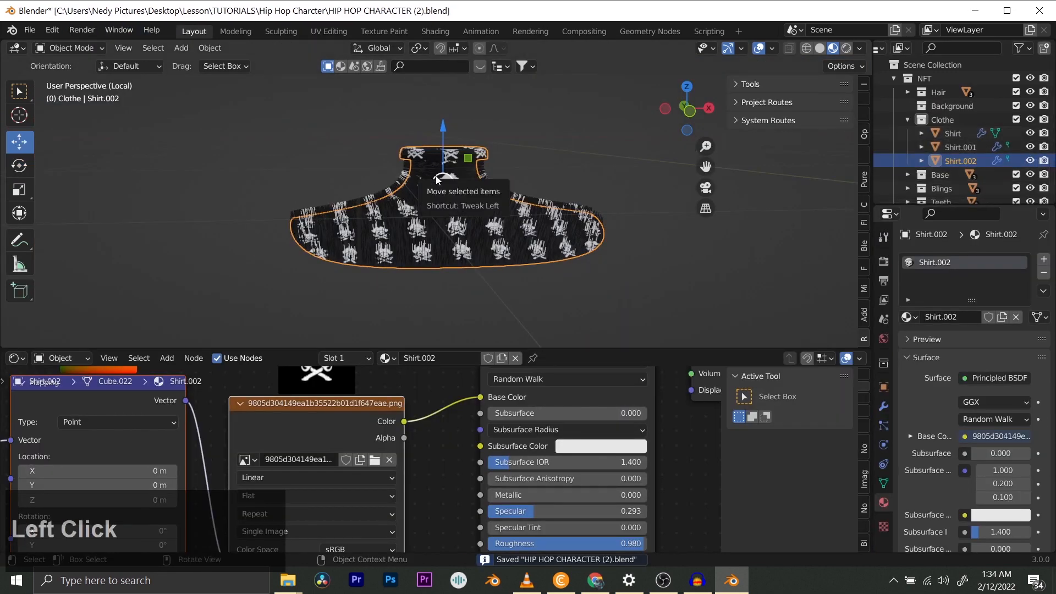
scroll(369, 218, "down", 3)
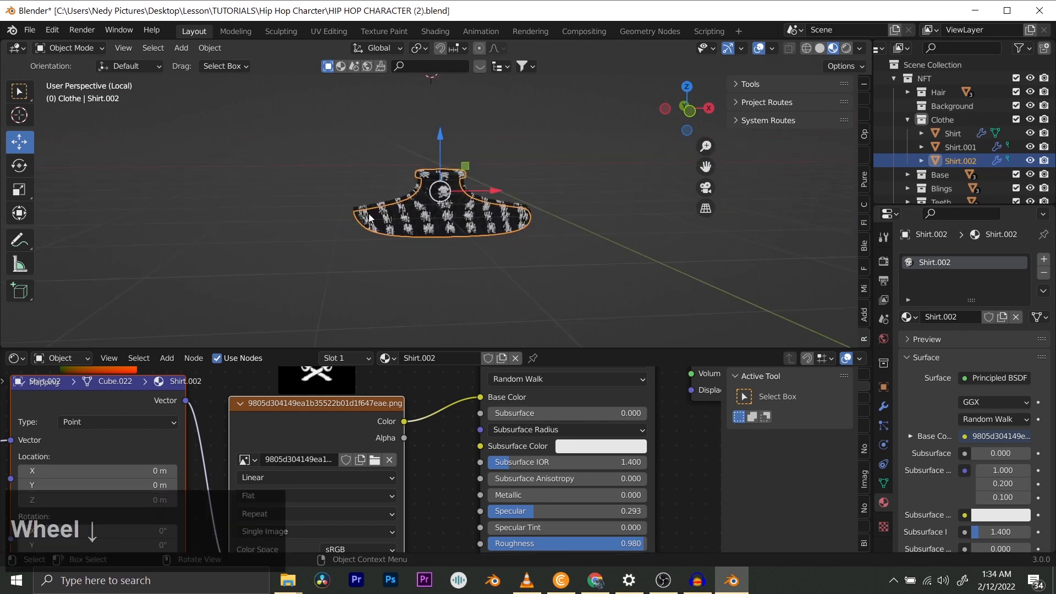
scroll(402, 231, "up", 4)
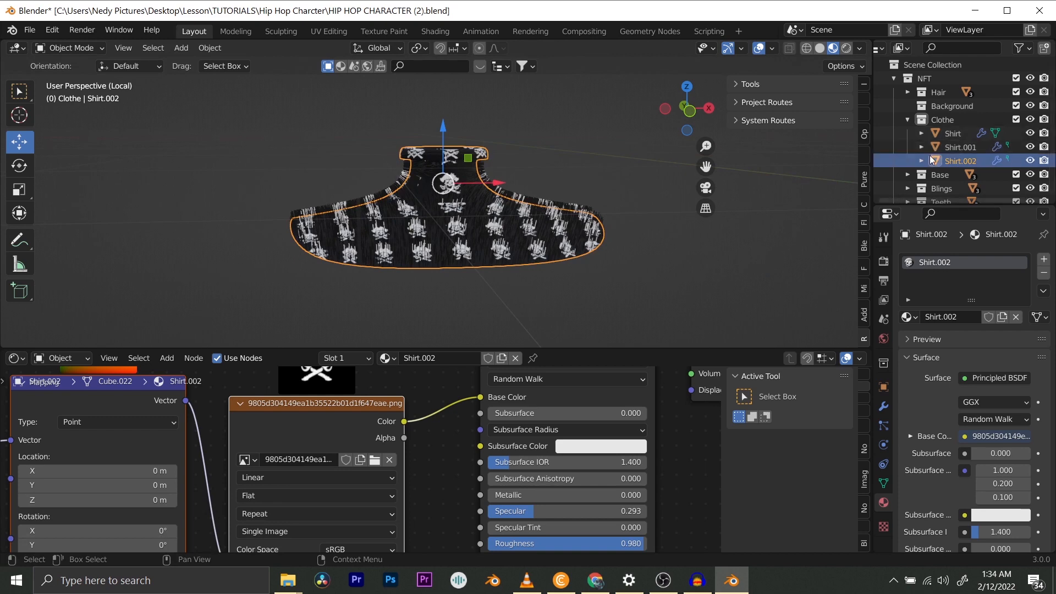
scroll(463, 437, "down", 5)
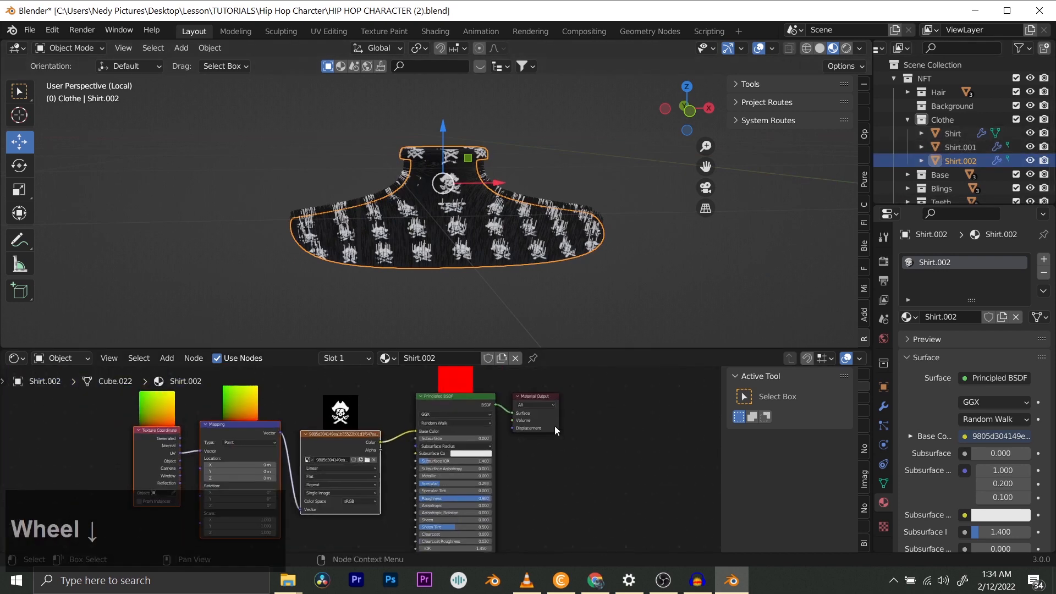
scroll(524, 422, "up", 2)
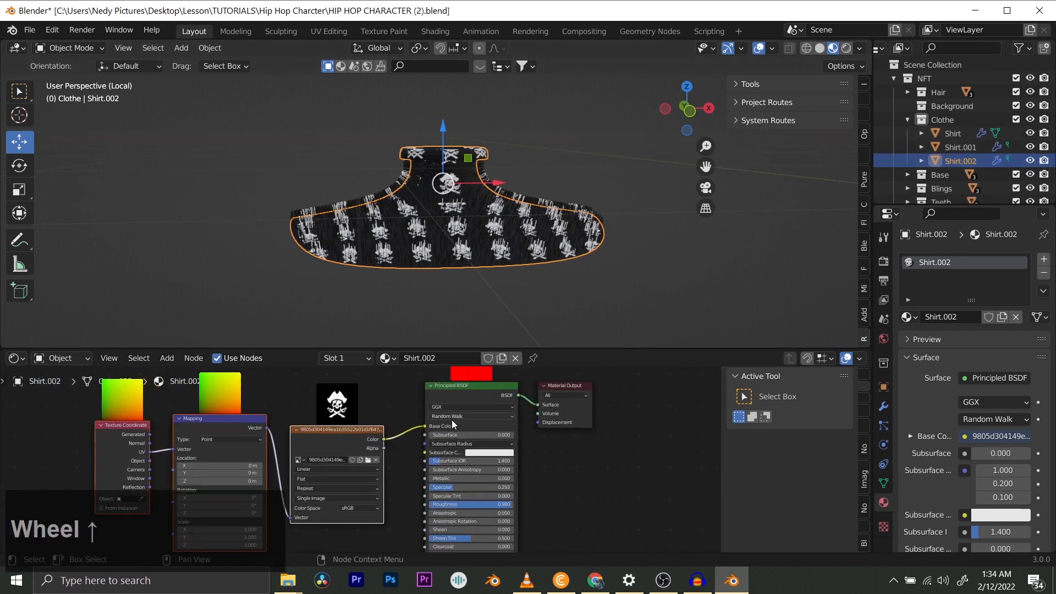
scroll(452, 419, "up", 2)
scroll(451, 418, "down", 3)
scroll(444, 429, "up", 4)
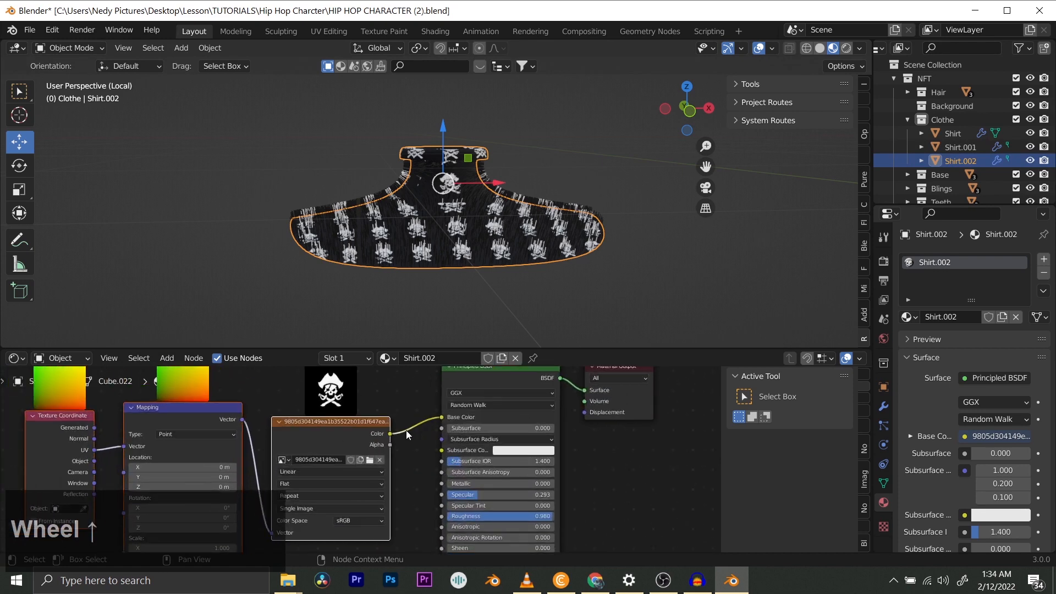
- Make the Cloth Hair particle settings of Shirt.002 a single-user copy
left_click(884, 427)
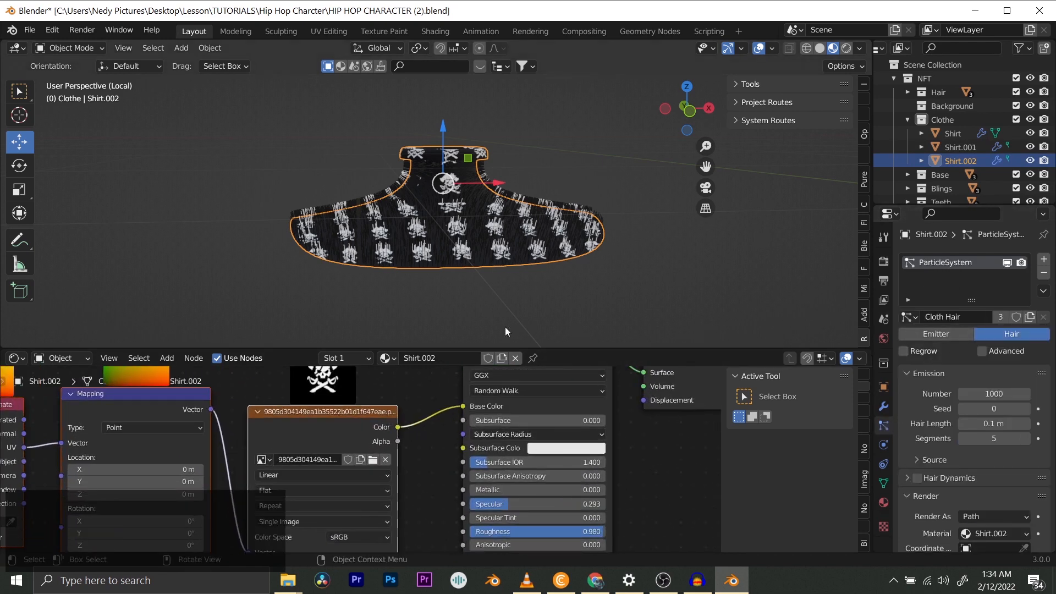
scroll(503, 242, "up", 5)
scroll(503, 236, "down", 3)
middle_click_drag(402, 236, 374, 226, "shift")
mouse_move(374, 226)
middle_mouse_down()
mouse_move(407, 243)
mouse_move(385, 224)
middle_mouse_up()
scroll(384, 225, "up", 3)
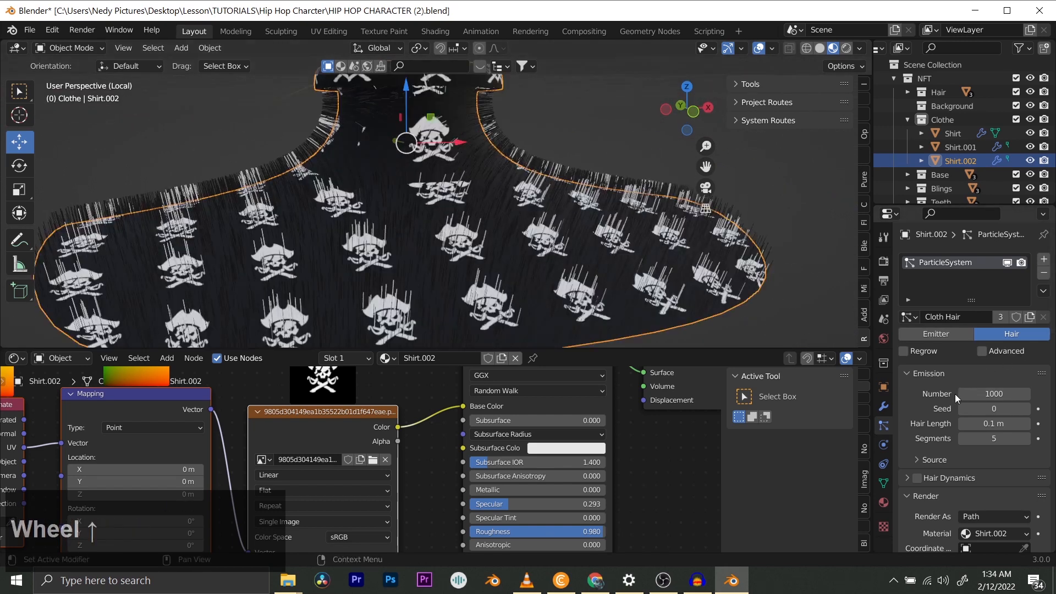
left_click(1000, 316)
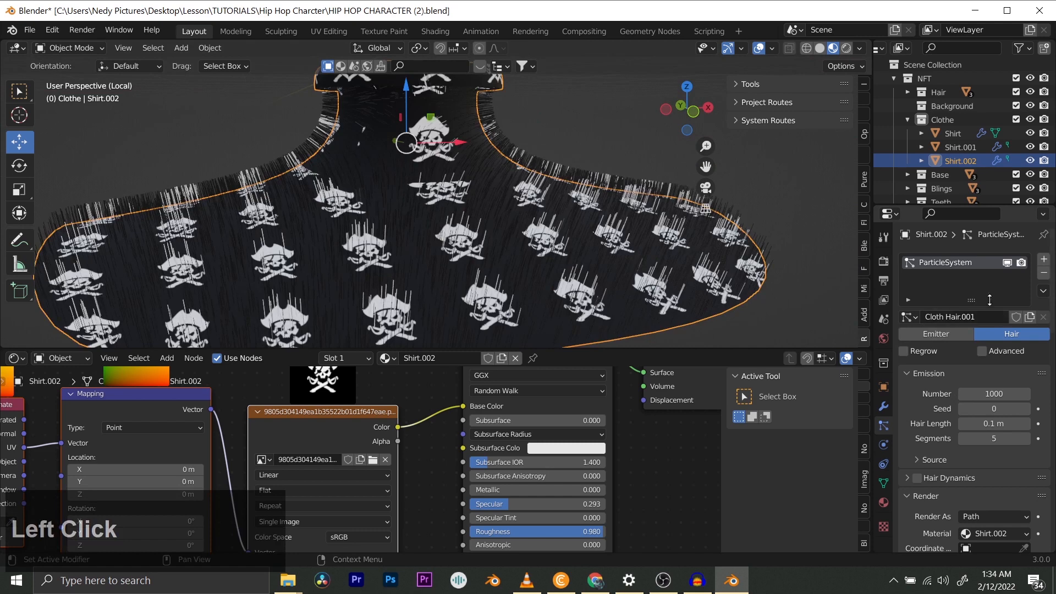
- Set the Shirt.002 particle Hair Length to 0.005 m and hide the Shirt.001 and Shirt objects
left_click(1002, 423)
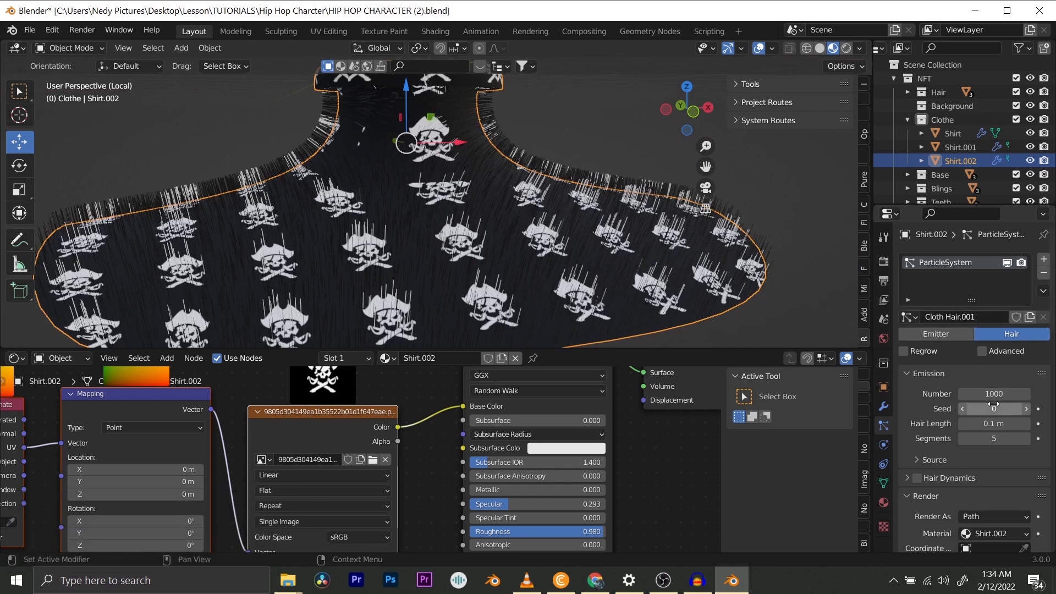
type("0.005")
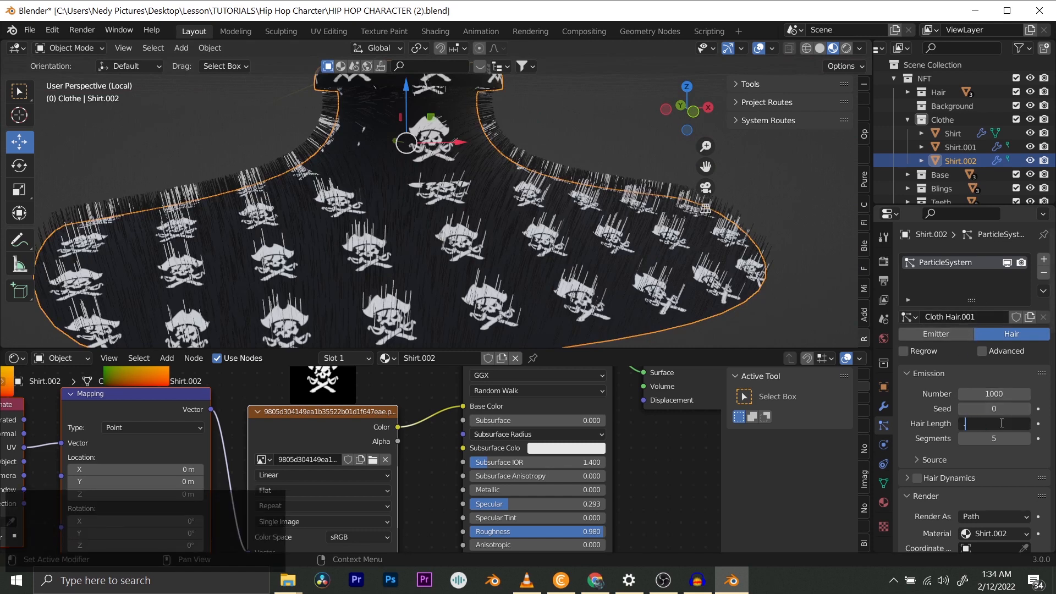
key("Return")
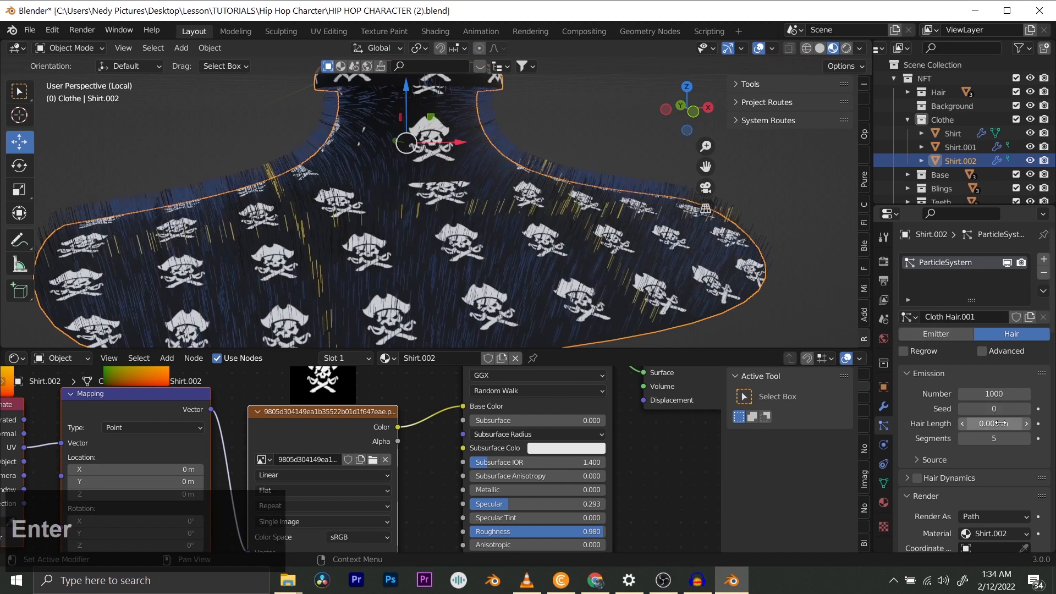
left_click(1031, 147)
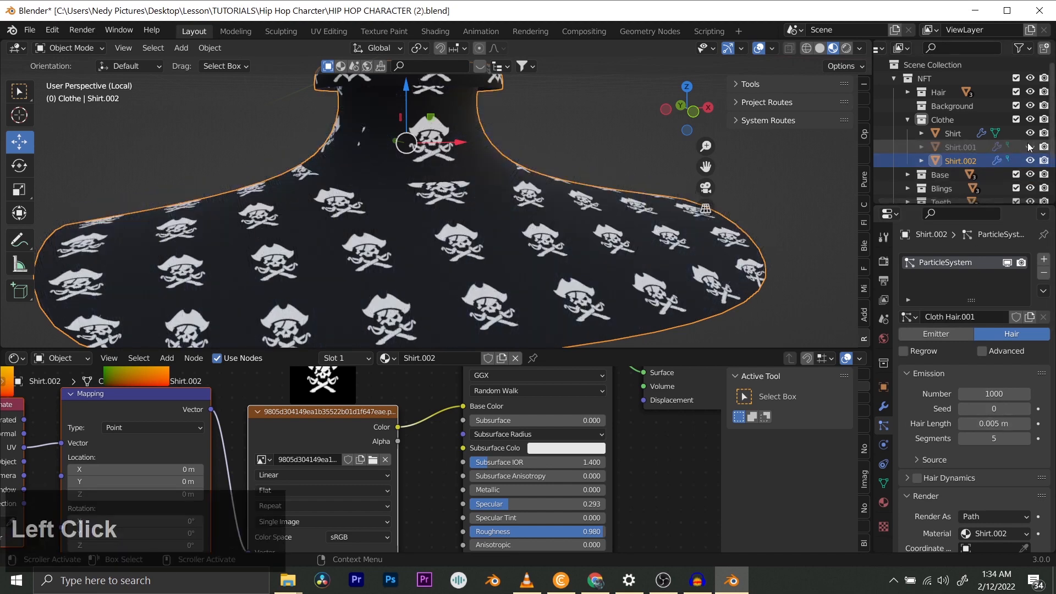
left_click(1033, 134)
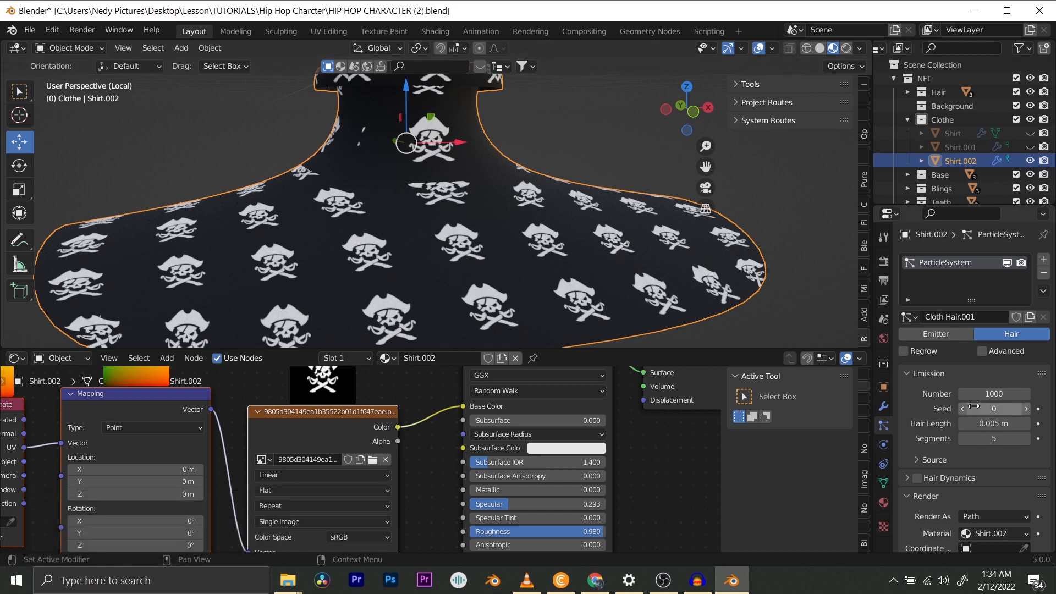
- Set the Hair Length of the Shirt.002 particle system to 0.05 m
left_click(983, 422)
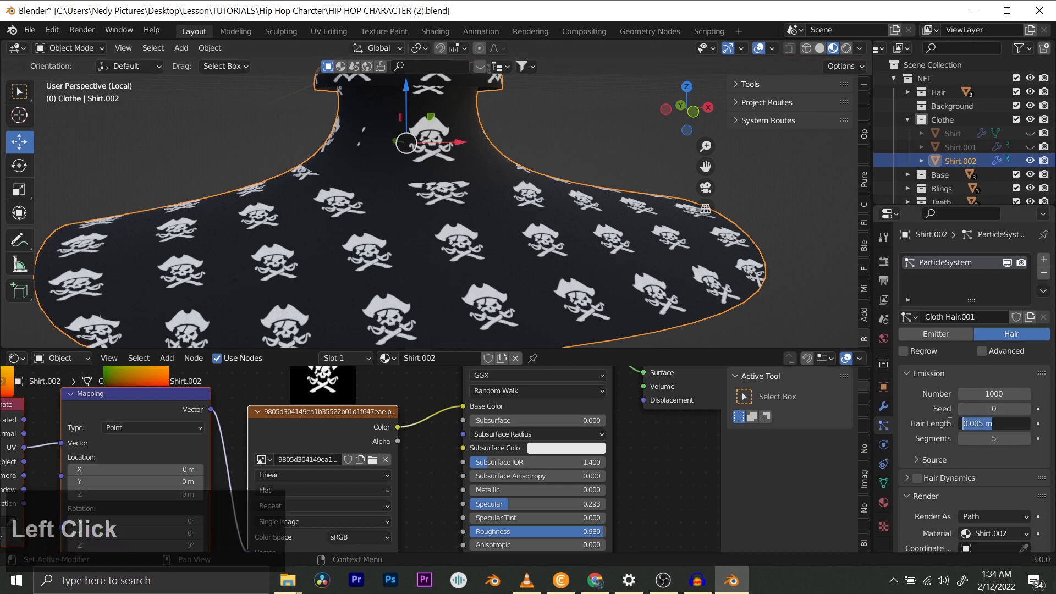
type("0")
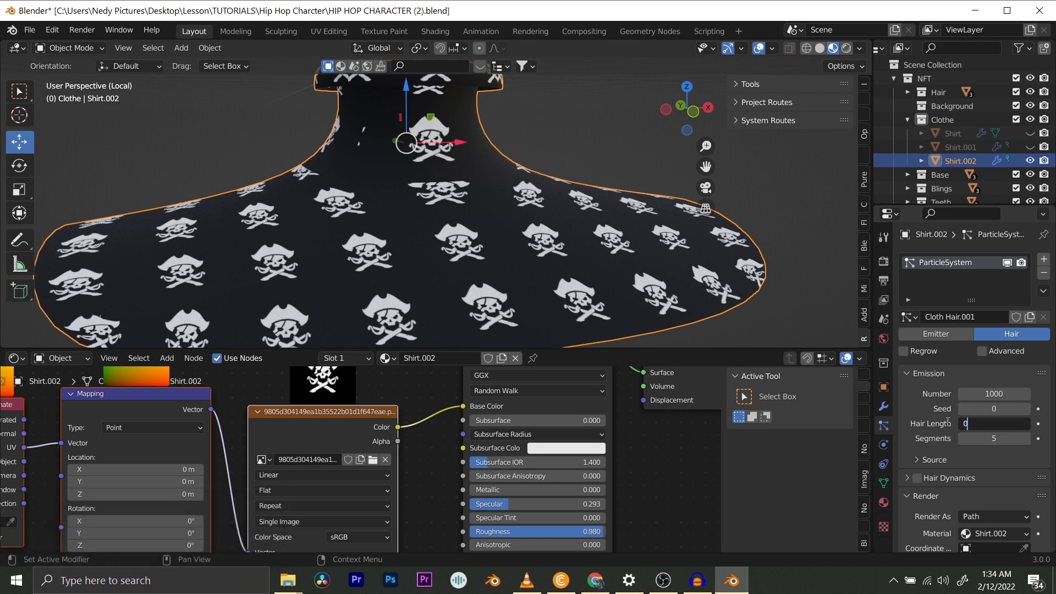
type(".05")
key("Return")
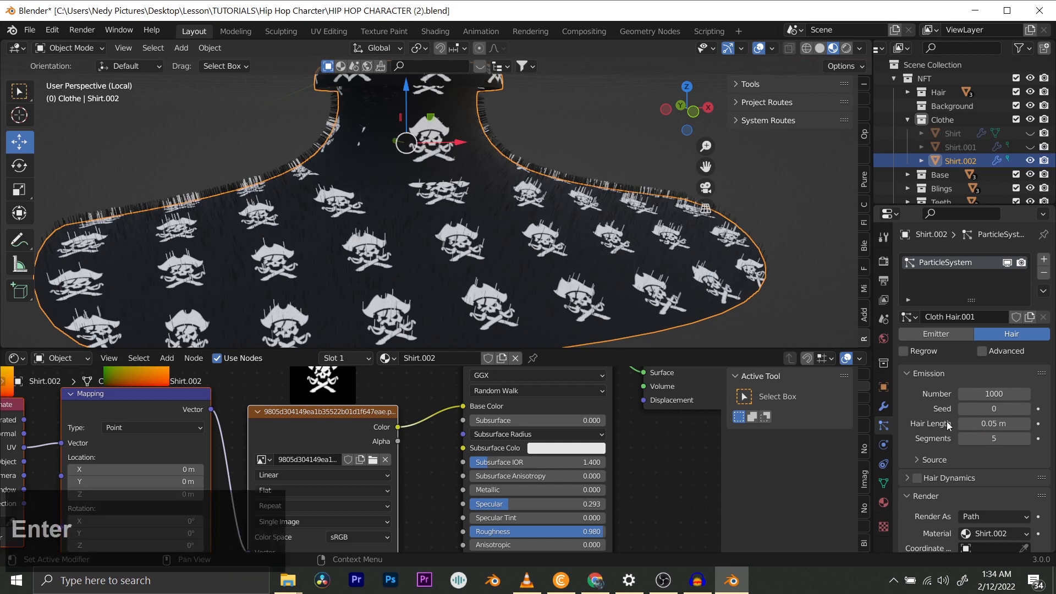
- Reduce the Shirt.002 Hair Length to 0.017 m and inspect the fuzz on the shirt up close
left_click_drag(994, 424, 968, 425, "shift")
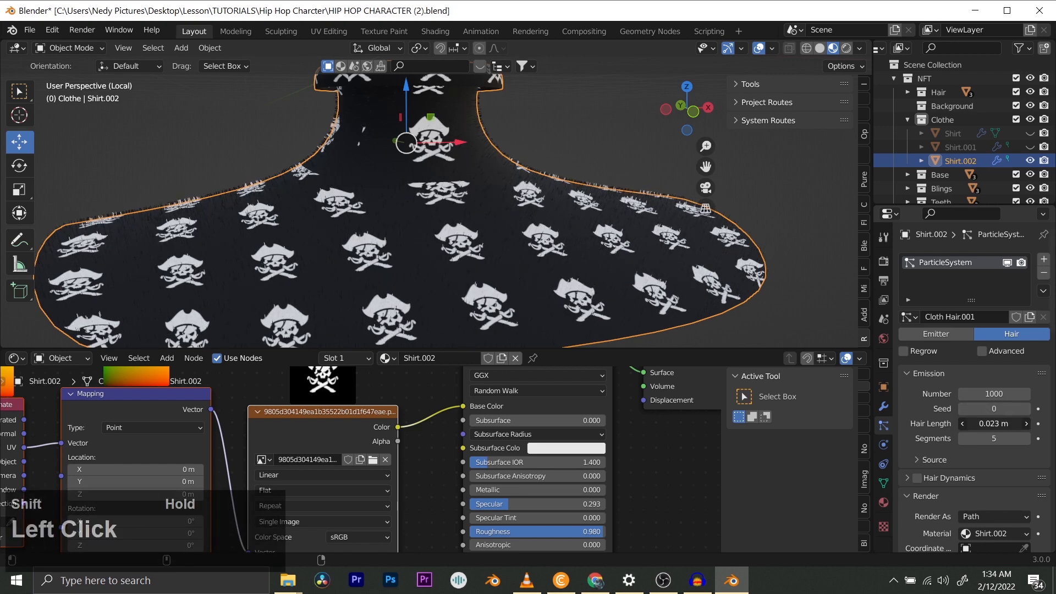
scroll(520, 190, "down", 4)
middle_click_drag(520, 190, 461, 187)
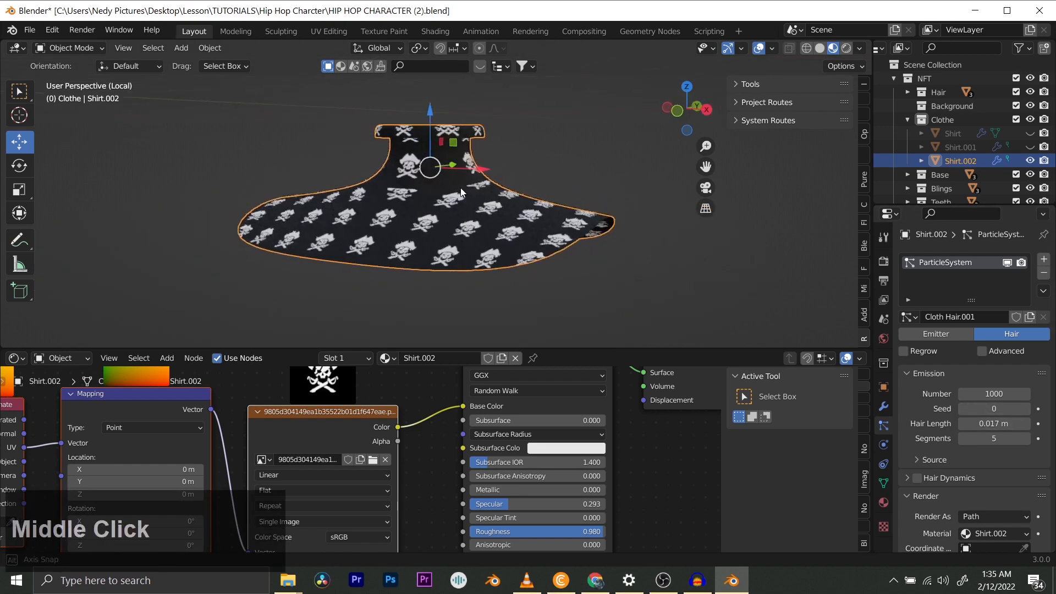
scroll(461, 179, "up", 8)
scroll(419, 161, "down", 4)
middle_click_drag(364, 161, 440, 170)
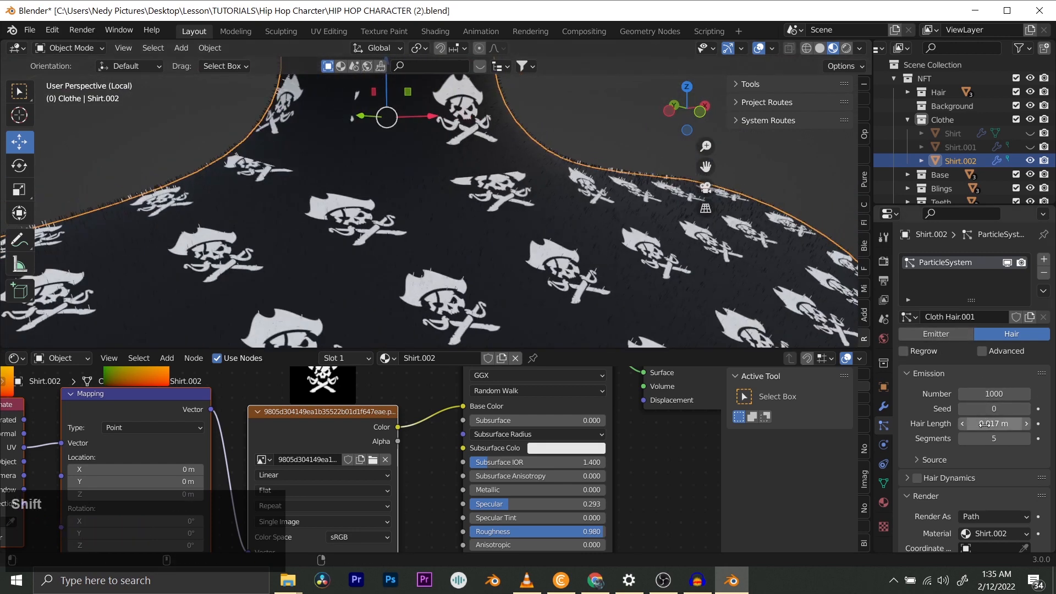
- Fine-tune the Shirt.002 Hair Length down to 0.009 m and check the whole shirt
left_click_drag(987, 424, 968, 424, "shift")
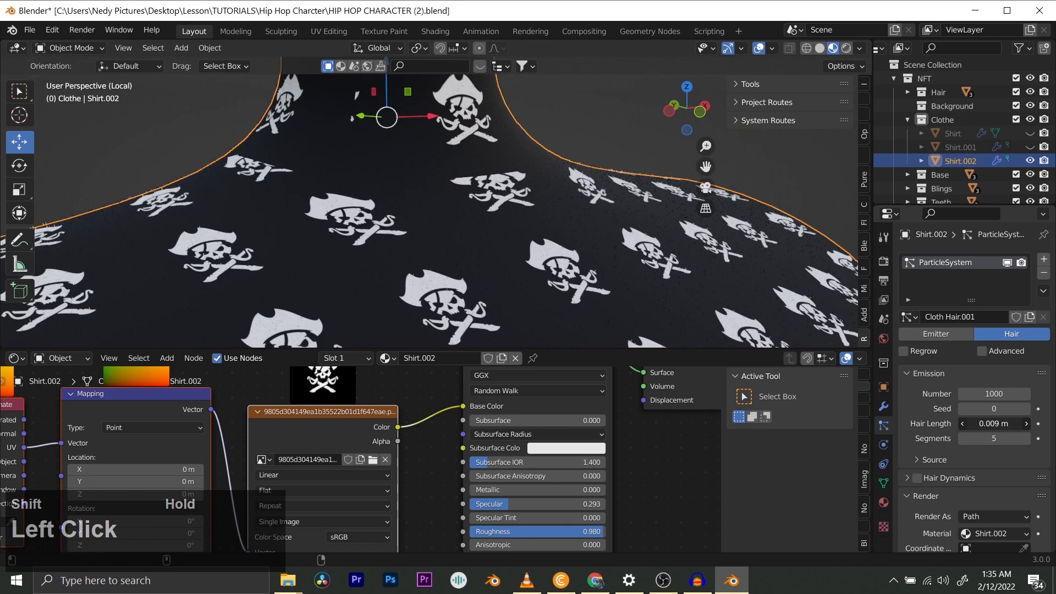
scroll(523, 213, "down", 5)
middle_click_drag(507, 216, 483, 206)
scroll(476, 198, "down", 3)
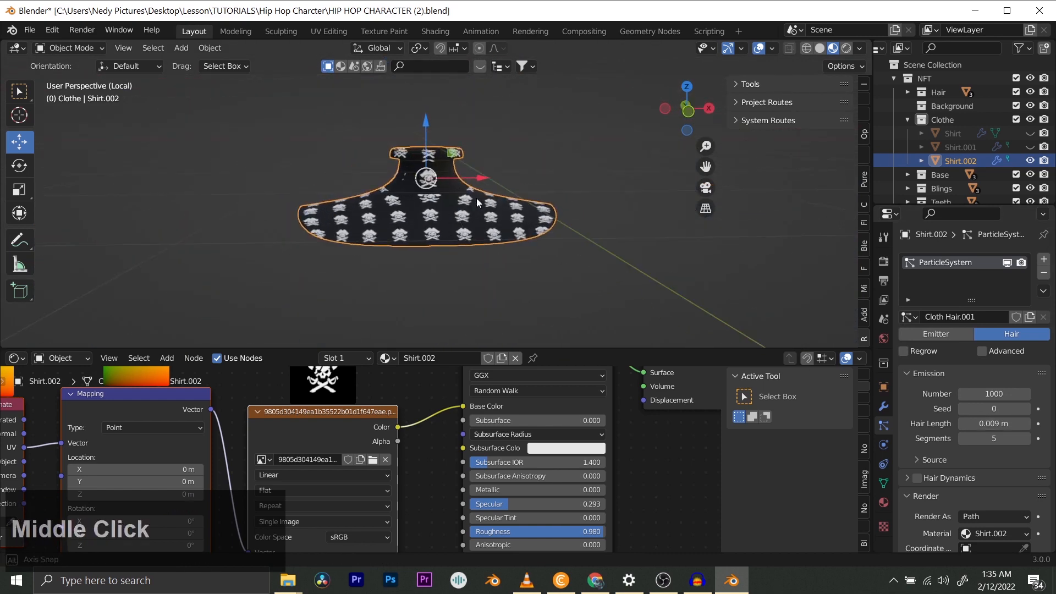
- Hide Shirt.002 and make the original Shirt visible, keeping Shirt.001 hidden
left_click(1031, 160)
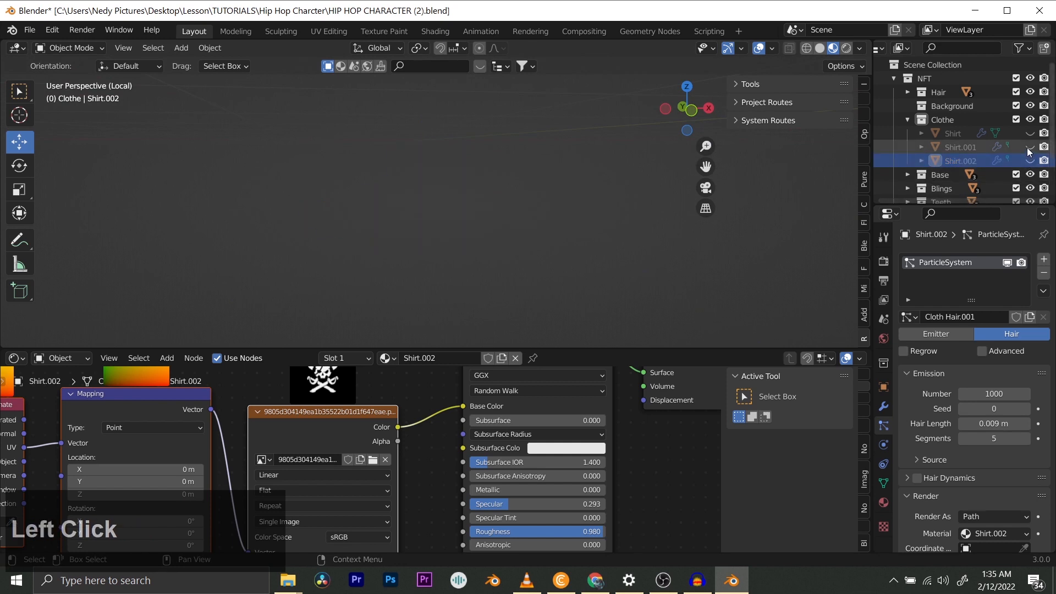
left_click(1029, 148)
left_click(1029, 147)
left_click(1031, 136)
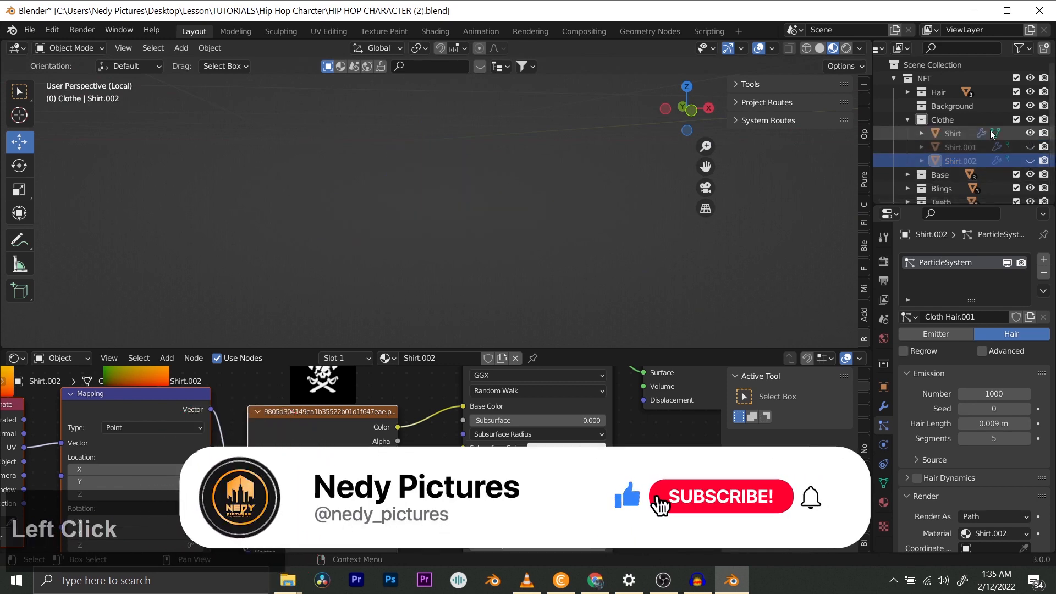
- Compare Shirt, Shirt.001 and Shirt.002 by switching each one's visibility in turn, leaving only Shirt visible
left_click(993, 134)
scroll(444, 194, "down", 2)
scroll(443, 194, "up", 2)
middle_click_drag(443, 194, 421, 213, "shift")
scroll(422, 213, "up", 1)
left_click(1031, 135)
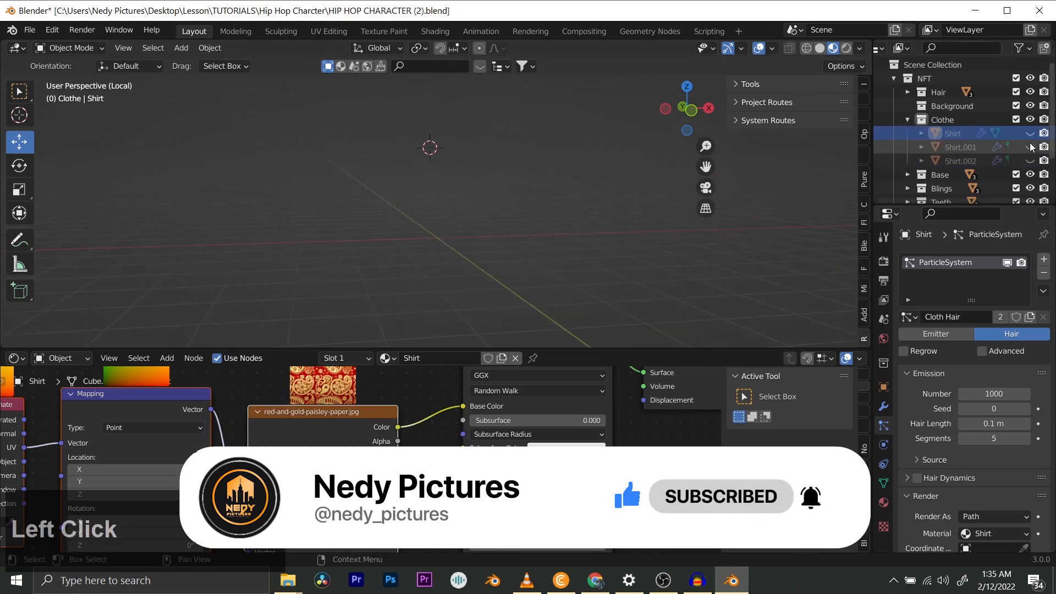
left_click(1030, 147)
left_click(1030, 147)
left_click(1031, 161)
left_click(1030, 160)
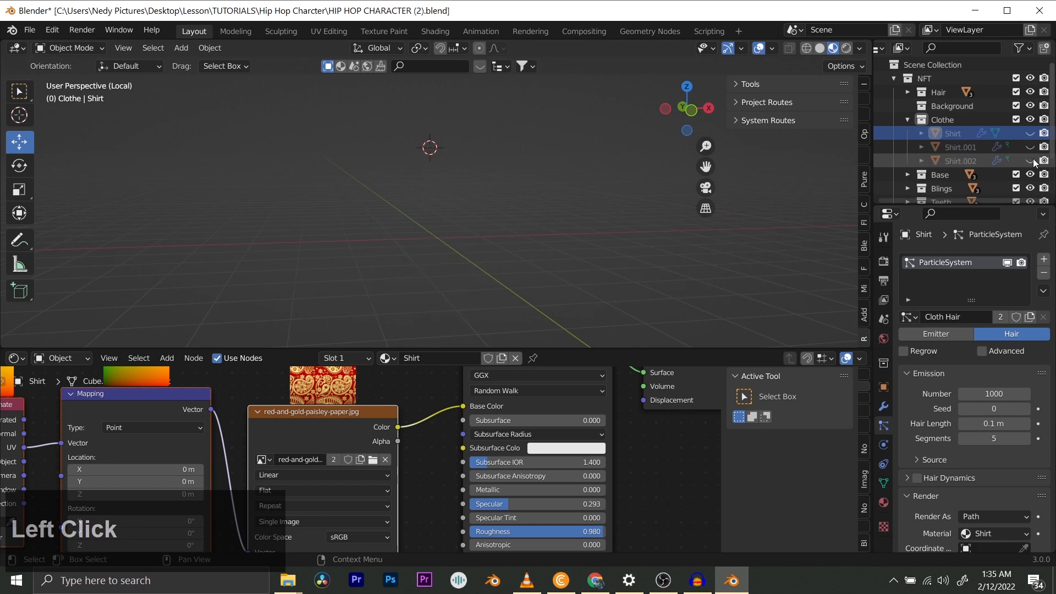
left_click(1033, 162)
left_click(1032, 148)
left_click(1032, 161)
left_click(1031, 148)
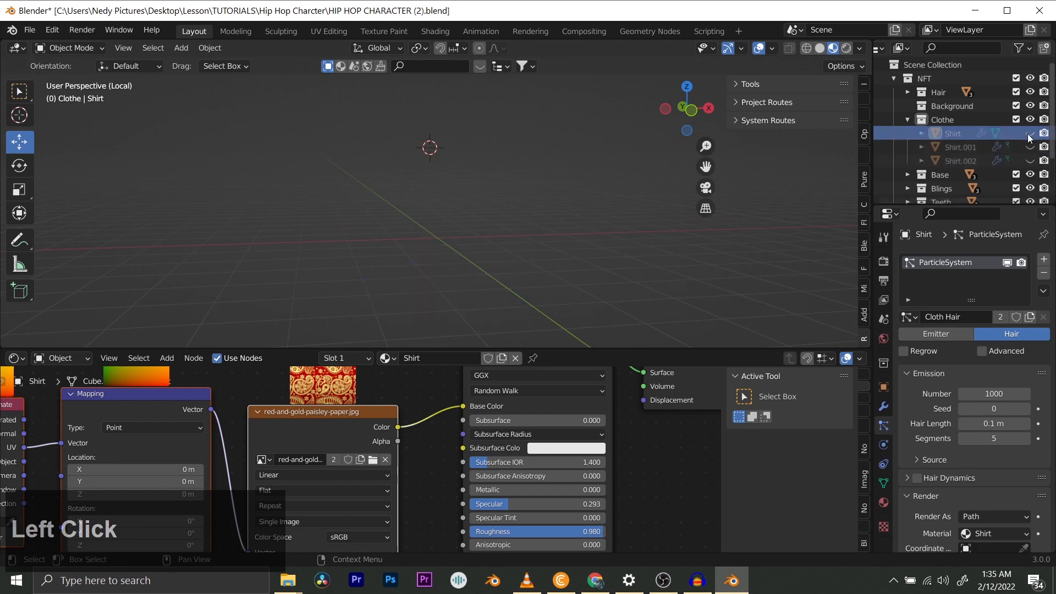
left_click(1030, 135)
- Exit local view to bring back the full character with the Shirt
scroll(437, 179, "up", 2)
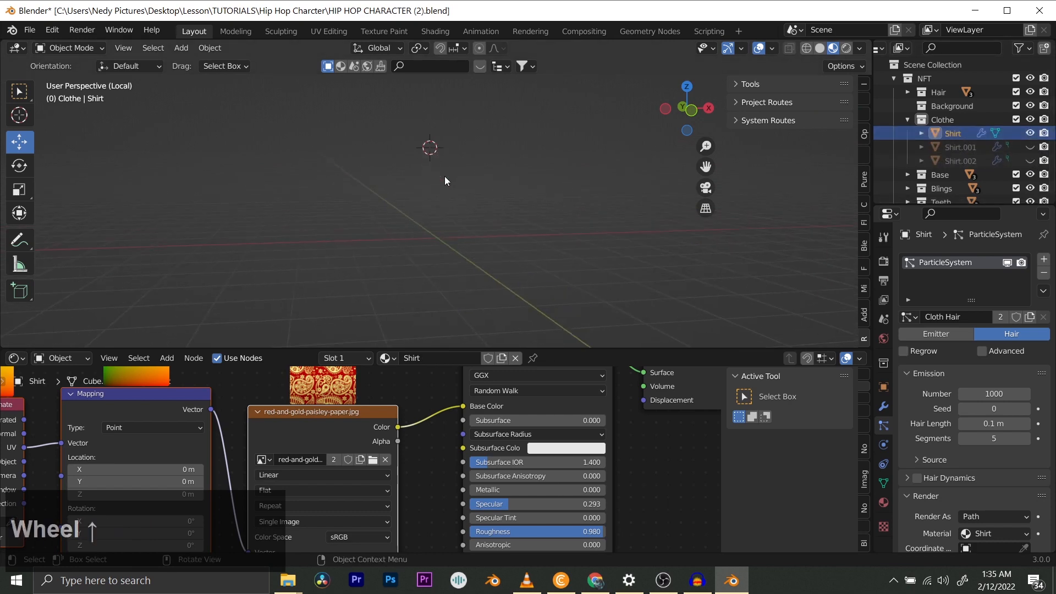
key("KP_Divide")
scroll(473, 184, "up", 2)
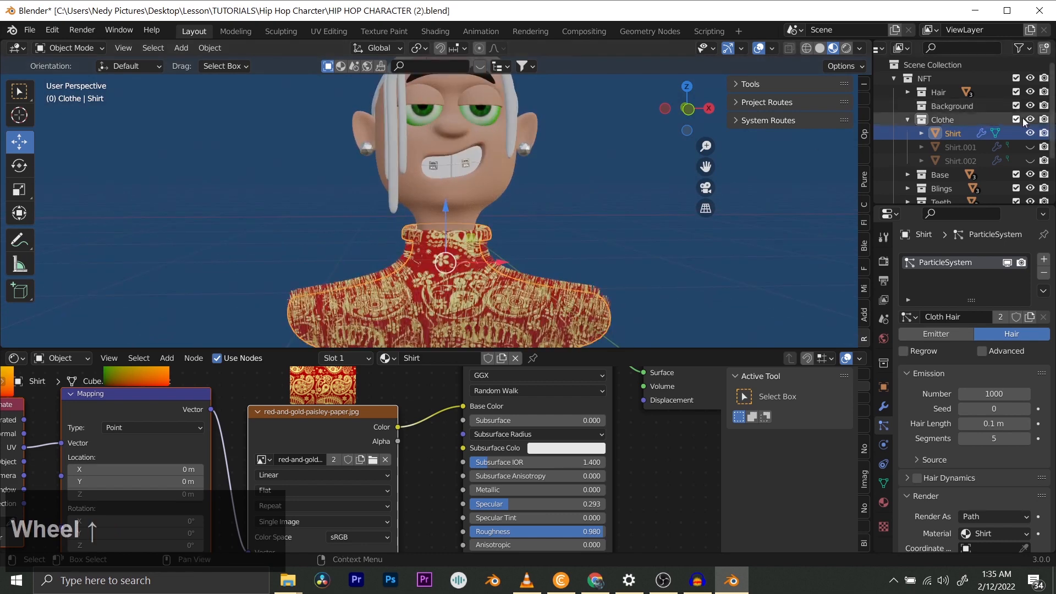
- Check each Shirt variant on the full character by toggling its visibility, ending with only Shirt shown
left_click(1031, 133)
left_click(1030, 161)
left_click(1030, 161)
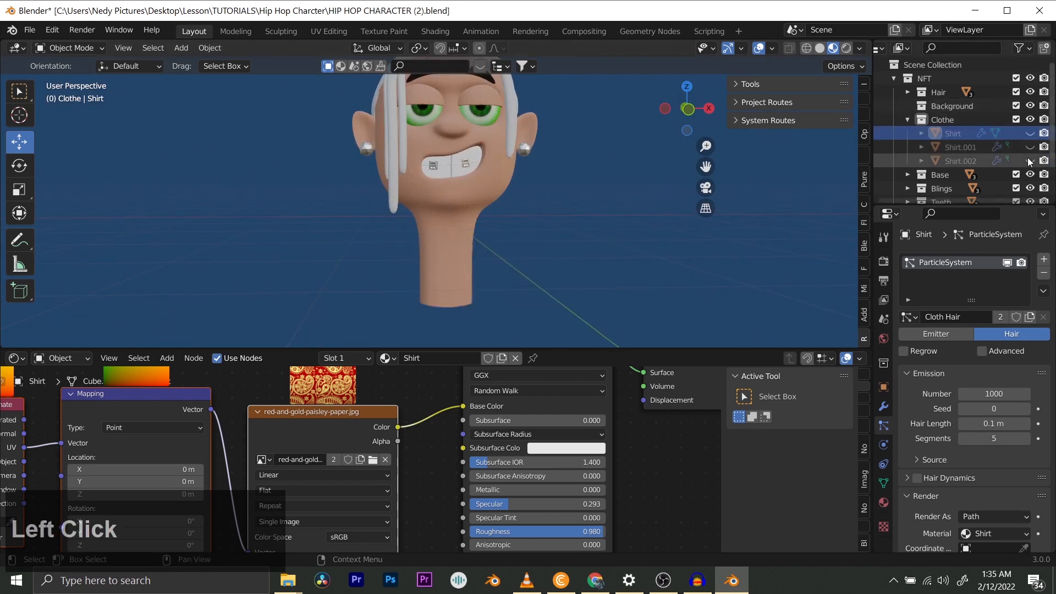
left_click(1030, 161)
left_click(1031, 162)
left_click(1030, 147)
left_click(1030, 147)
left_click(1031, 134)
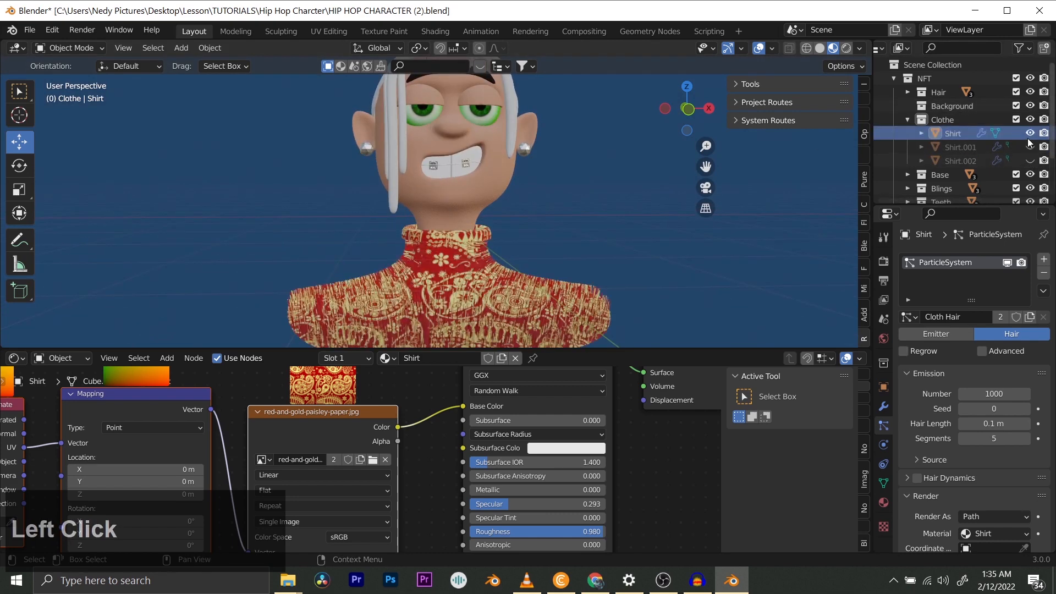
- Save the file and rename the blue plane behind the character as Backdrop
scroll(461, 218, "down", 4)
middle_click_drag(410, 208, 444, 222)
left_click(253, 176)
key("ctrl+s")
scroll(315, 178, "down", 3)
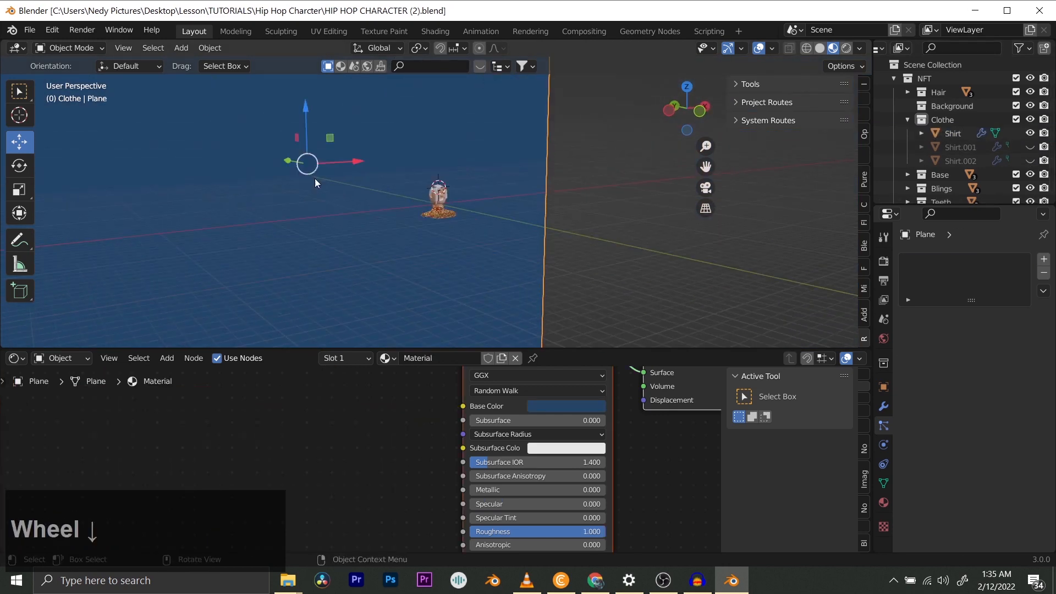
left_click(908, 120)
scroll(910, 126, "down", 2)
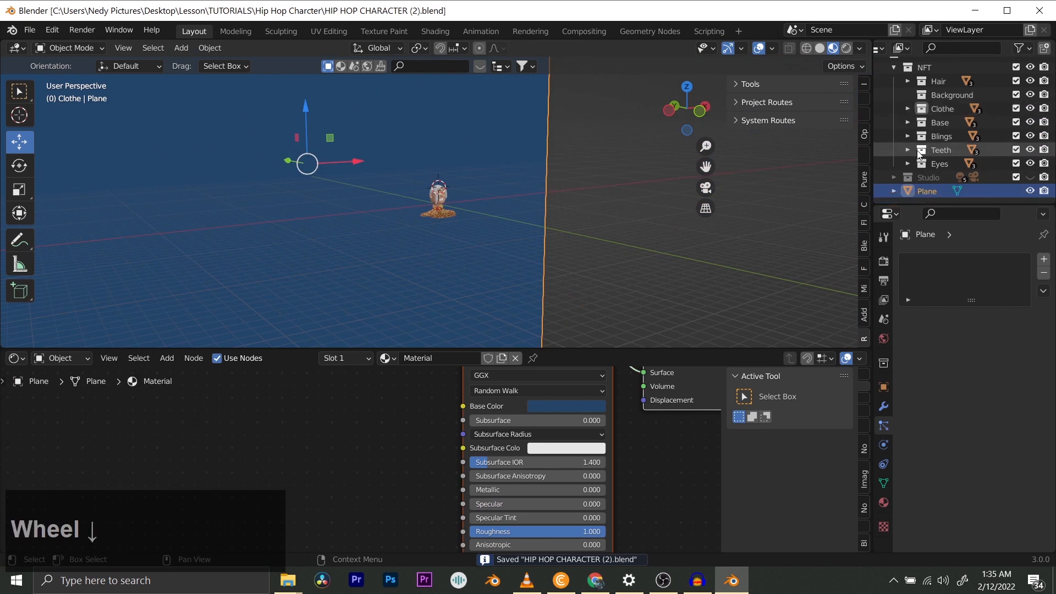
double_click(923, 192)
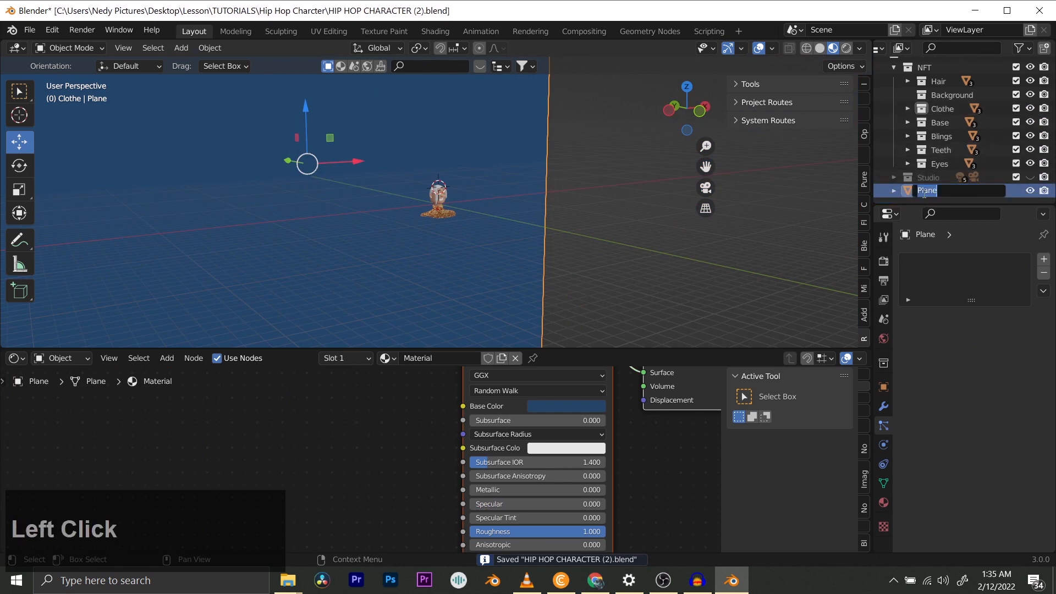
type("Back")
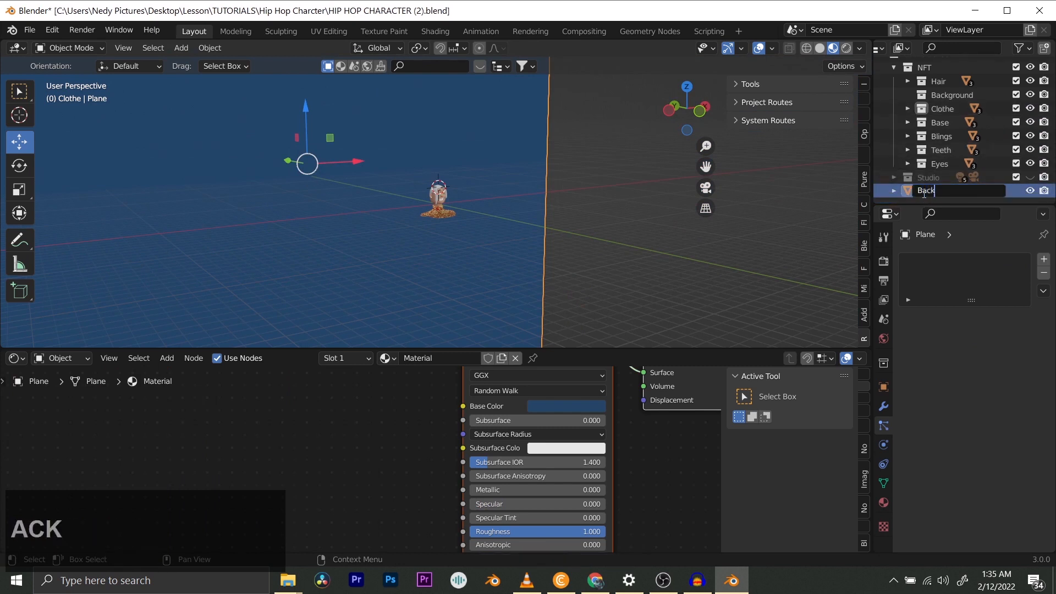
type("drop")
key("Return")
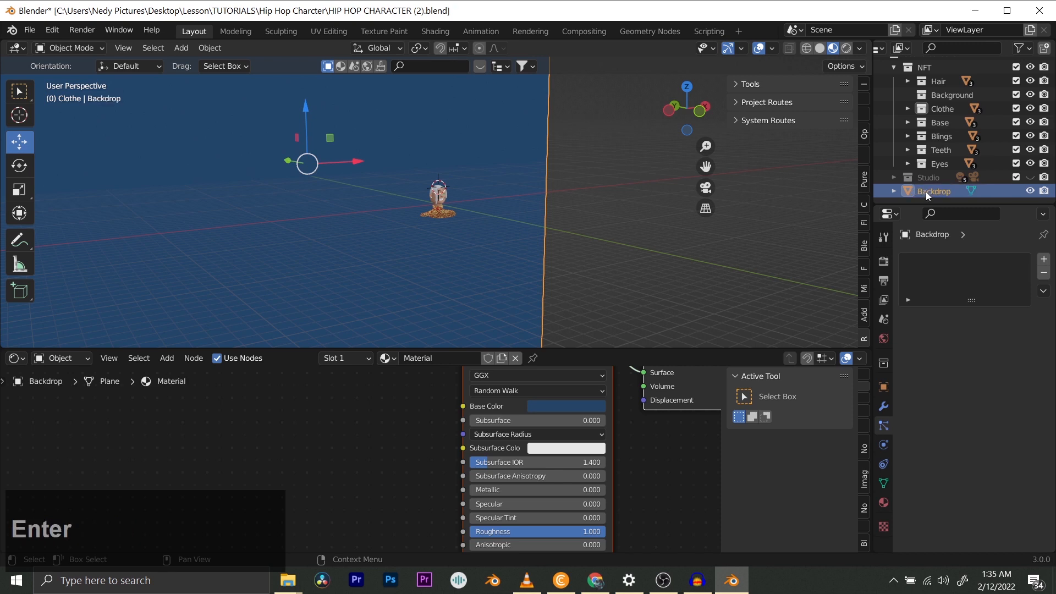
- Move Backdrop into the Background collection and save the file
left_click_drag(928, 194, 933, 100)
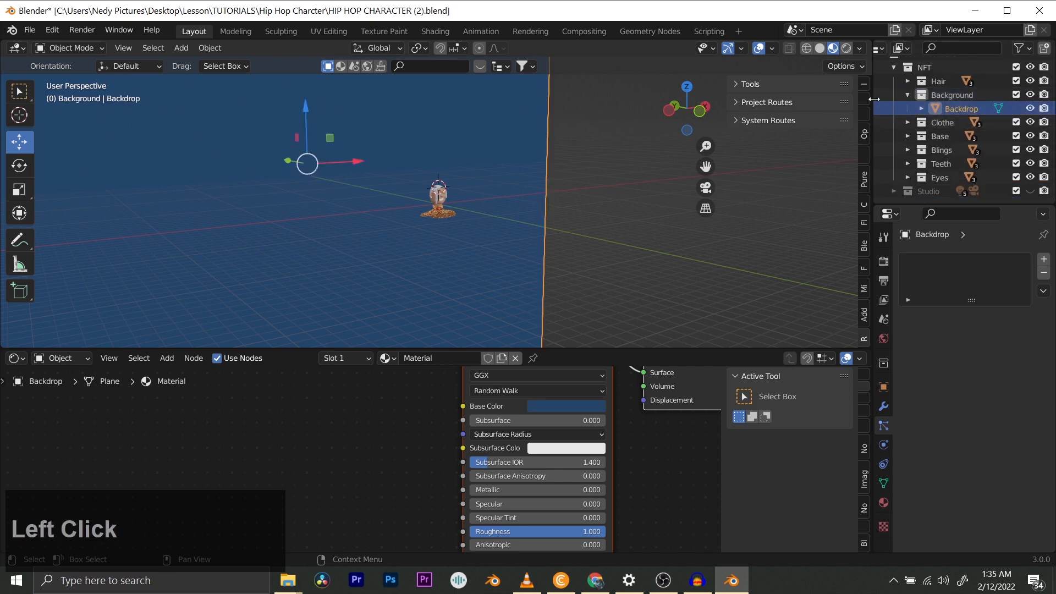
key("ctrl+s")
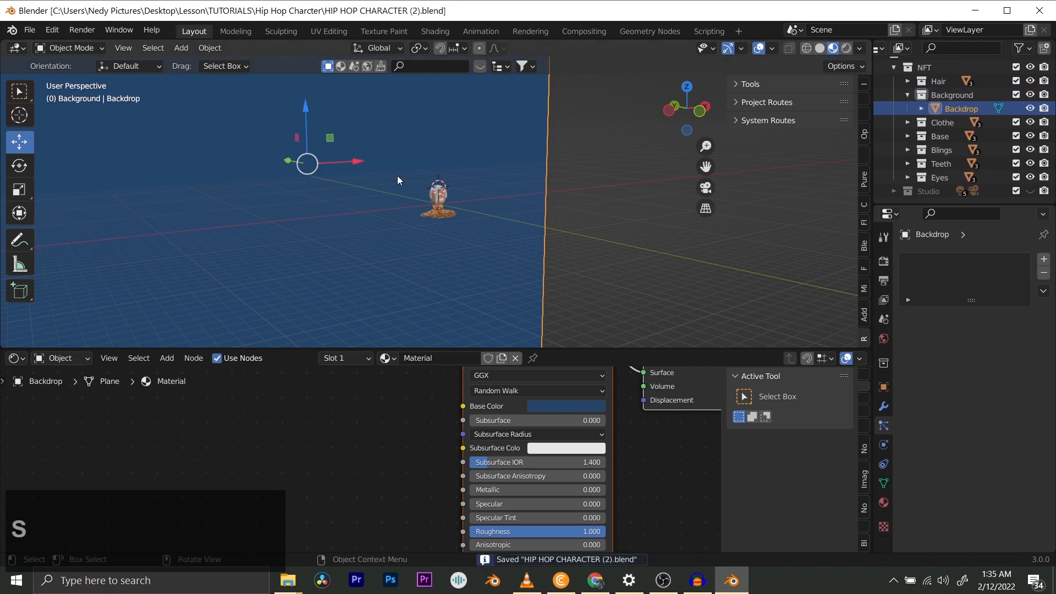
- Isolate the Backdrop plane in local view
middle_click_drag(398, 176, 480, 213)
scroll(270, 214, "down", 5)
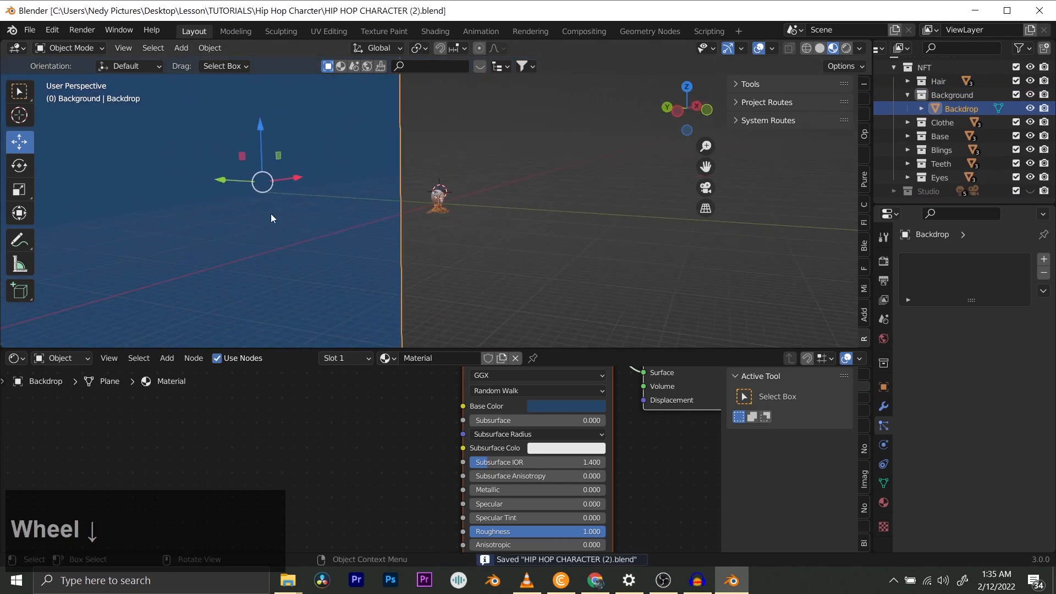
middle_click_drag(306, 217, 401, 225, "shift")
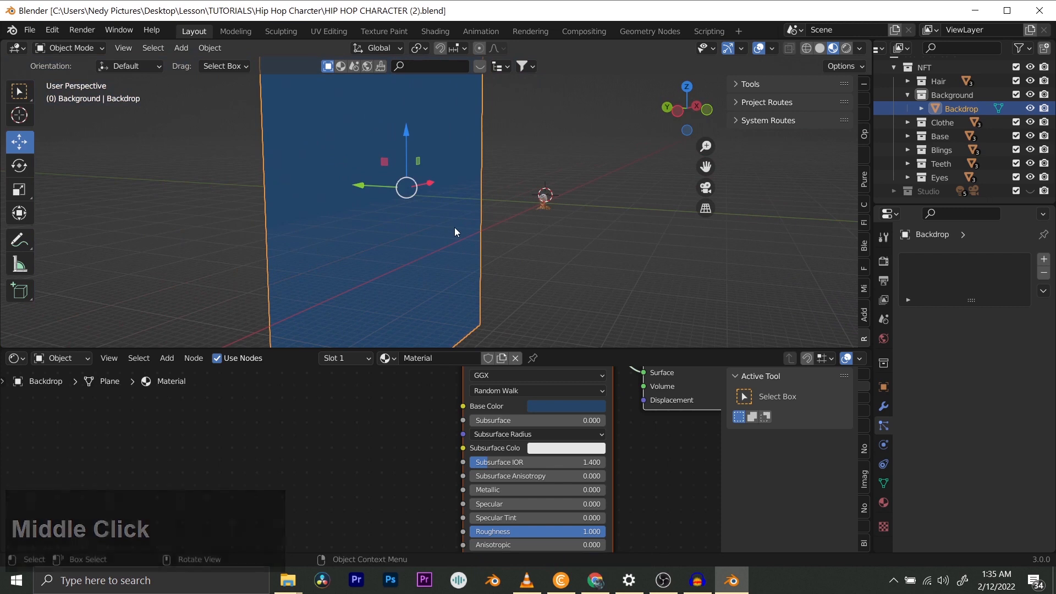
scroll(454, 228, "down", 3)
middle_click_drag(454, 229, 437, 226)
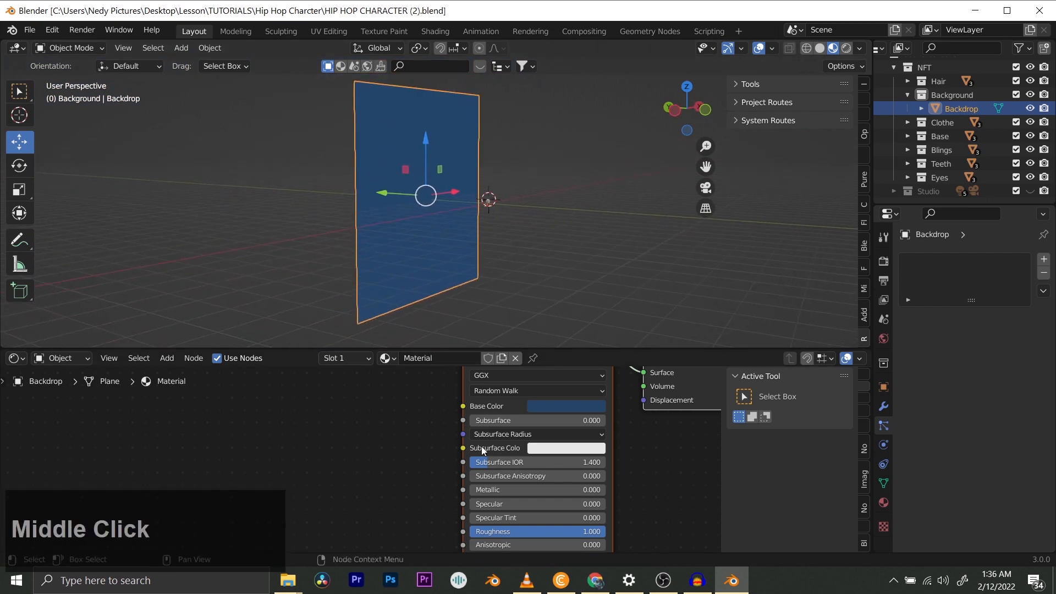
scroll(489, 446, "down", 4)
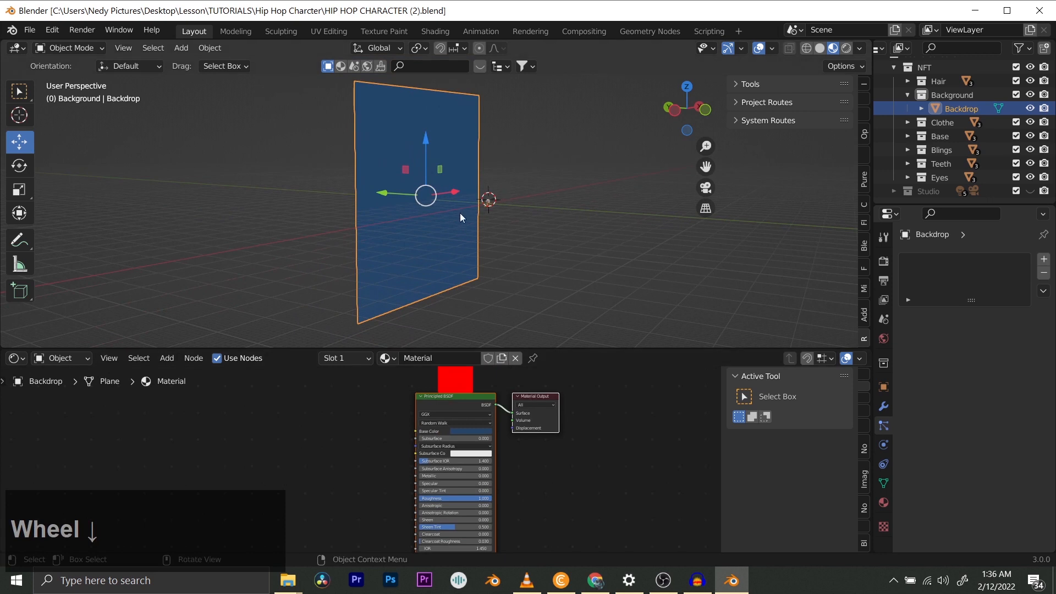
key("KP_Divide")
scroll(498, 193, "up", 3)
middle_click_drag(488, 209, 471, 222)
scroll(464, 220, "down", 2)
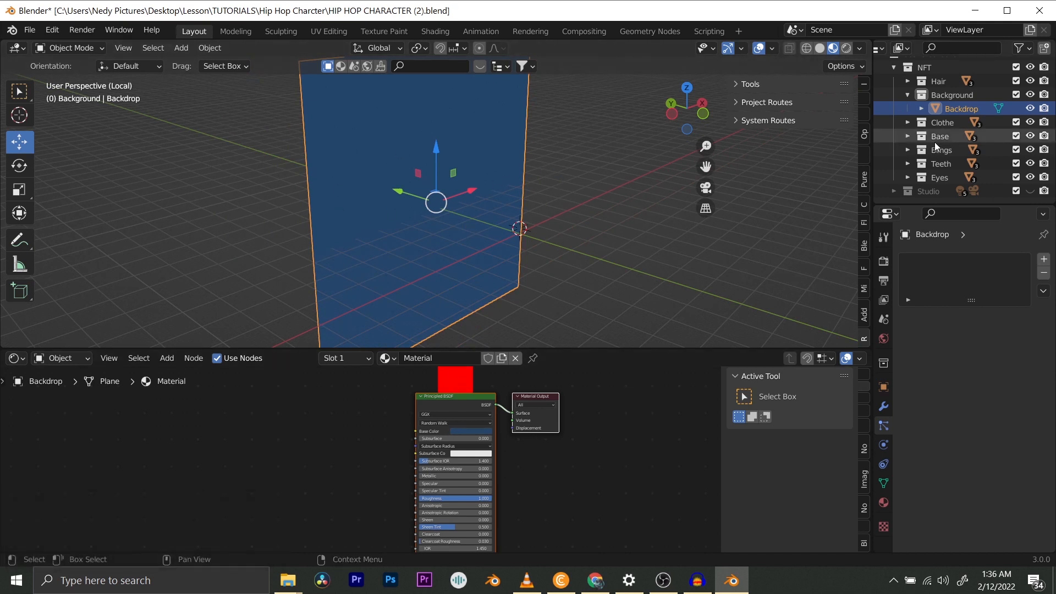
- Duplicate Backdrop in place and hide the original
key("shift+d")
right_click(536, 129)
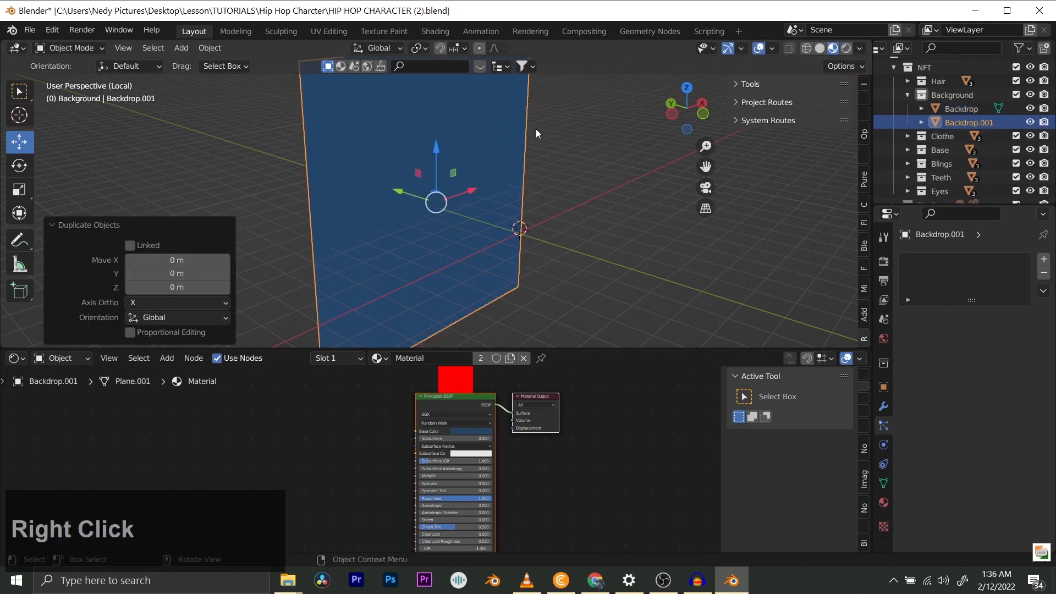
left_click(1030, 109)
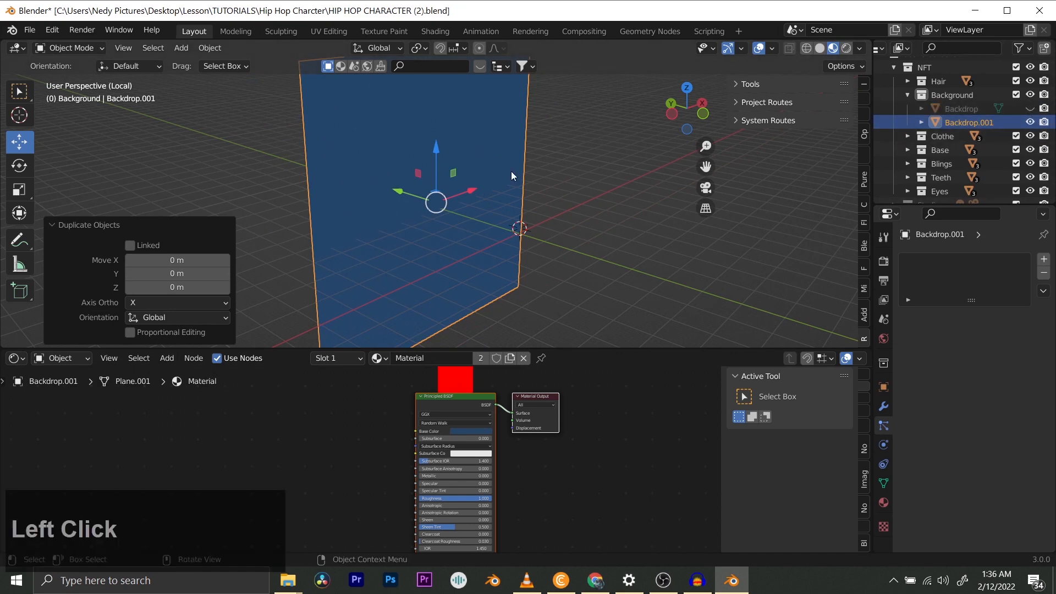
- Make the material of Backdrop.001 a single-user copy
middle_click_drag(510, 170, 484, 198)
scroll(479, 473, "up", 3)
scroll(479, 473, "up", 3)
middle_click_drag(478, 473, 398, 501, "shift")
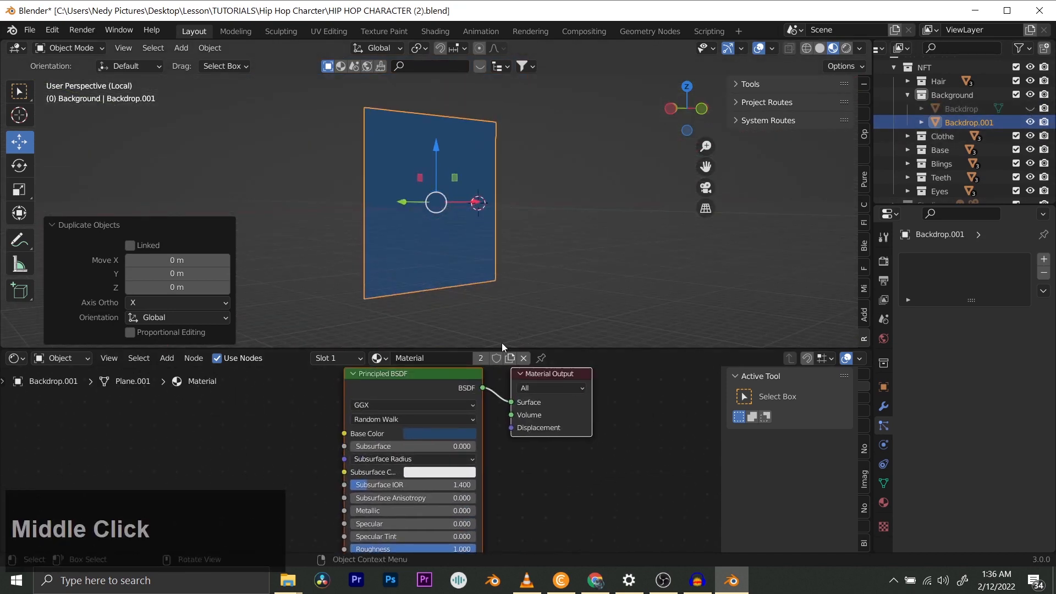
left_click(481, 358)
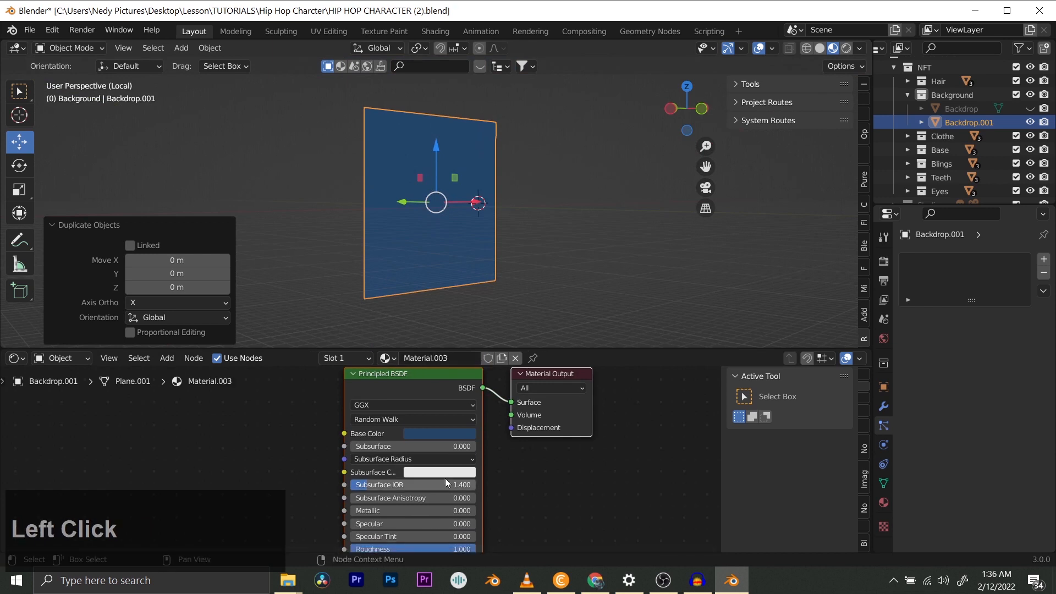
left_click(436, 433)
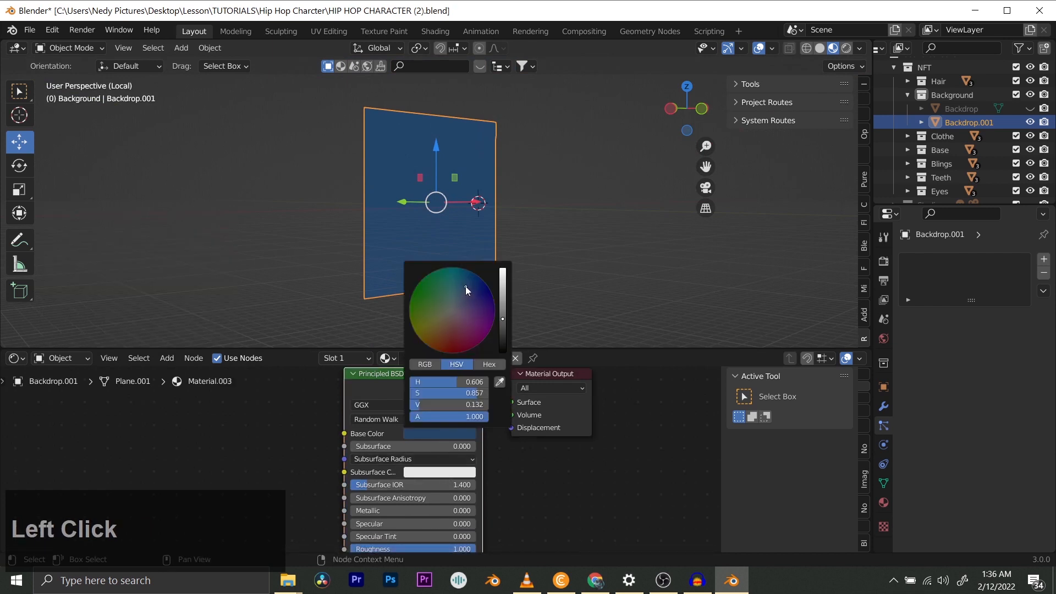
mouse_move(465, 286)
left_mouse_down()
mouse_move(441, 322)
mouse_move(503, 302)
left_mouse_up()
mouse_move(437, 330)
left_mouse_down()
mouse_move(428, 313)
mouse_move(435, 326)
left_mouse_up()
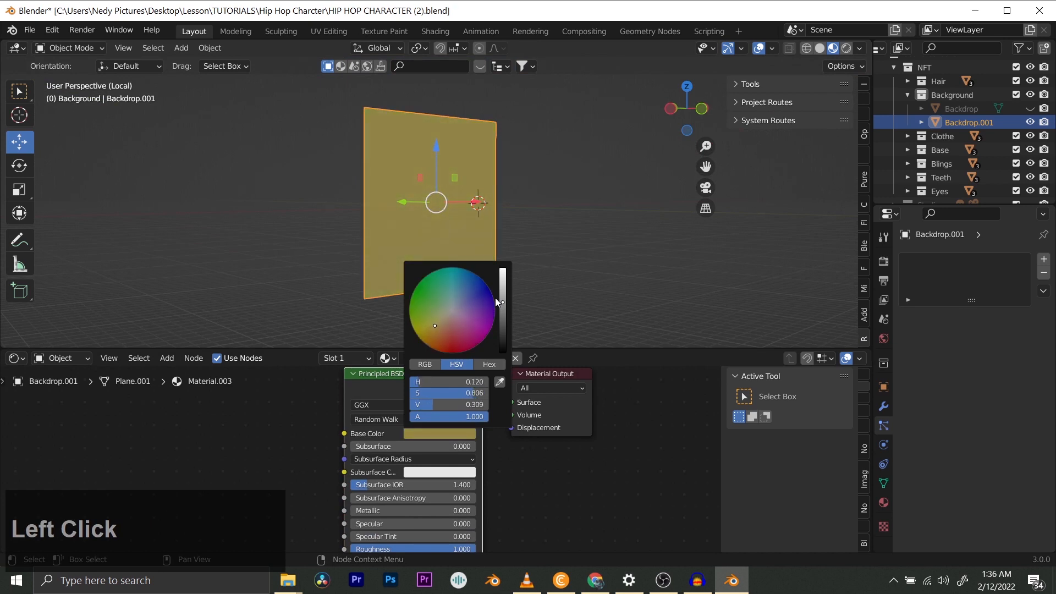
key("ctrl+z")
- Set the Base Color of Backdrop.001 to dark olive yellow (H 0.179, S 0.904, V 0.132)
left_click(453, 434)
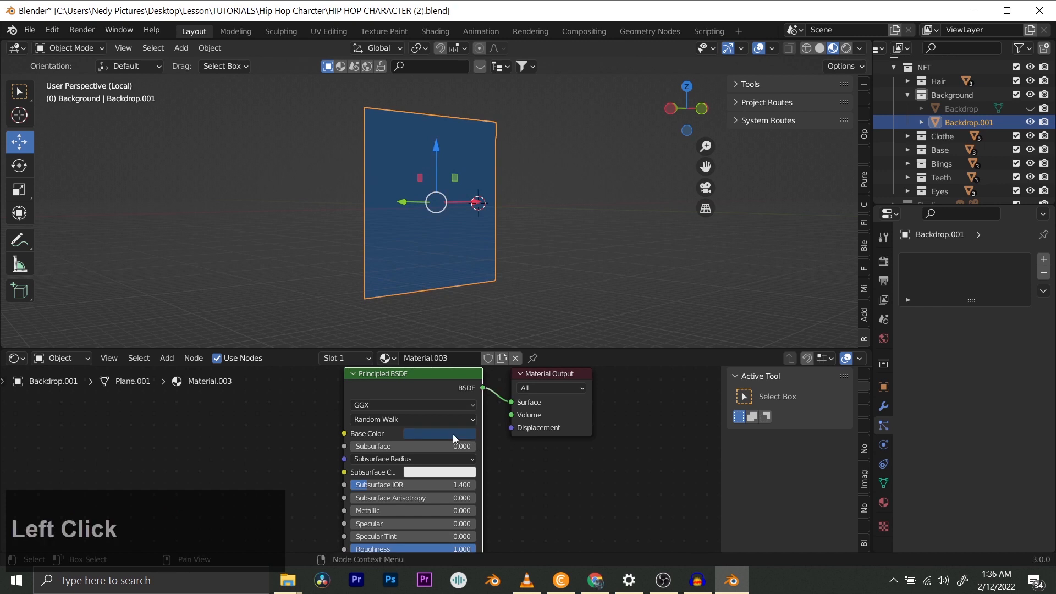
left_click_drag(430, 325, 425, 324)
- Duplicate Backdrop.001 in place and hide Backdrop.001
key("shift+d")
right_click(422, 250)
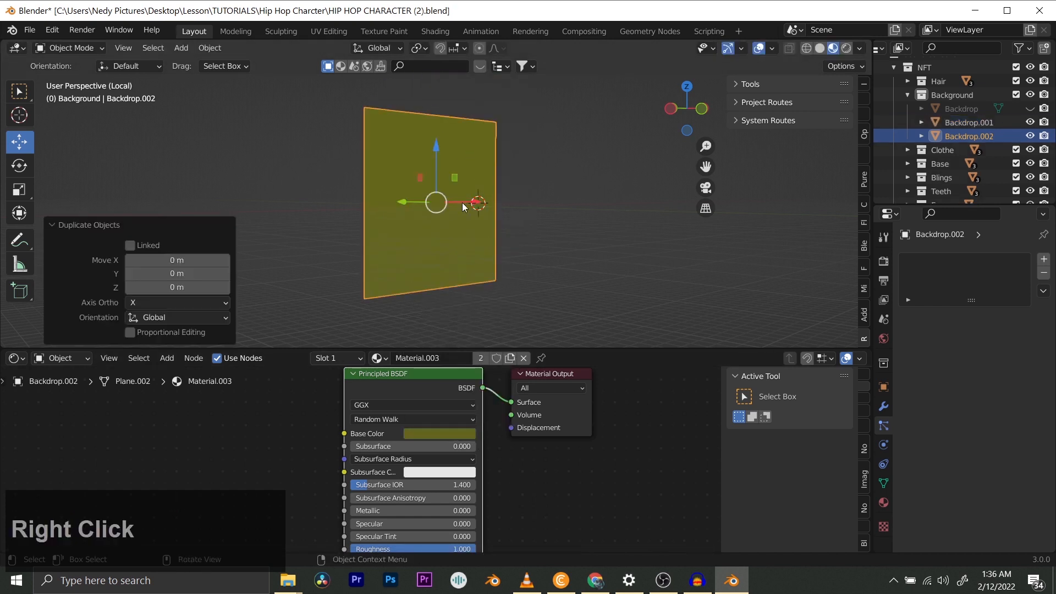
left_click(1029, 123)
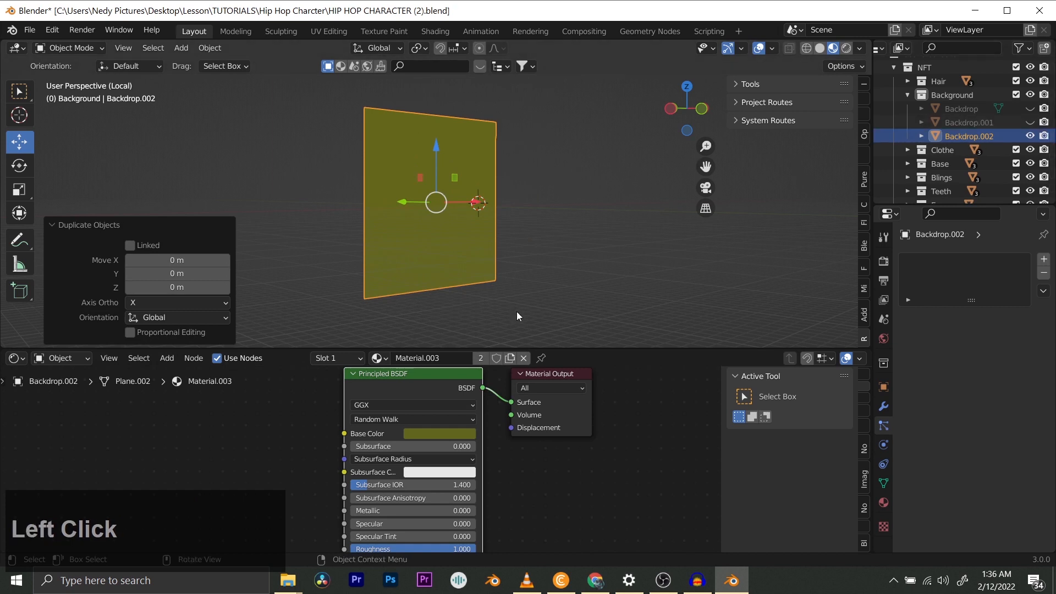
- Give Backdrop.002 its own material copy with a dark magenta Base Color, saving the file along the way
left_click(481, 358)
key("ctrl+s")
left_click(450, 435)
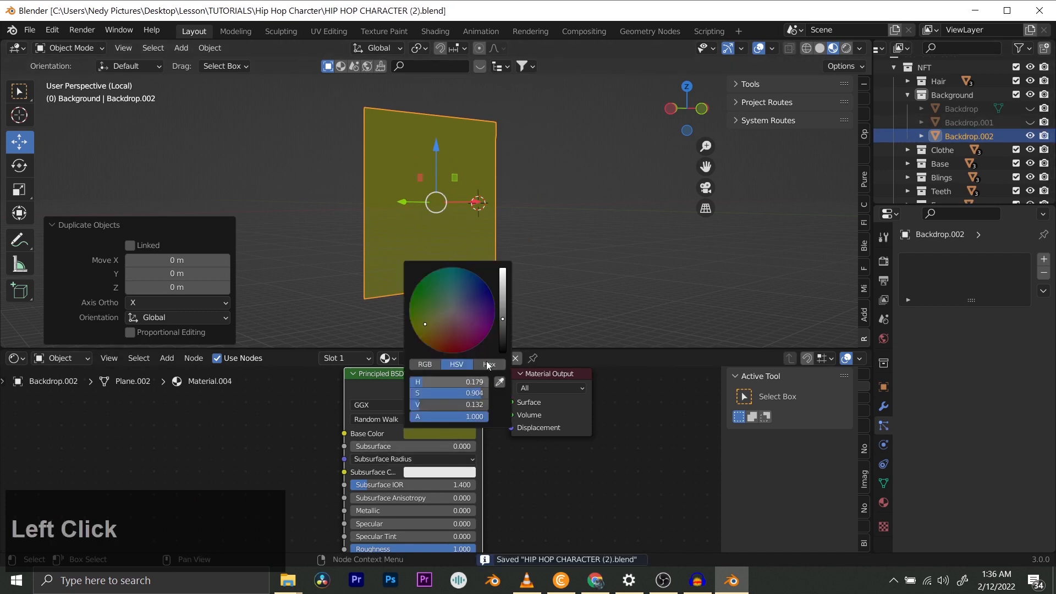
left_click_drag(450, 312, 483, 337)
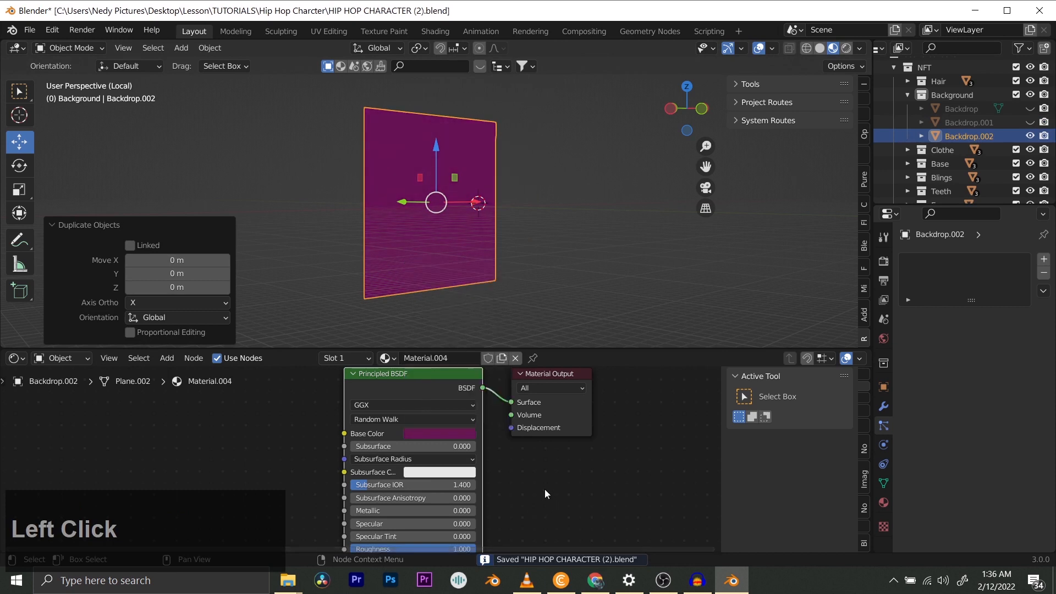
scroll(497, 218, "up", 2)
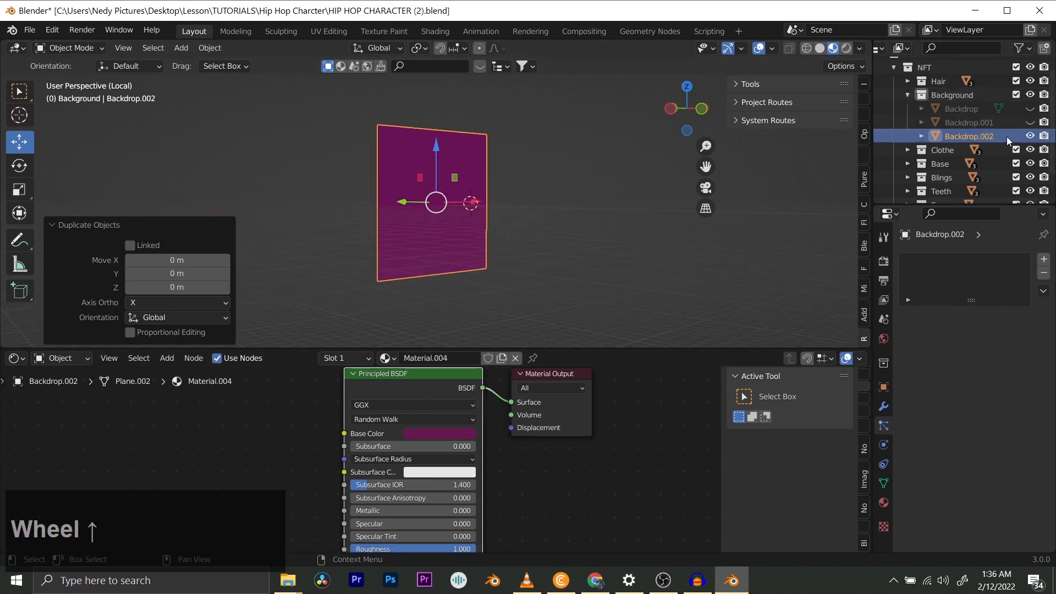
- Compare the blue, olive and magenta backdrops by toggling the visibility of Backdrop, Backdrop.001 and Backdrop.002 in turn
left_click(1030, 135)
left_click(1030, 122)
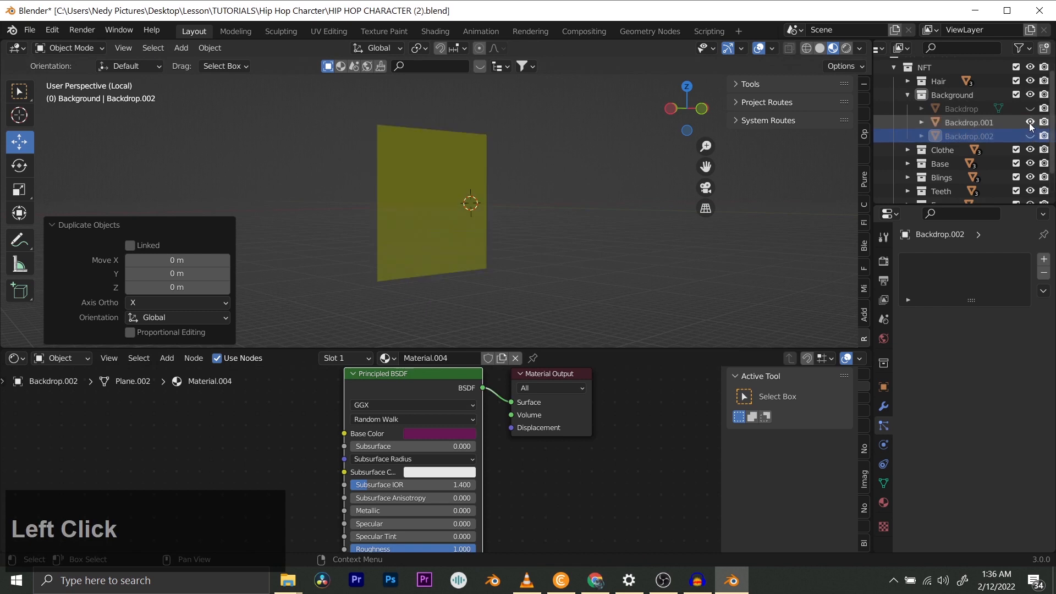
left_click(1030, 122)
left_click(1031, 108)
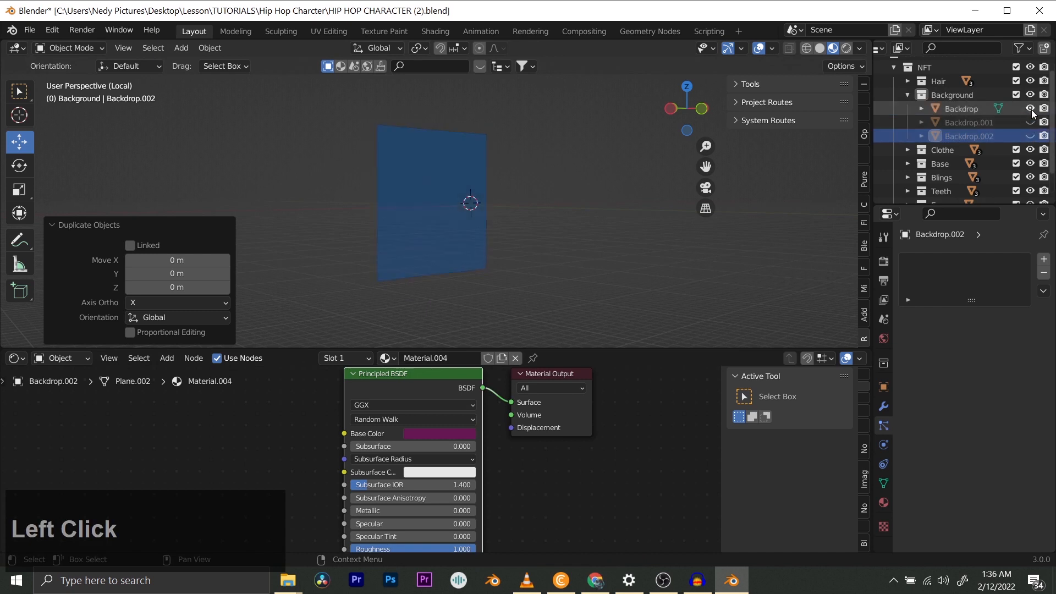
left_click(1030, 108)
left_click(1031, 122)
left_click(1030, 122)
left_click(1030, 136)
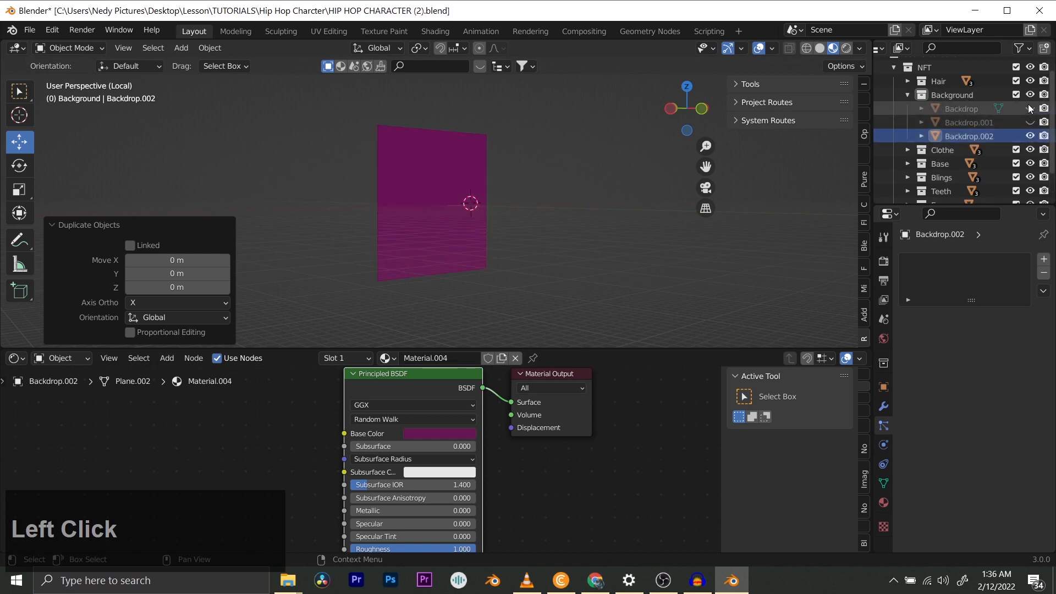
left_click(1031, 108)
left_click(1030, 122)
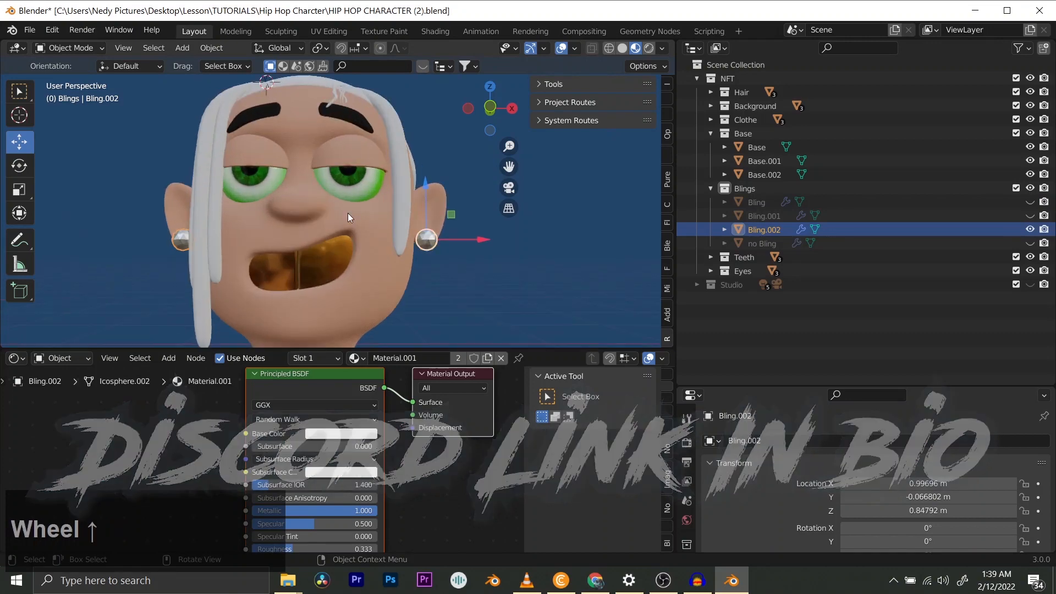
- Duplicate the earring sphere within the Bling.002 mesh and move the copy up and outward along the ear
scroll(357, 220, "up", 2)
scroll(364, 227, "down", 4)
mouse_move(328, 225)
middle_mouse_down()
mouse_move(380, 242)
mouse_move(427, 231)
mouse_move(328, 212)
mouse_move(335, 218)
middle_mouse_up()
key("Tab")
scroll(444, 224, "up", 2)
scroll(441, 225, "down", 2)
key("Caps_Lock")
key("Caps_Lock")
key("a")
scroll(432, 233, "up", 3)
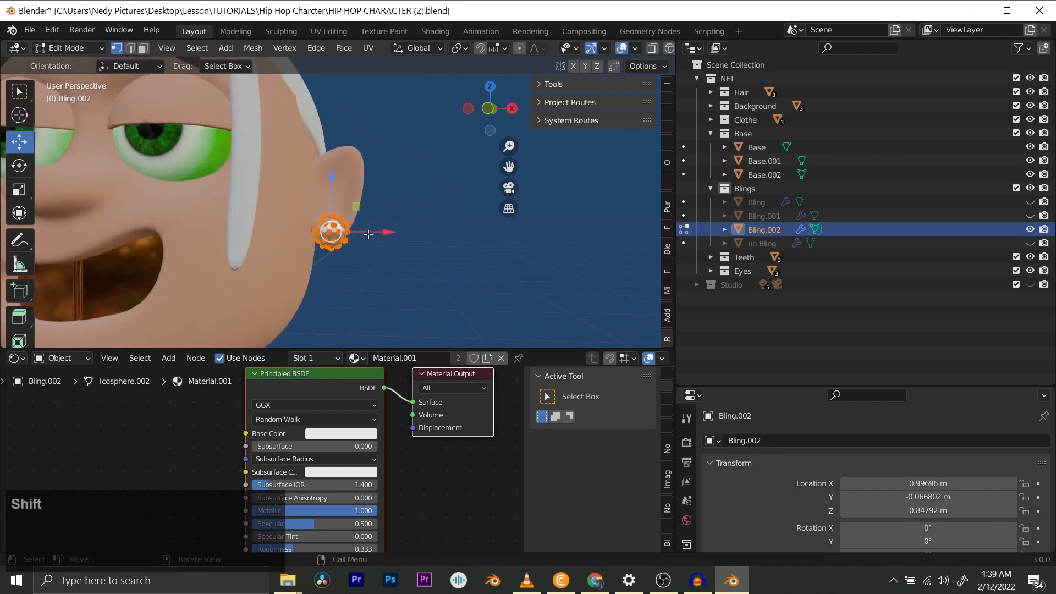
key("shift+d")
right_click(368, 192)
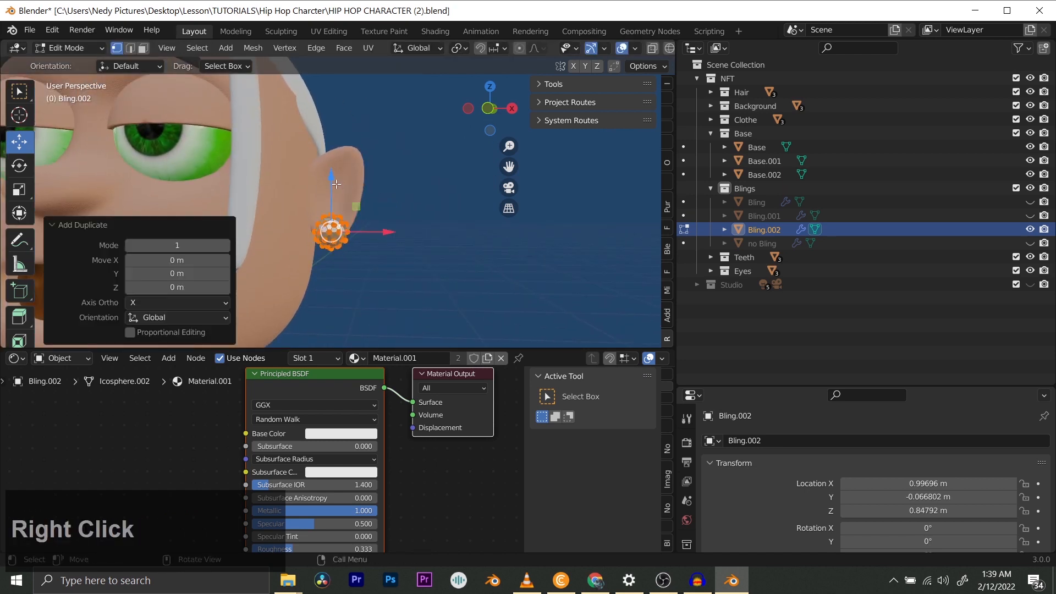
left_click_drag(332, 180, 333, 149)
left_click_drag(385, 201, 410, 203)
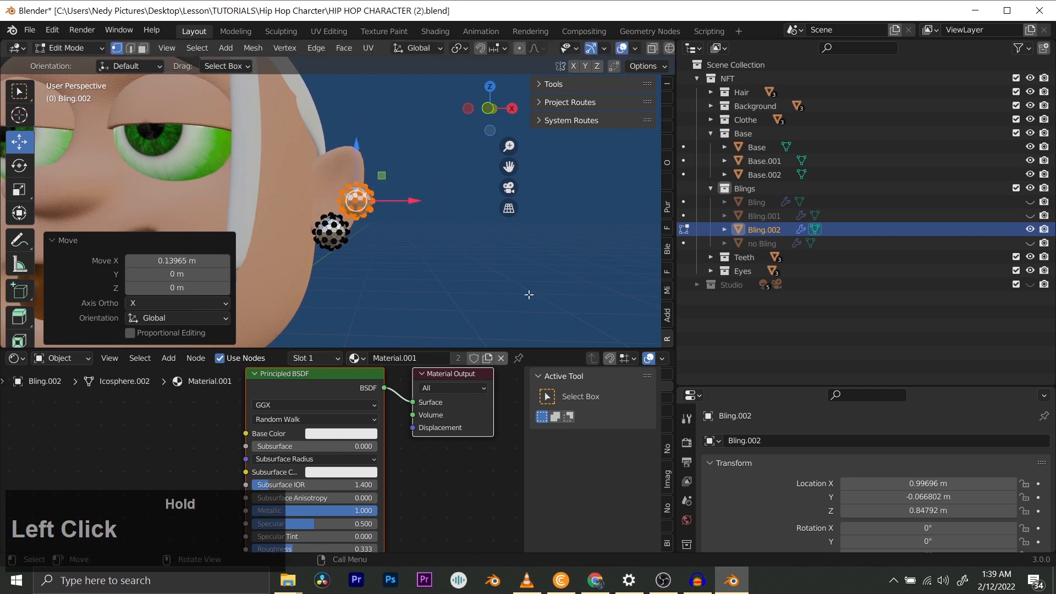
- Scale the copied earring sphere to 0.458 and move it about -0.069 m in Z and -0.039 m in X
key("s")
left_click(463, 265)
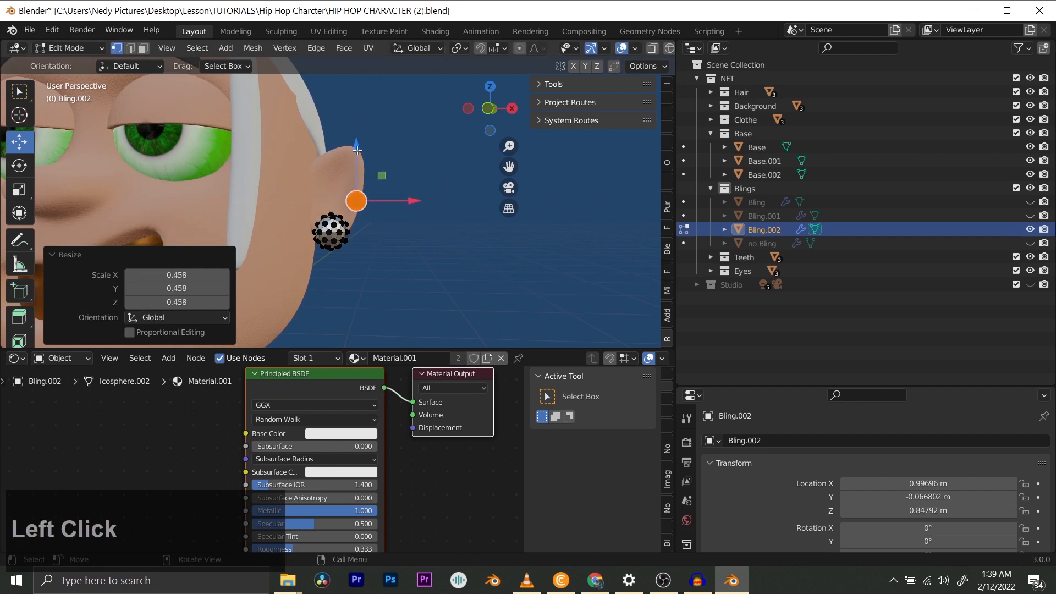
left_click_drag(358, 150, 357, 164)
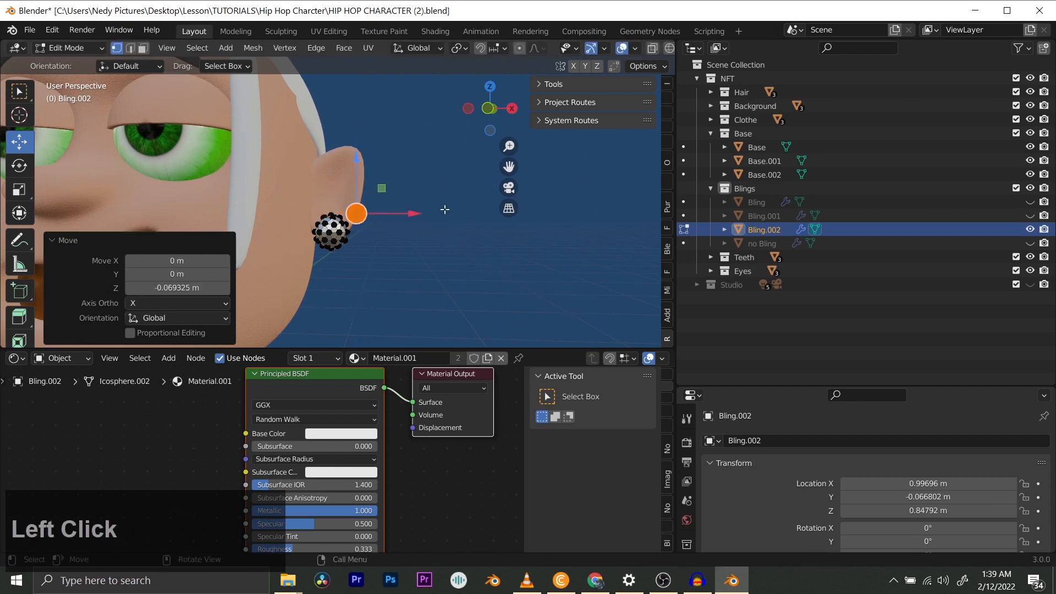
left_click_drag(416, 212, 408, 212)
right_click(381, 216)
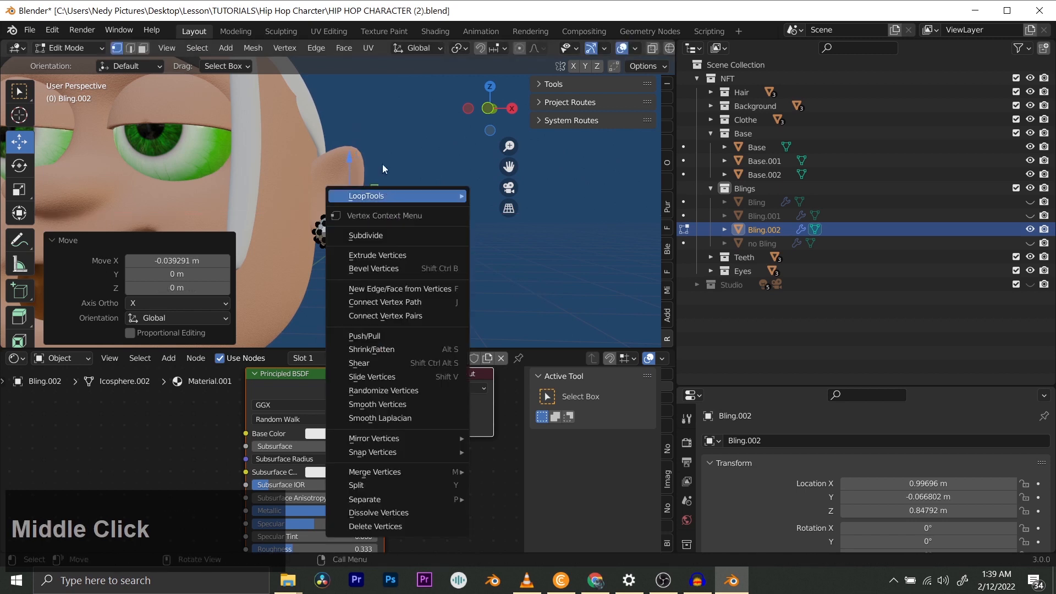
left_click(411, 156)
left_click(421, 157)
- Duplicate the small earring stud and place the copy above it along the edge of the ear
middle_click_drag(415, 165, 348, 200)
scroll(347, 199, "up", 3)
scroll(348, 200, "up", 2)
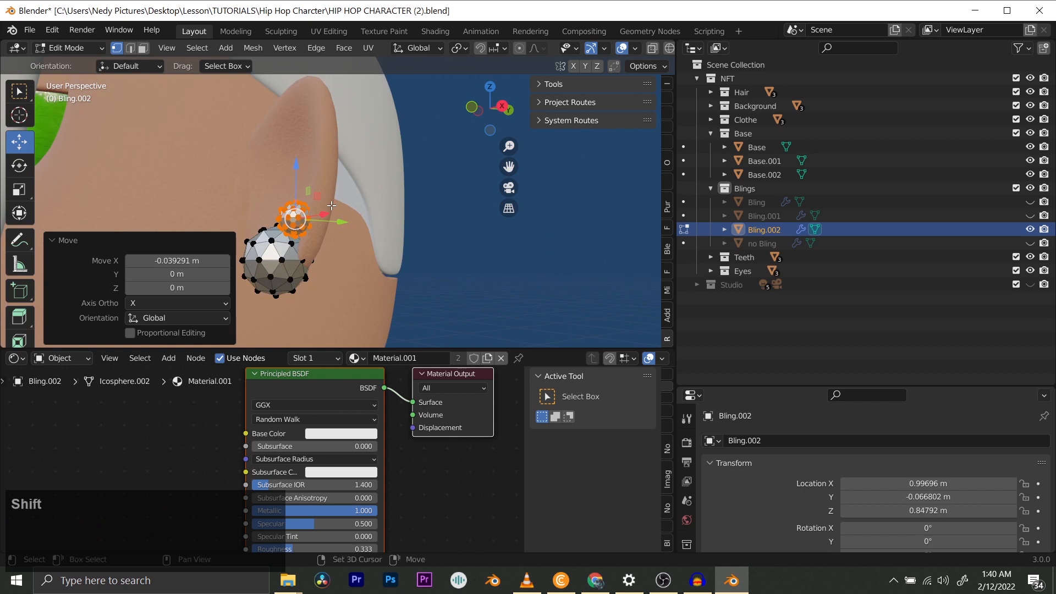
key("shift+d")
right_click(348, 158)
left_click_drag(296, 166, 296, 132)
left_click_drag(319, 185, 341, 173)
- Add a third small stud higher on the ear by duplicating the second one, and return to Object Mode
key("shift+d")
right_click(342, 144)
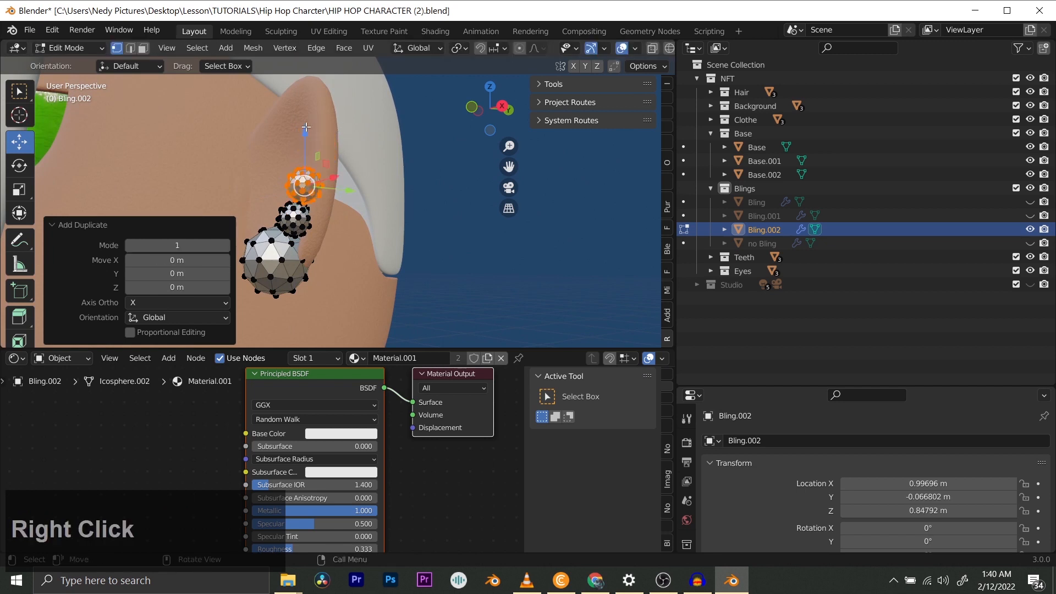
left_click_drag(306, 127, 336, 137)
middle_click_drag(335, 137, 395, 161)
left_click_drag(379, 117, 380, 124)
key("Tab")
scroll(372, 199, "down", 4)
middle_click_drag(372, 200, 344, 215)
scroll(344, 238, "down", 5)
scroll(343, 212, "up", 4)
- Hide Bling.002, preview Bling, Bling.001 and no Bling in turn, and make all four bling variants visible
left_click(1029, 230)
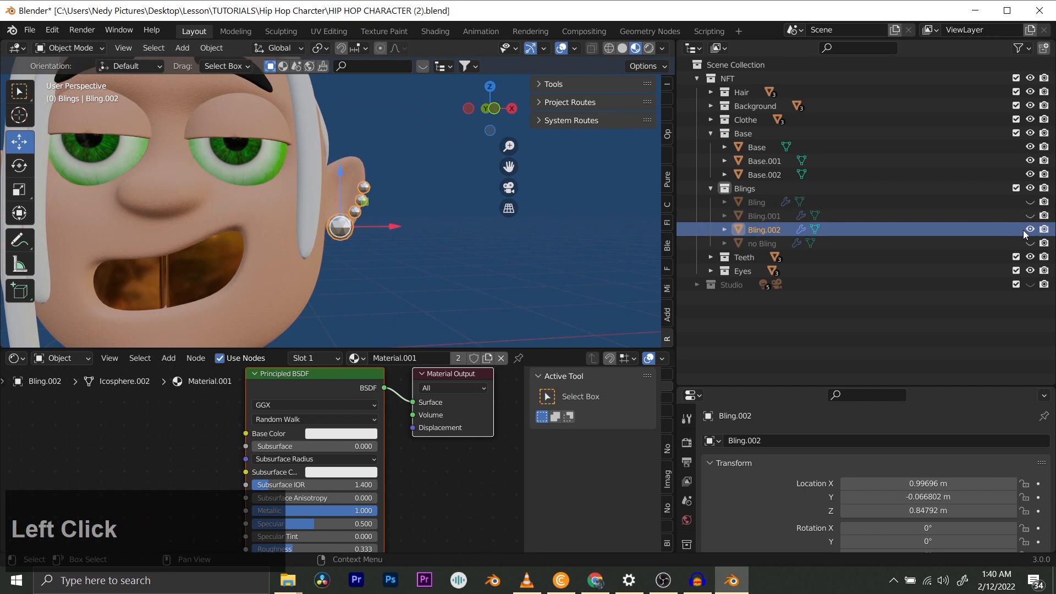
left_click(1031, 202)
left_click(1030, 202)
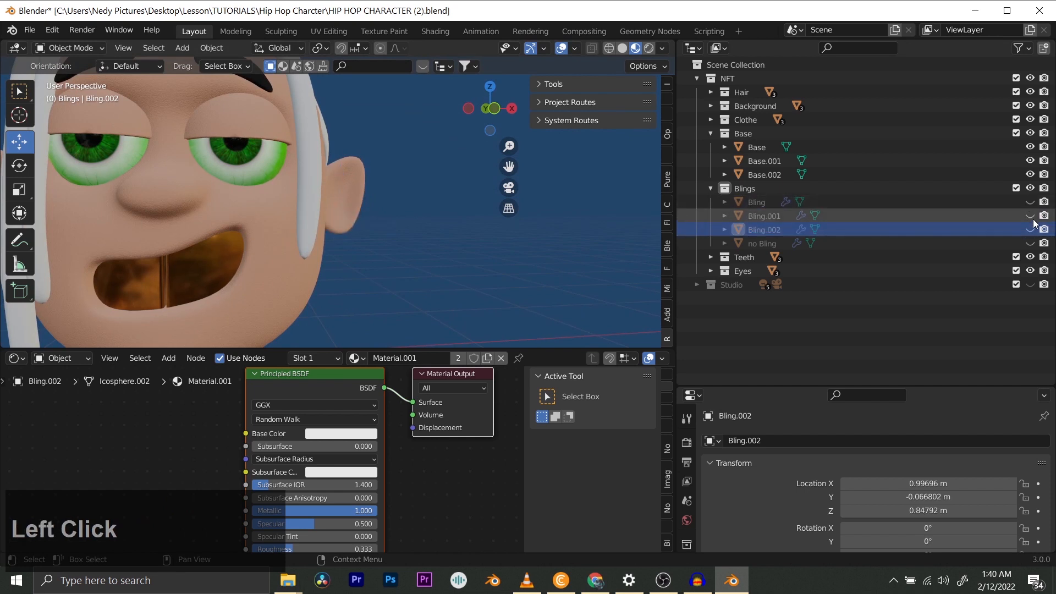
left_click(1030, 216)
left_click(1030, 216)
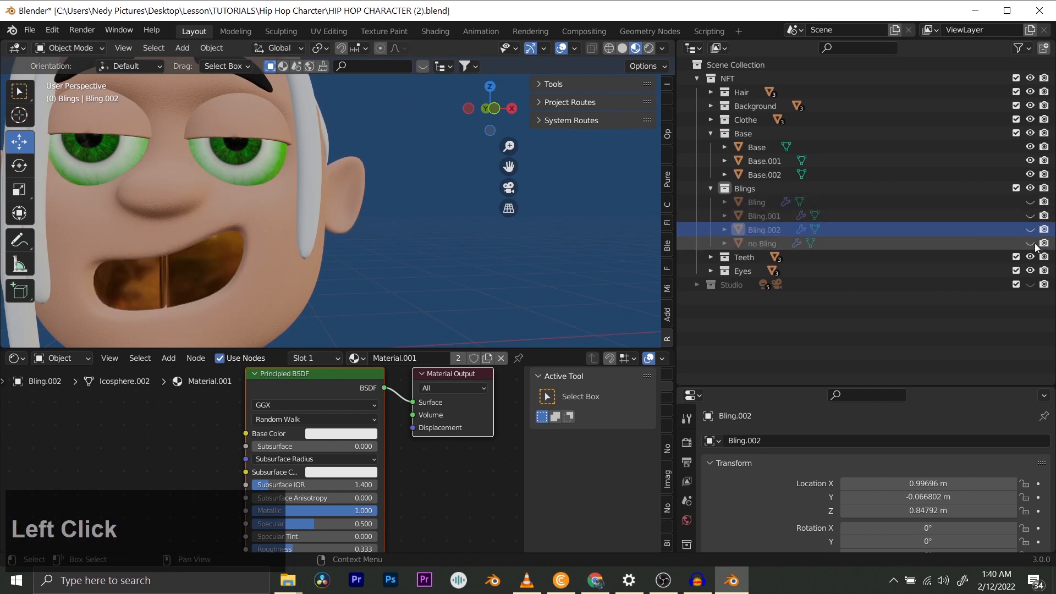
left_click(1030, 243)
left_click(1032, 245)
left_click_drag(1030, 203, 1032, 244)
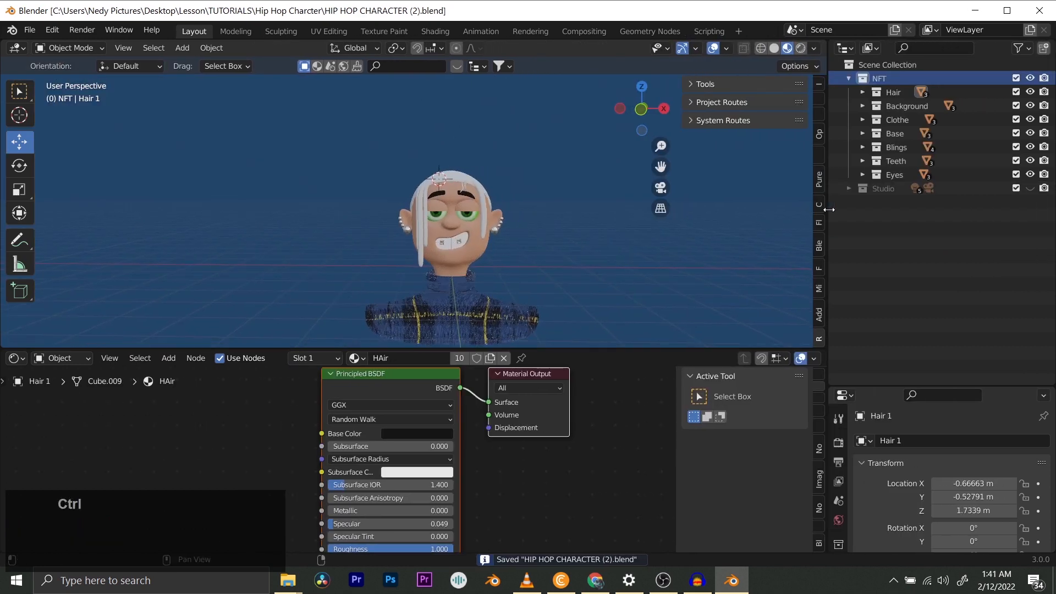
- Save the file and bring up the FZRandomizer settings in Hair 1's object data properties, enlarging the properties area
key("ctrl+s")
left_click_drag(865, 386, 852, 245)
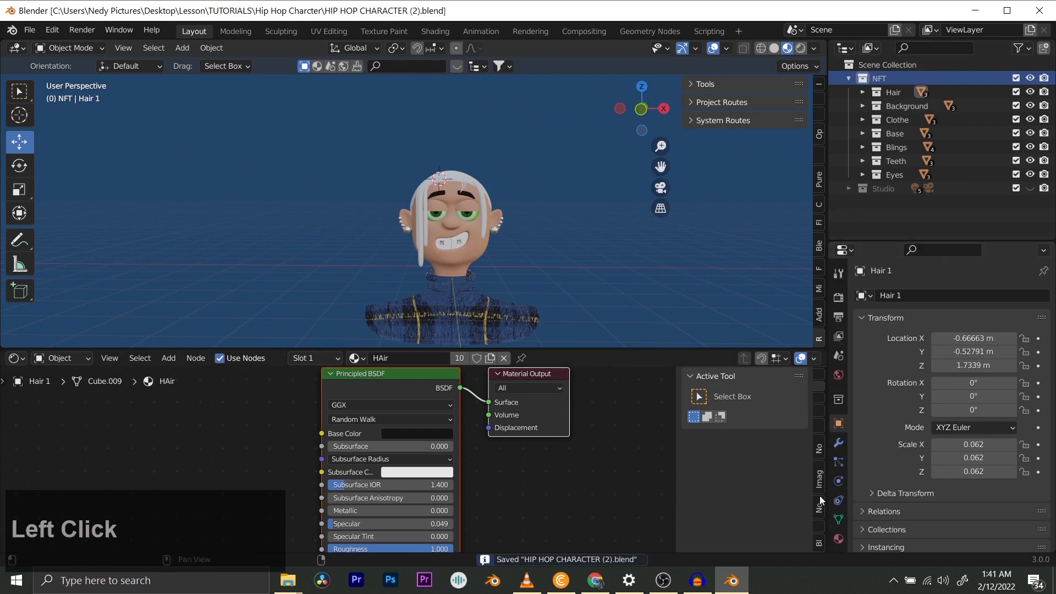
left_click(839, 538)
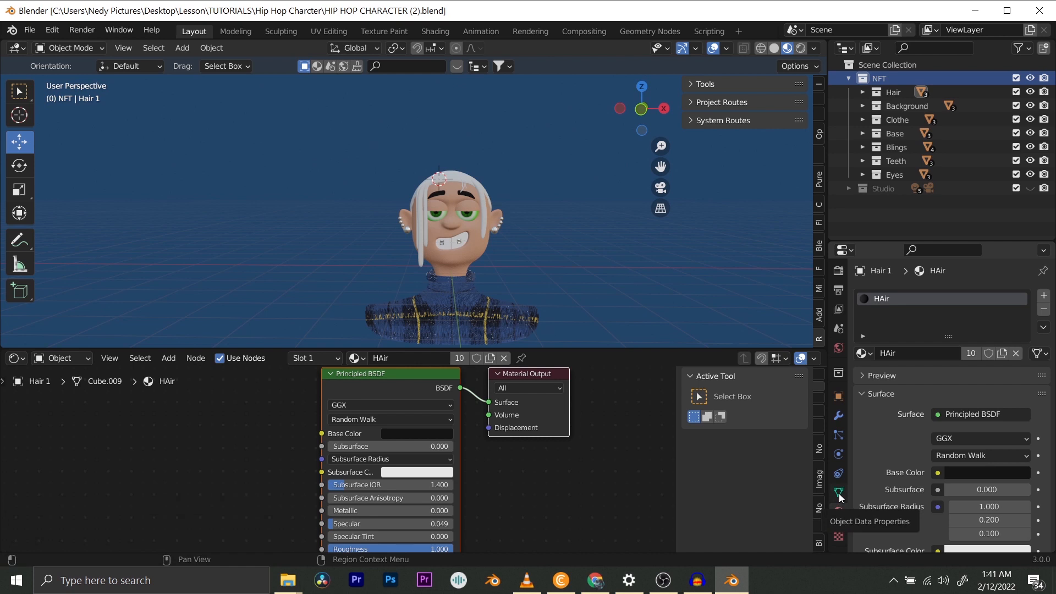
left_click(839, 495)
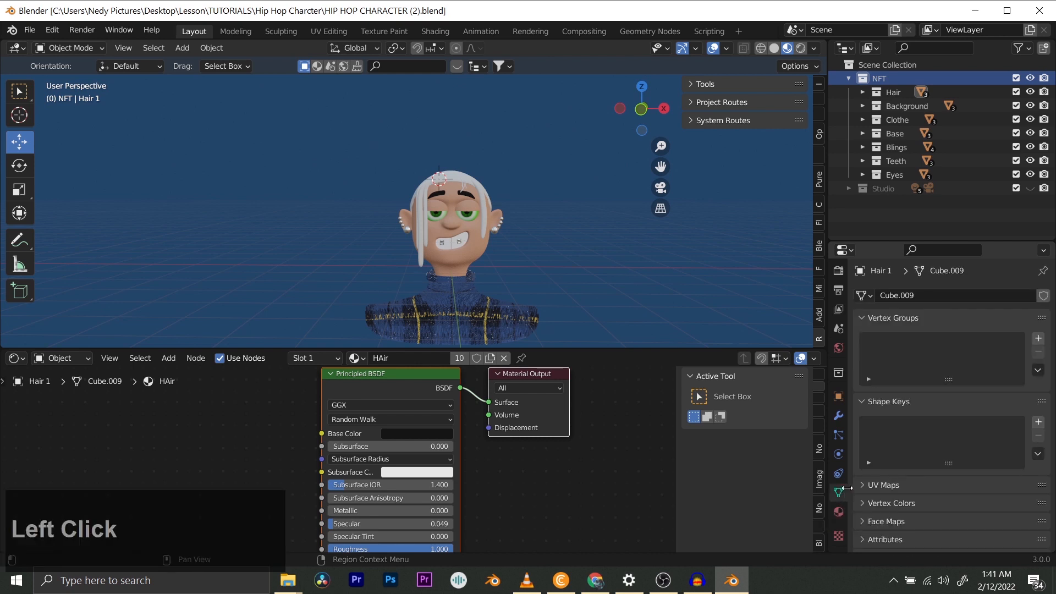
scroll(860, 495, "down", 2)
scroll(860, 465, "down", 8)
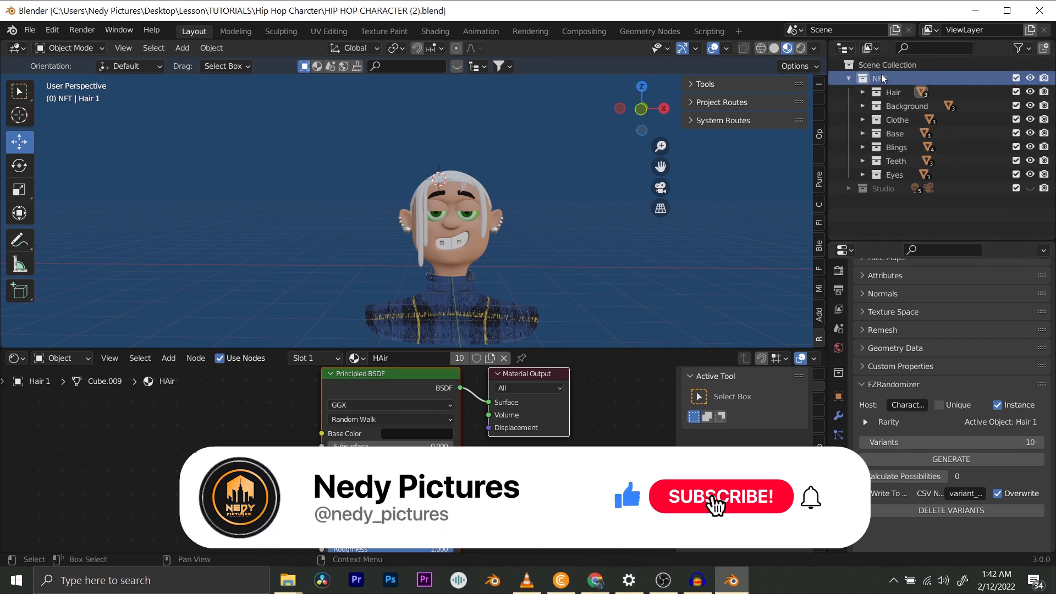
- Try to calculate the possible variants with the existing FZRandomizer Host name
left_click(912, 406)
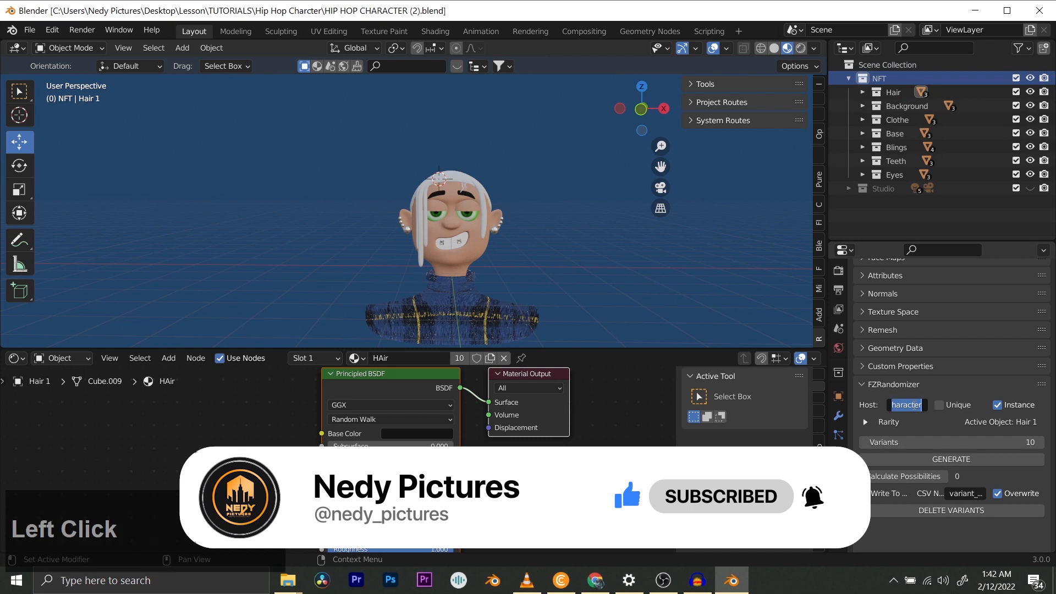
left_click(883, 405)
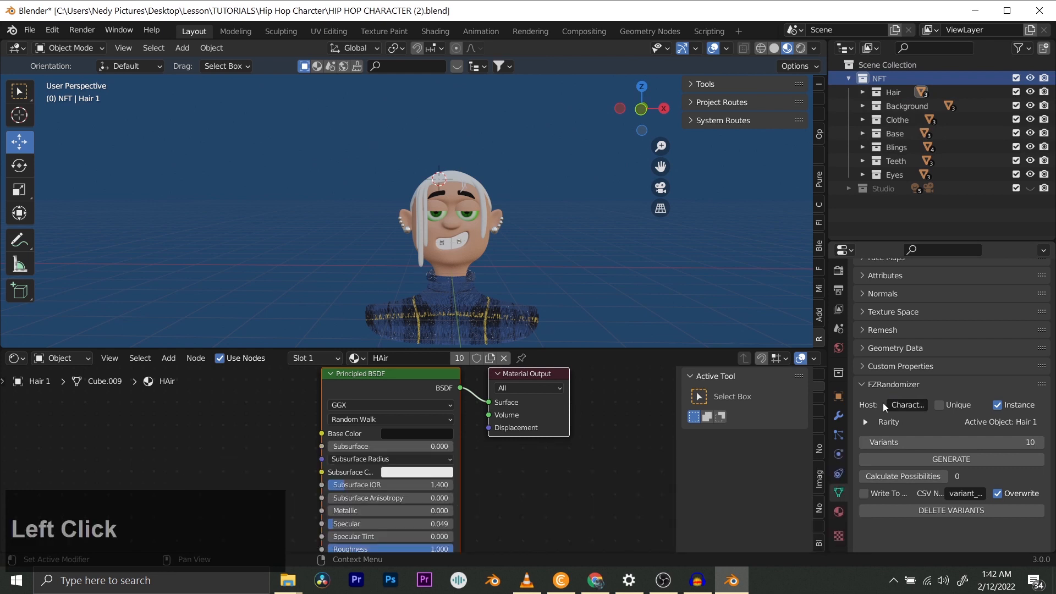
left_click(923, 477)
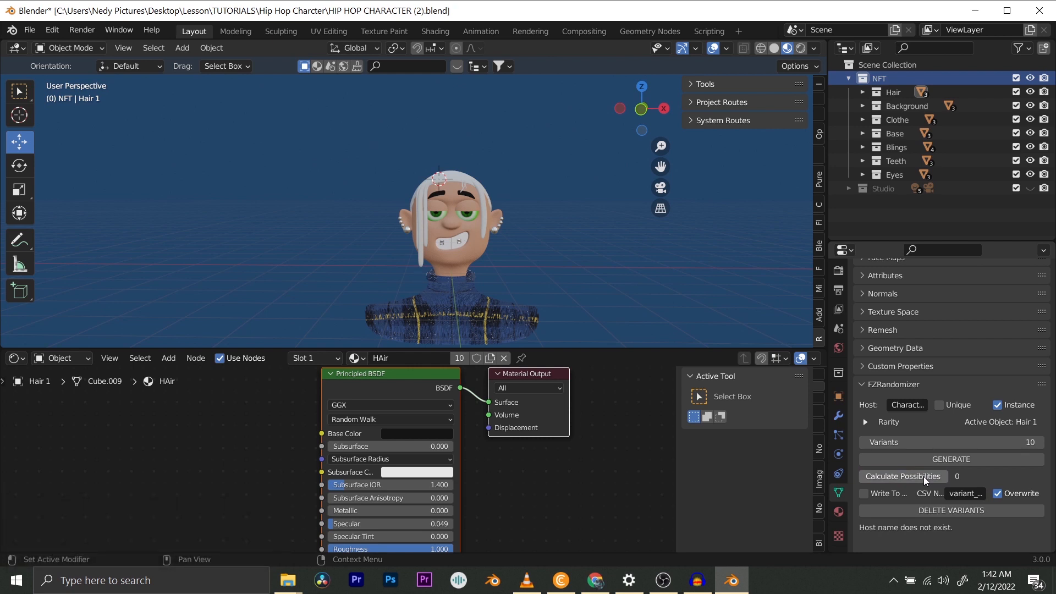
- Set the FZRandomizer Host to NFT, copied from the collection's name, and calculate the possibilities
double_click(881, 77)
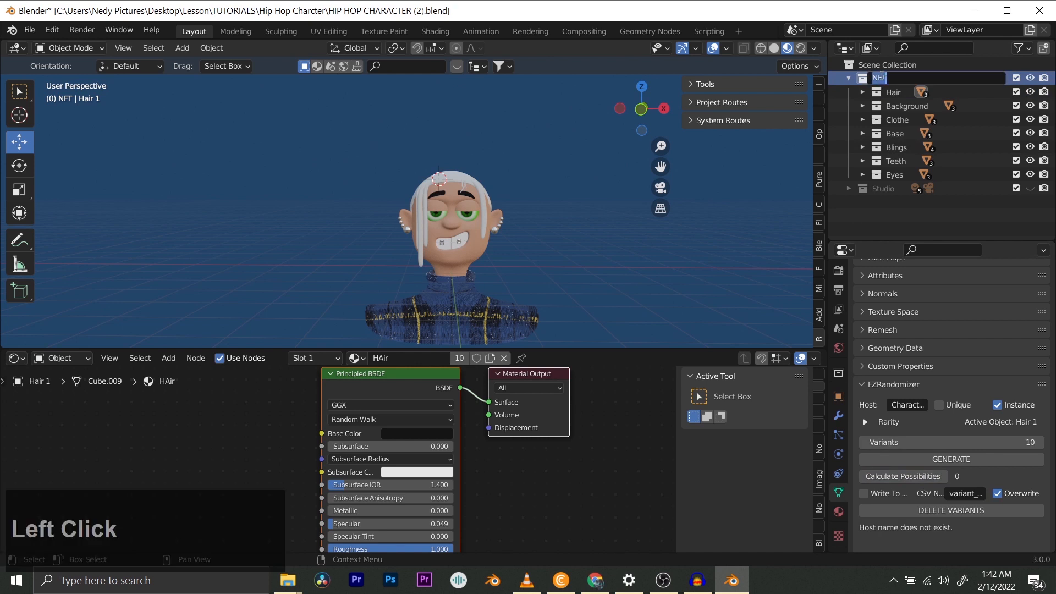
key("ctrl")
key("ctrl+c")
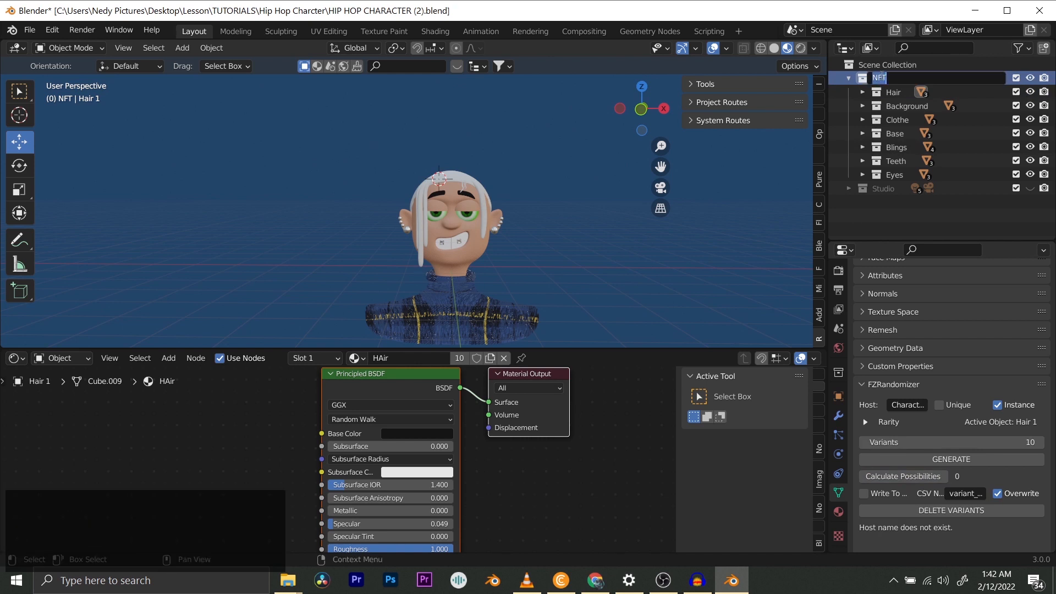
left_click(890, 77)
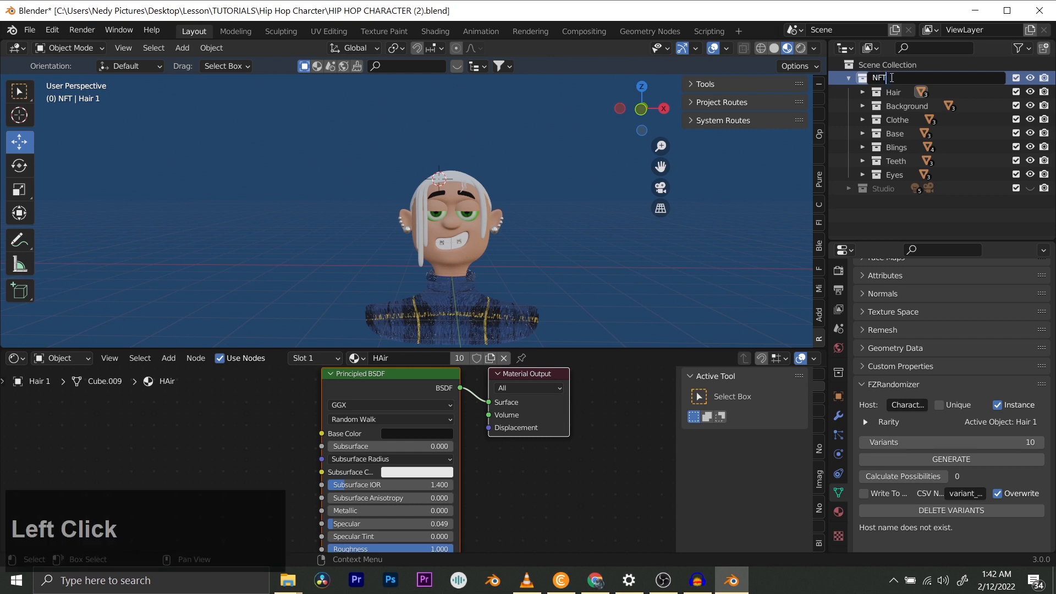
left_click_drag(892, 77, 867, 73)
key("ctrl+c")
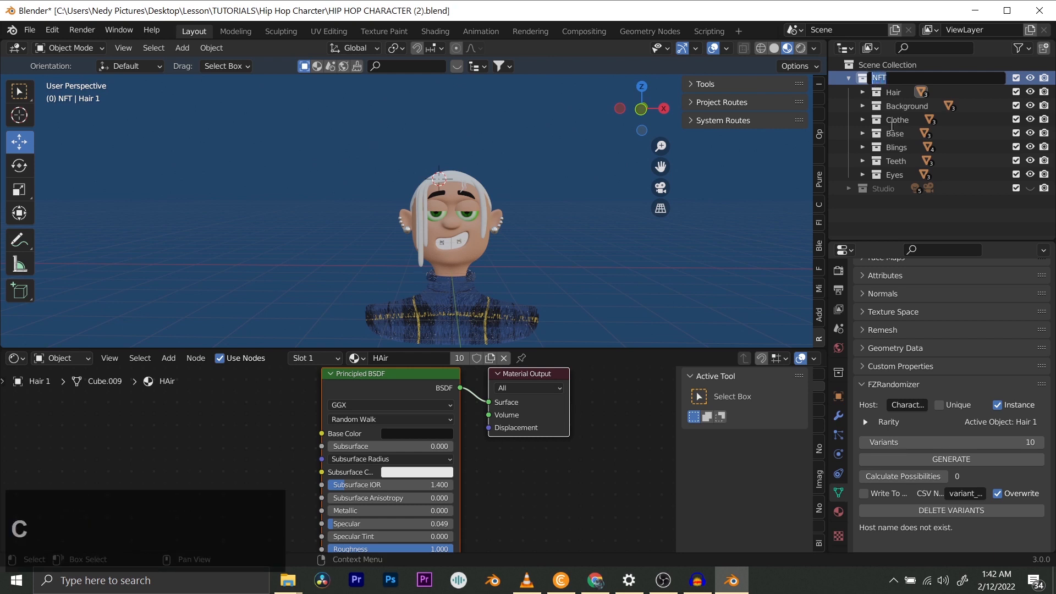
left_click(903, 406)
left_click(903, 405)
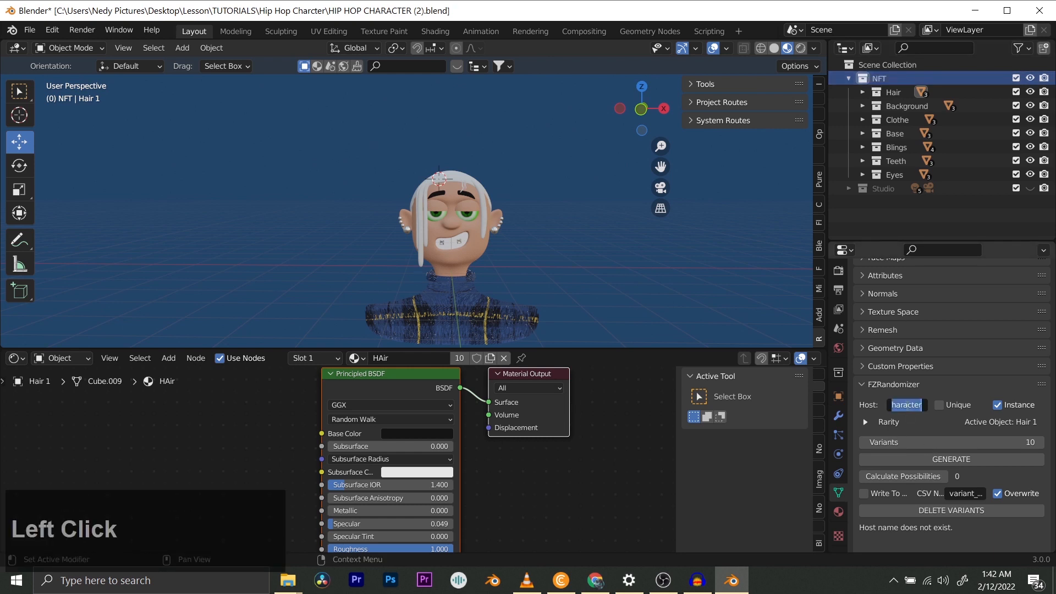
key("ctrl+v")
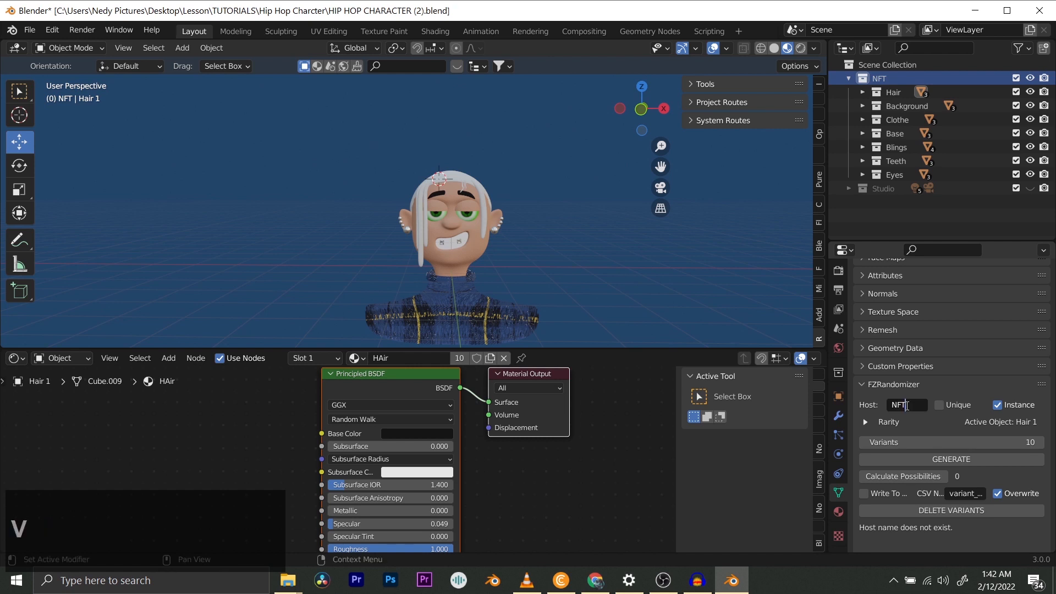
left_click(930, 427)
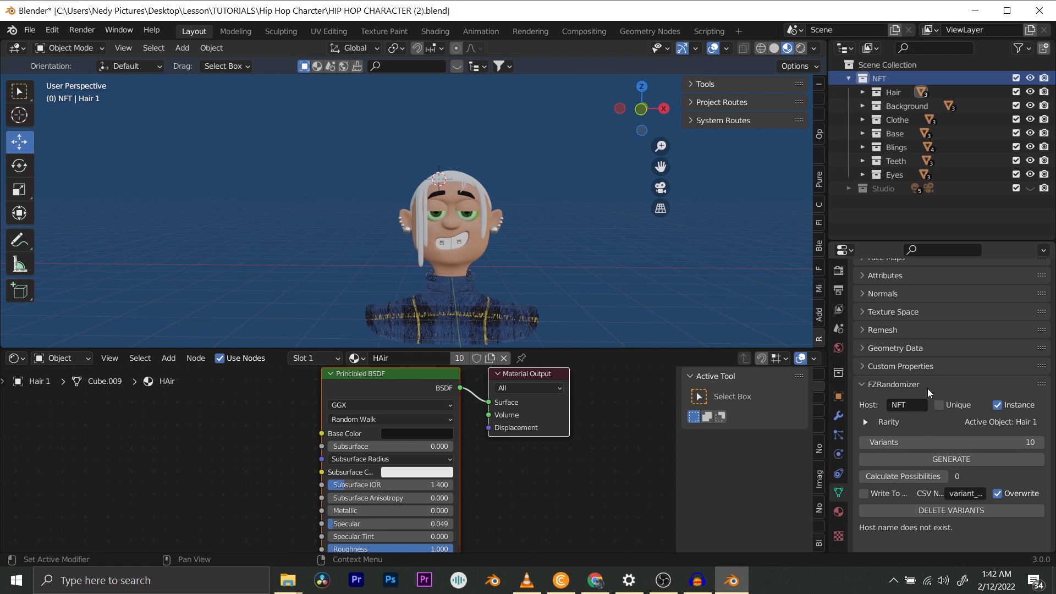
left_click(922, 477)
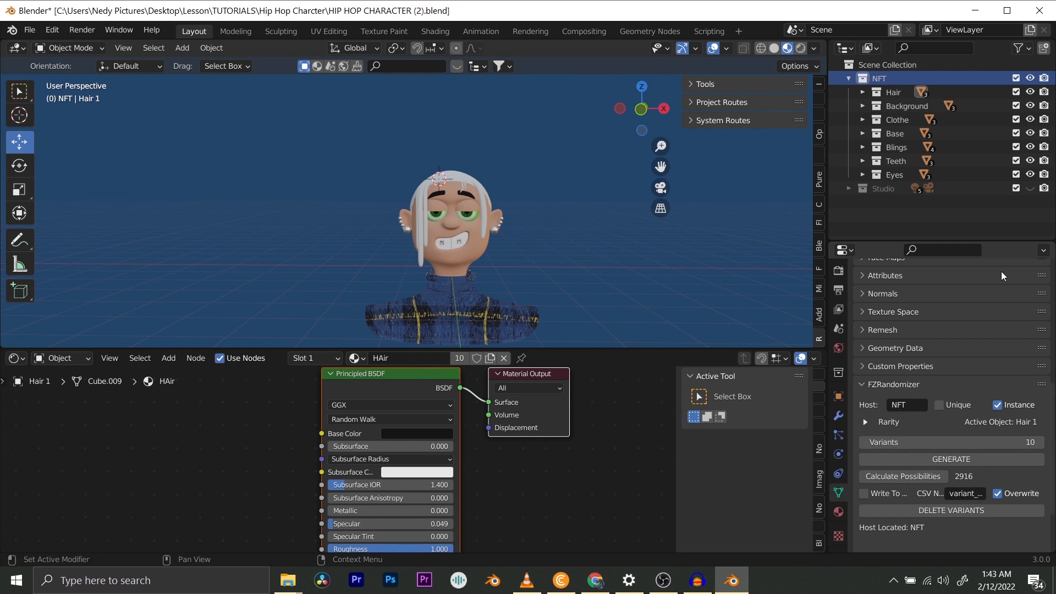
- Enable Unique, set the number of Variants to 20, and check the Rarity settings of Hair 1
left_click(939, 406)
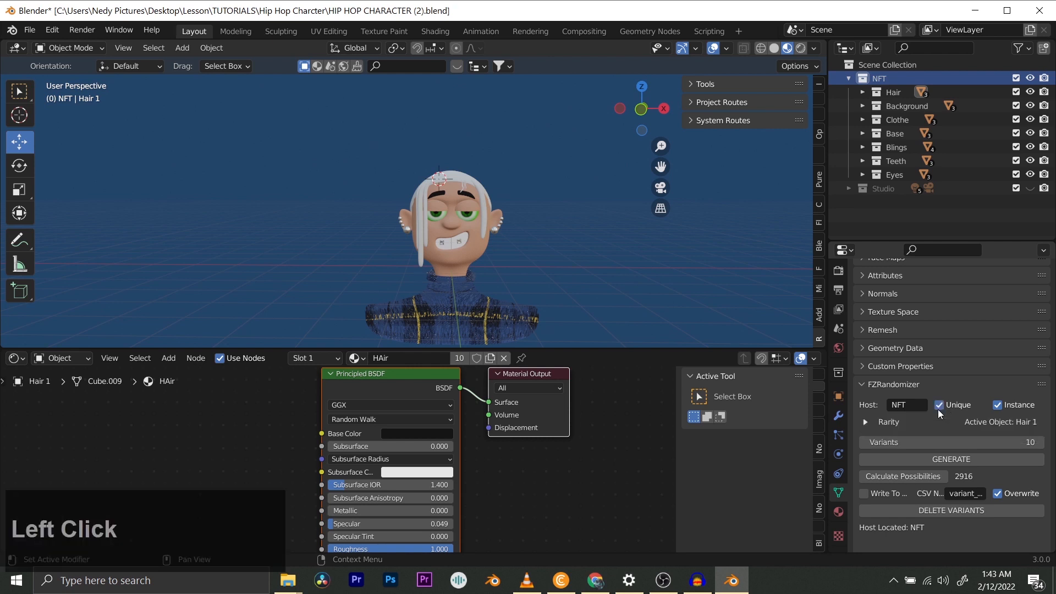
left_click(929, 444)
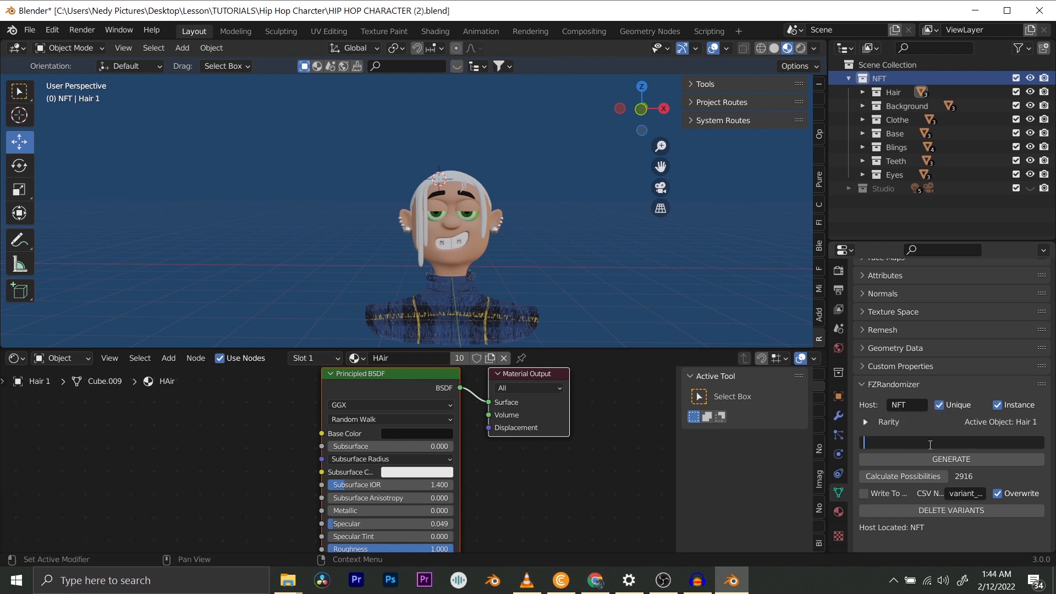
type("20")
key("Return")
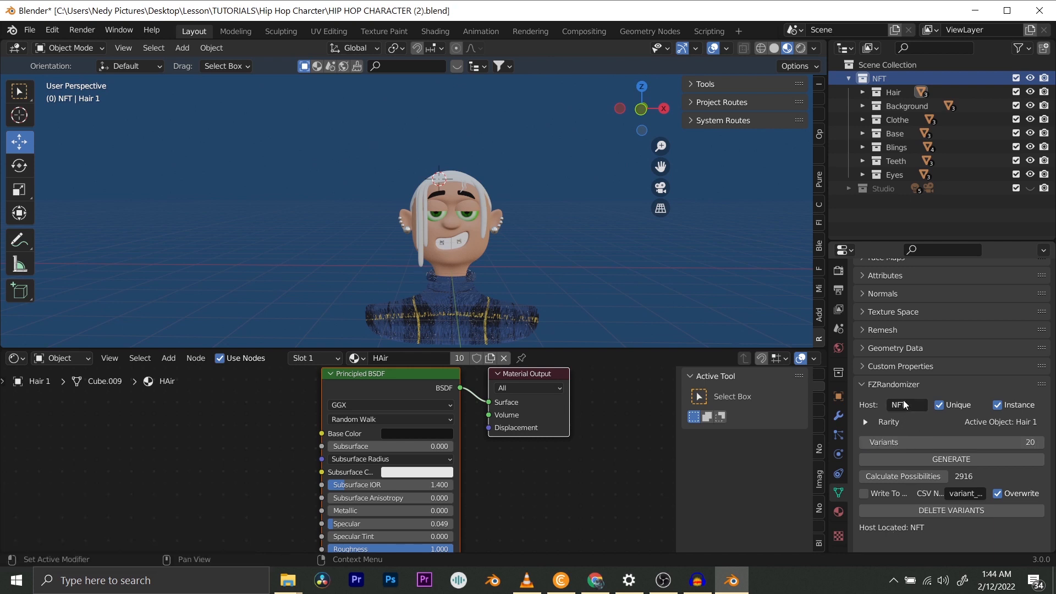
left_click(871, 424)
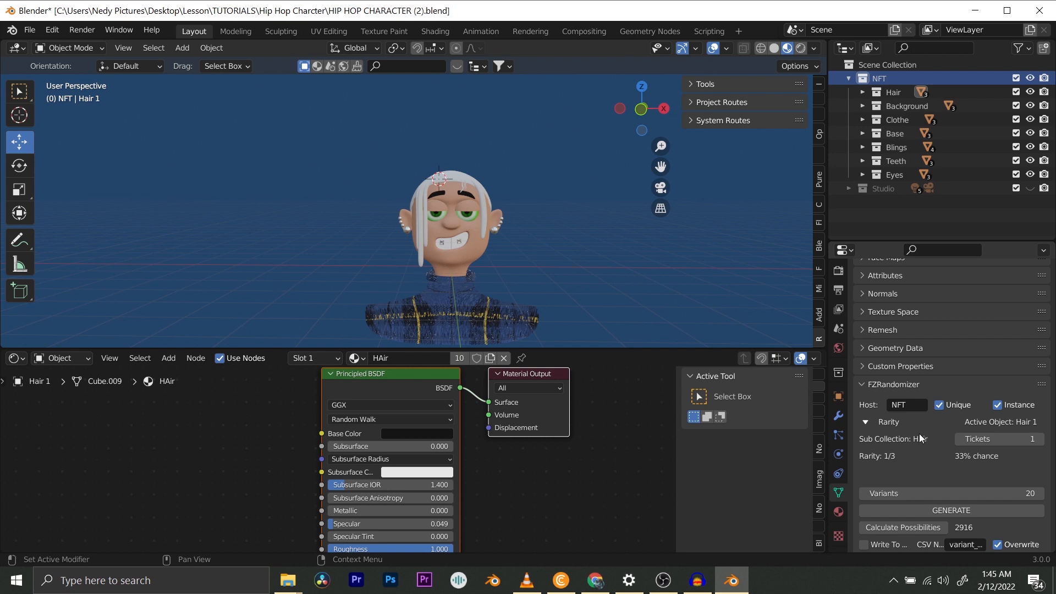
left_click(880, 422)
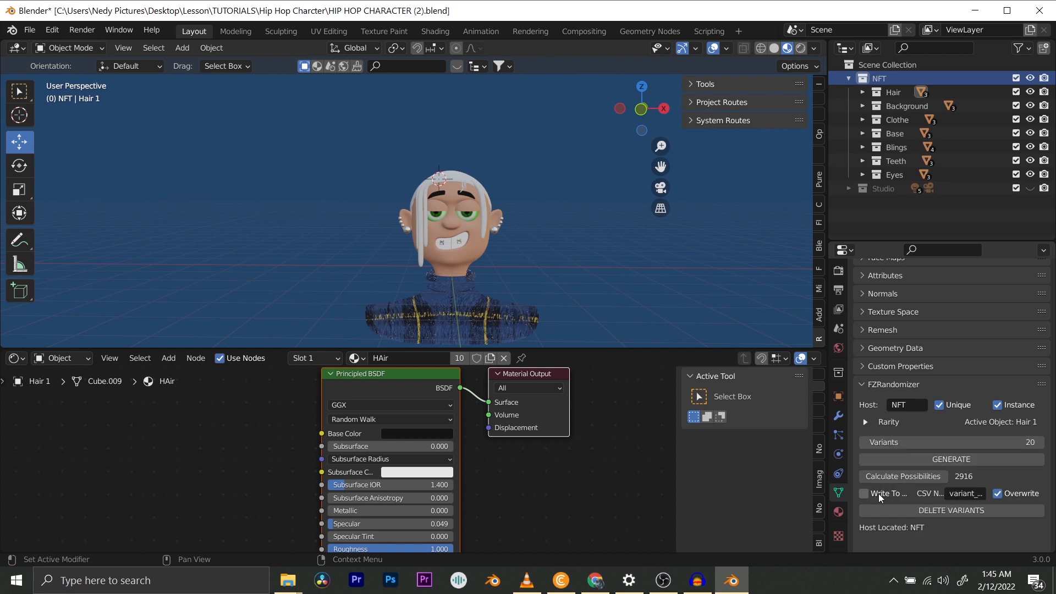
- Generate the character variants and look through the generated collections in the outliner
left_click(946, 461)
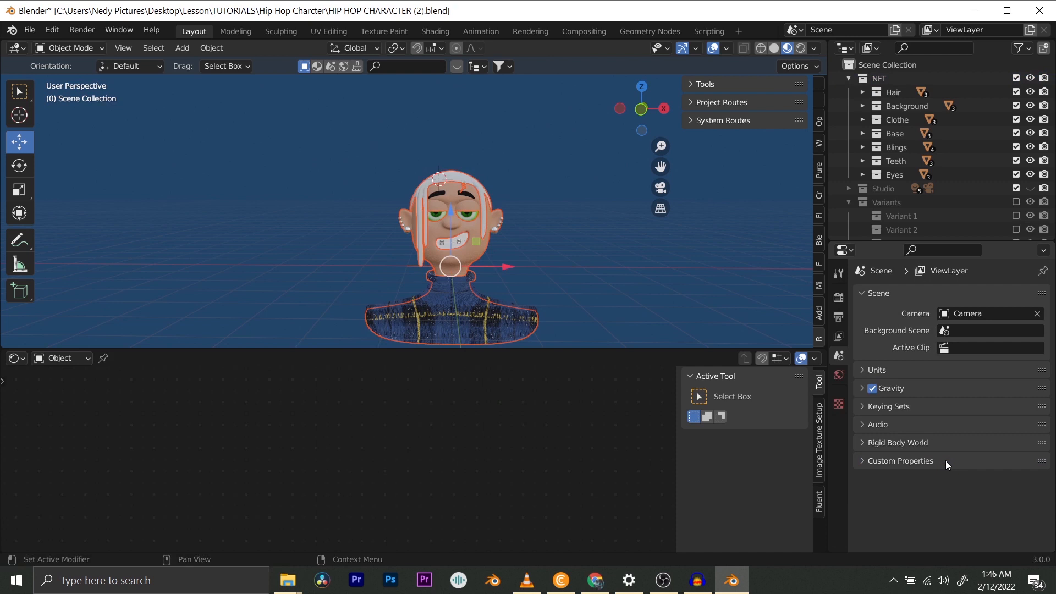
scroll(936, 155, "down", 8)
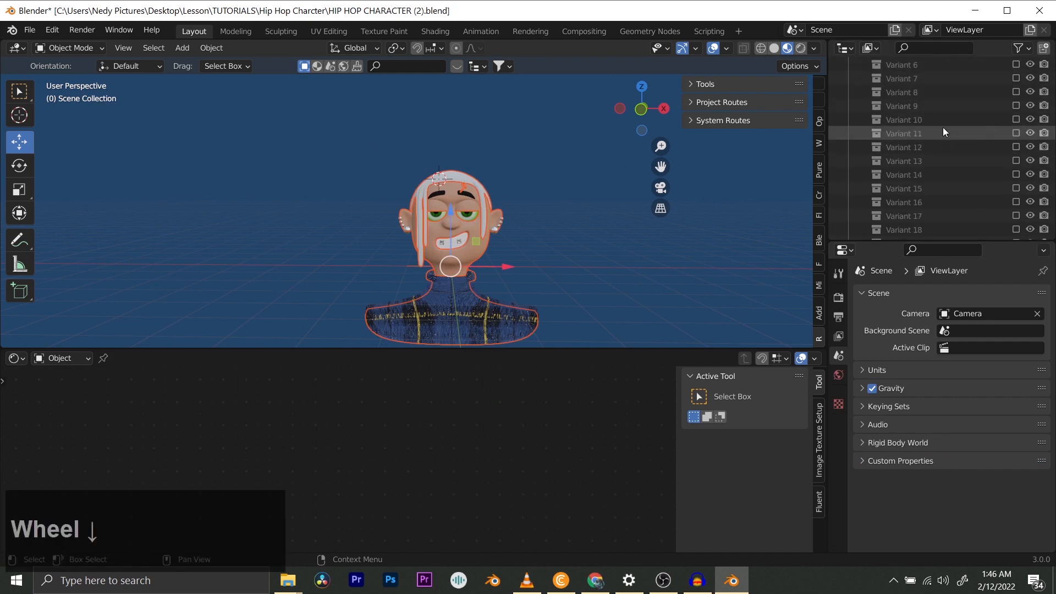
scroll(946, 90, "down", 8)
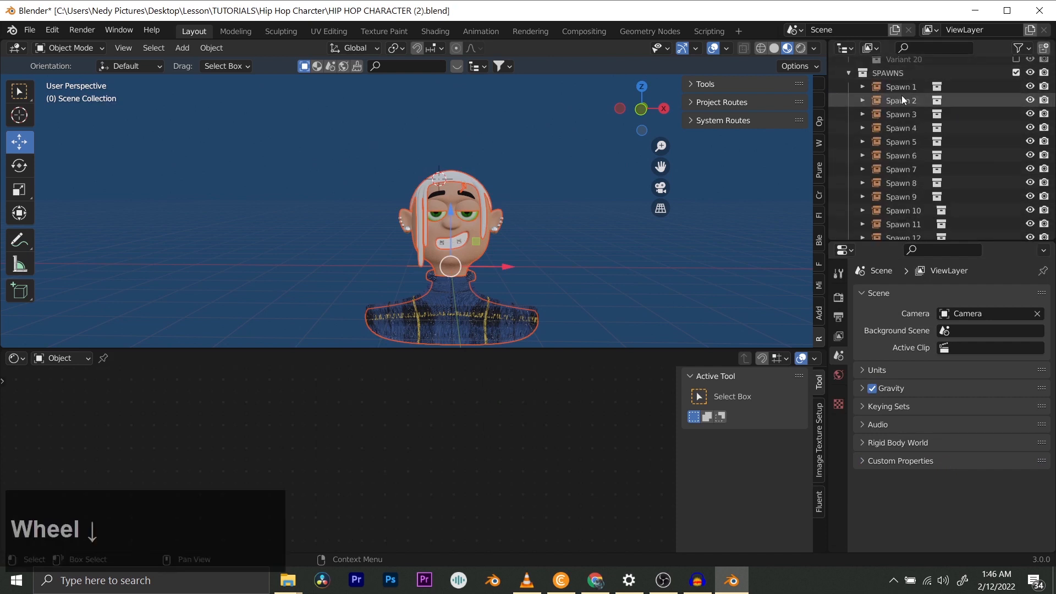
- Select Spawn 1 and look through the spawned variants in the SPAWNS collection
left_click(896, 87)
scroll(910, 110, "down", 5)
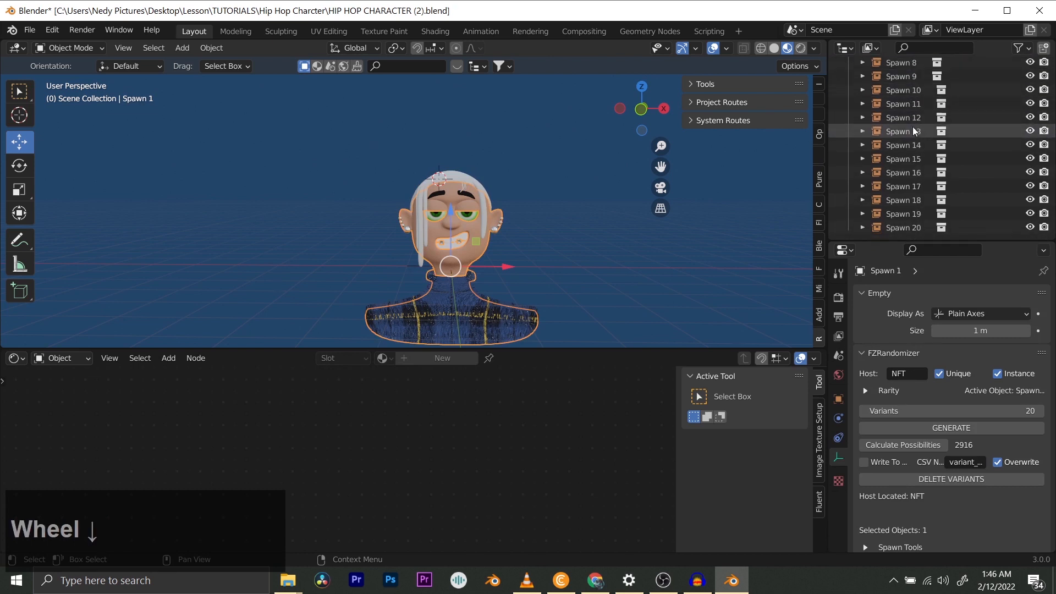
scroll(918, 193, "up", 7)
scroll(907, 132, "down", 1)
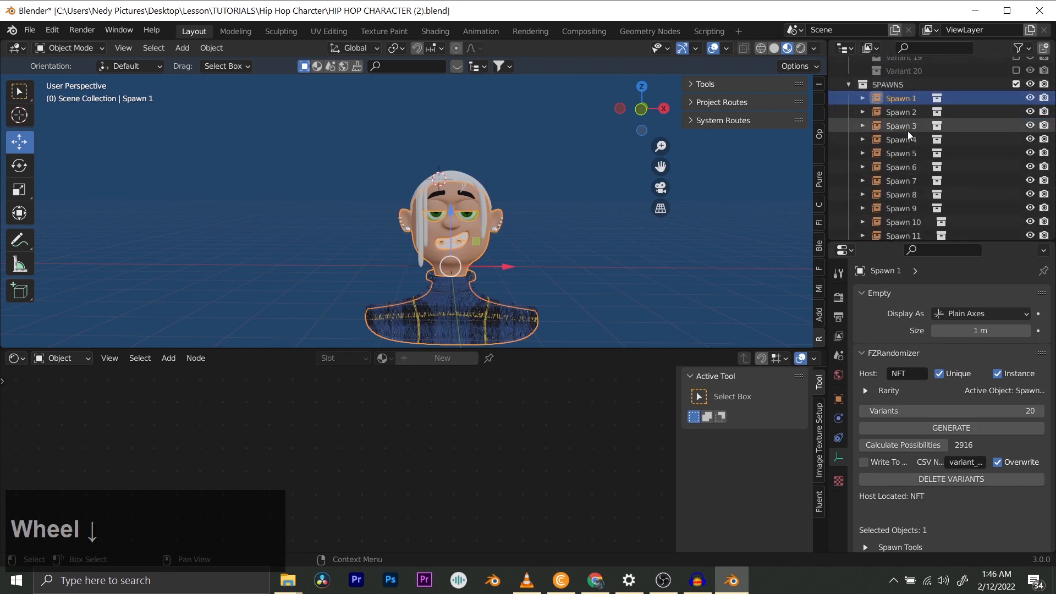
scroll(908, 131, "up", 2)
scroll(906, 140, "down", 2)
scroll(906, 133, "up", 2)
scroll(906, 134, "down", 3)
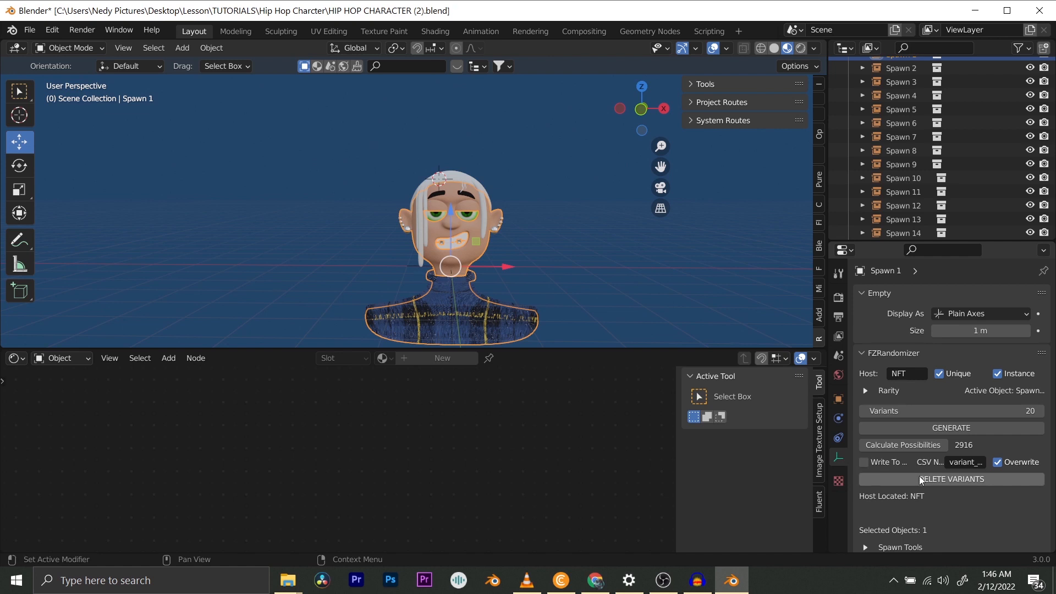
- Queue the spawned variants for batch render with FZRandomizer's Spawn Tools
scroll(921, 480, "down", 2)
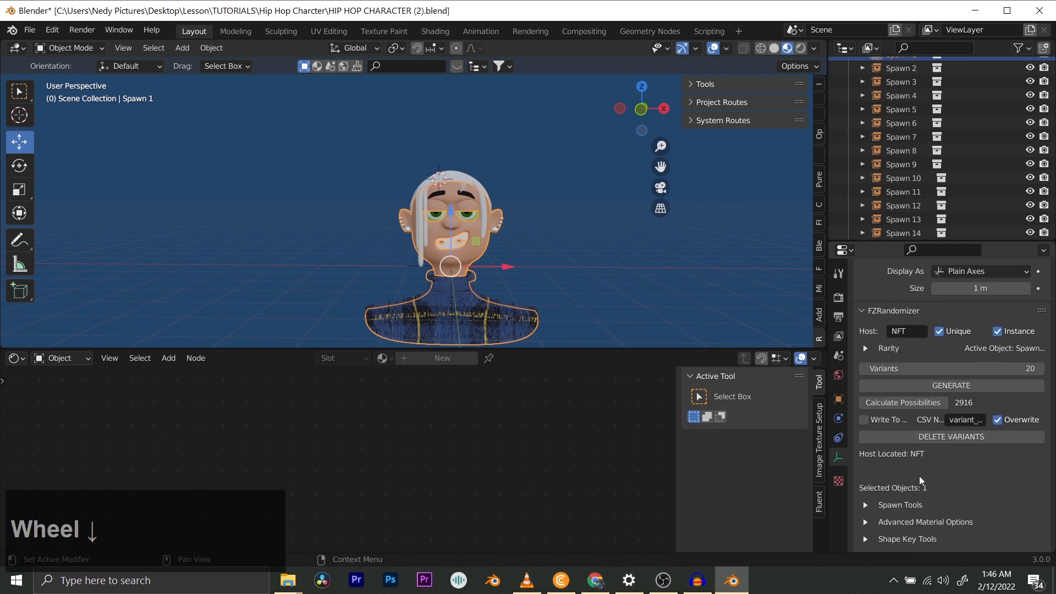
left_click(875, 510)
scroll(893, 478, "down", 4)
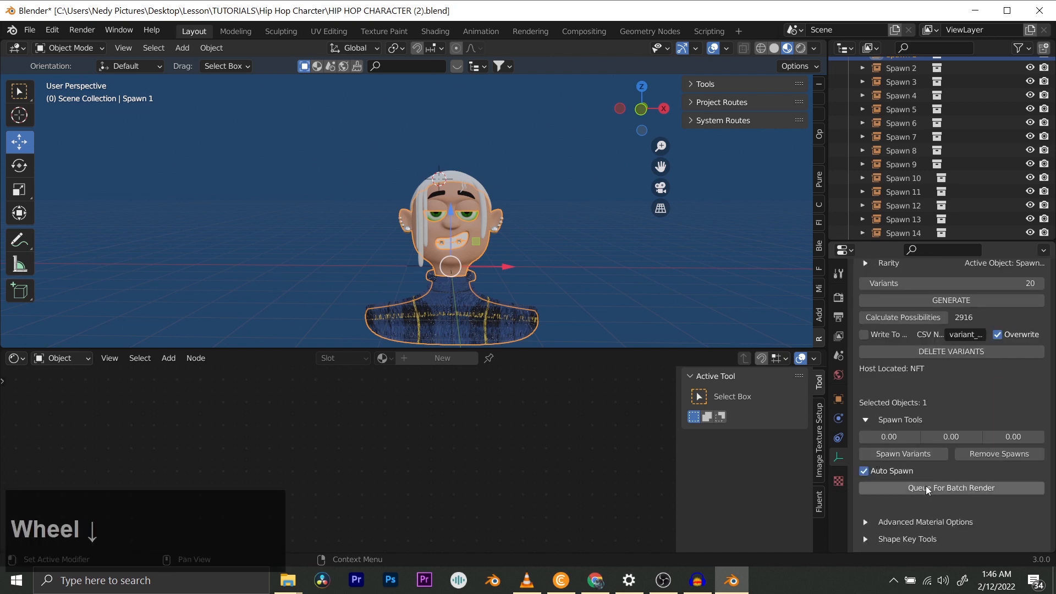
left_click(928, 487)
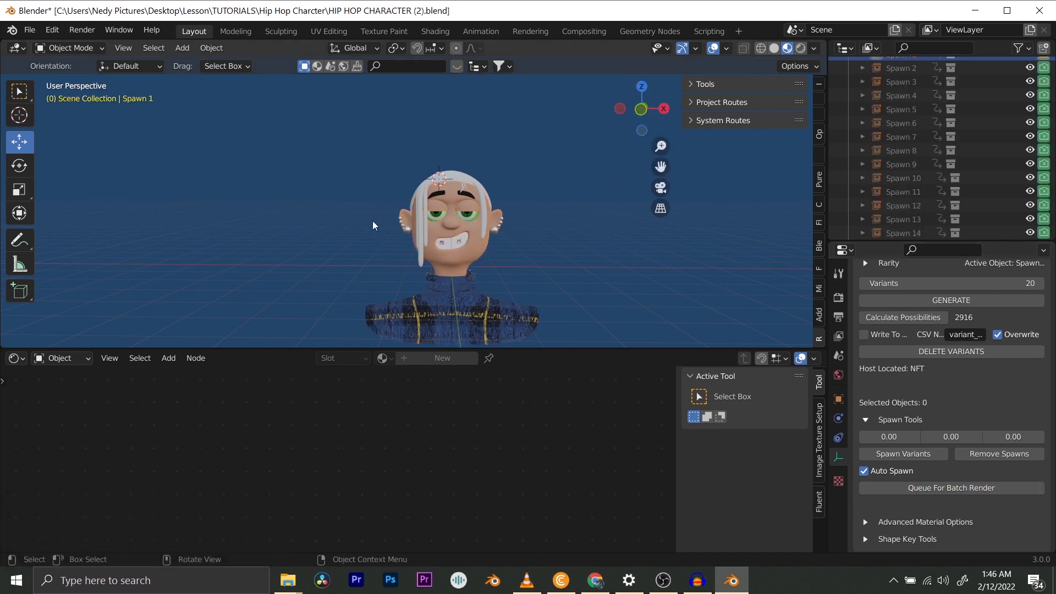
- Switch the node editor area below the viewport to the Timeline
left_click(60, 358)
left_click(22, 359)
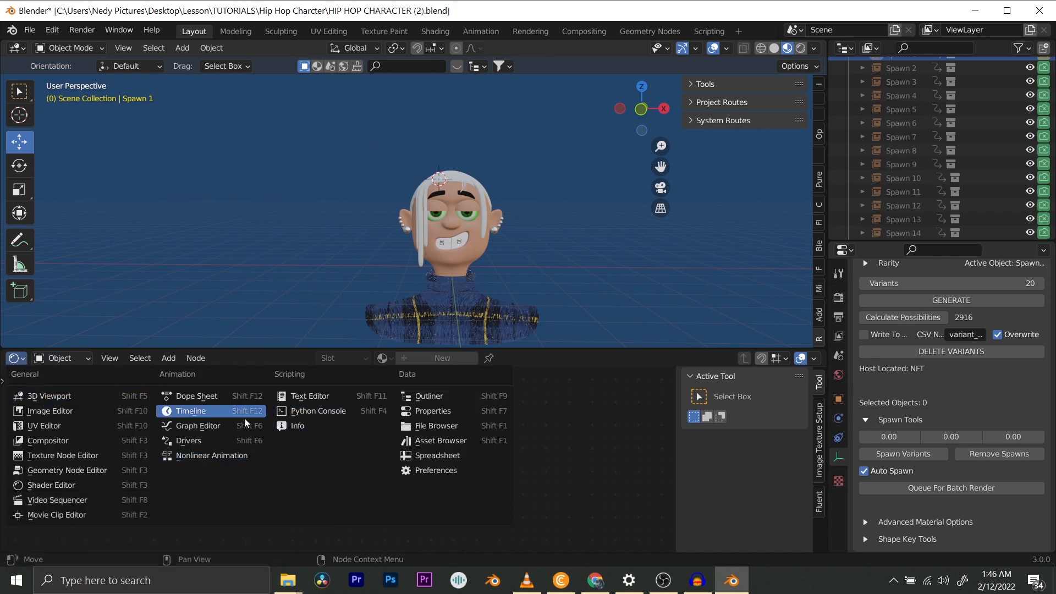
left_click(214, 414)
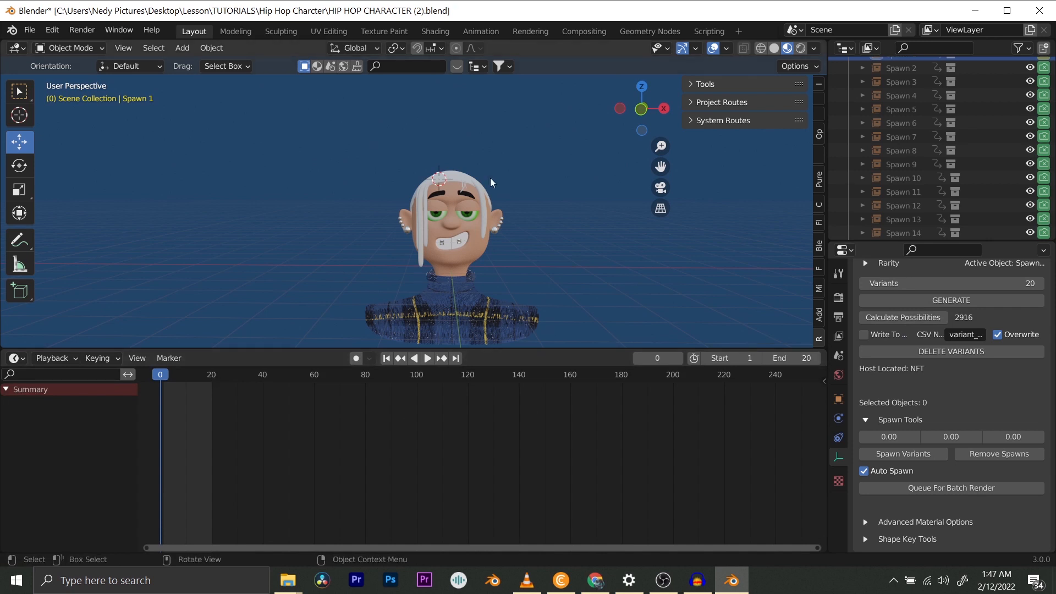
- Show the character through the camera and enlarge the 3D viewport by shrinking the timeline area
key("KP_0")
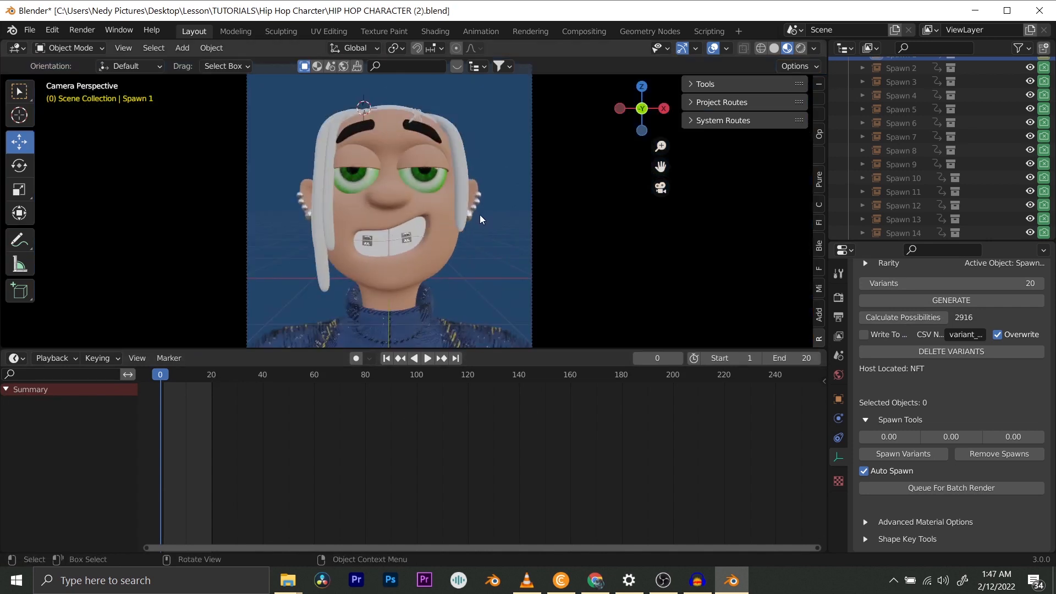
scroll(430, 188, "down", 2)
scroll(431, 188, "up", 1)
scroll(430, 189, "up", 2)
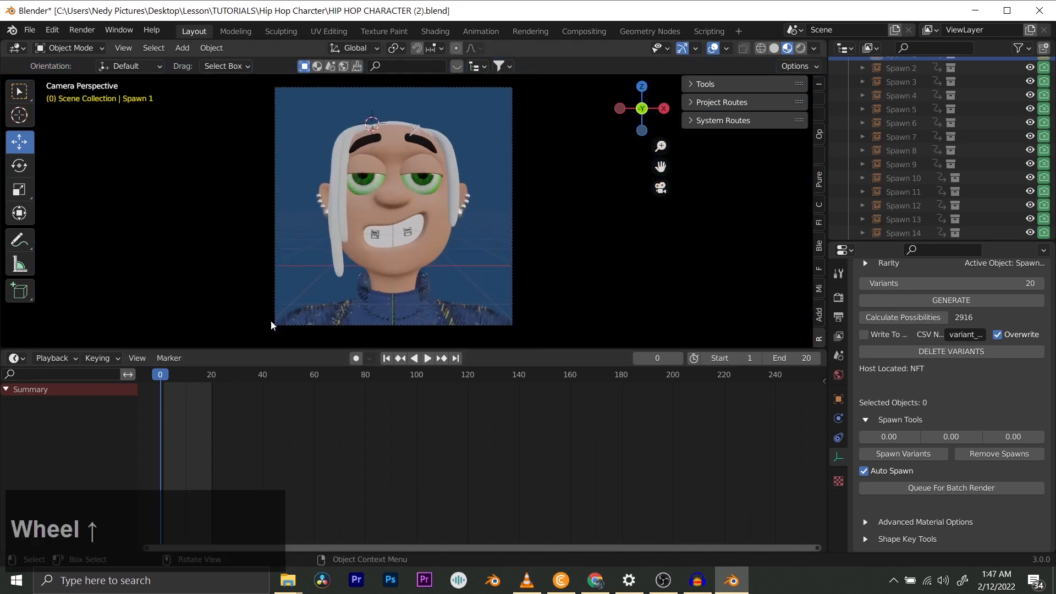
left_click_drag(289, 350, 292, 353)
left_click_drag(292, 354, 291, 431)
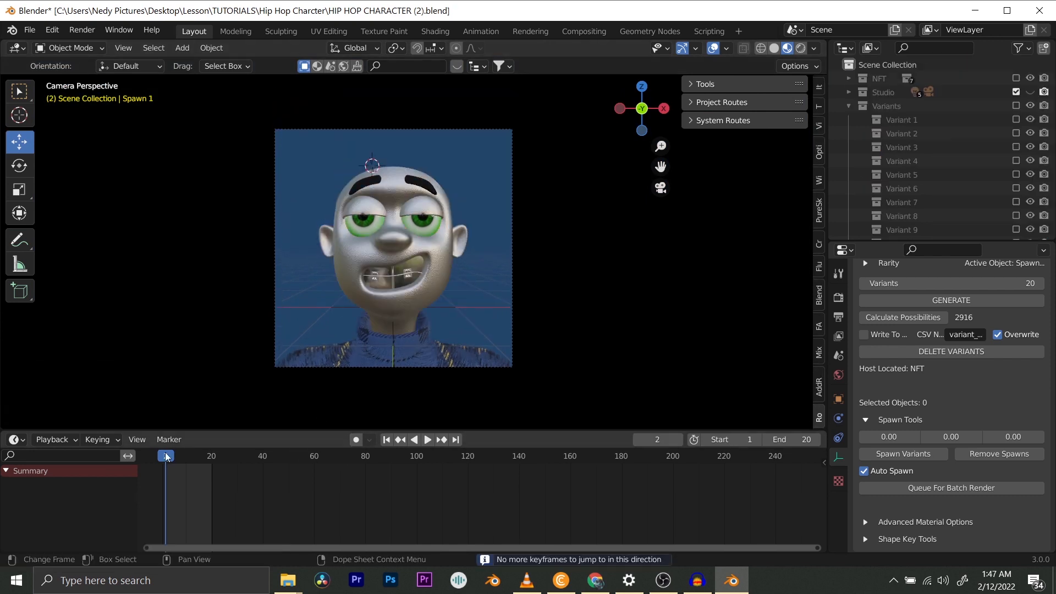
- Centre the timeline on the current frame and step back and forth through the frames to review the queued character variants
left_click(240, 474)
key("KP_Decimal")
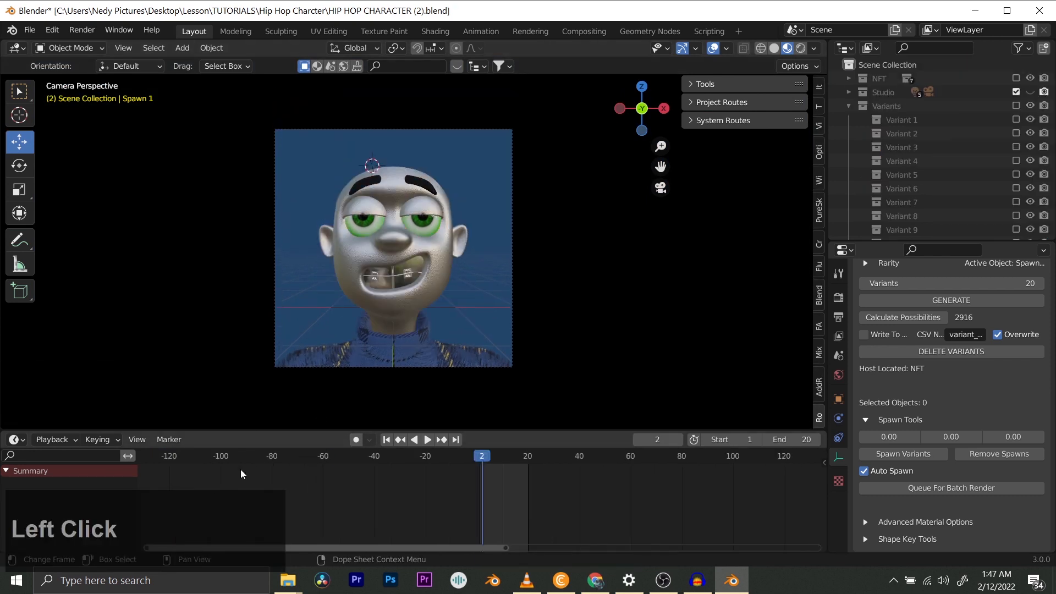
key("Right")
key("Right")
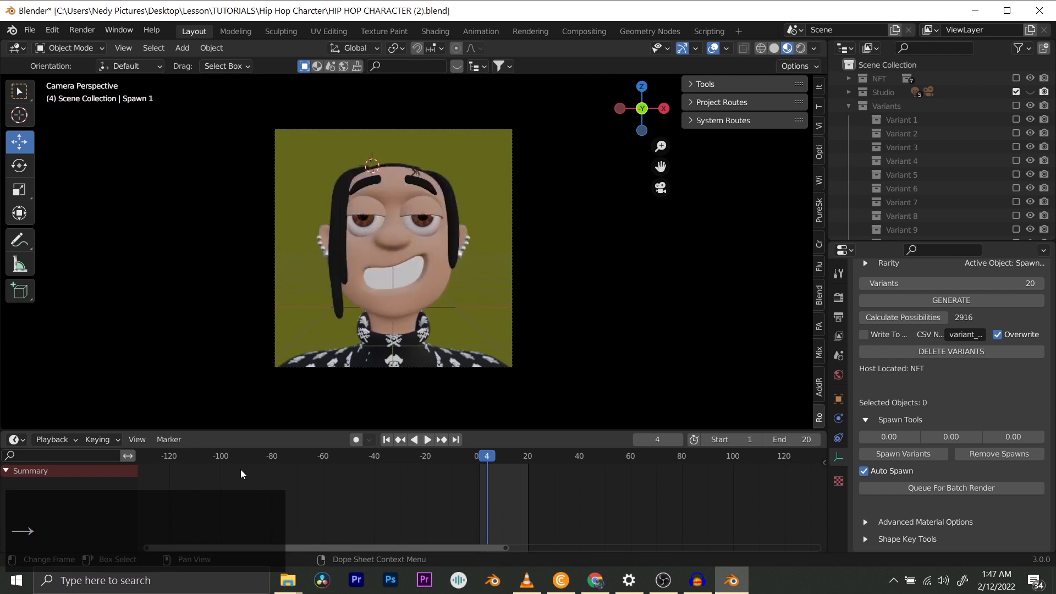
key("Right")
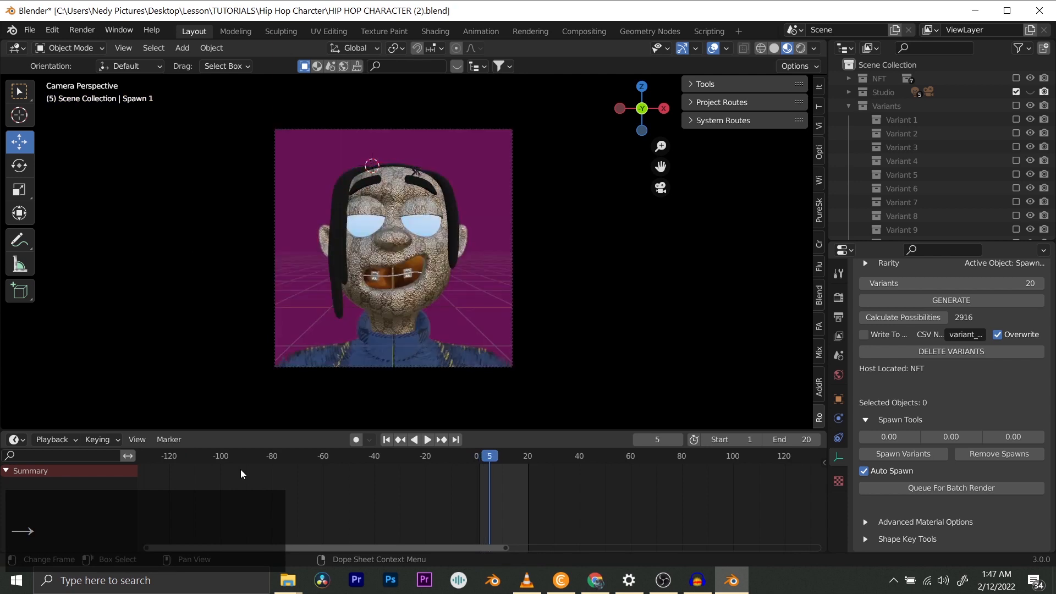
key("Right")
key("Right")
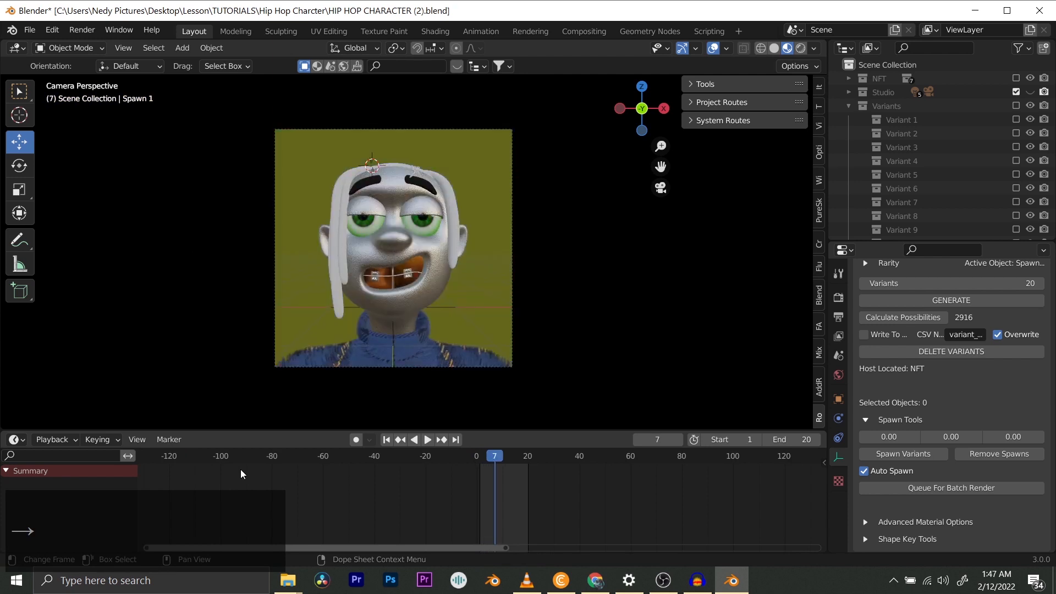
key("Right")
key("Right")
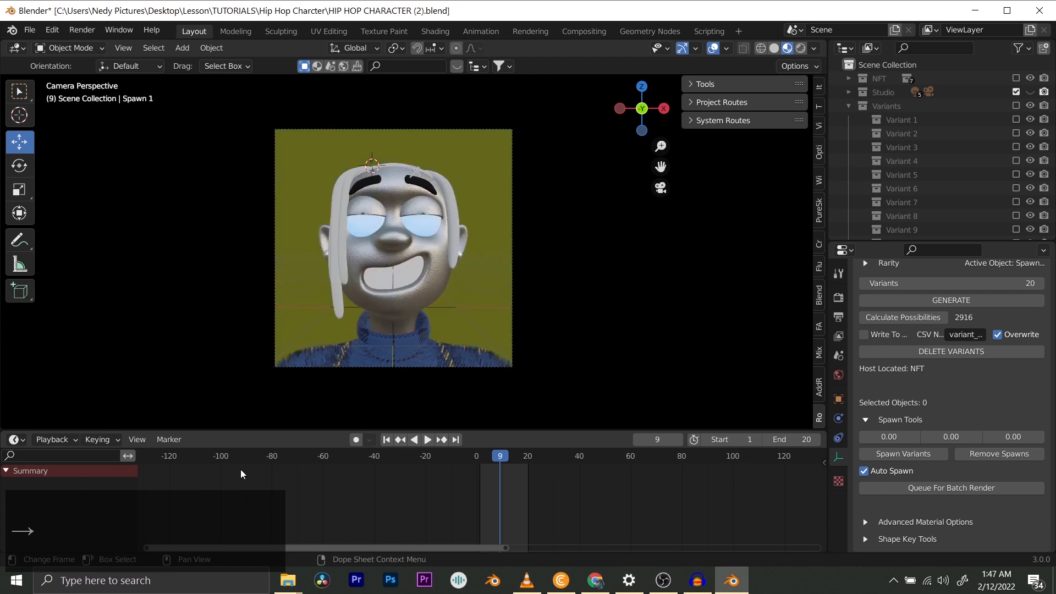
key("Right")
key("Right")
key("Right")
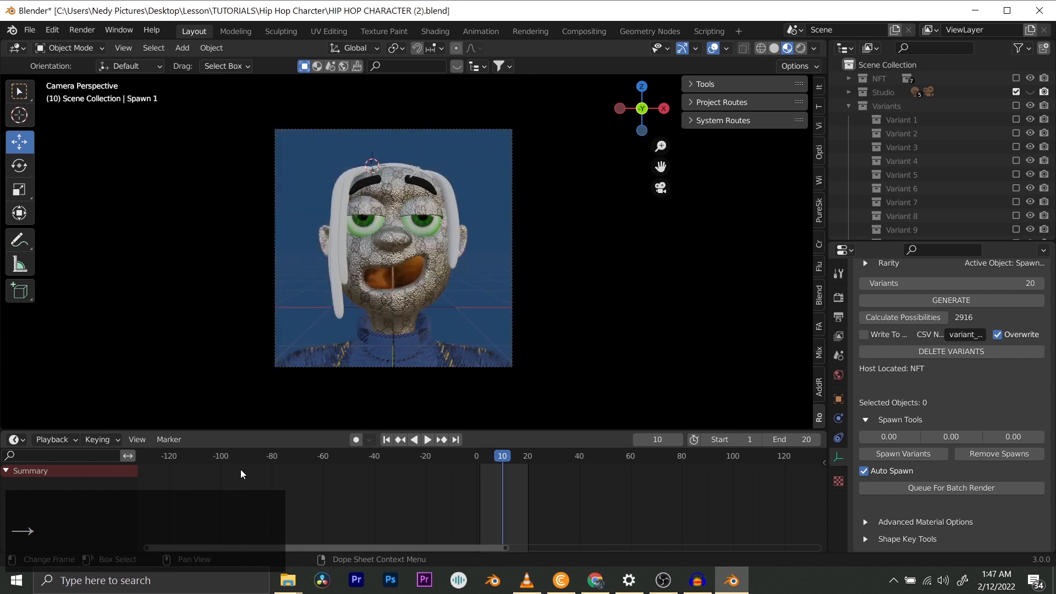
key("Right")
key("Right")
key("Right")
key("Right")
key("Right")
key("Right")
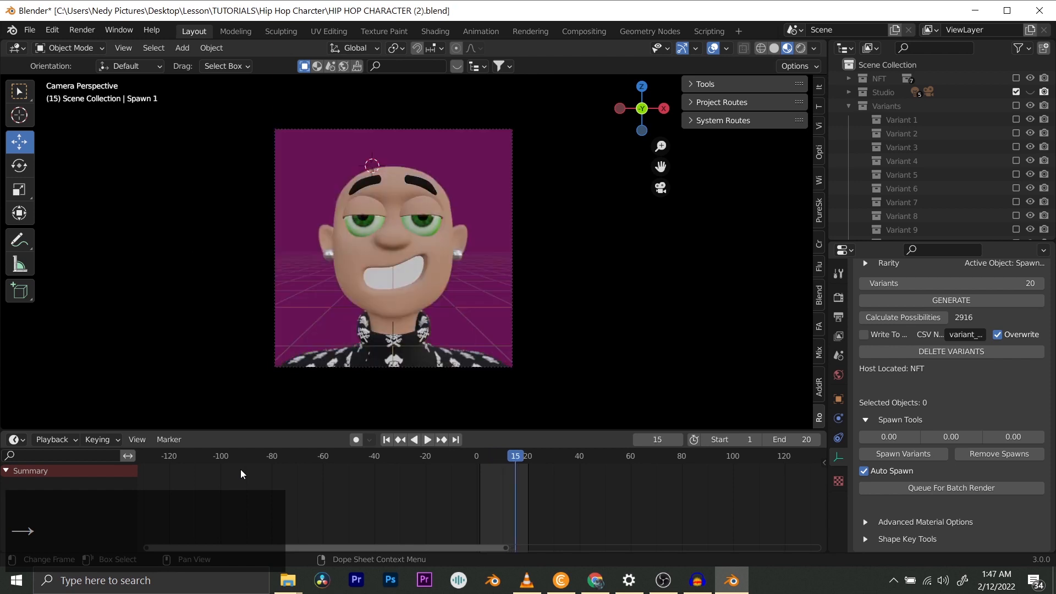
key("Left")
key("Left")
key("Left")
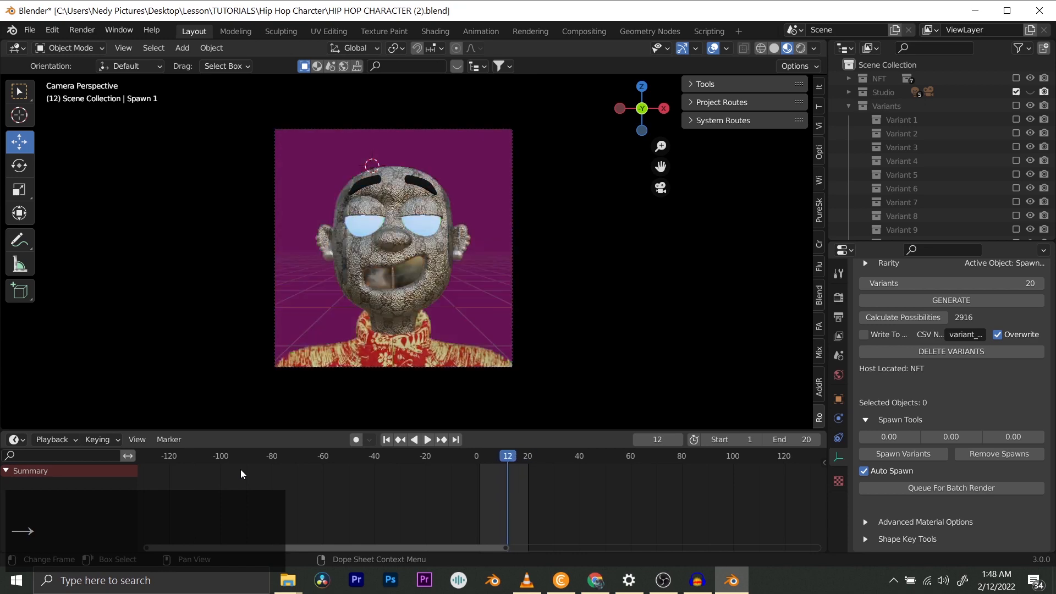
key("Left")
key("Left")
key("Left")
key("Left")
key("Left")
key("Left")
key("Left")
key("Left")
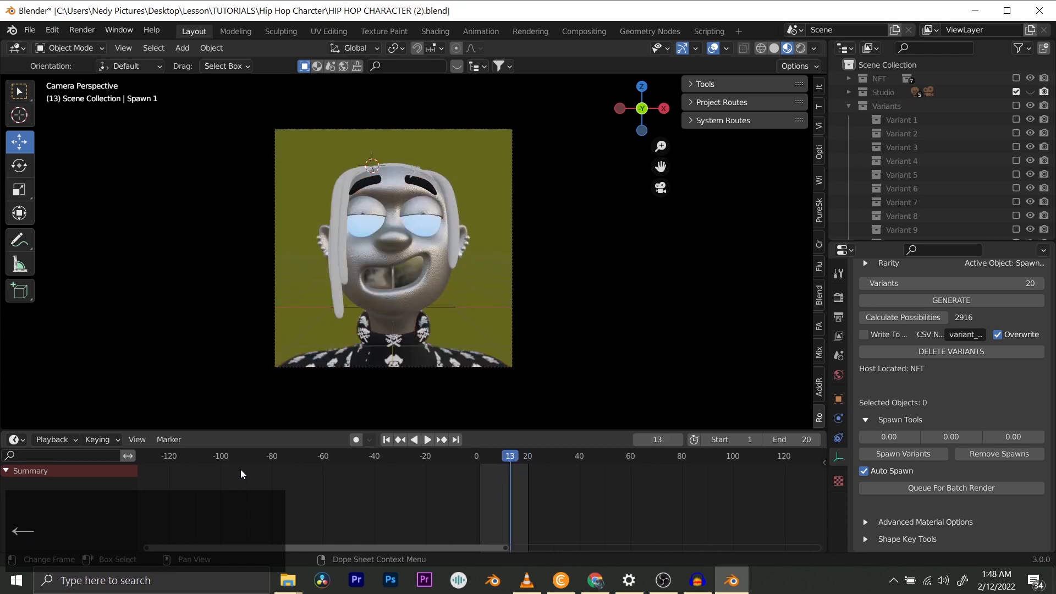
key("Right")
key("Right")
key("Right")
key("Right")
key("Right")
key("Right")
key("Right")
key("Right")
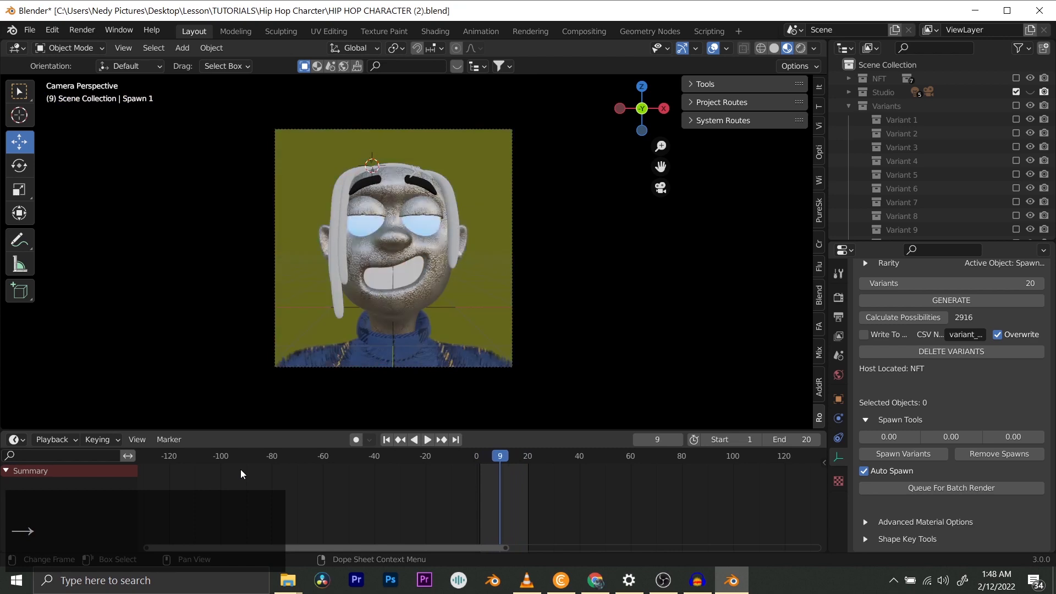
key("Left")
key("Left")
key("Left")
key("Left")
key("Left")
key("Left")
key("Left")
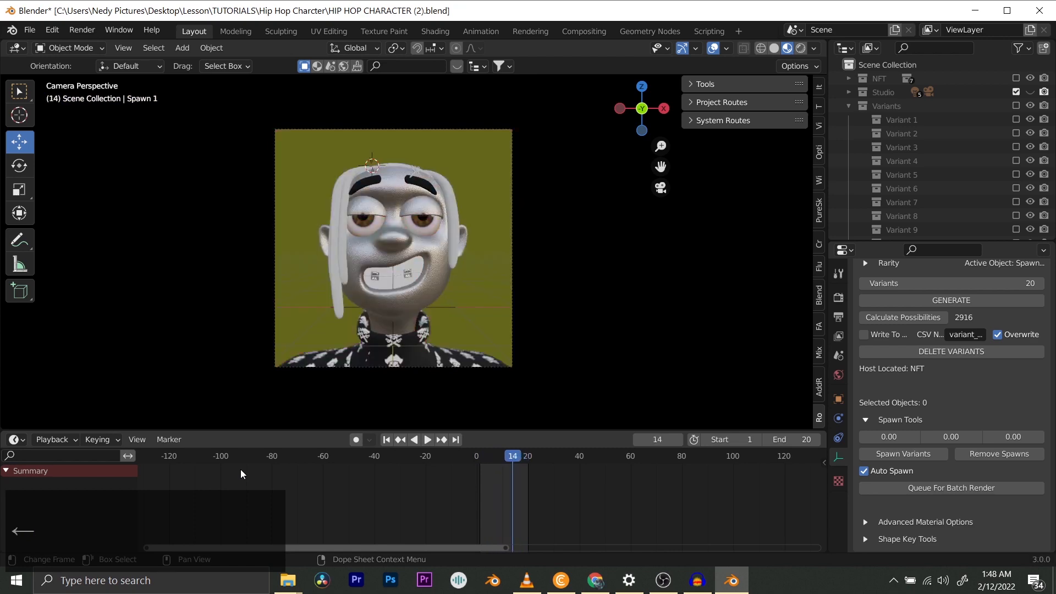
key("Left")
key("Left")
key("Left")
key("Left")
key("Left")
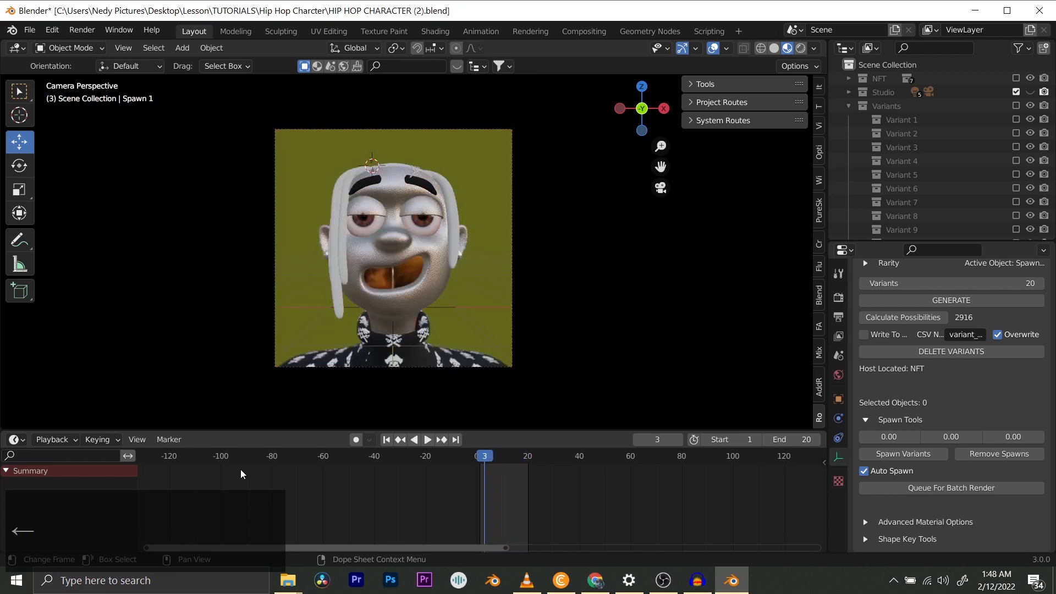
key("Right")
key("Right")
key("Right")
key("Right")
key("Right")
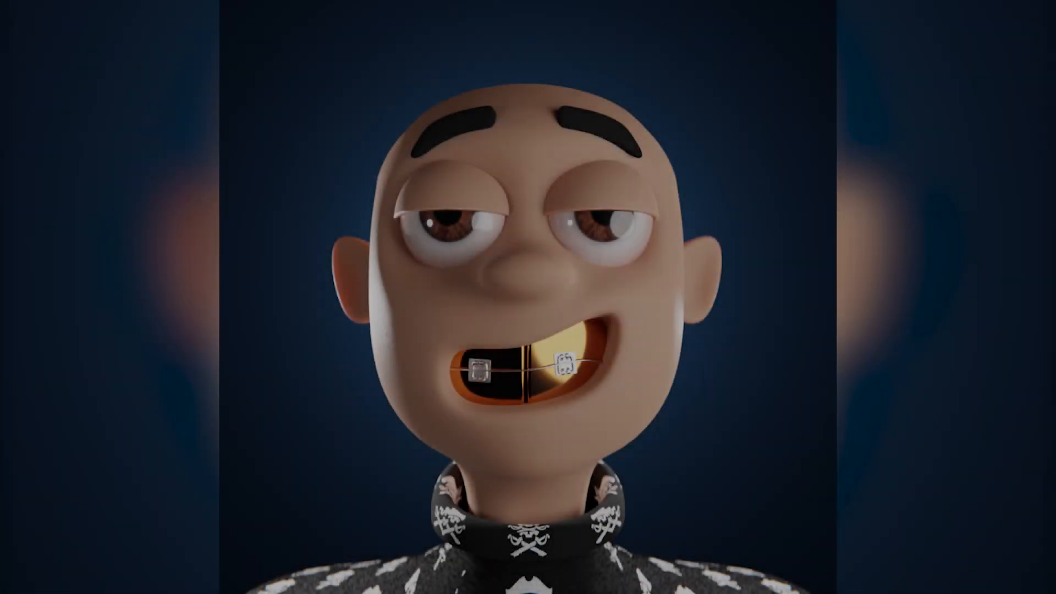